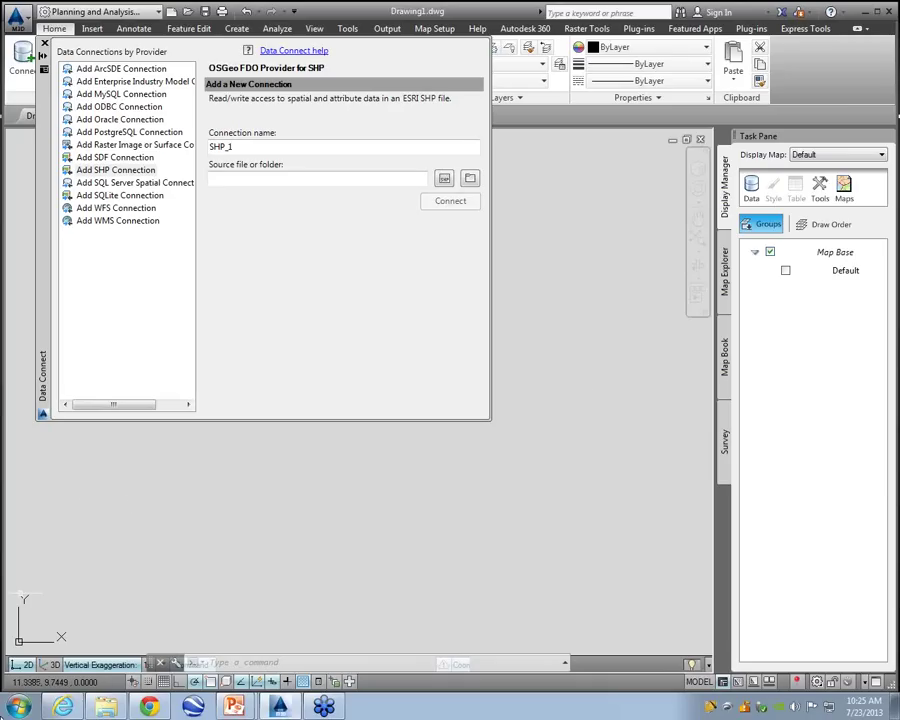
- Launch the e-Pointer annotation program, change its line width, and park its toolbar clear of the Data Connect window
{"action": "left_click", "coordinate": [19, 708]}
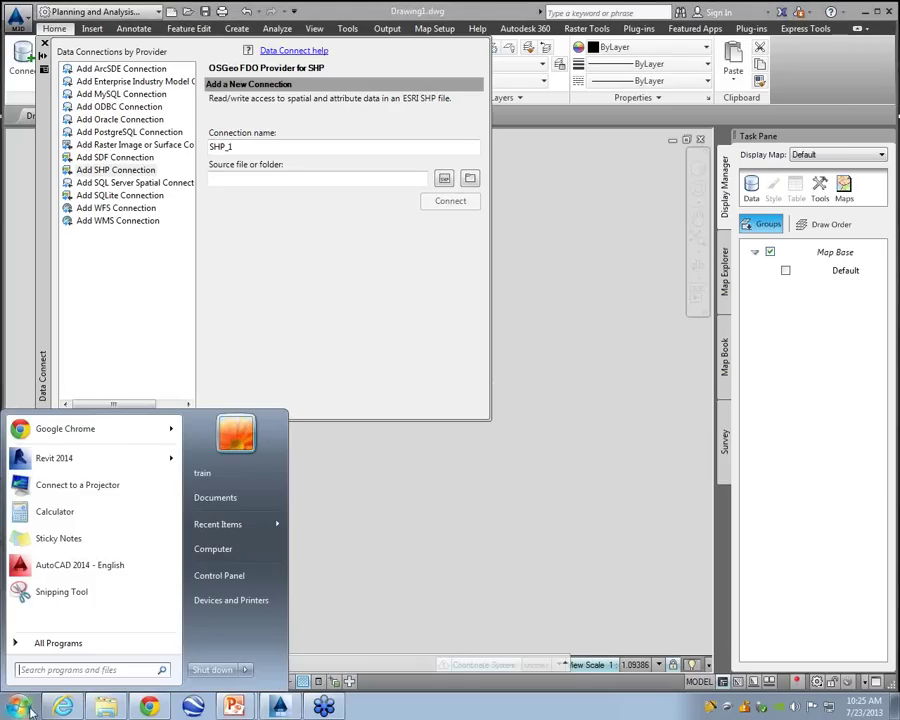
{"action": "left_click", "coordinate": [111, 649]}
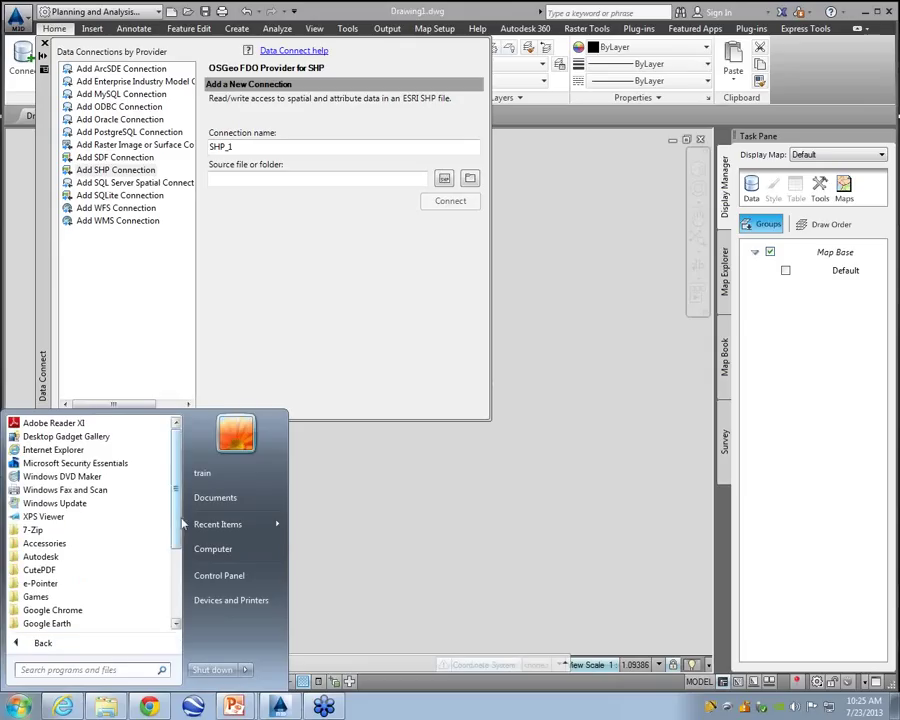
{"action": "left_click_drag", "start_coordinate": [176, 525], "coordinate": [176, 550]}
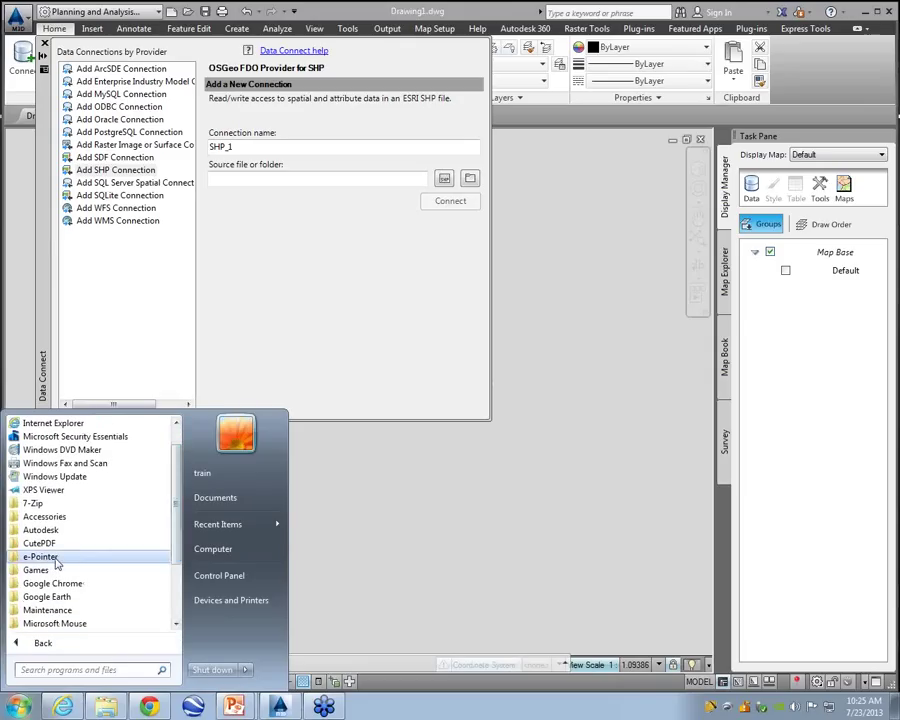
{"action": "left_click", "coordinate": [40, 557]}
{"action": "left_click", "coordinate": [52, 570]}
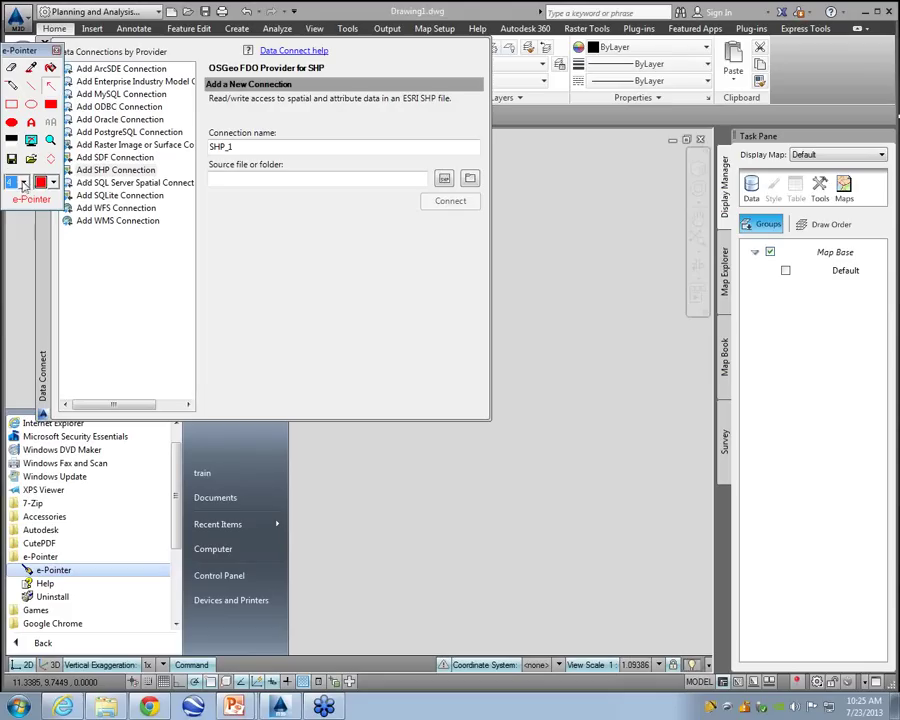
{"action": "left_click", "coordinate": [22, 182]}
{"action": "left_click", "coordinate": [16, 264]}
{"action": "left_click_drag", "start_coordinate": [24, 48], "coordinate": [622, 707]}
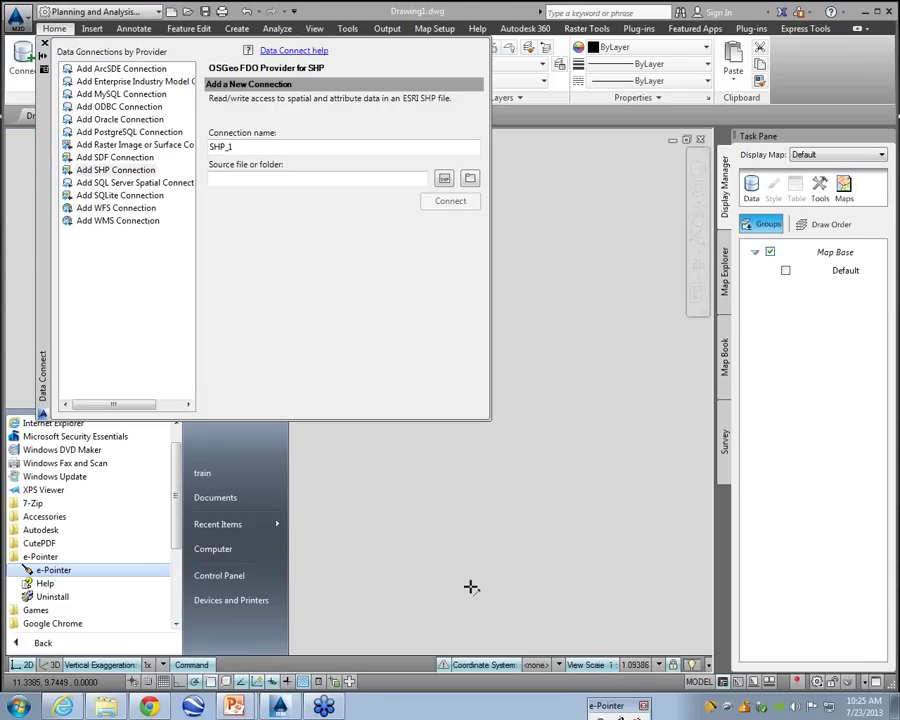
{"action": "left_click", "coordinate": [470, 584]}
- Mark the Add SHP Connection entry and the OSGeo FDO provider heading with red arrows, and clear the markings
{"action": "left_click_drag", "start_coordinate": [280, 310], "coordinate": [172, 186]}
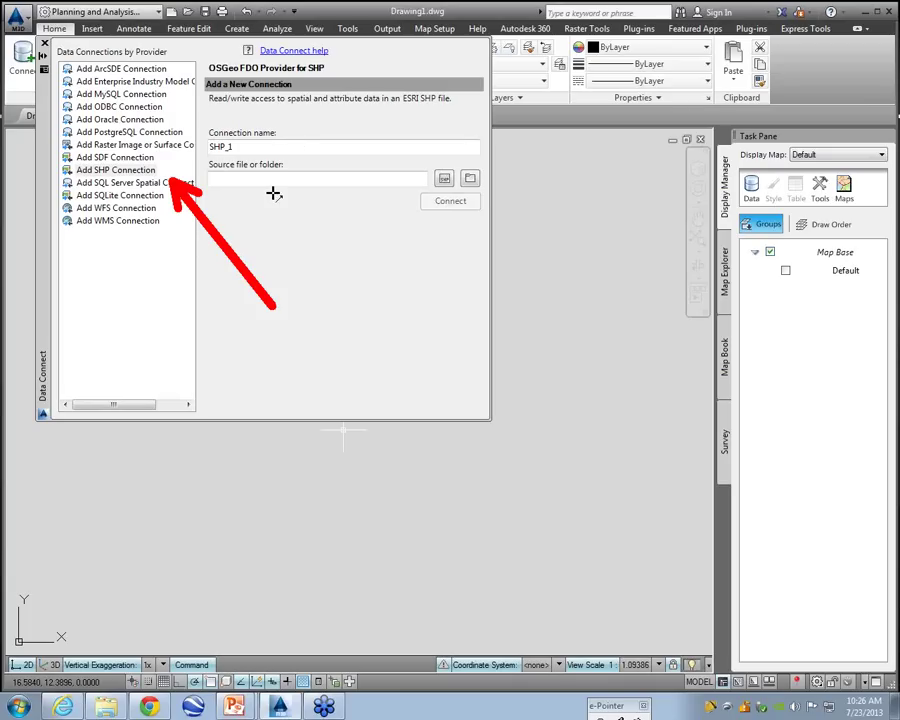
{"action": "mouse_move", "coordinate": [243, 210]}
{"action": "left_mouse_down"}
{"action": "mouse_move", "coordinate": [210, 92]}
{"action": "mouse_move", "coordinate": [218, 78]}
{"action": "left_mouse_up"}
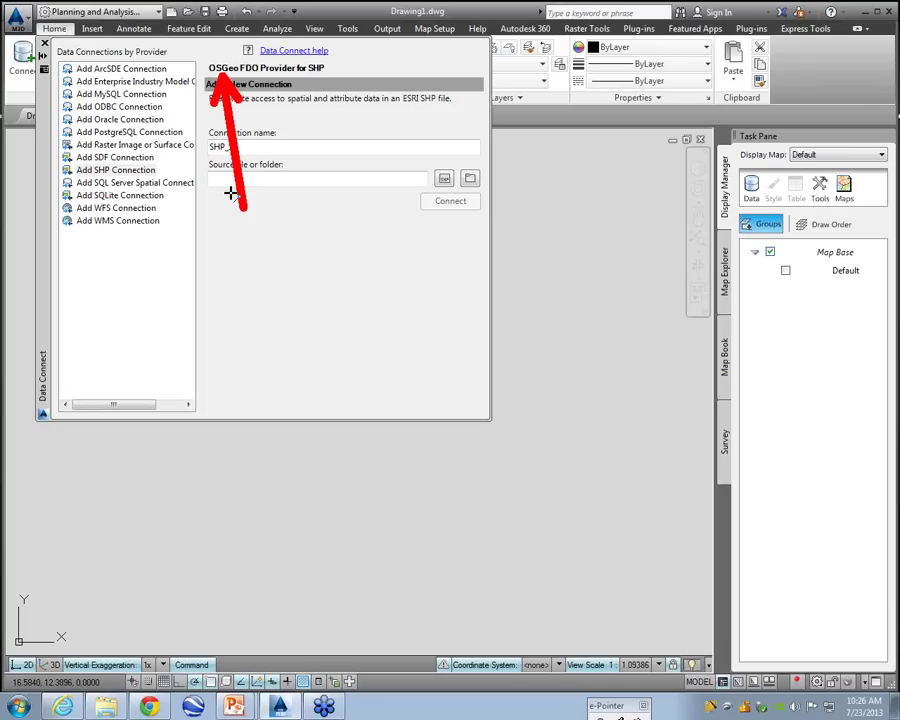
{"action": "key", "text": "Escape"}
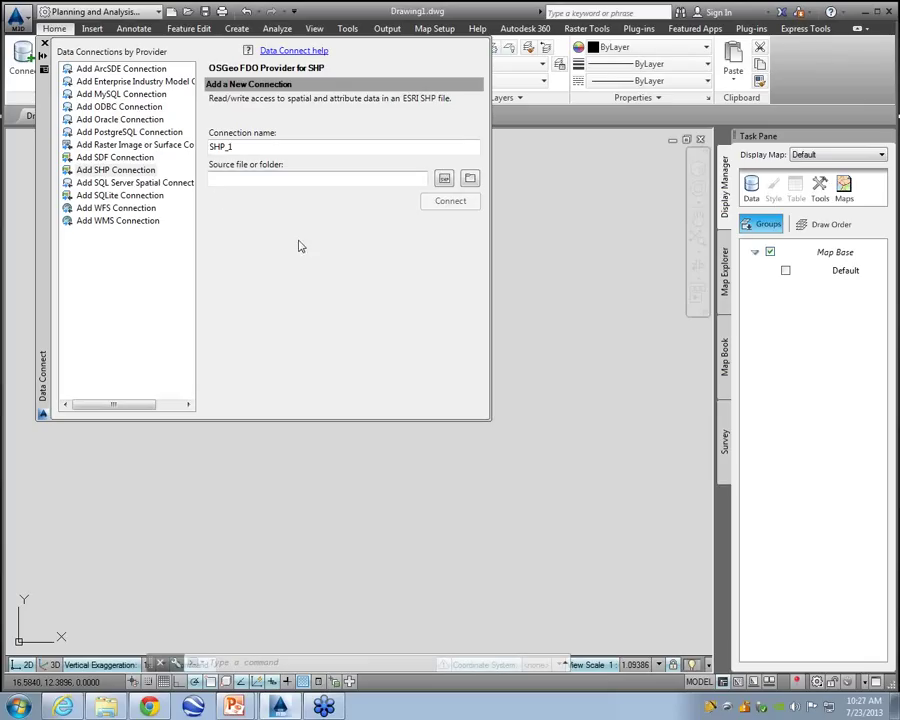
- Begin a new SDF connection and browse for its source file in E:\DEMO\Workshops and Webinars\MAP -Data Tools
{"action": "left_click_drag", "start_coordinate": [40, 130], "coordinate": [54, 254]}
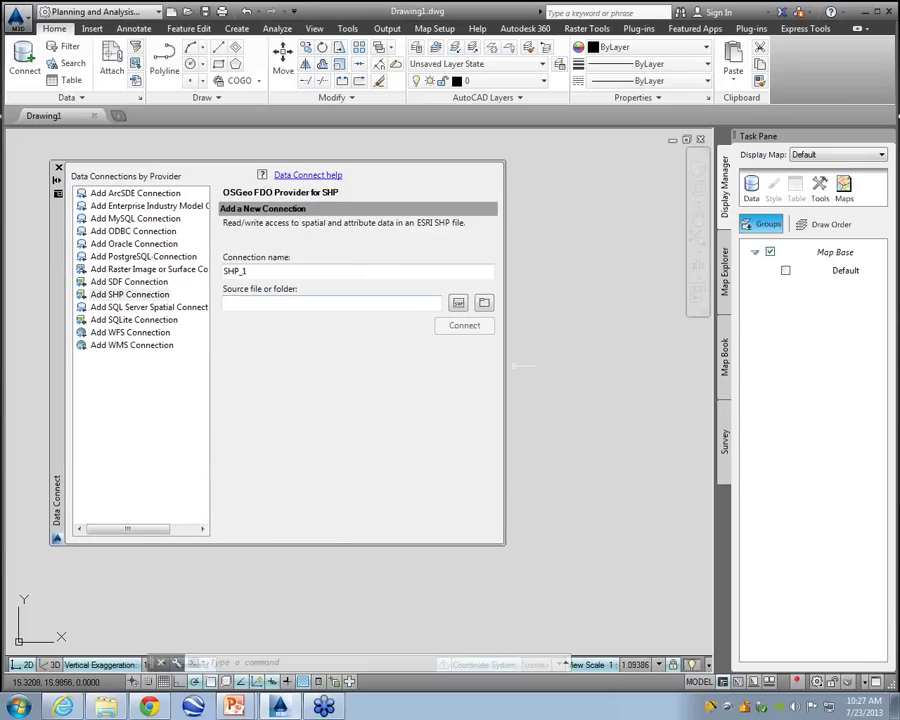
{"action": "left_click", "coordinate": [112, 284]}
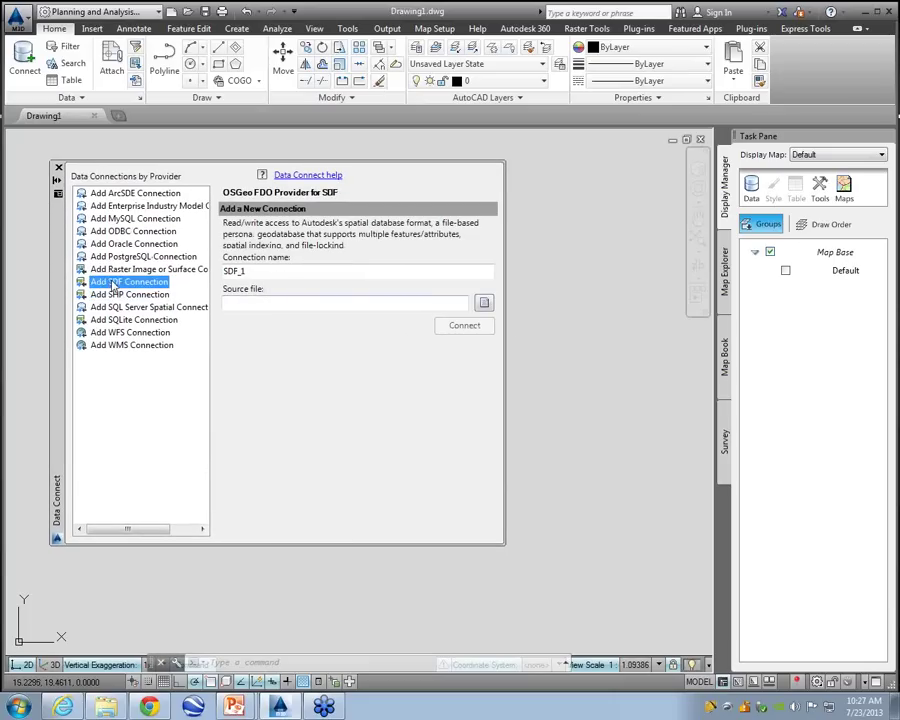
{"action": "left_click", "coordinate": [484, 304]}
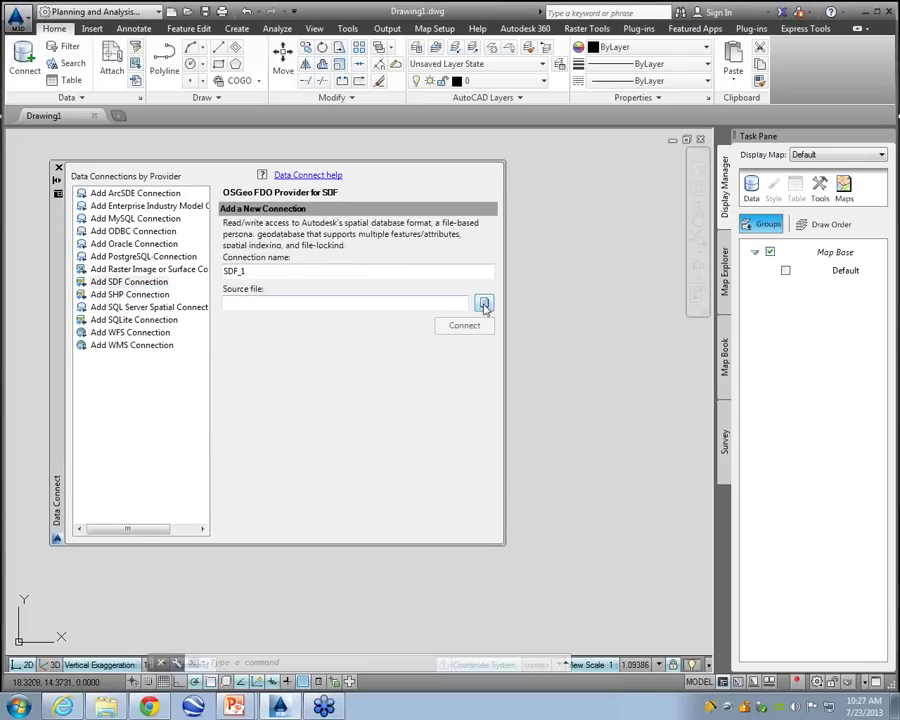
{"action": "left_click", "coordinate": [127, 452]}
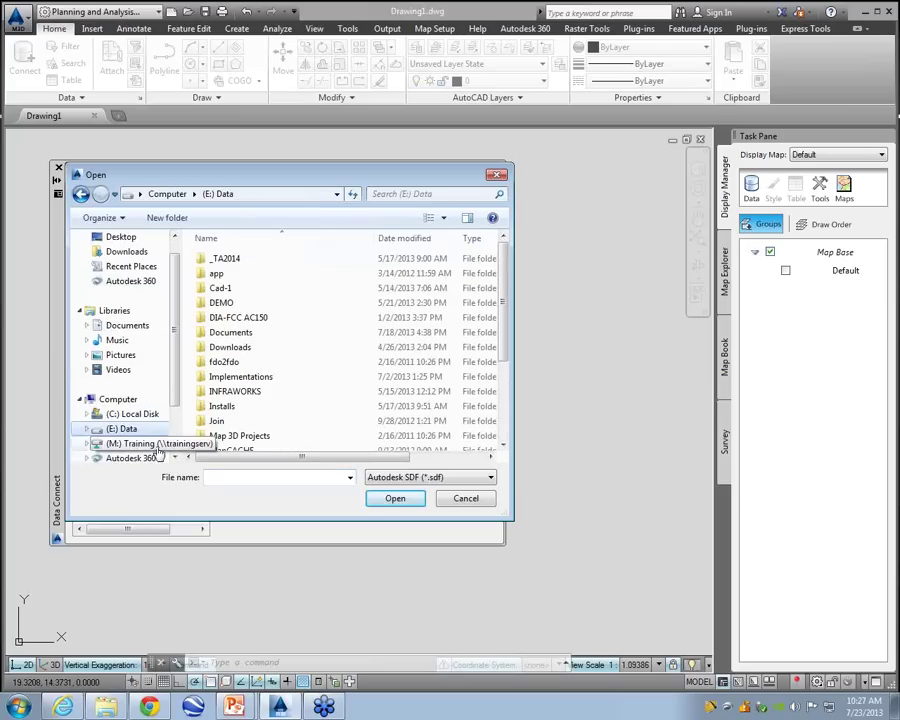
{"action": "double_click", "coordinate": [217, 300]}
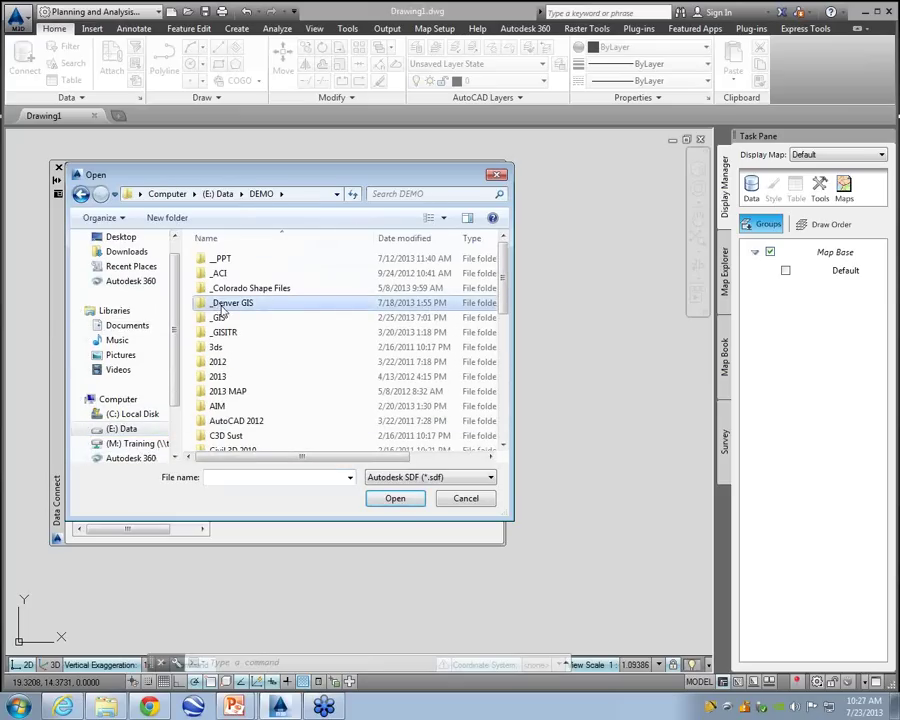
{"action": "scroll", "coordinate": [225, 330], "scroll_direction": "down", "scroll_amount": 6}
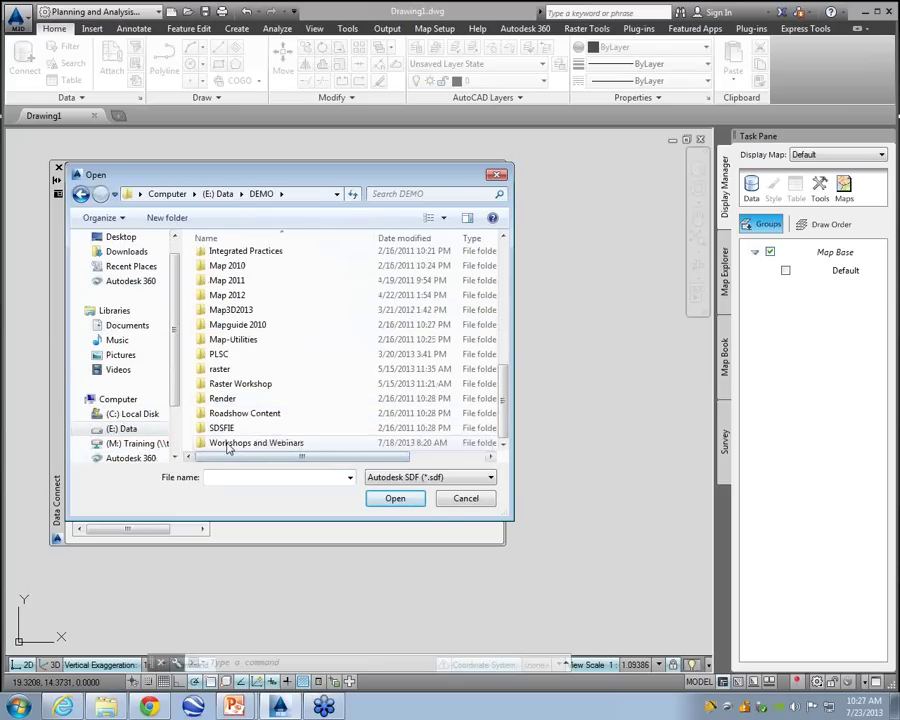
{"action": "double_click", "coordinate": [264, 440]}
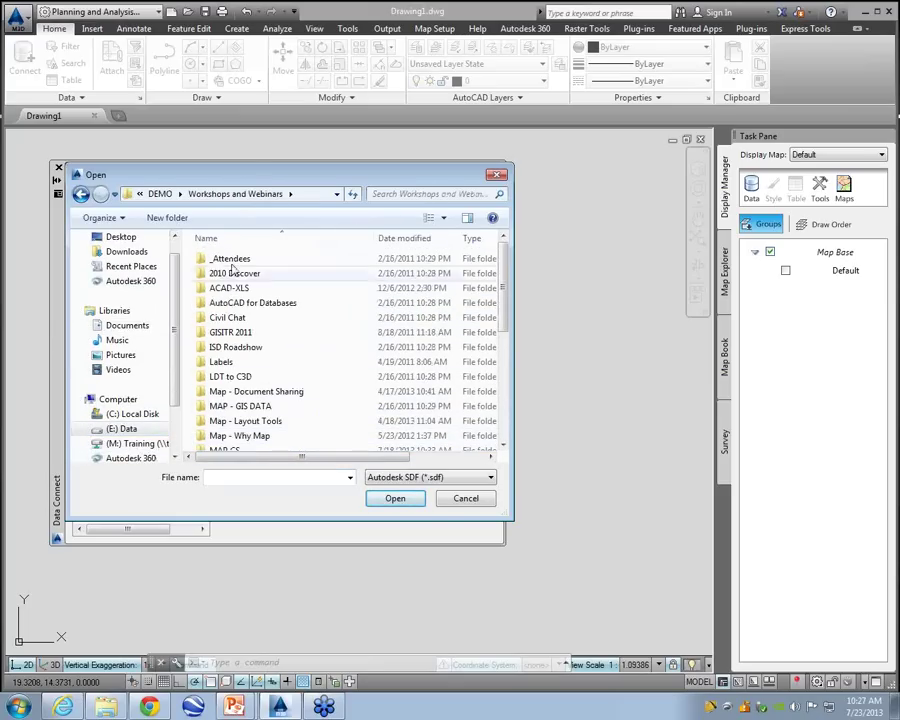
{"action": "scroll", "coordinate": [287, 375], "scroll_direction": "down", "scroll_amount": 1}
{"action": "double_click", "coordinate": [245, 427]}
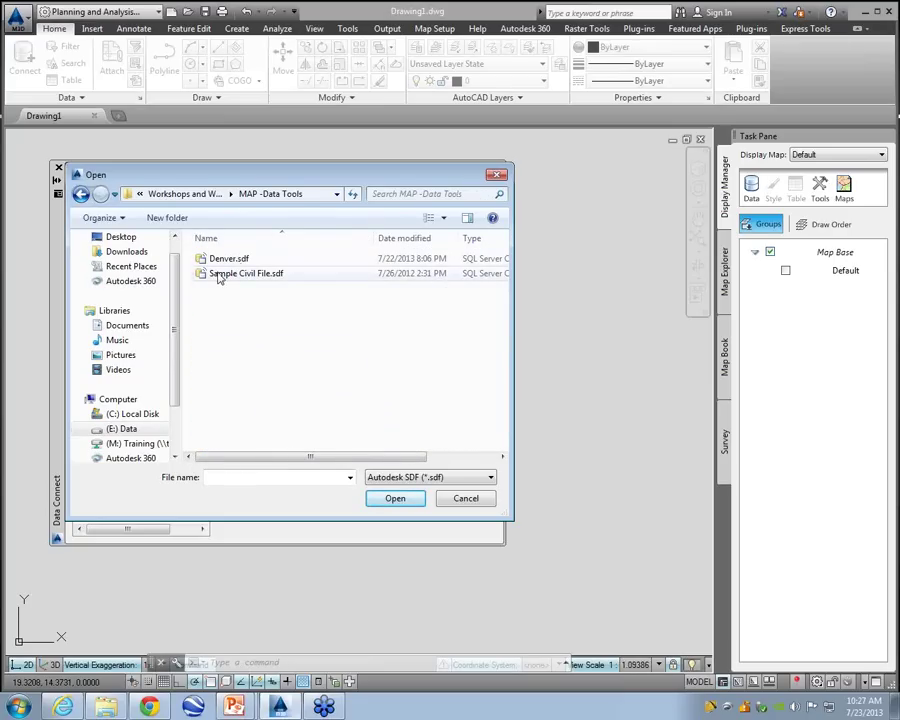
- Choose Sample Civil File.sdf as the source file and connect to it
{"action": "left_click", "coordinate": [222, 278]}
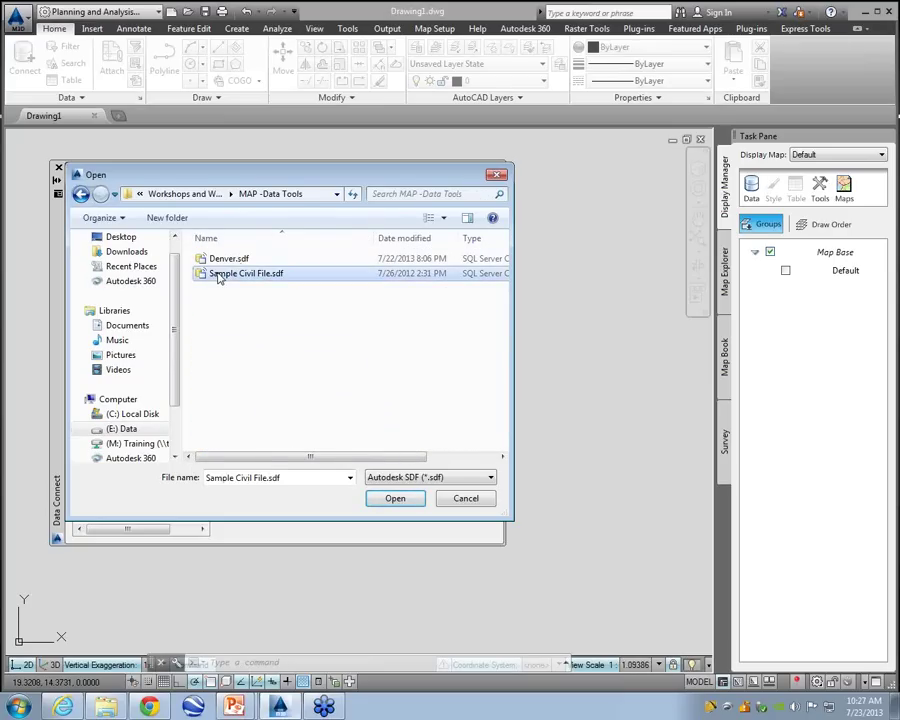
{"action": "left_click", "coordinate": [394, 502]}
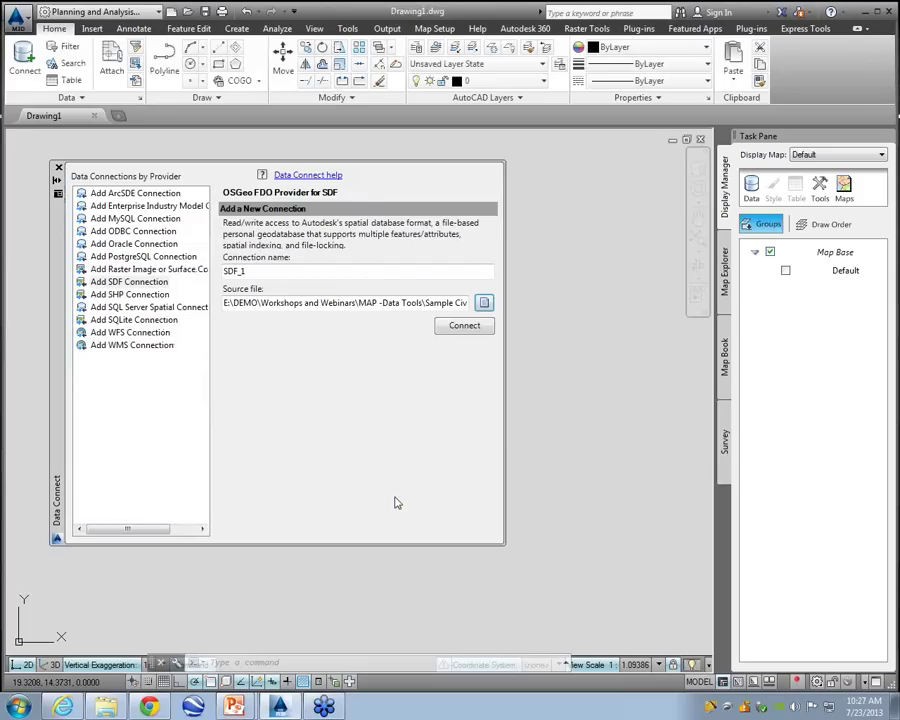
{"action": "left_click", "coordinate": [463, 327]}
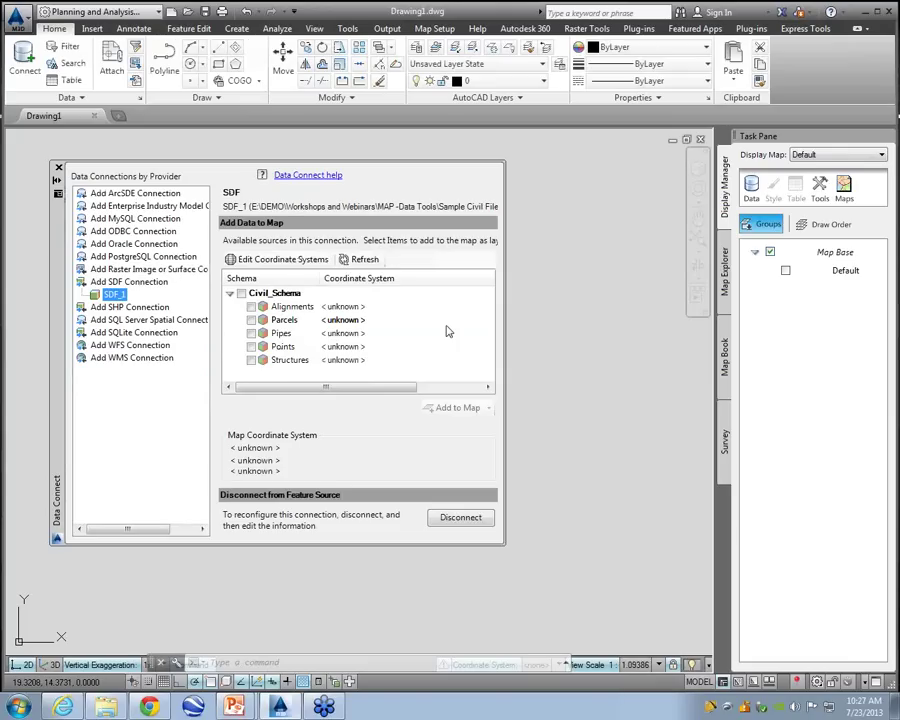
- Add all feature classes of Civil_Schema to the map and close the Data Connect window
{"action": "mouse_move", "coordinate": [420, 334]}
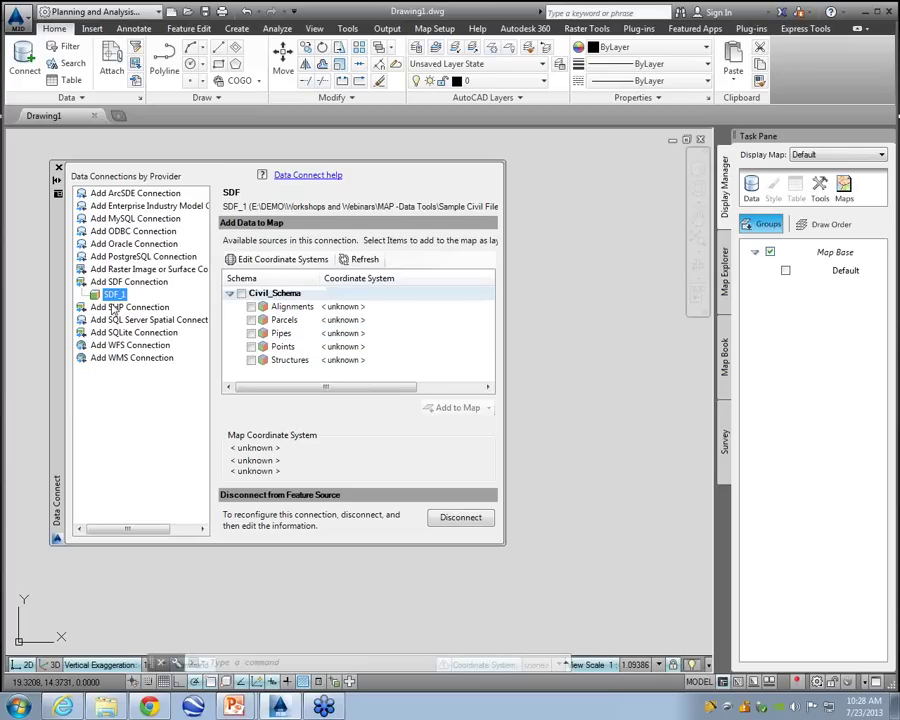
{"action": "left_click", "coordinate": [241, 293]}
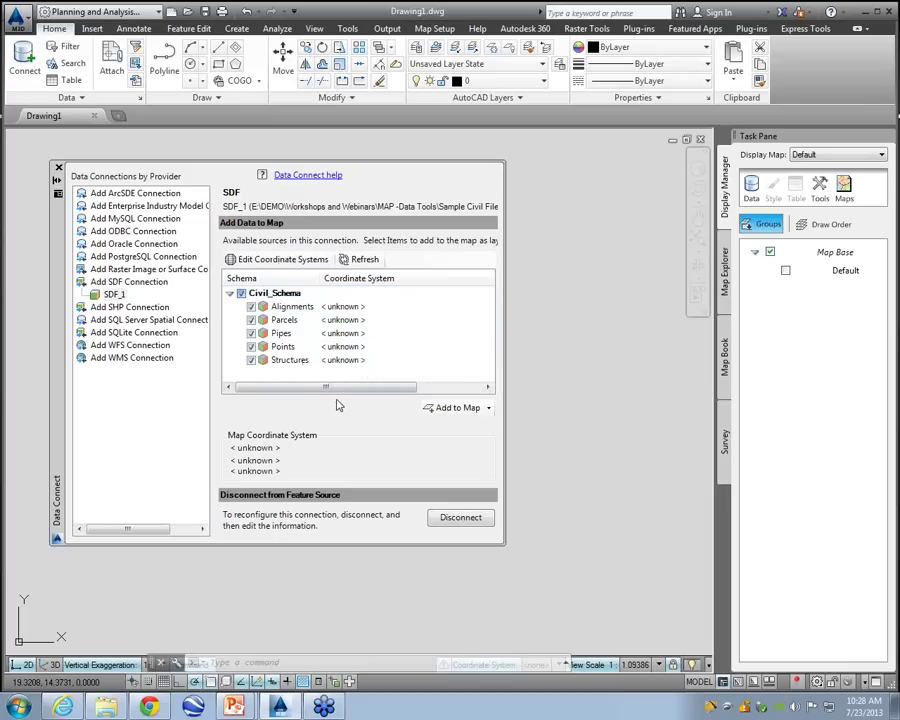
{"action": "left_click", "coordinate": [455, 408]}
{"action": "left_click_drag", "start_coordinate": [526, 295], "coordinate": [391, 337]}
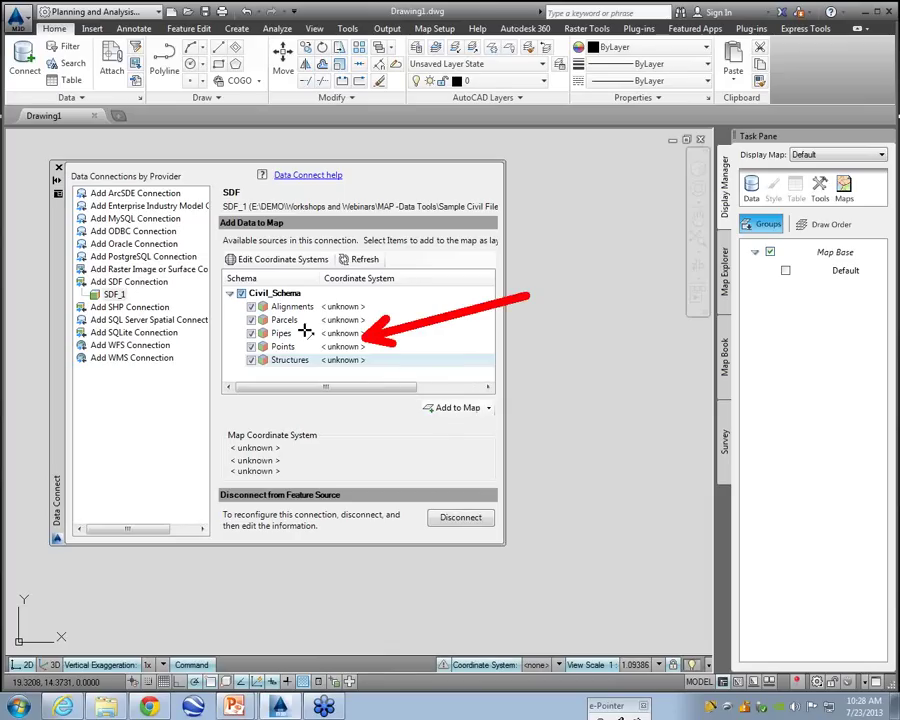
{"action": "left_click_drag", "start_coordinate": [450, 468], "coordinate": [307, 461]}
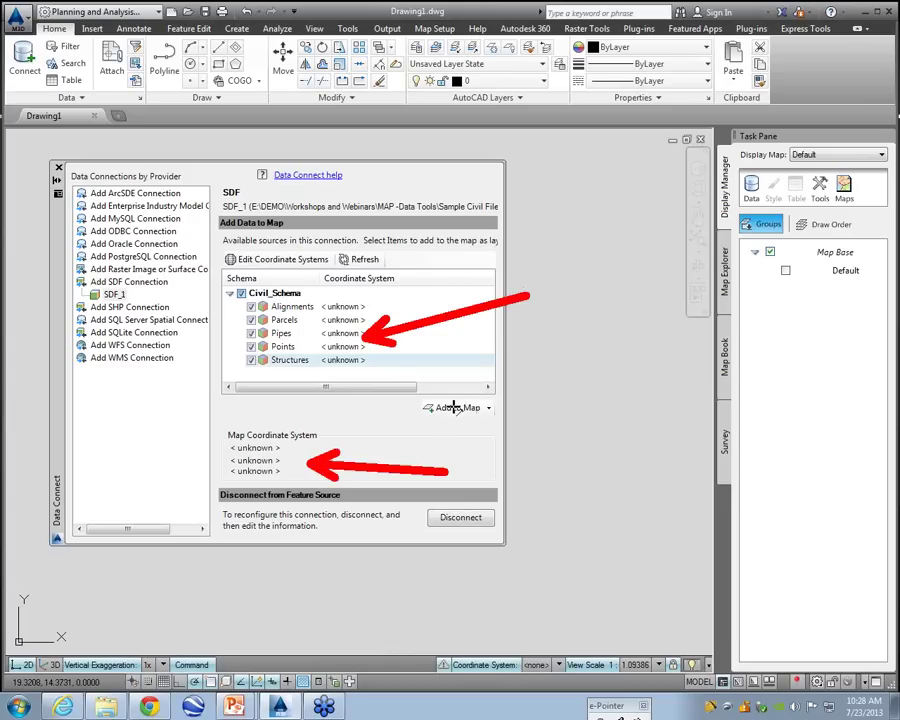
{"action": "left_click", "coordinate": [455, 408]}
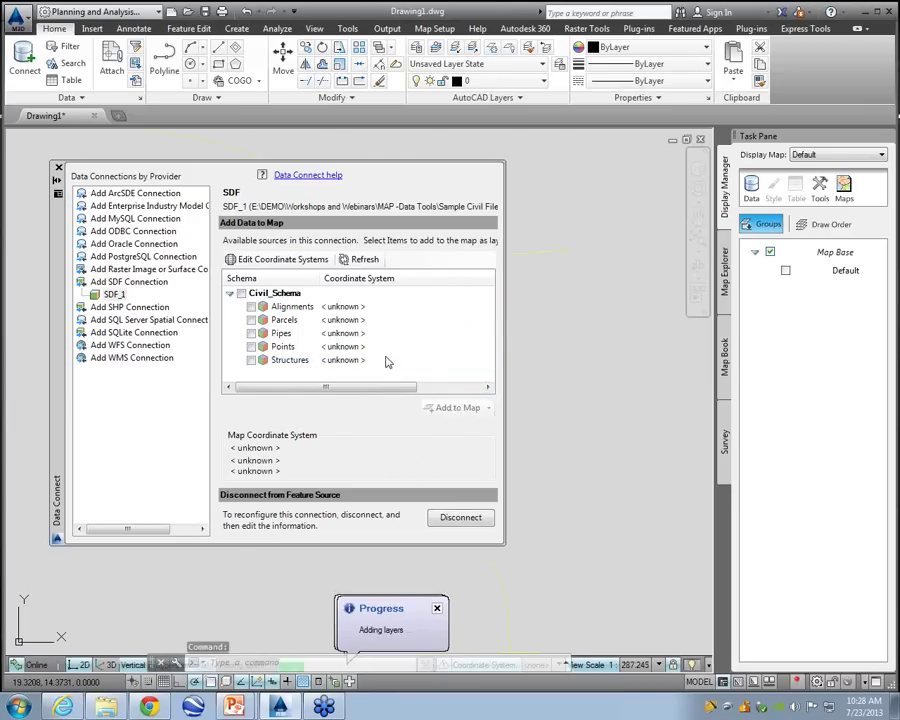
{"action": "left_click", "coordinate": [58, 168]}
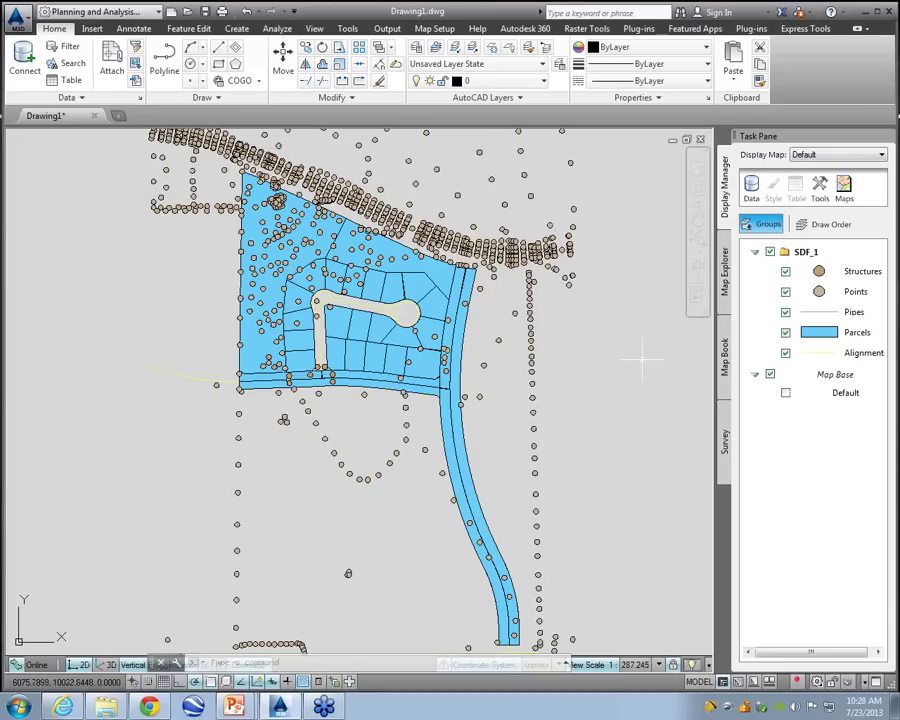
- Point out the SDF_1 layers in the Display Manager with red arrows, and clear the markings
{"action": "mouse_move", "coordinate": [635, 378]}
{"action": "left_mouse_down"}
{"action": "mouse_move", "coordinate": [747, 301]}
{"action": "mouse_move", "coordinate": [760, 310]}
{"action": "left_mouse_up"}
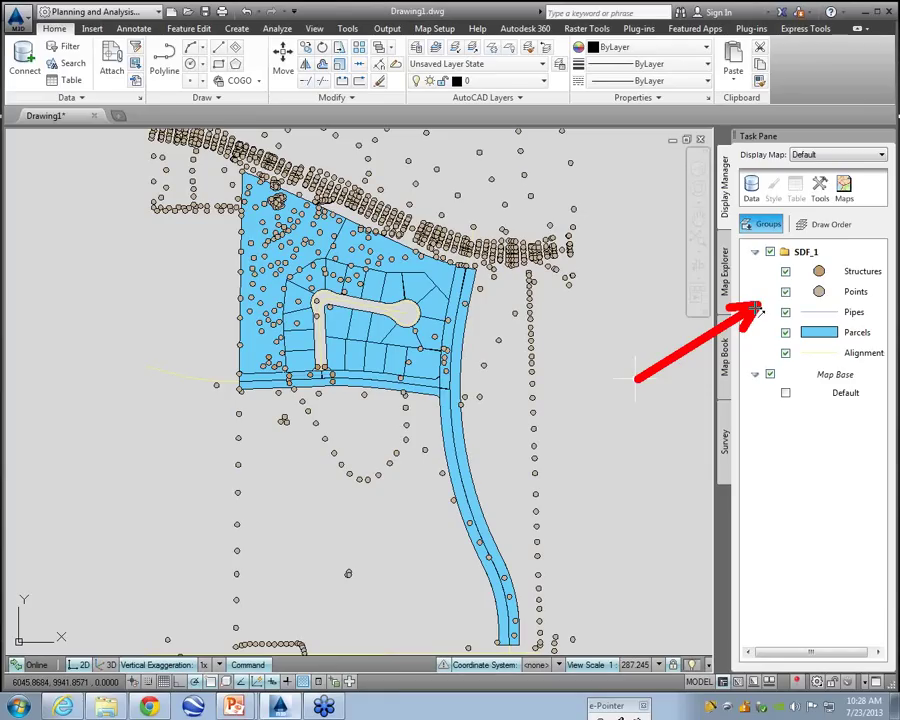
{"action": "key", "text": "Escape"}
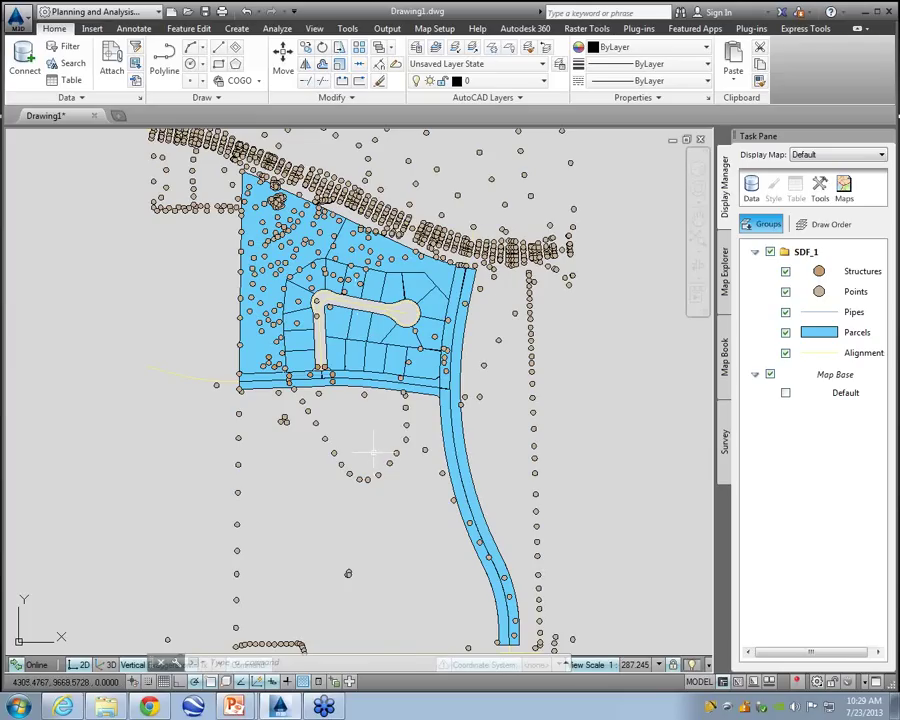
{"action": "scroll", "coordinate": [360, 420], "scroll_direction": "up", "scroll_amount": 3}
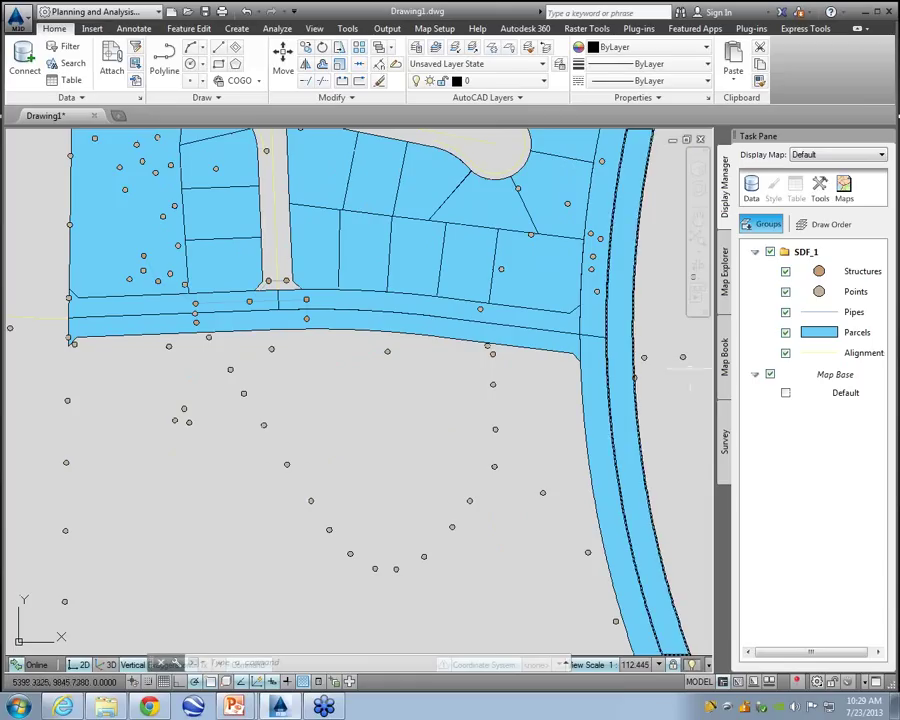
{"action": "mouse_move", "coordinate": [620, 415]}
{"action": "left_mouse_down"}
{"action": "mouse_move", "coordinate": [683, 307]}
{"action": "mouse_move", "coordinate": [790, 315]}
{"action": "left_mouse_up"}
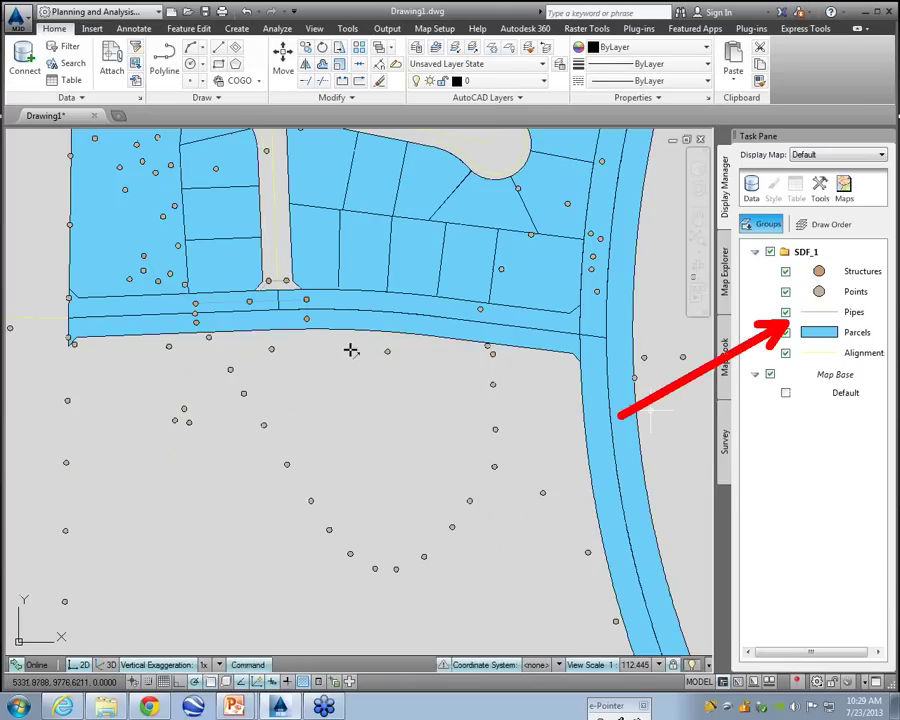
{"action": "key", "text": "Escape"}
- Draw a small rectangle in the empty area just below the lower strip of parcels
{"action": "type", "text": "rec"}
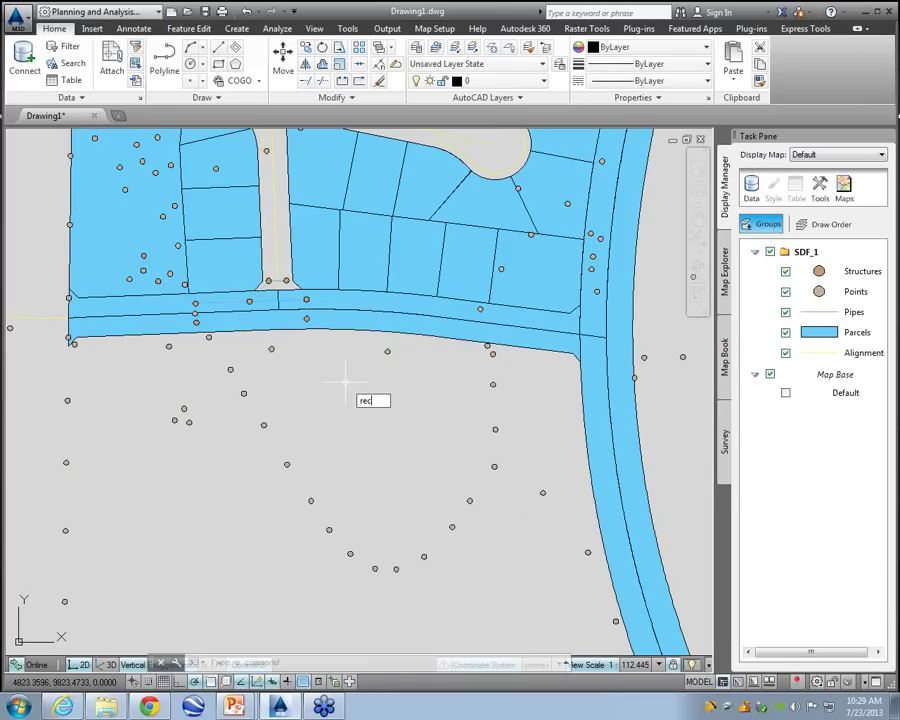
{"action": "key", "text": "Return"}
{"action": "left_click", "coordinate": [327, 380]}
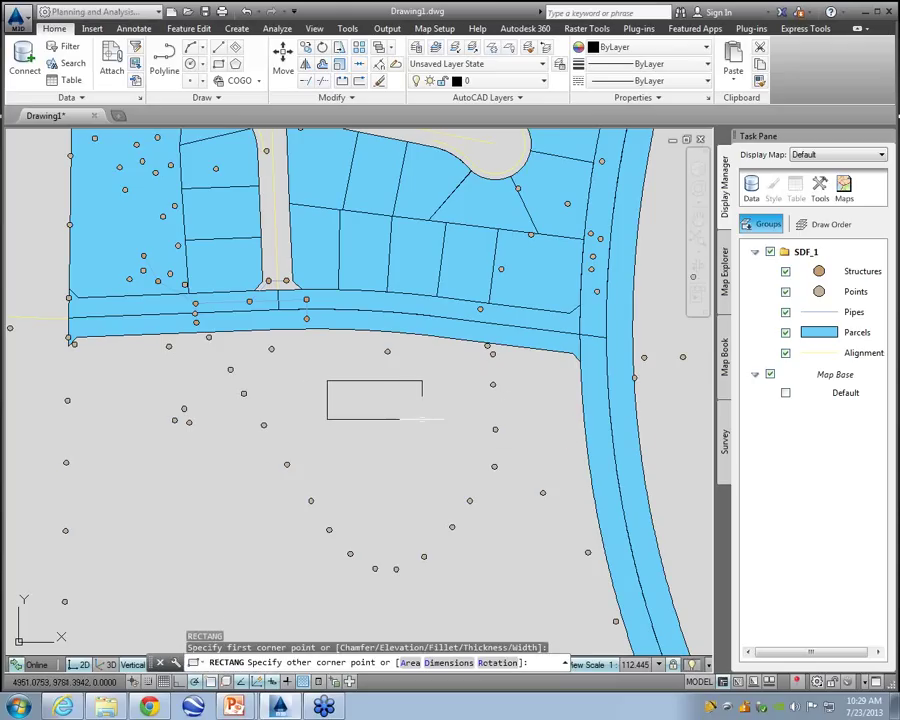
{"action": "left_click", "coordinate": [422, 419]}
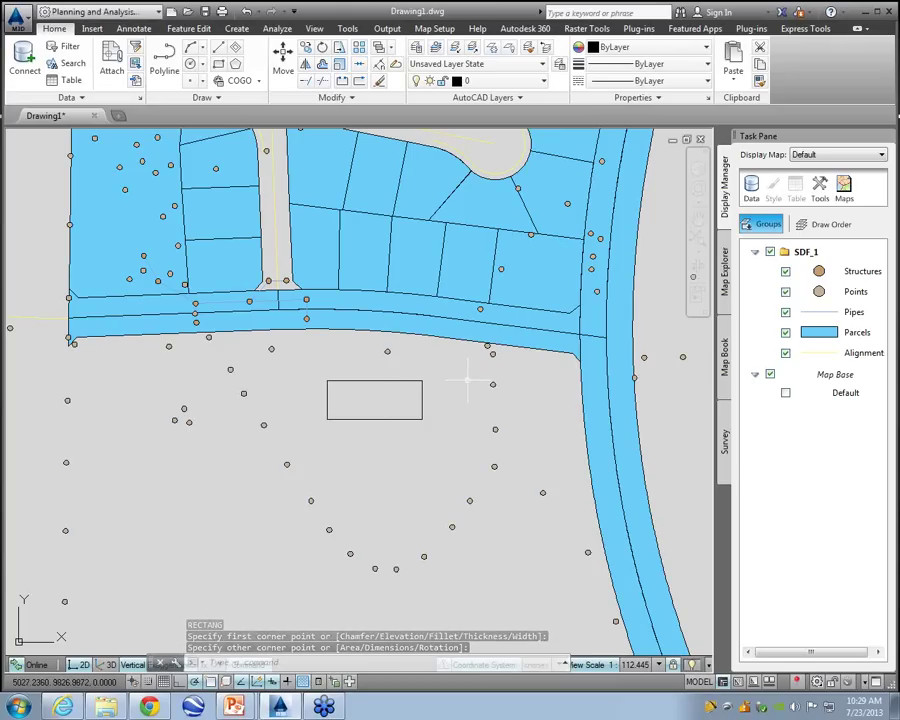
- Create a new feature in the Parcels layer from the rectangle below the parcels, erasing the original object
{"action": "left_click", "coordinate": [852, 332]}
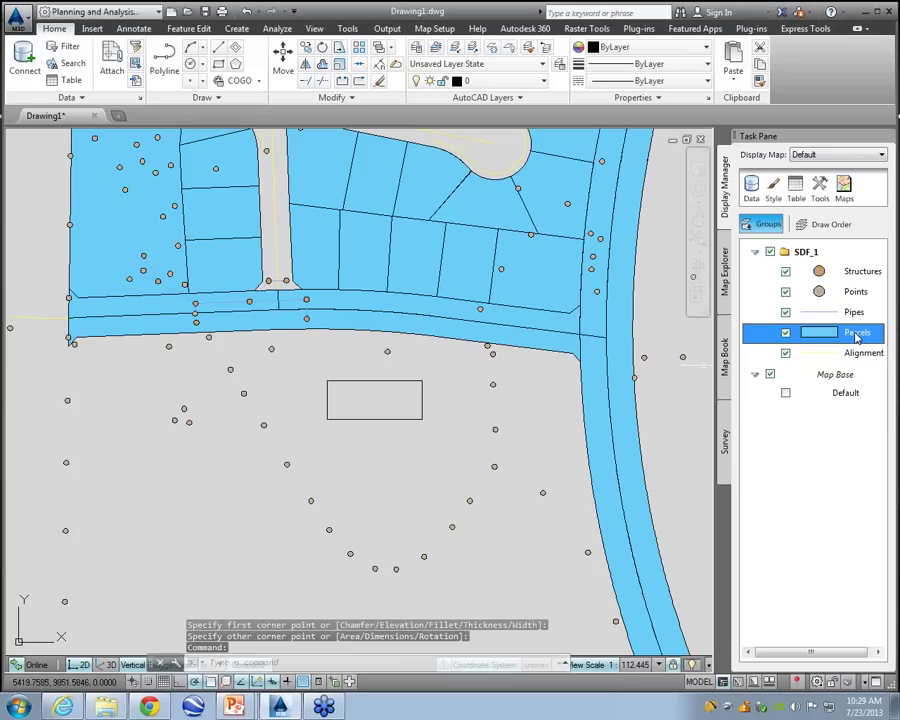
{"action": "right_click", "coordinate": [856, 336]}
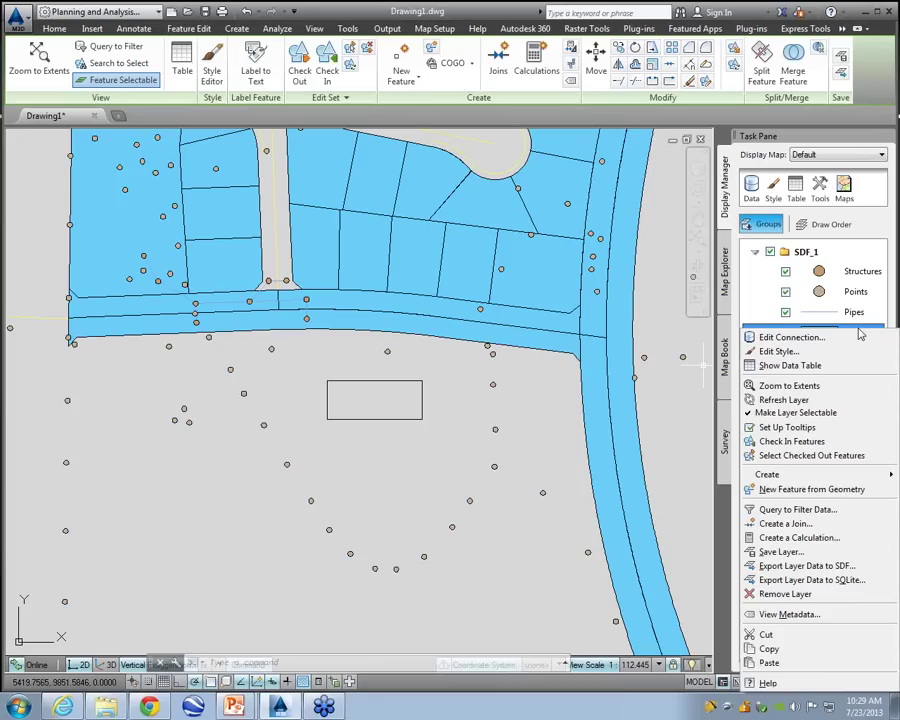
{"action": "left_click", "coordinate": [787, 490]}
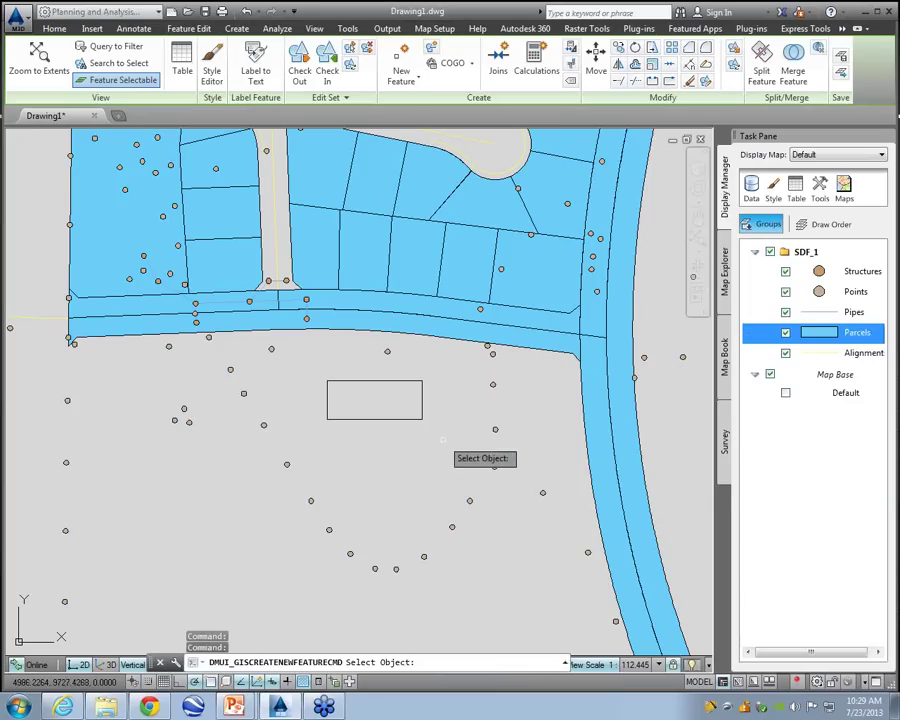
{"action": "left_click", "coordinate": [421, 415]}
{"action": "left_click", "coordinate": [402, 436]}
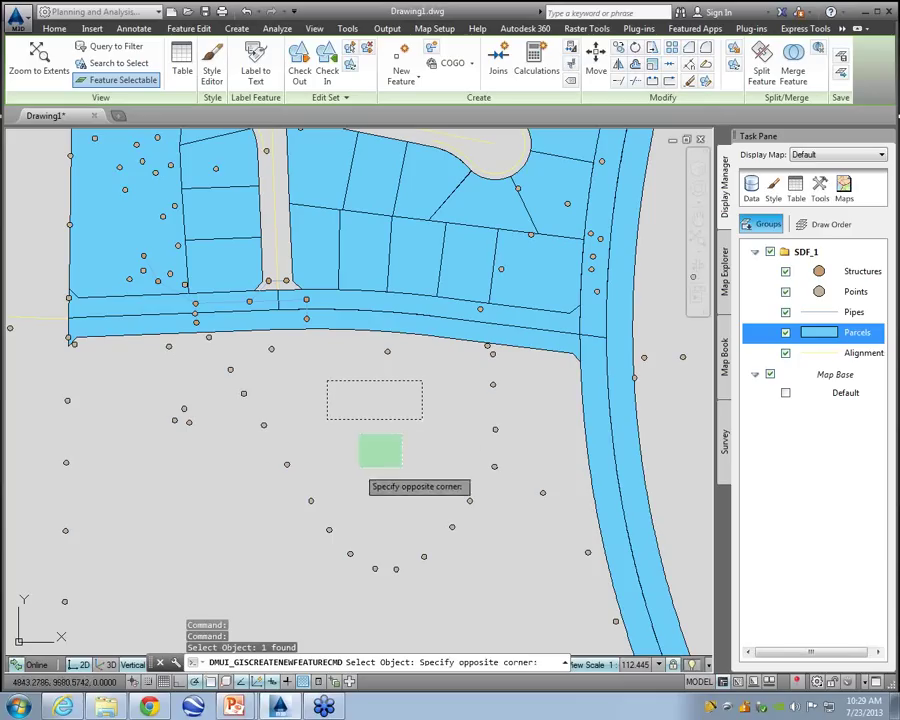
{"action": "left_click", "coordinate": [360, 466]}
{"action": "left_click", "coordinate": [388, 464]}
{"action": "left_click", "coordinate": [338, 438]}
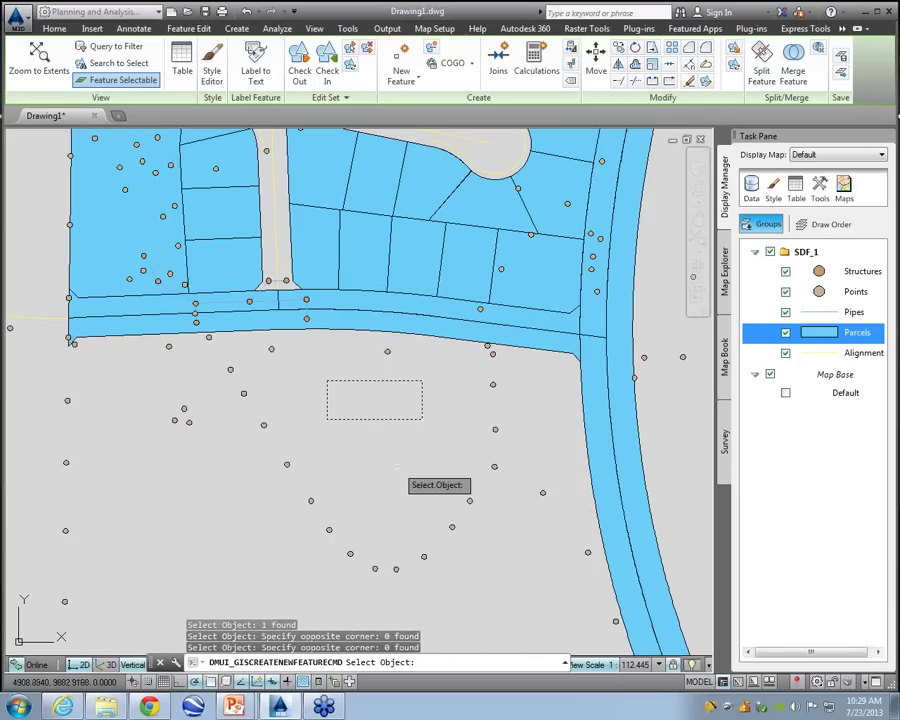
{"action": "key", "text": "Return"}
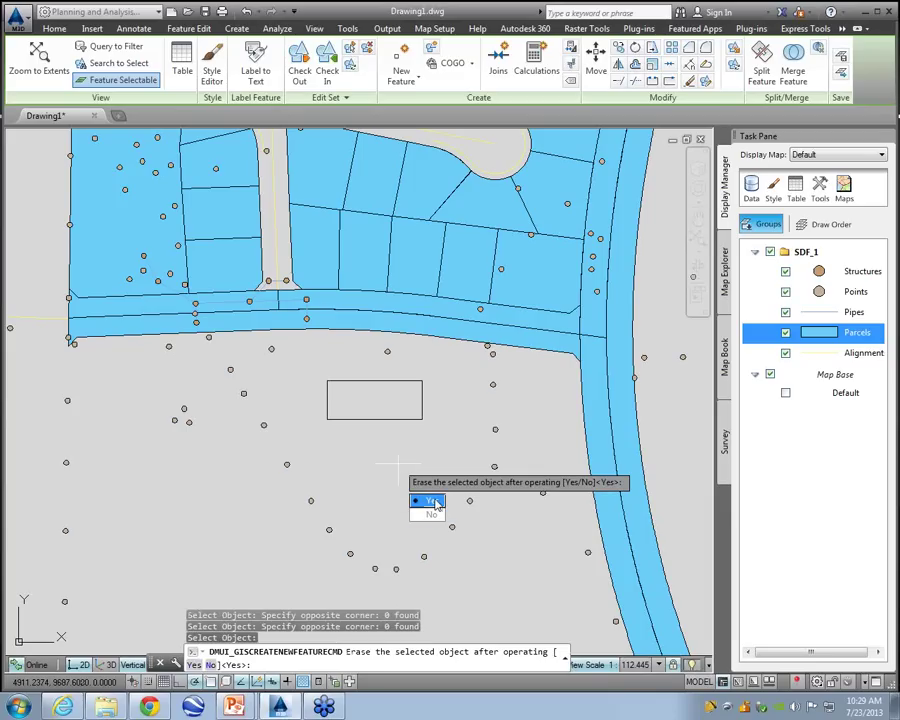
{"action": "left_click", "coordinate": [431, 501]}
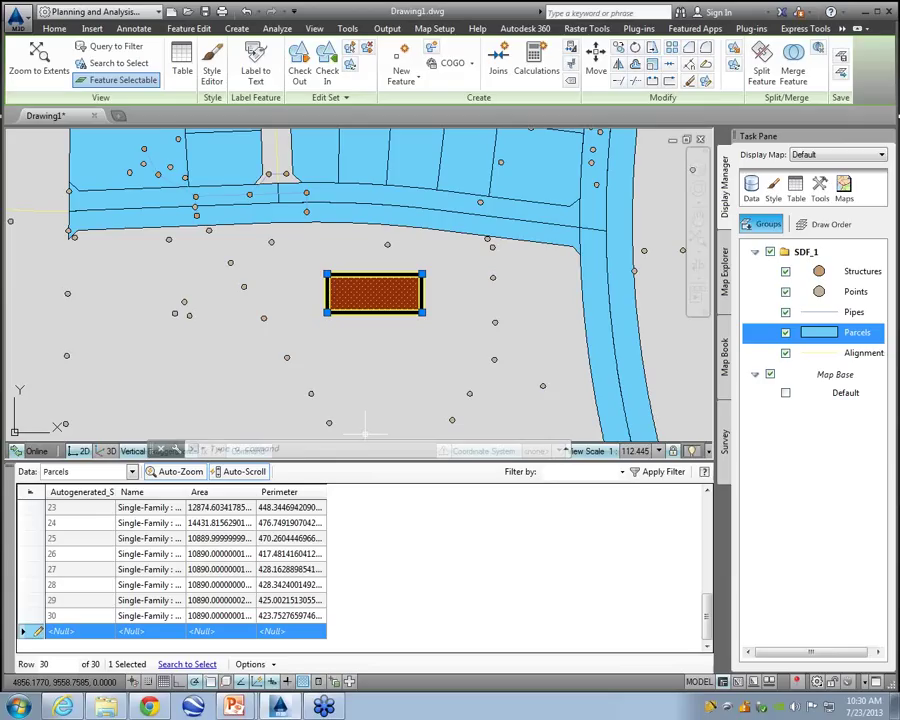
- Deselect the new parcel feature and close the Parcels data table
{"action": "left_click", "coordinate": [385, 379]}
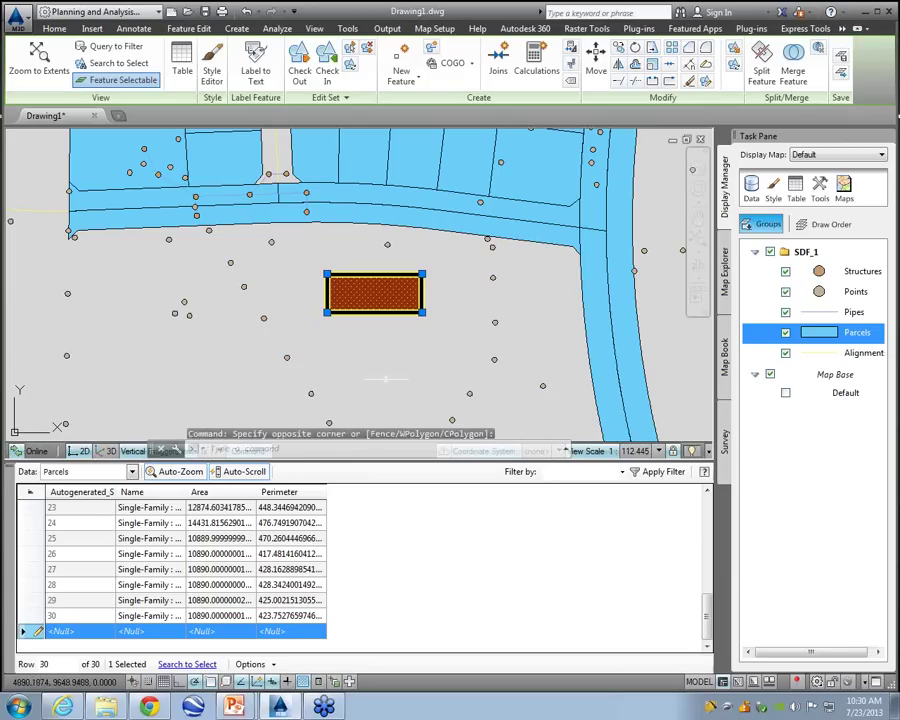
{"action": "key", "text": "Escape"}
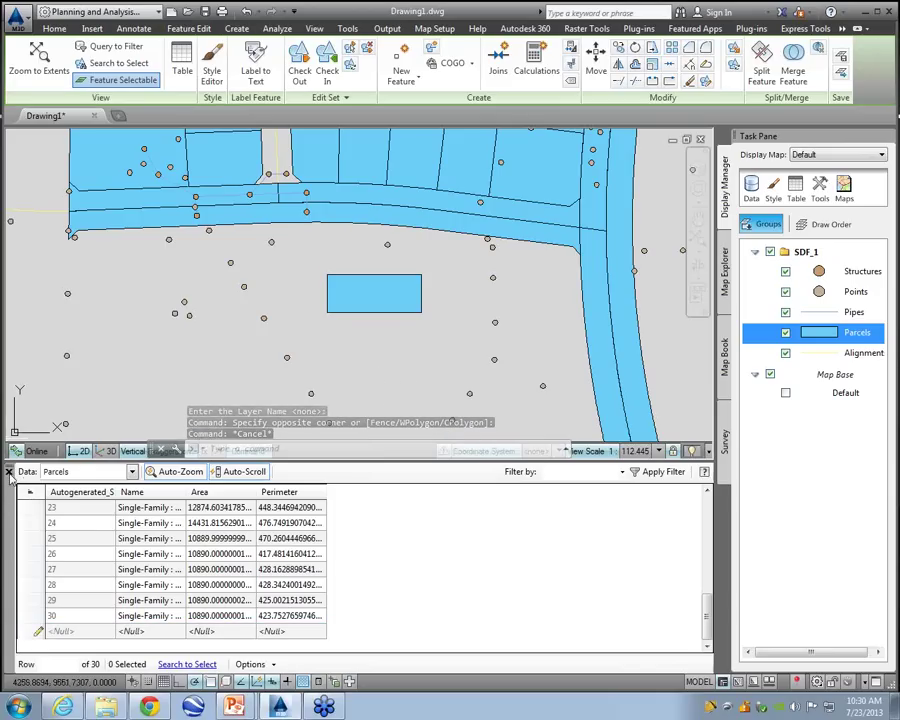
{"action": "left_click", "coordinate": [20, 472]}
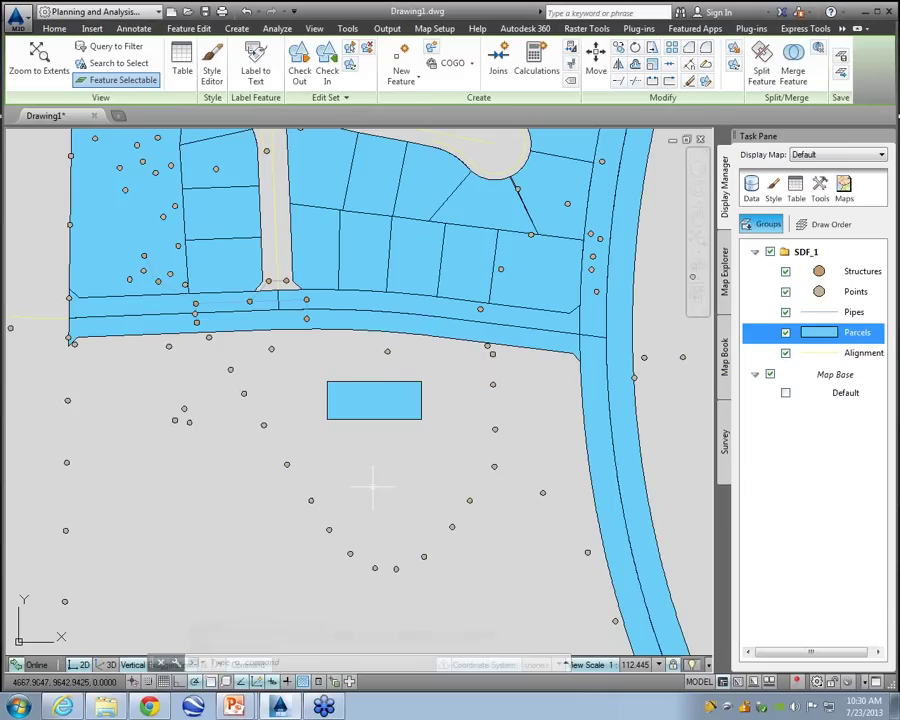
- Draw a rectangle about 178 by 259 units in the empty area west of the parcels
{"action": "scroll", "coordinate": [440, 460], "scroll_direction": "down", "scroll_amount": 2}
{"action": "middle_click_drag", "start_coordinate": [451, 453], "coordinate": [488, 498]}
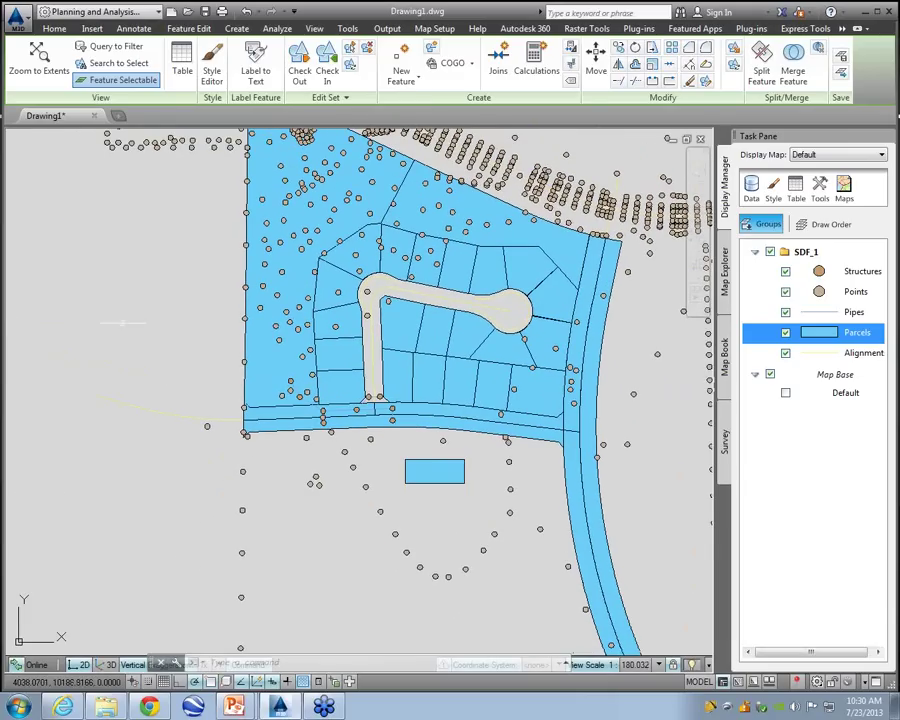
{"action": "type", "text": "RE"}
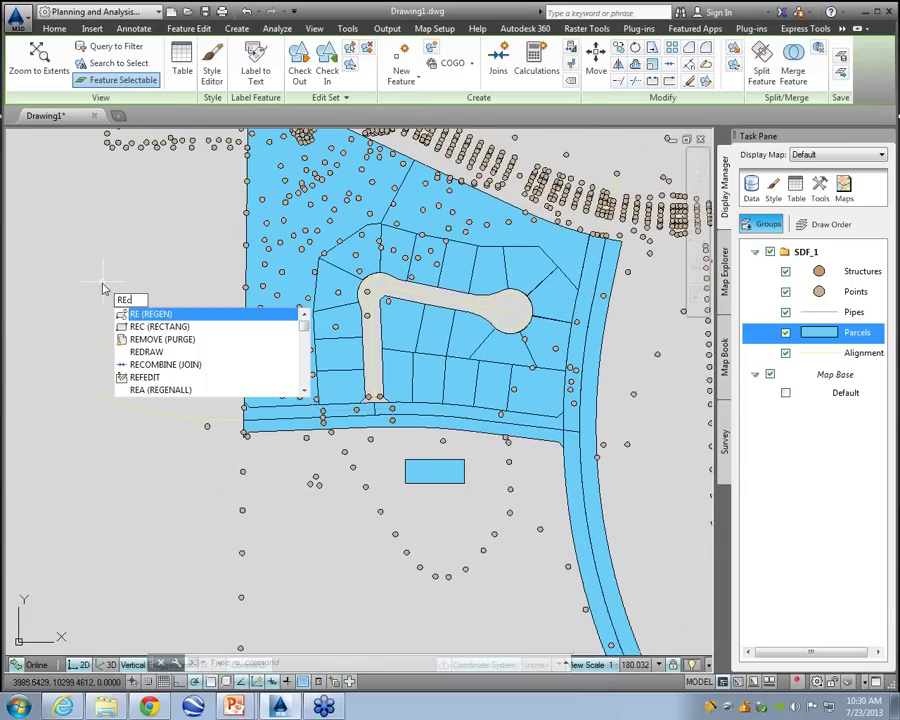
{"action": "type", "text": "C"}
{"action": "key", "text": "Return"}
{"action": "left_click", "coordinate": [100, 230]}
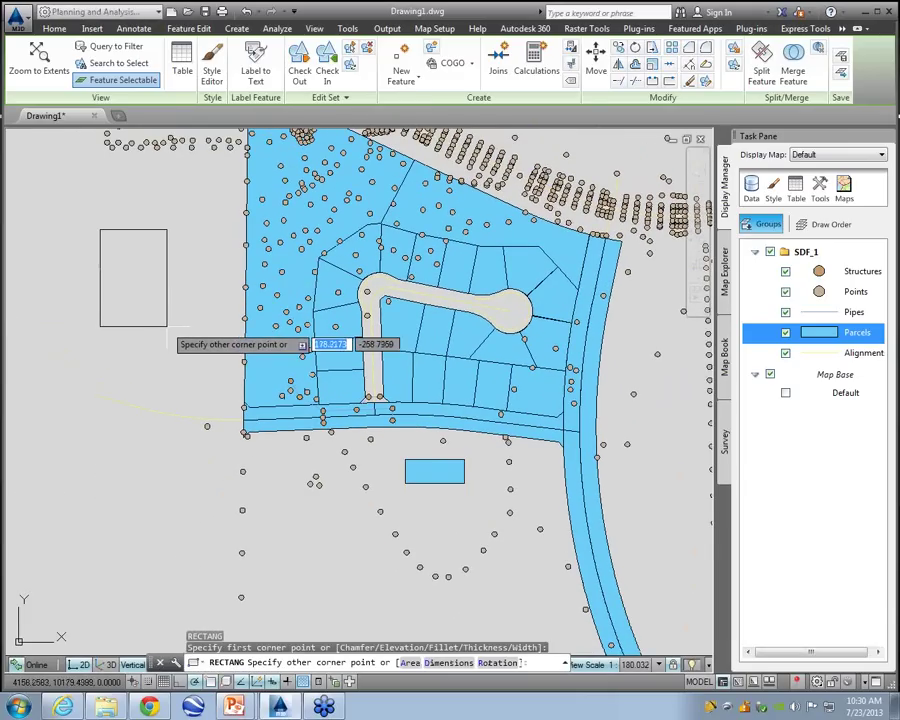
{"action": "left_click", "coordinate": [166, 325]}
{"action": "middle_click_drag", "start_coordinate": [237, 307], "coordinate": [280, 323]}
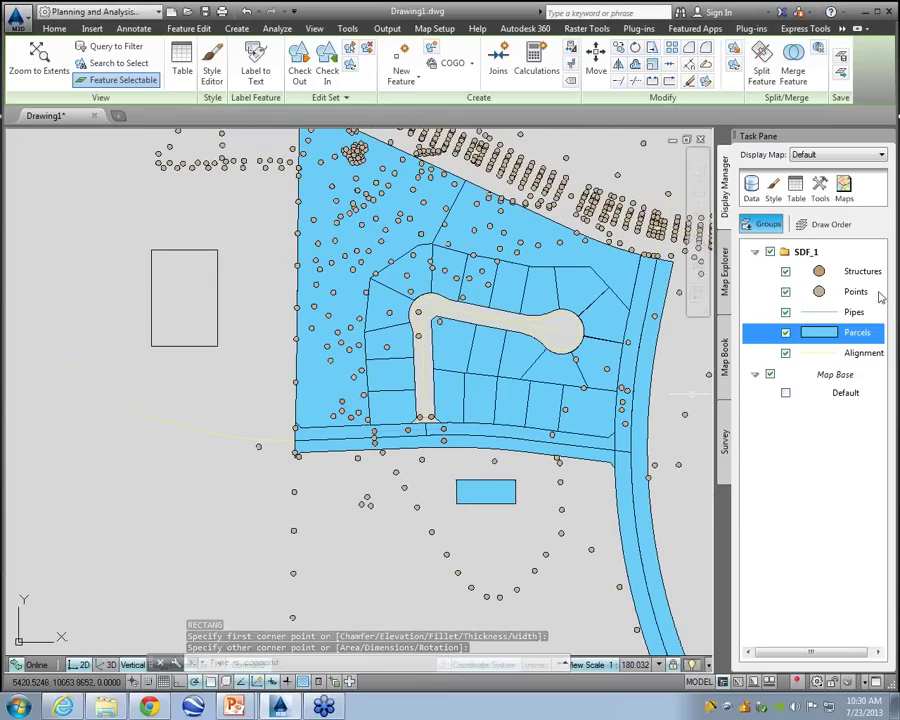
{"action": "mouse_move", "coordinate": [806, 314]}
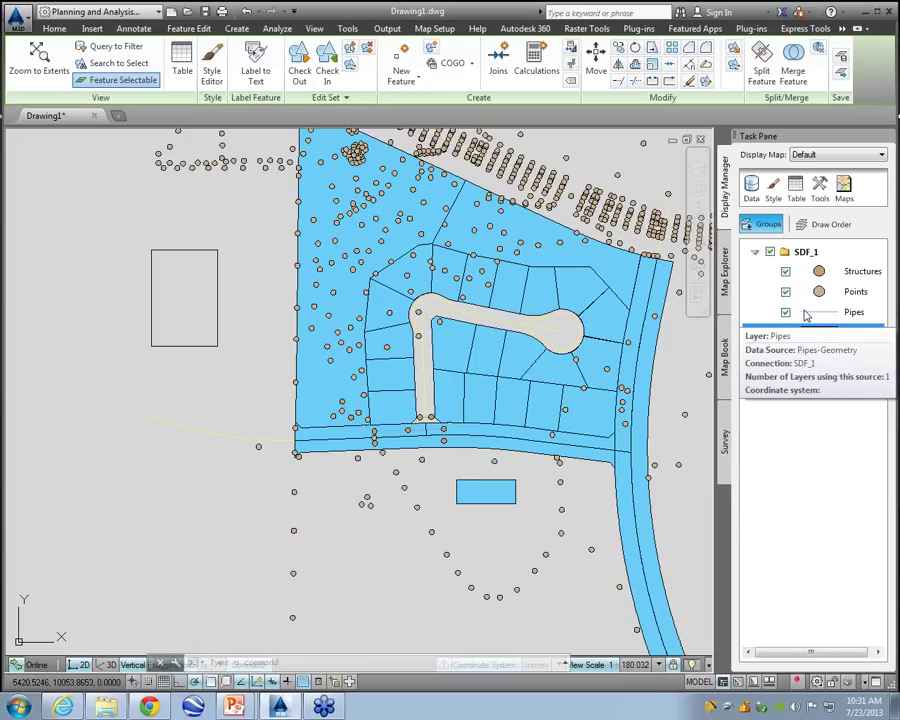
{"action": "key", "text": "alt+Tab"}
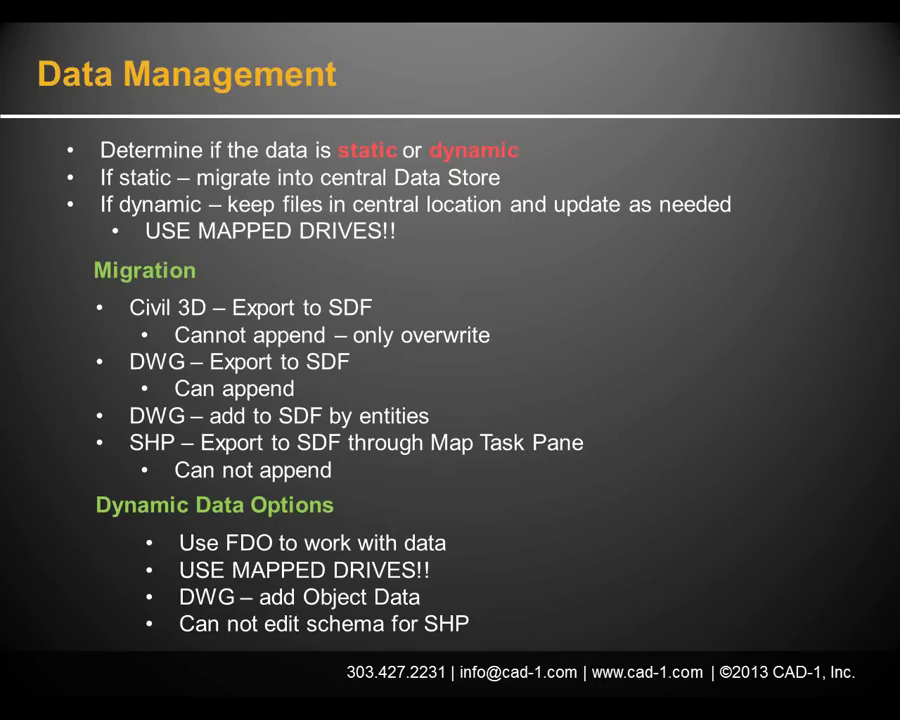
{"action": "mouse_move", "coordinate": [607, 378]}
{"action": "left_mouse_down"}
{"action": "mouse_move", "coordinate": [472, 422]}
{"action": "mouse_move", "coordinate": [435, 414]}
{"action": "left_mouse_up"}
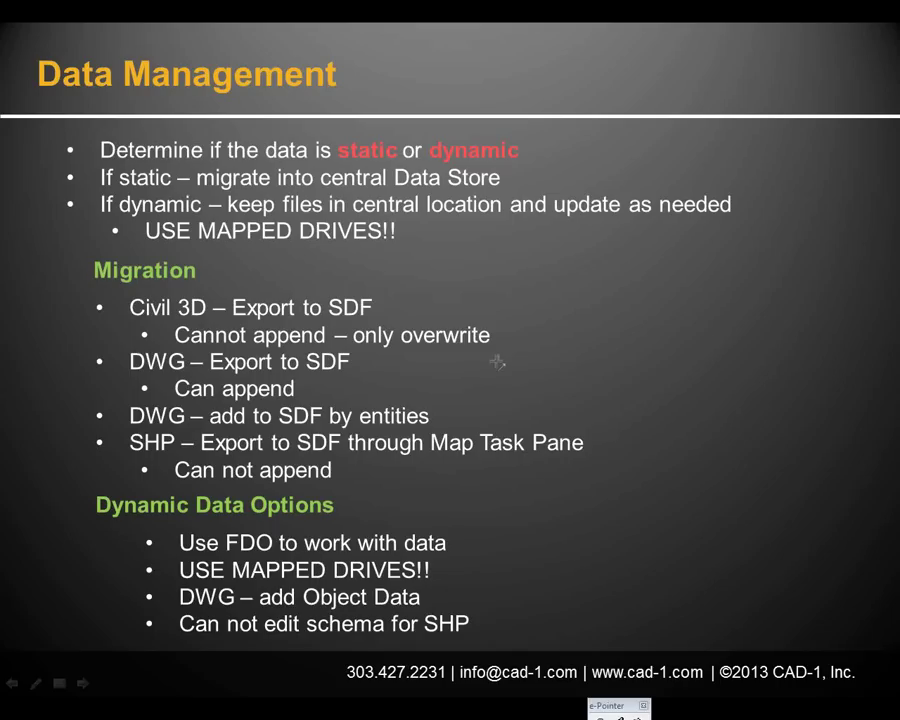
{"action": "left_click_drag", "start_coordinate": [496, 362], "coordinate": [372, 366]}
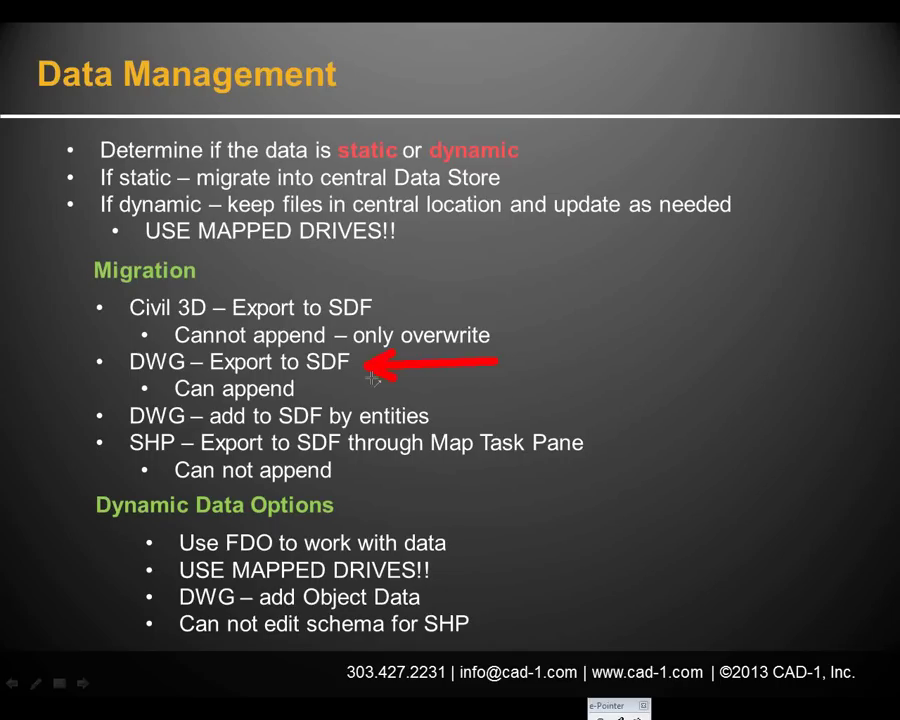
{"action": "key", "text": "Escape"}
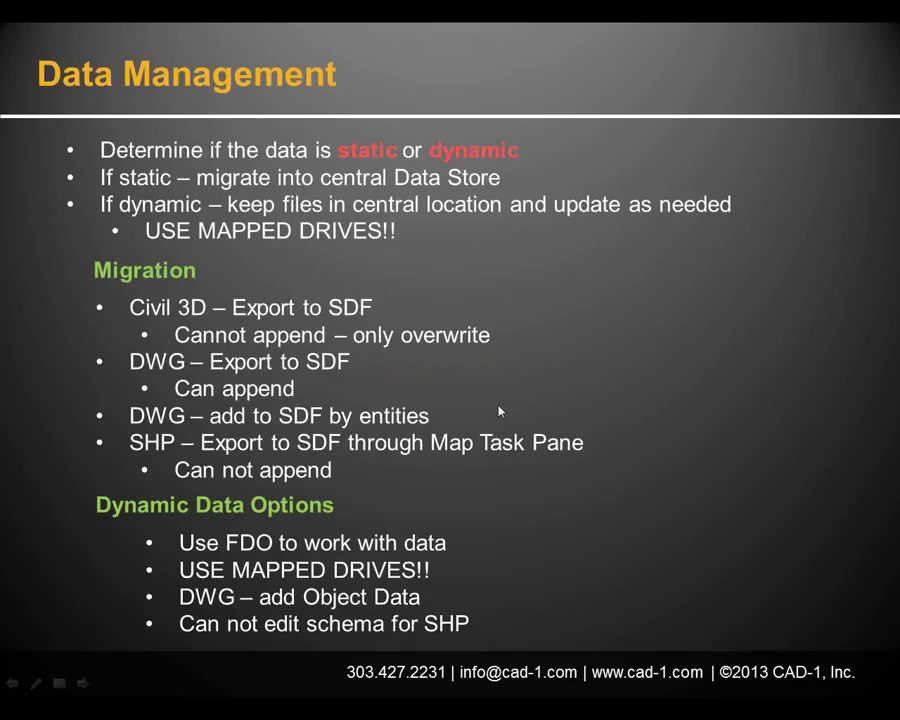
{"action": "key", "text": "alt+Tab"}
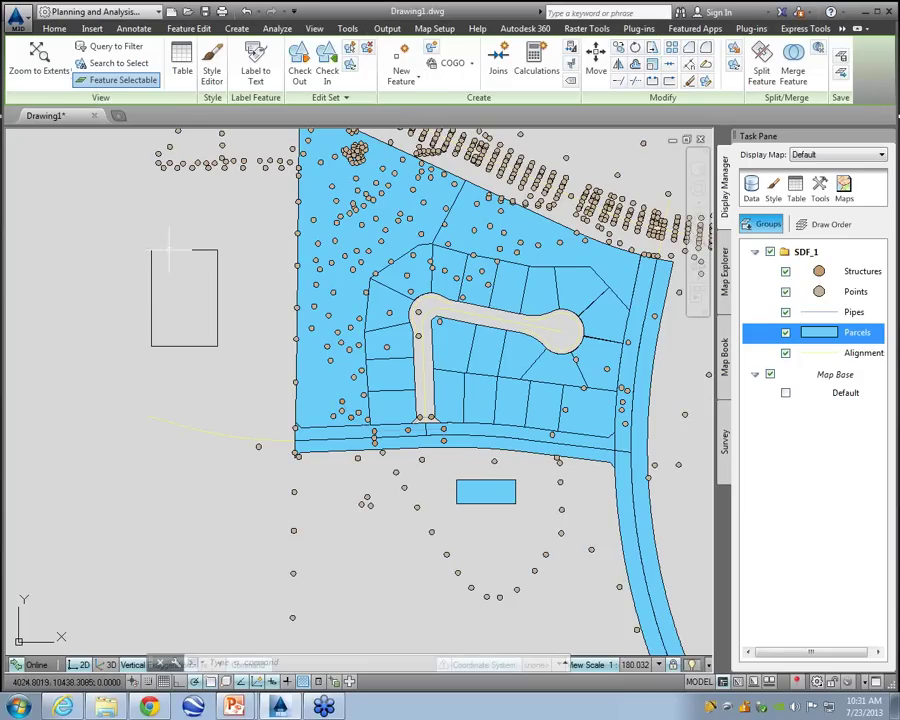
- Show the output commands and mark the map data transfer, plot and DWF/PDF export groups with red arrows
{"action": "left_click_drag", "start_coordinate": [342, 281], "coordinate": [817, 284]}
{"action": "left_click", "coordinate": [395, 35]}
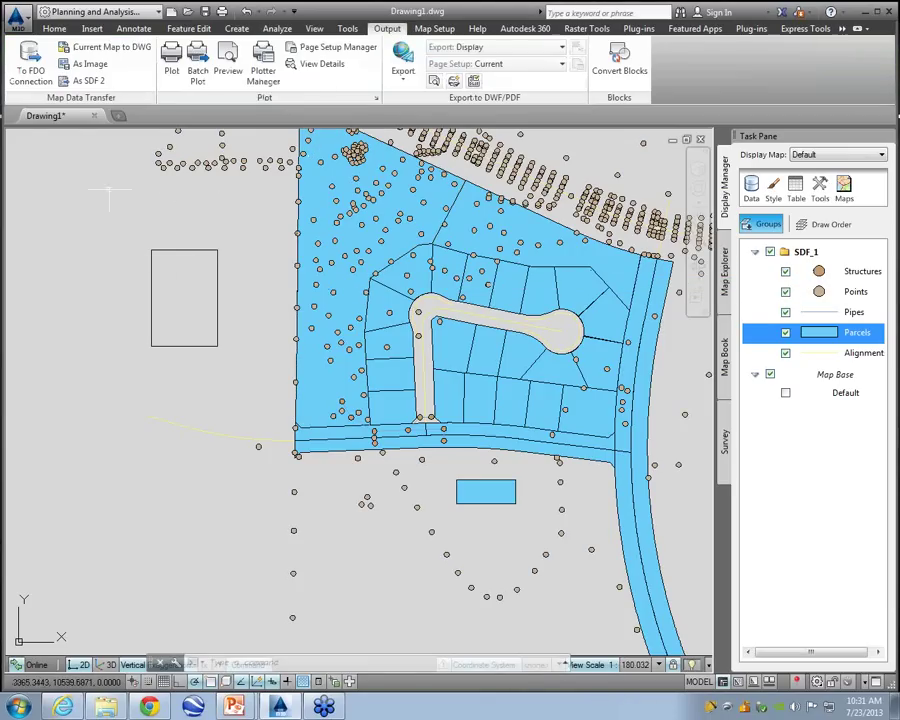
{"action": "left_click_drag", "start_coordinate": [141, 205], "coordinate": [57, 78]}
{"action": "left_click_drag", "start_coordinate": [218, 185], "coordinate": [330, 62]}
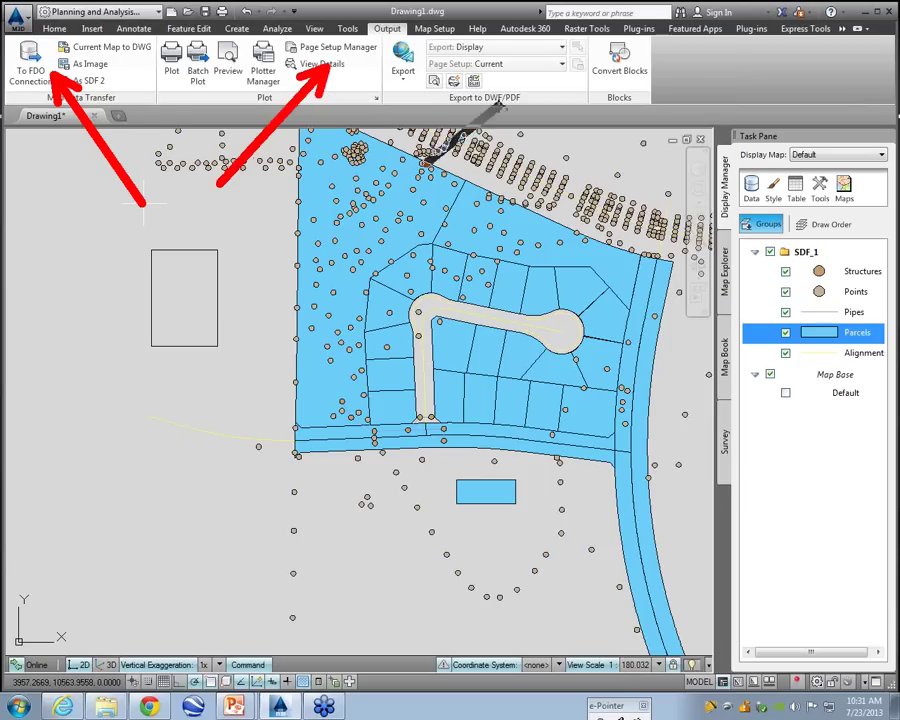
{"action": "left_click_drag", "start_coordinate": [421, 167], "coordinate": [505, 94]}
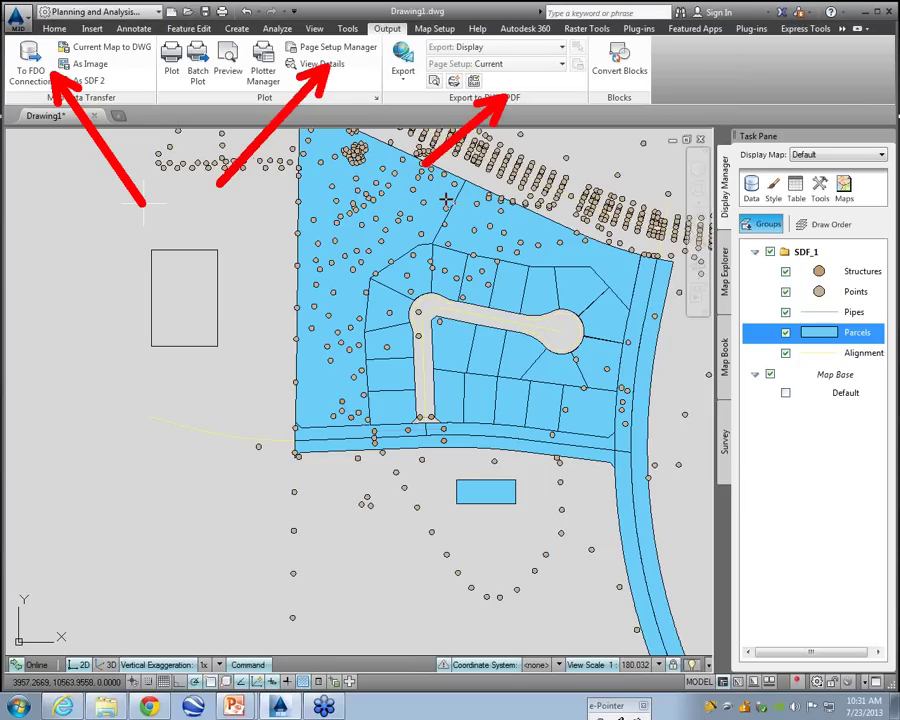
- Examine the connected data sources offered for exporting the map to an FDO connection, and cancel the export
{"action": "left_click", "coordinate": [31, 68]}
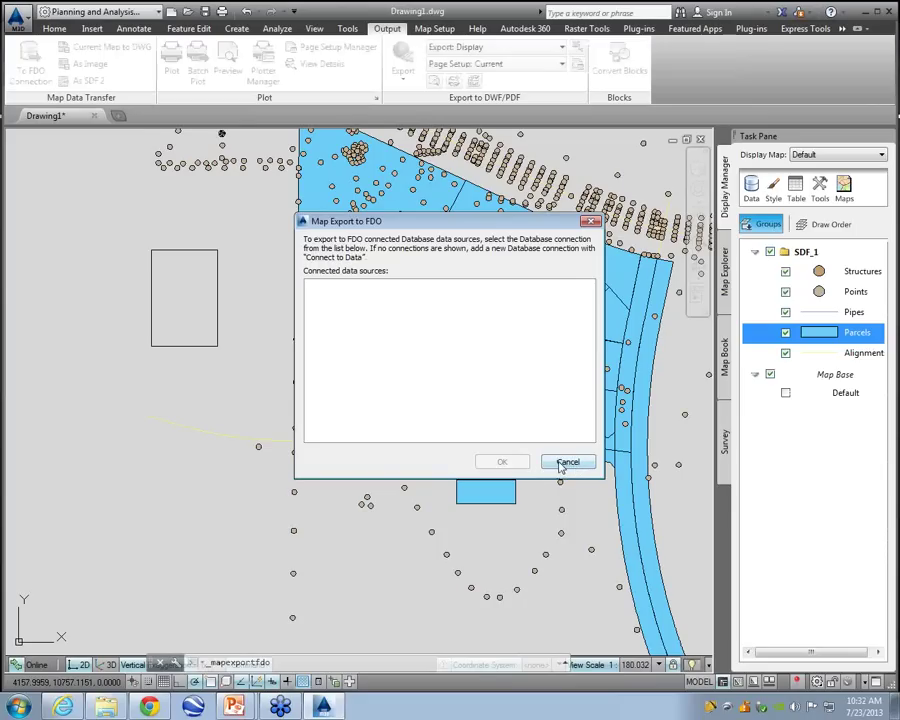
{"action": "left_click_drag", "start_coordinate": [542, 425], "coordinate": [782, 326]}
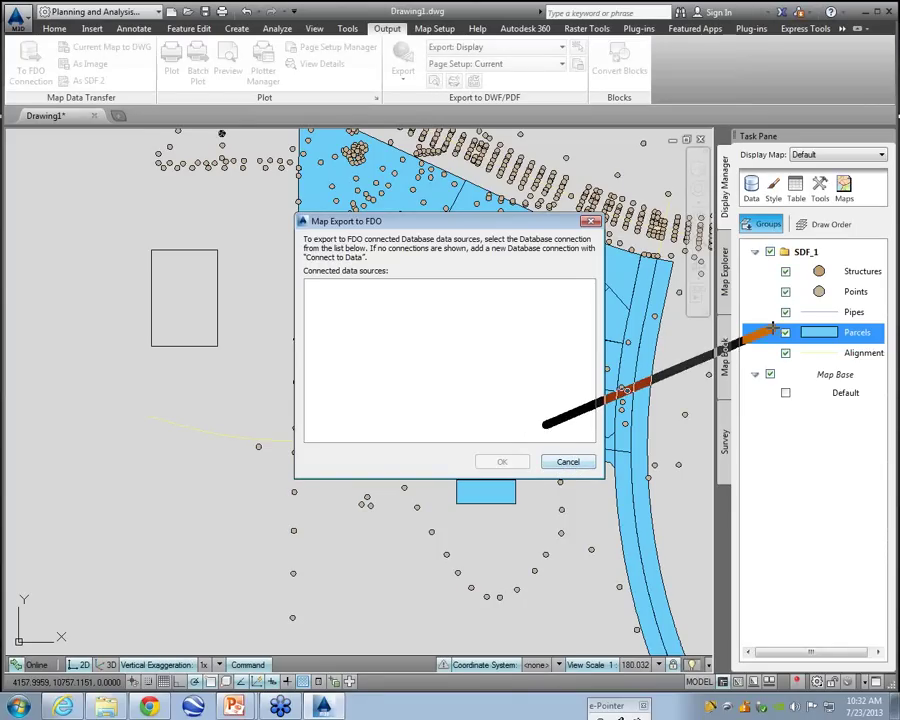
{"action": "left_click", "coordinate": [568, 461]}
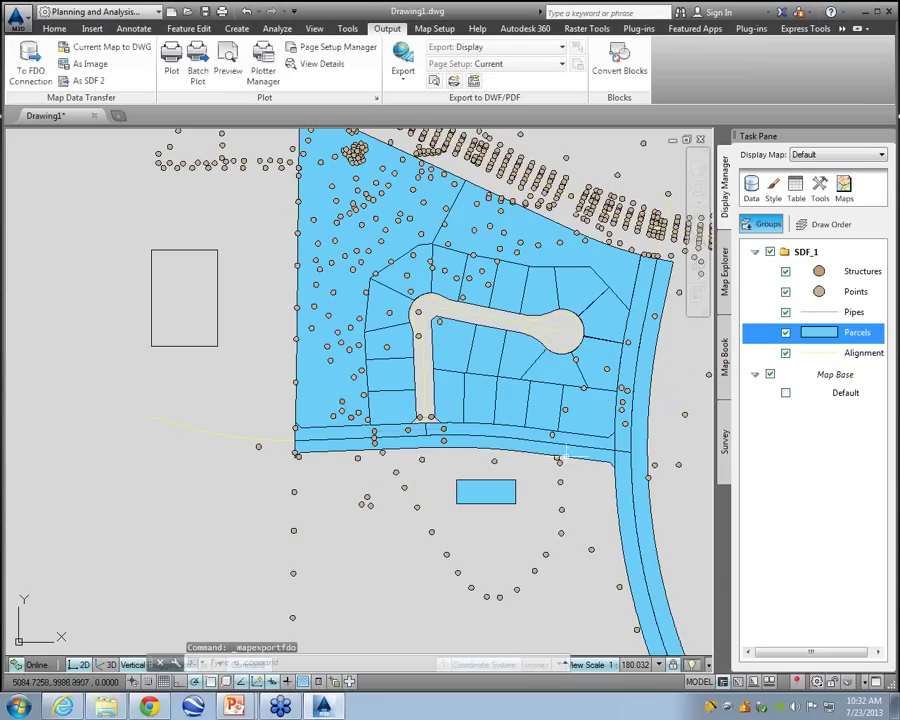
- Start exporting the drawing to SDF and browse to the E: drive folder DEMO\Workshops and Webinars\MAP -Data Tools
{"action": "left_click", "coordinate": [20, 20]}
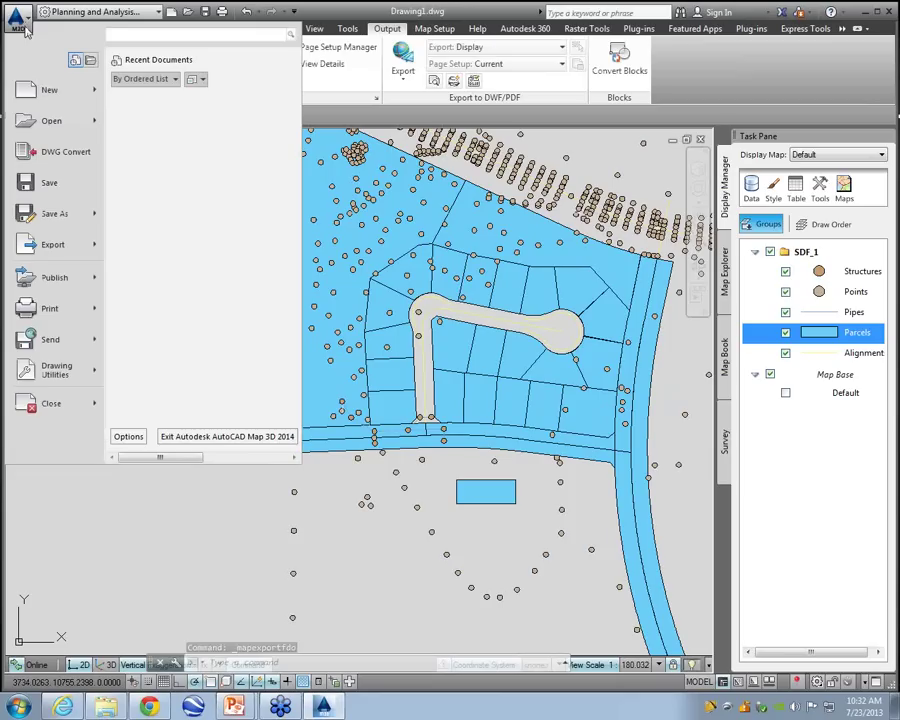
{"action": "left_click", "coordinate": [86, 248]}
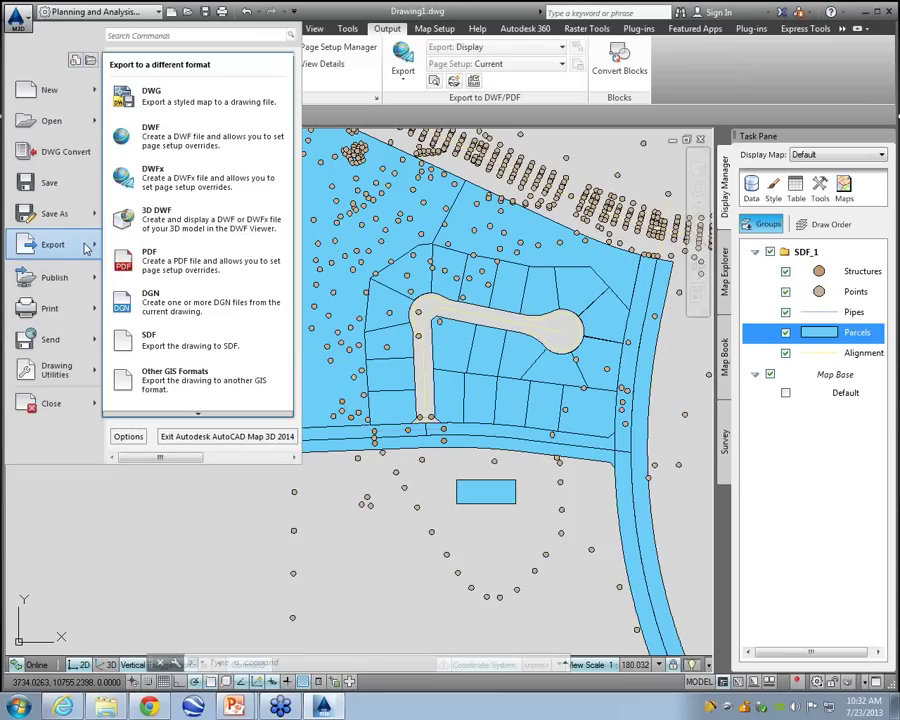
{"action": "left_click", "coordinate": [226, 343]}
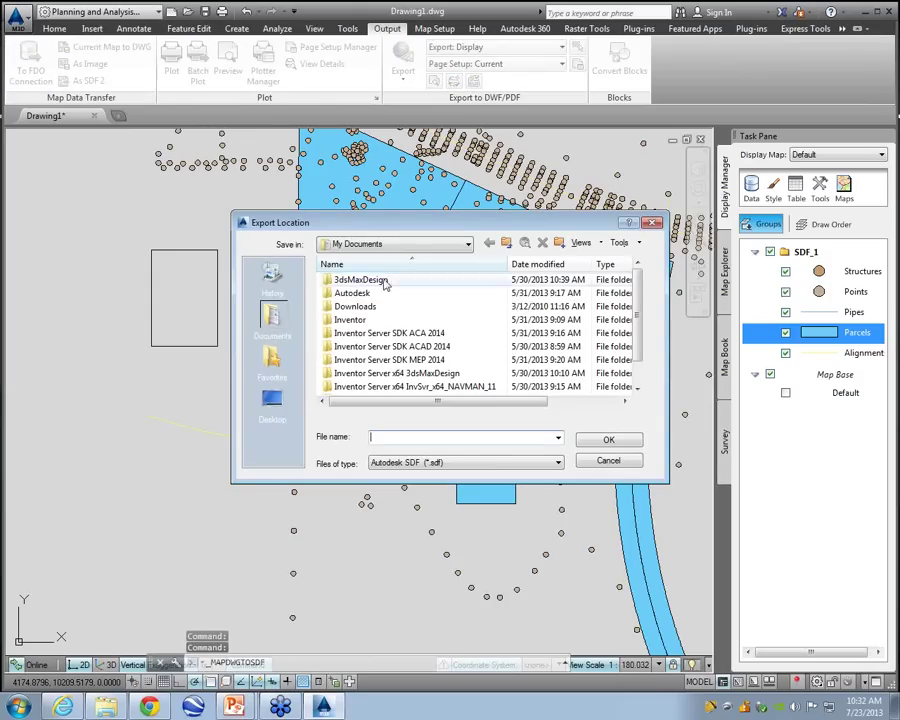
{"action": "left_click", "coordinate": [420, 244]}
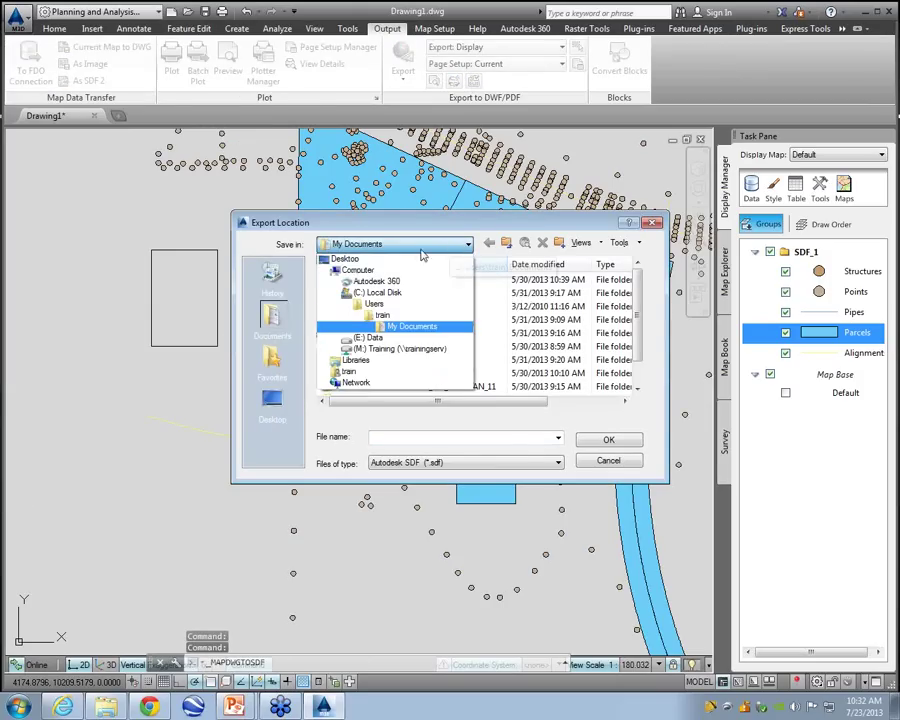
{"action": "left_click", "coordinate": [358, 337]}
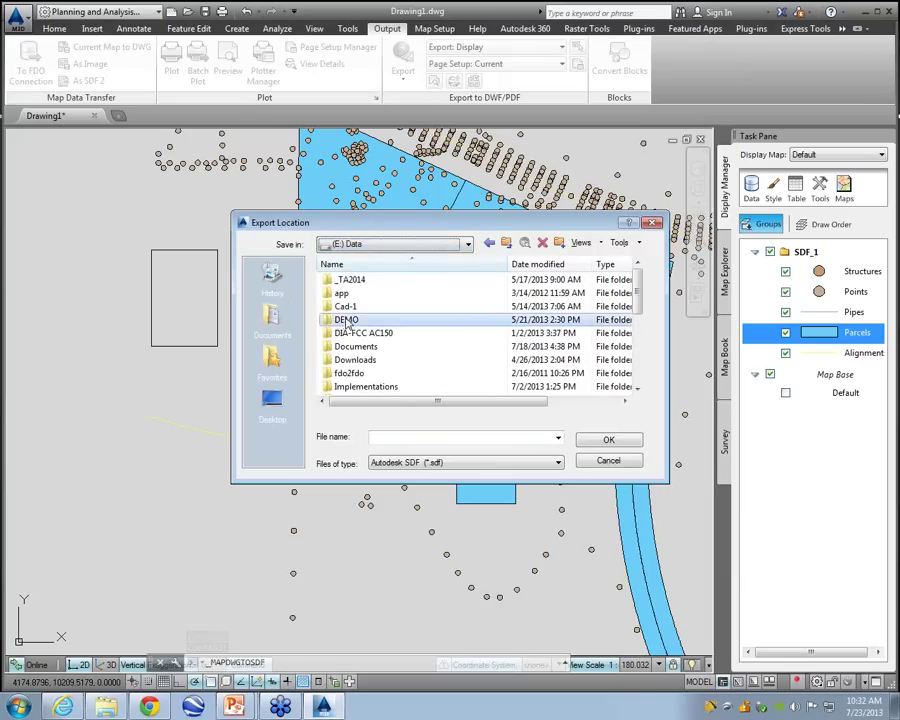
{"action": "double_click", "coordinate": [350, 321]}
{"action": "scroll", "coordinate": [350, 333], "scroll_direction": "down", "scroll_amount": 2}
{"action": "scroll", "coordinate": [350, 333], "scroll_direction": "down", "scroll_amount": 3}
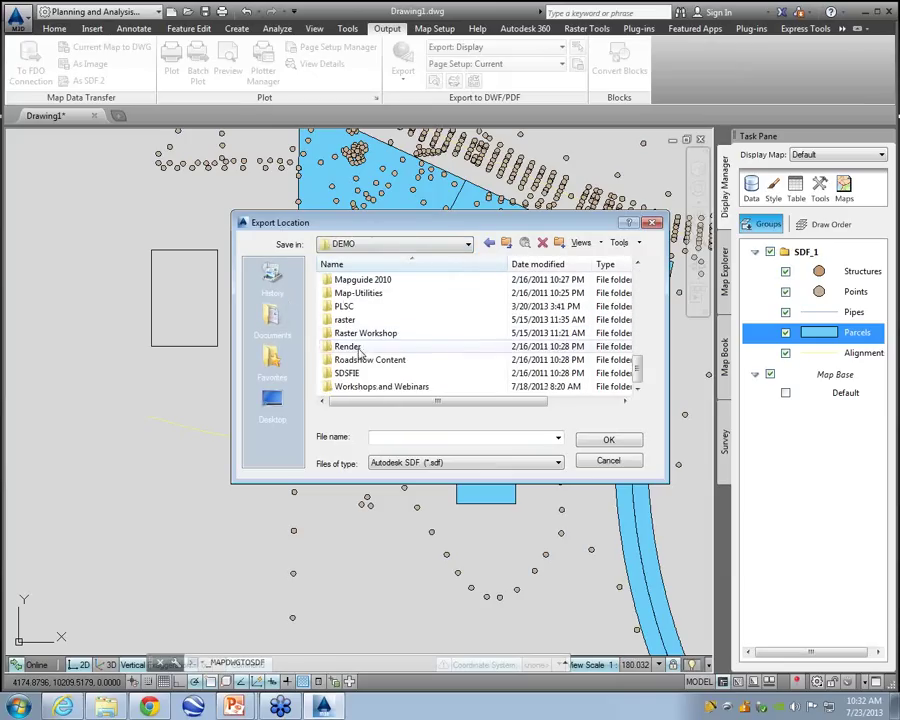
{"action": "double_click", "coordinate": [366, 387]}
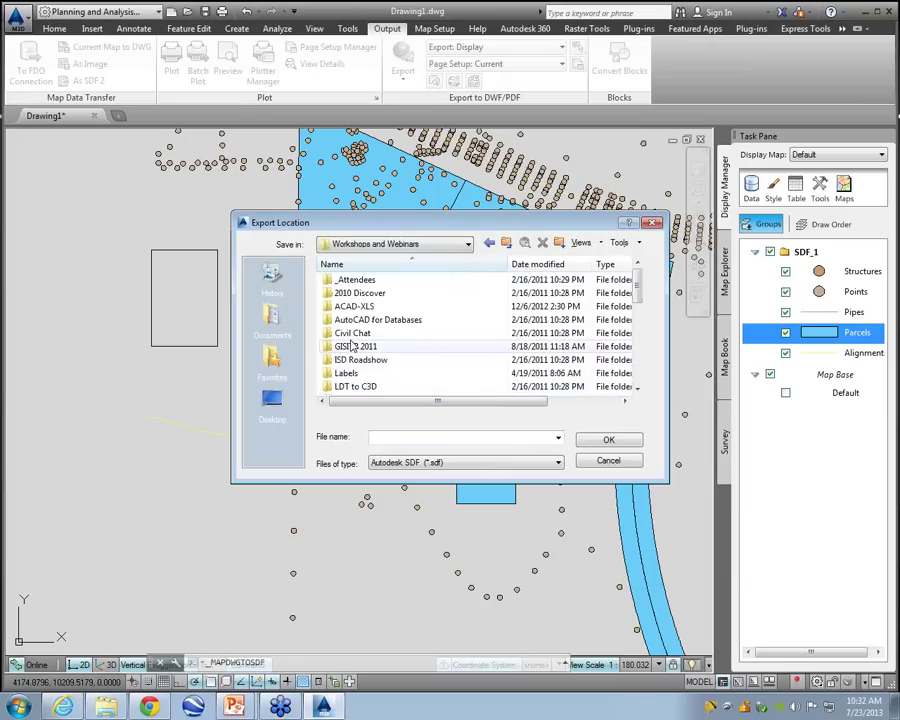
{"action": "scroll", "coordinate": [345, 340], "scroll_direction": "down", "scroll_amount": 3}
{"action": "double_click", "coordinate": [384, 347]}
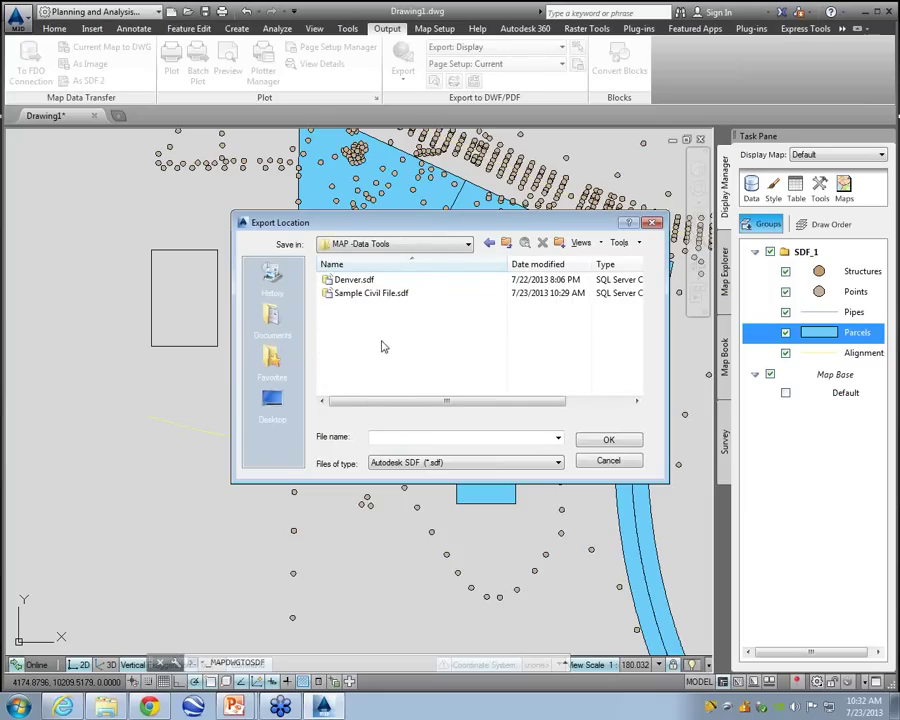
- Choose the existing Sample Civil File.sdf as the export target and append to it
{"action": "left_click", "coordinate": [355, 293]}
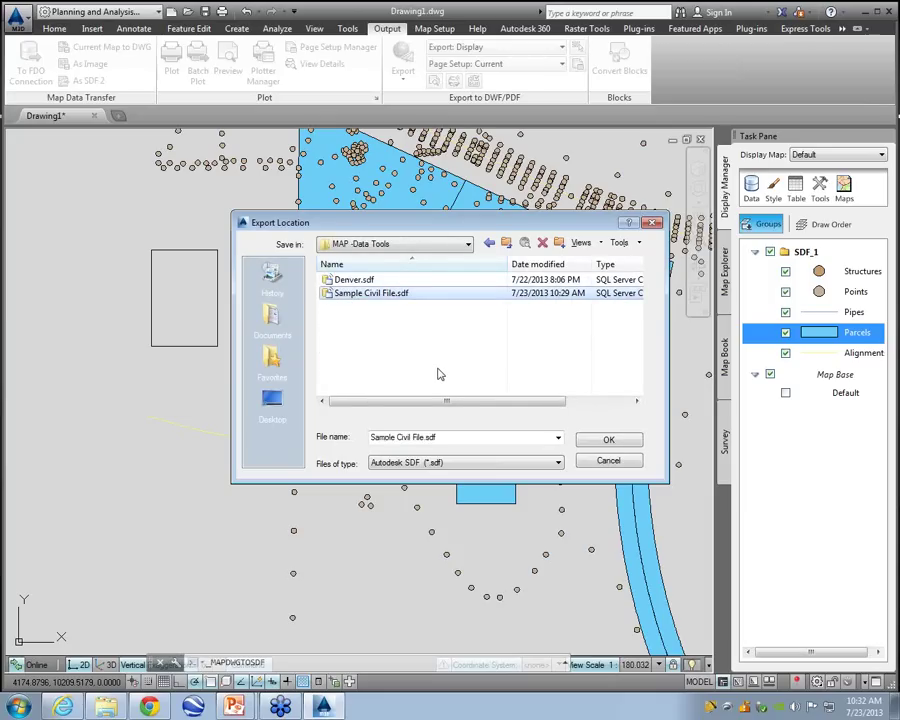
{"action": "left_click", "coordinate": [612, 442]}
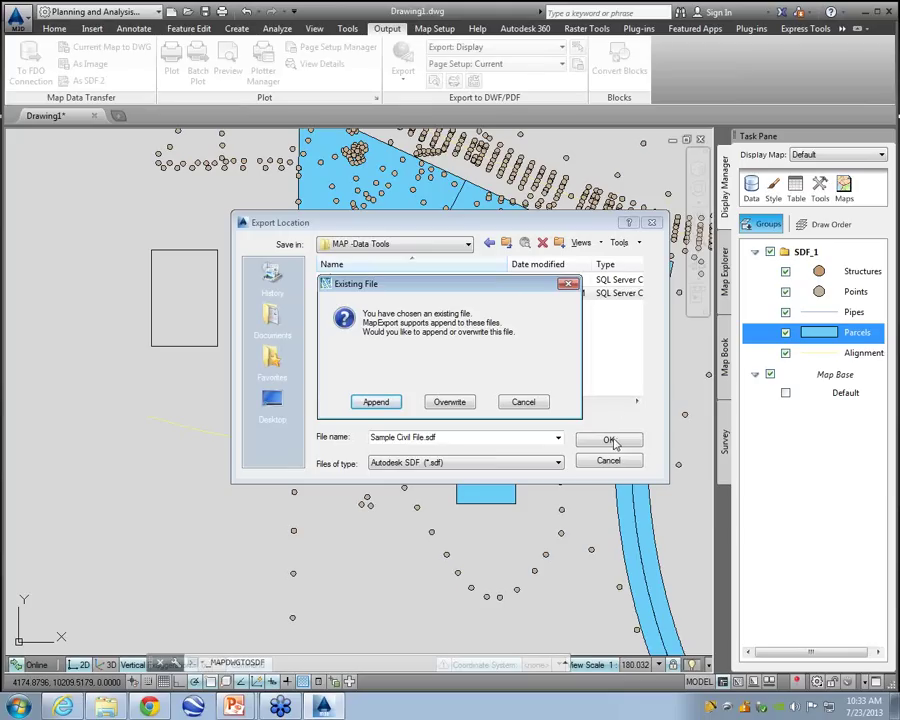
{"action": "left_click", "coordinate": [377, 403]}
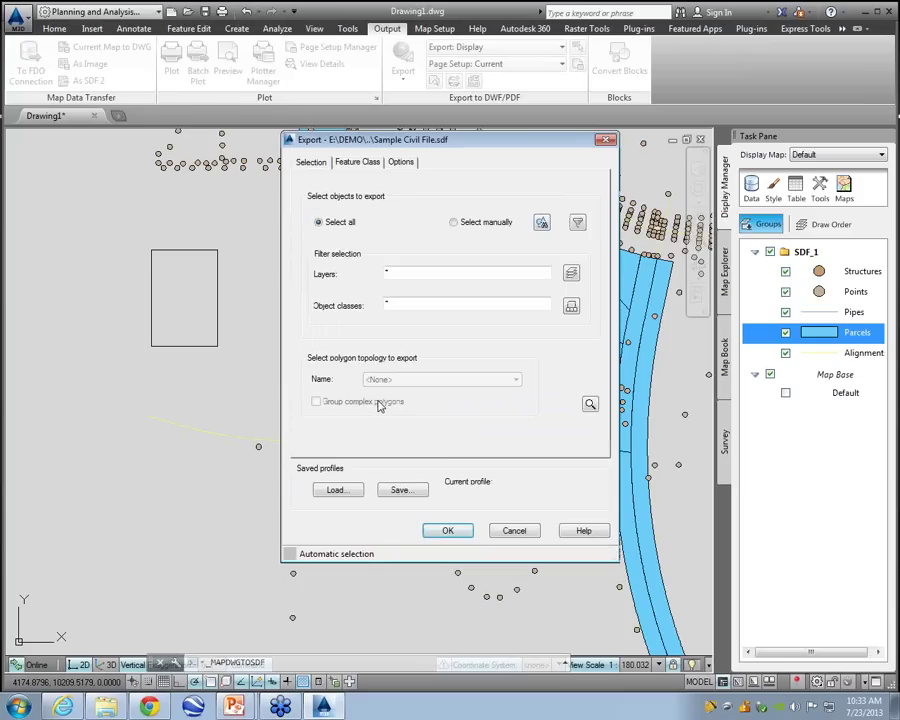
- Switch the export to manual selection and select the rectangle west of the parcels as the object to export
{"action": "left_click", "coordinate": [460, 224]}
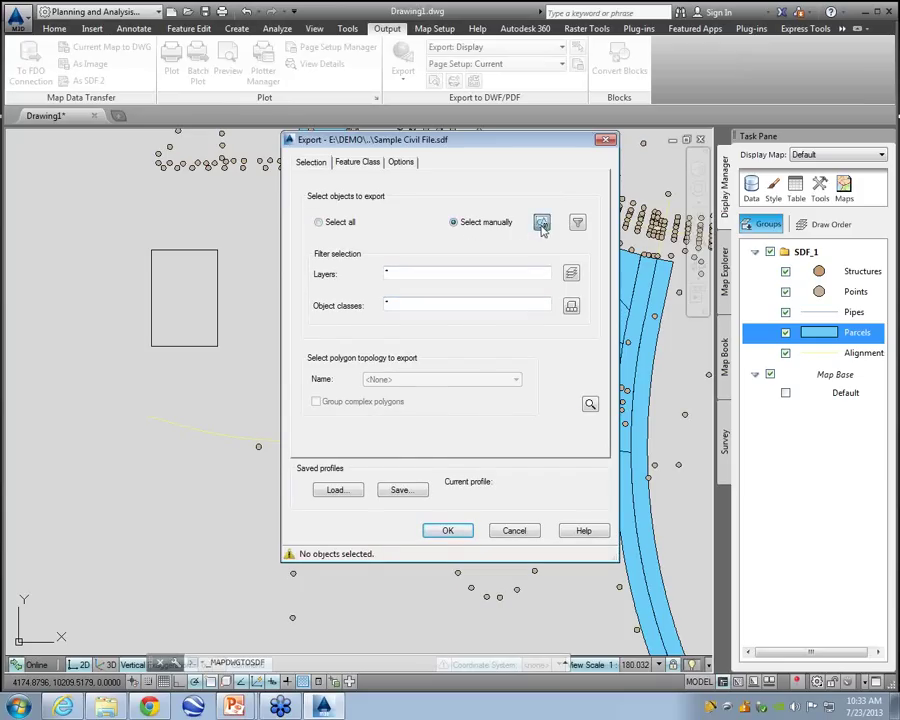
{"action": "left_click", "coordinate": [541, 224]}
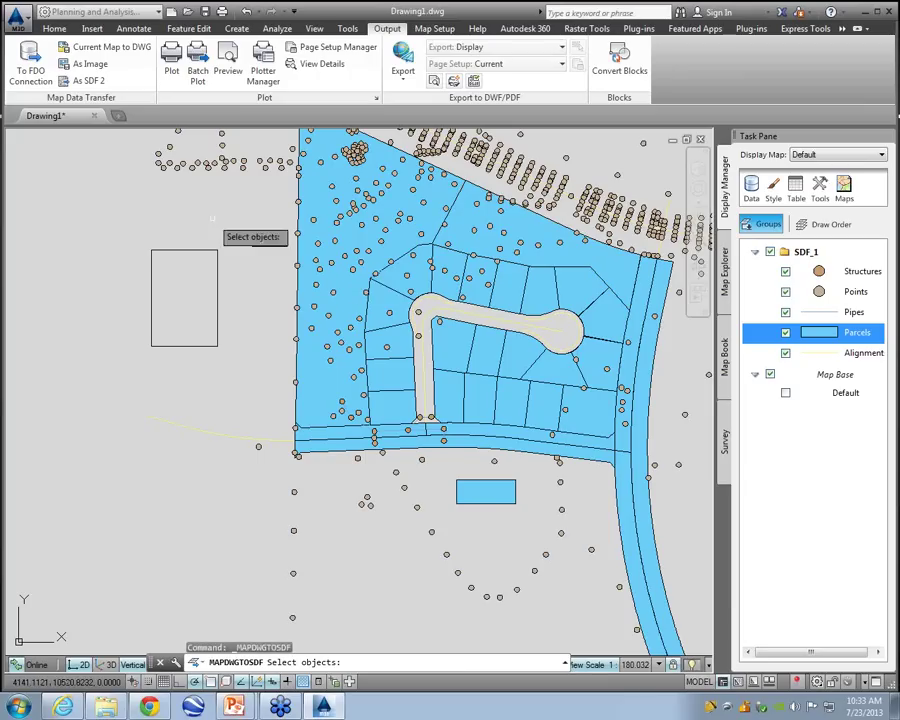
{"action": "left_click", "coordinate": [209, 275]}
{"action": "left_click", "coordinate": [165, 325]}
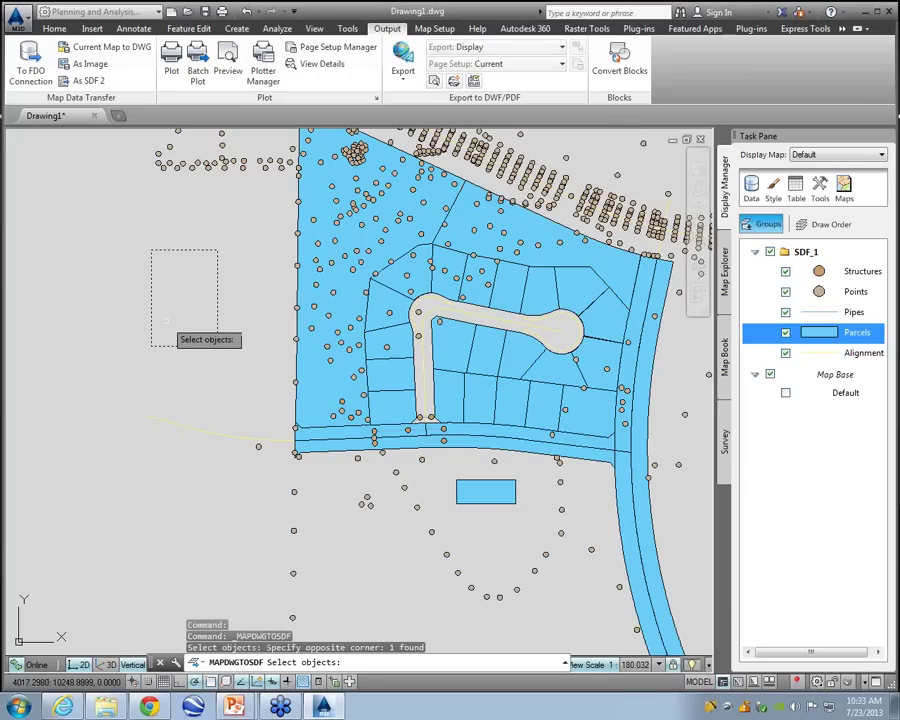
{"action": "key", "text": "Return"}
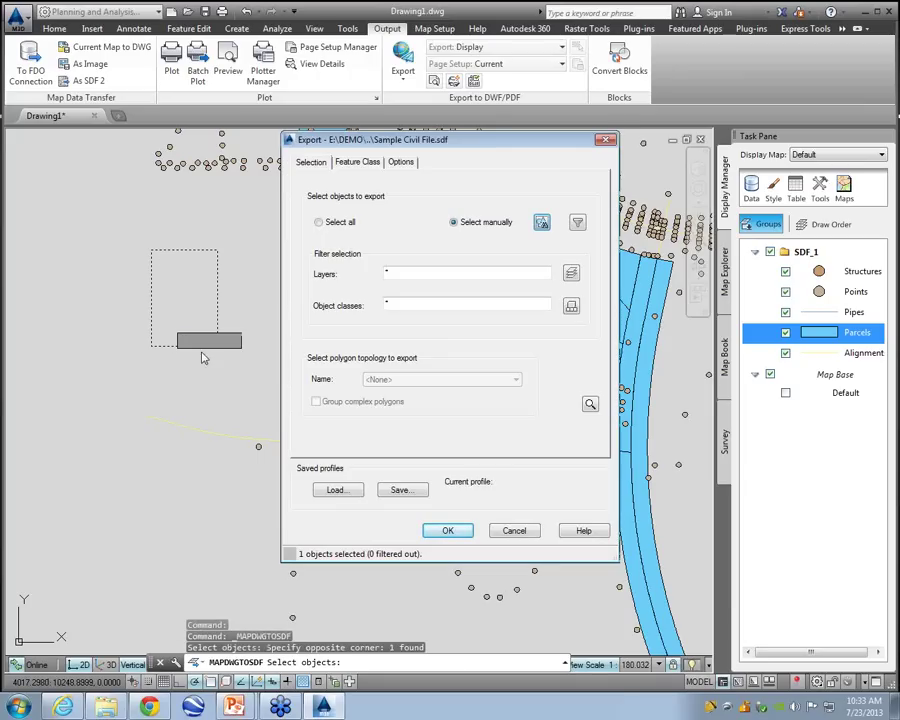
- Name the target feature class Ponds and set its geometry to Polygon
{"action": "left_click", "coordinate": [355, 163]}
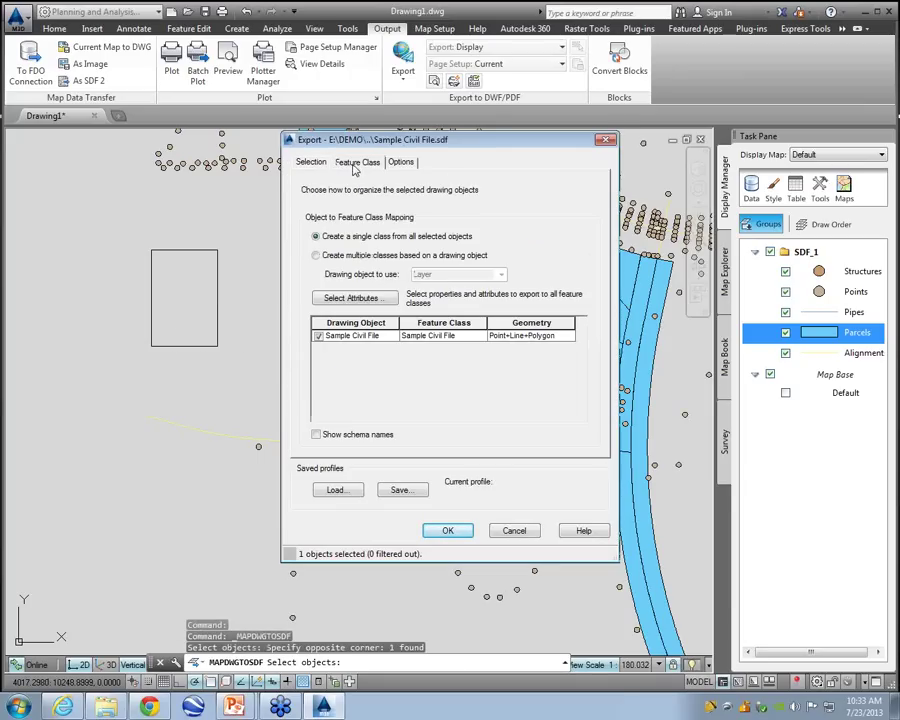
{"action": "left_click", "coordinate": [463, 337]}
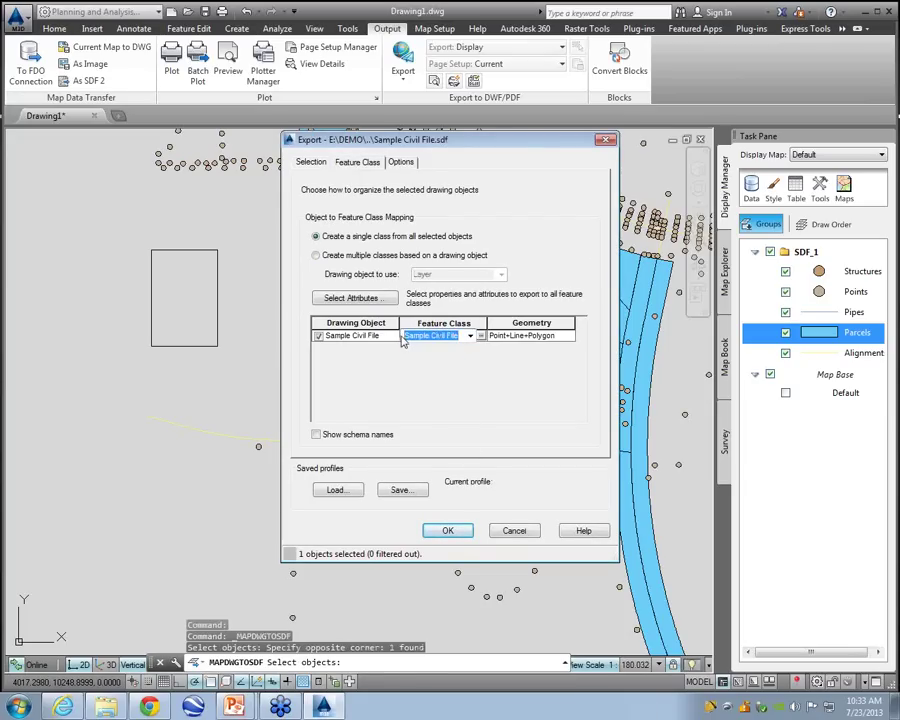
{"action": "type", "text": "Ponds"}
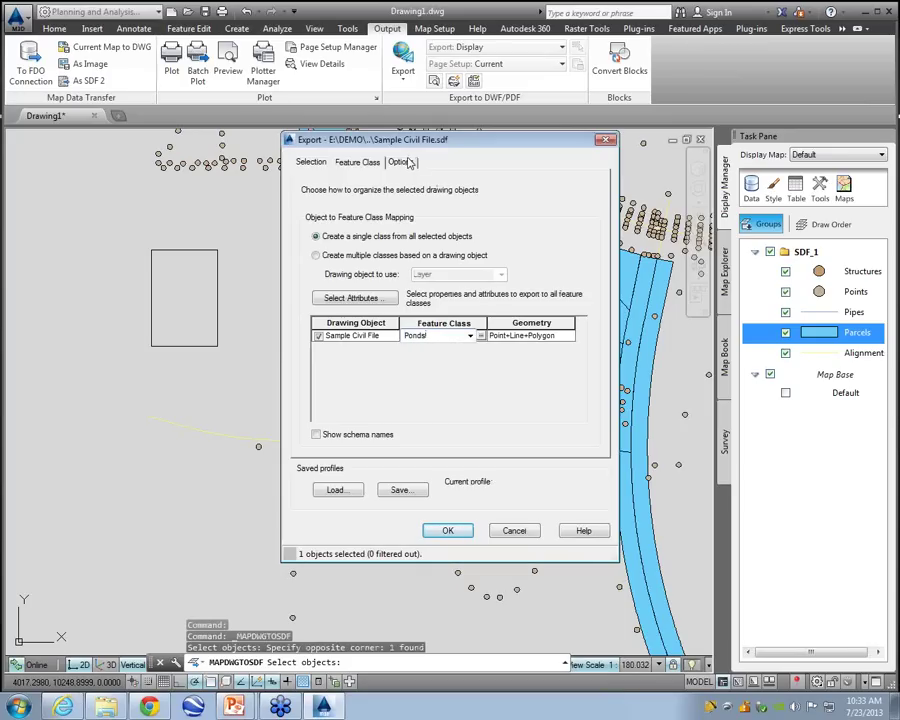
{"action": "left_click", "coordinate": [558, 338]}
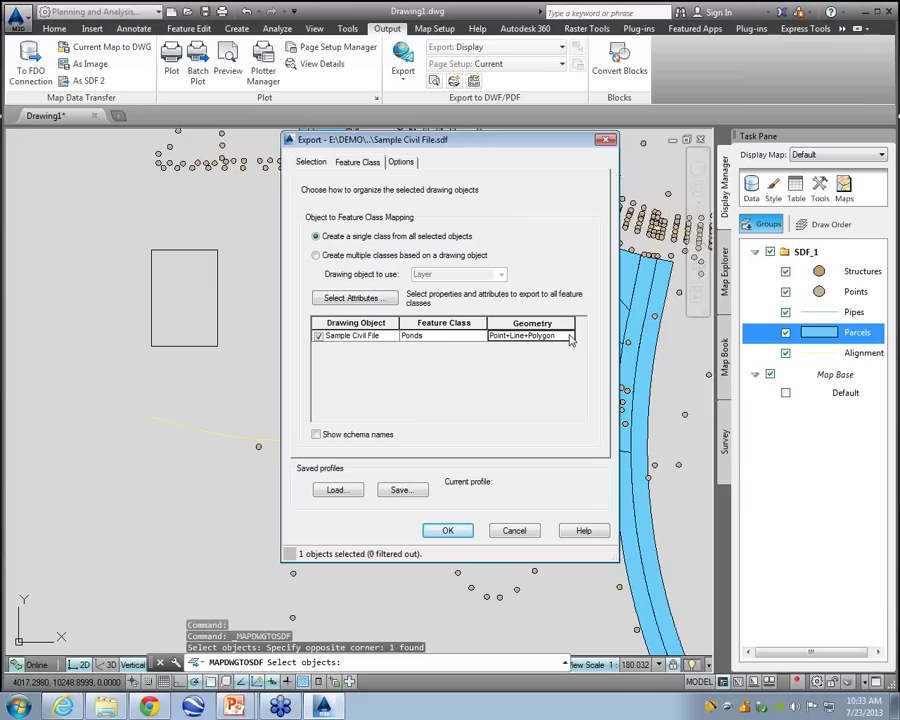
{"action": "left_click", "coordinate": [570, 339]}
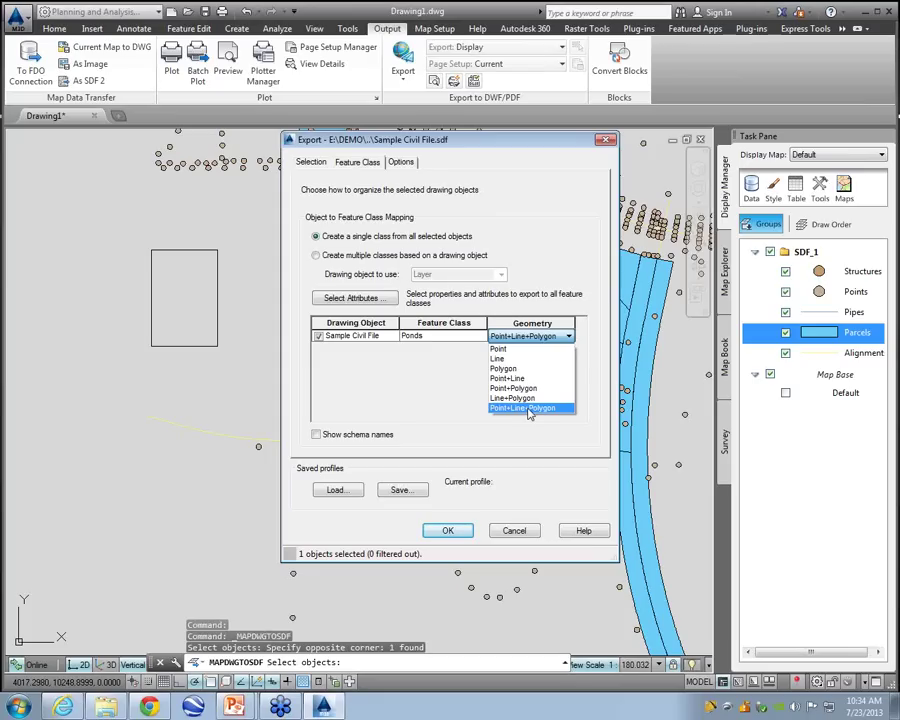
{"action": "left_click", "coordinate": [505, 369]}
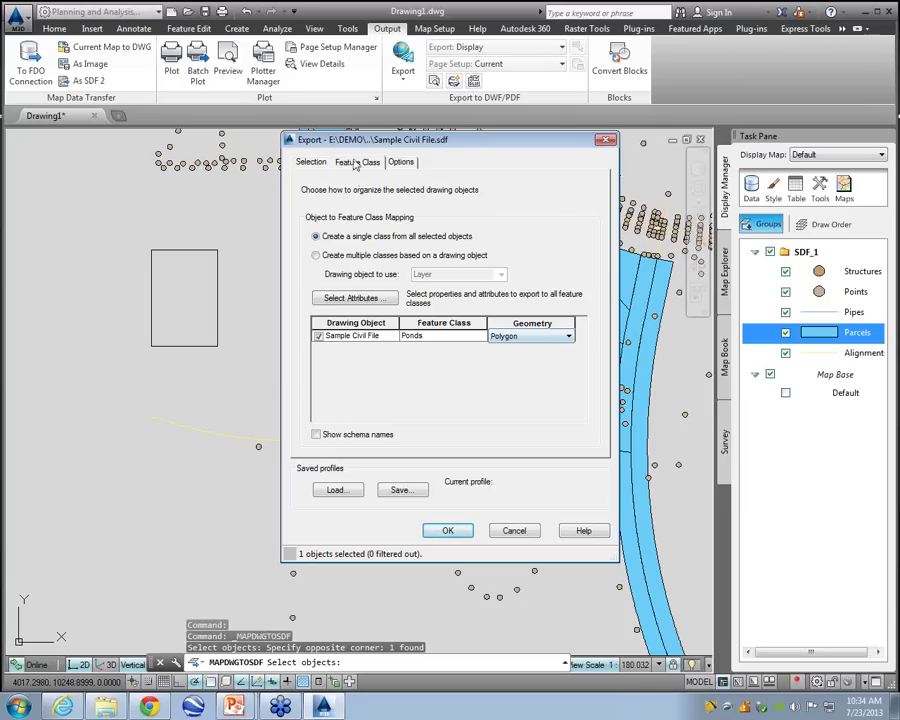
- Mark the export options and the closed-polyline setting with red arrows, clear the arrows, and enable treating closed polylines as polygons
{"action": "left_click", "coordinate": [401, 163]}
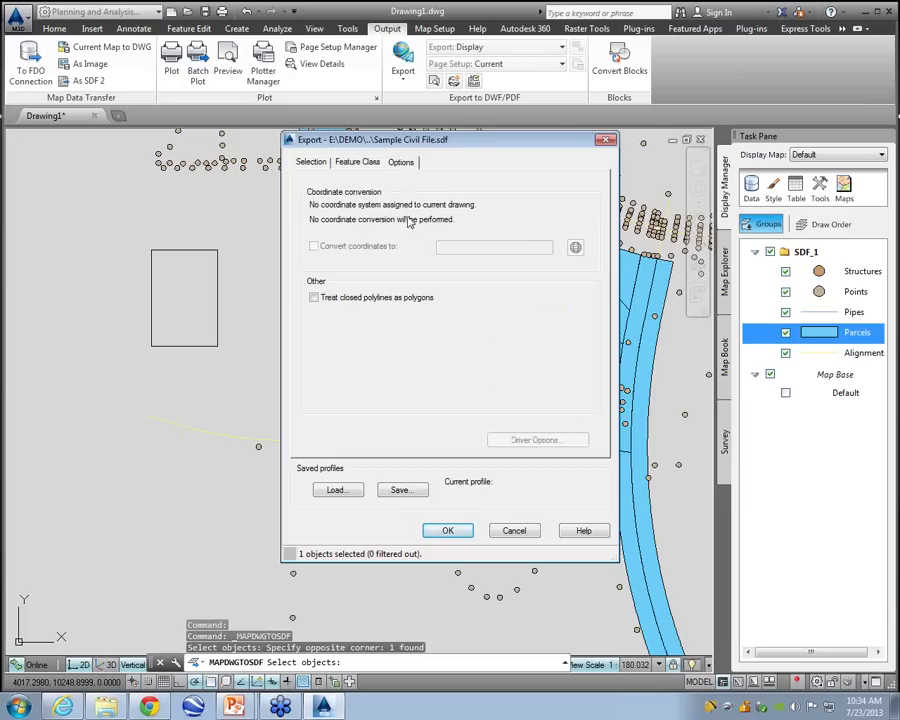
{"action": "left_click_drag", "start_coordinate": [416, 252], "coordinate": [408, 175]}
{"action": "left_click_drag", "start_coordinate": [352, 343], "coordinate": [318, 300]}
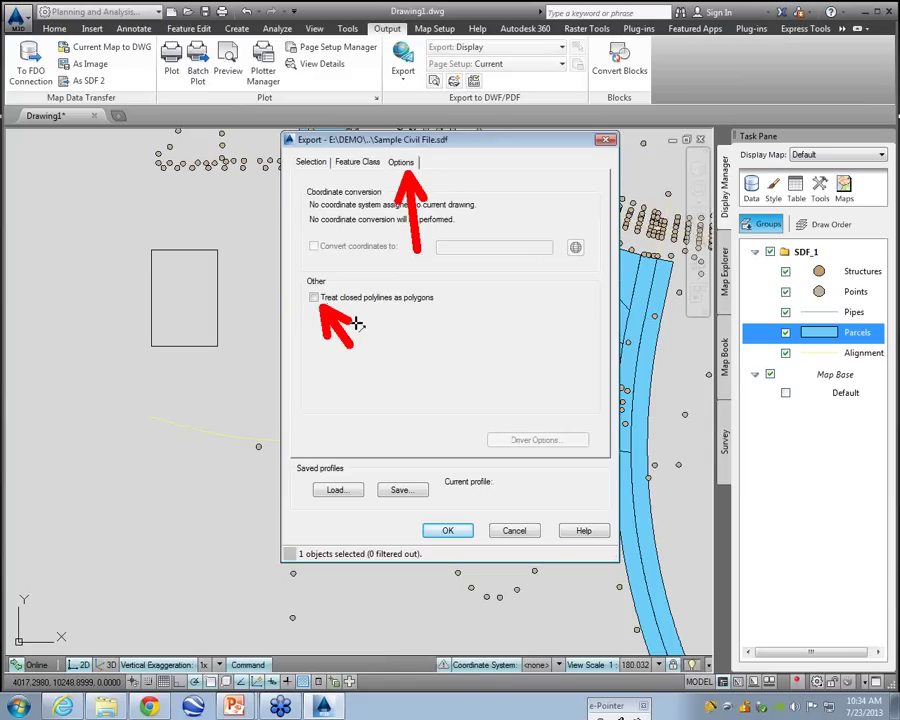
{"action": "key", "text": "Escape"}
{"action": "left_click", "coordinate": [314, 298]}
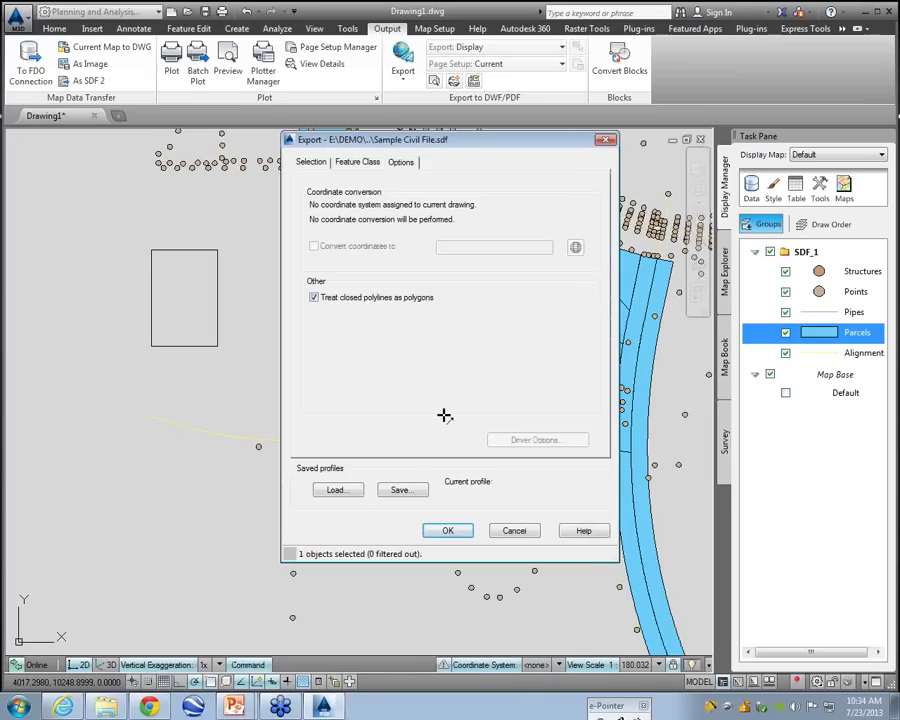
- Mark the selected-object status and the Parcels layer with red arrows, and run the SDF export
{"action": "left_click_drag", "start_coordinate": [434, 428], "coordinate": [345, 550]}
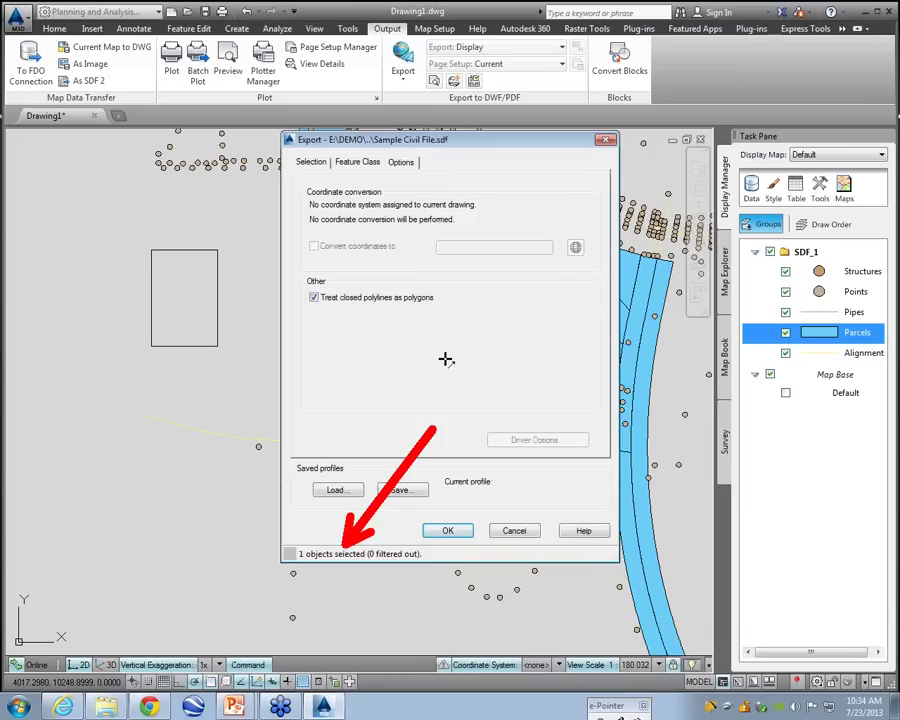
{"action": "mouse_move", "coordinate": [466, 356]}
{"action": "left_mouse_down"}
{"action": "mouse_move", "coordinate": [612, 354]}
{"action": "mouse_move", "coordinate": [750, 335]}
{"action": "left_mouse_up"}
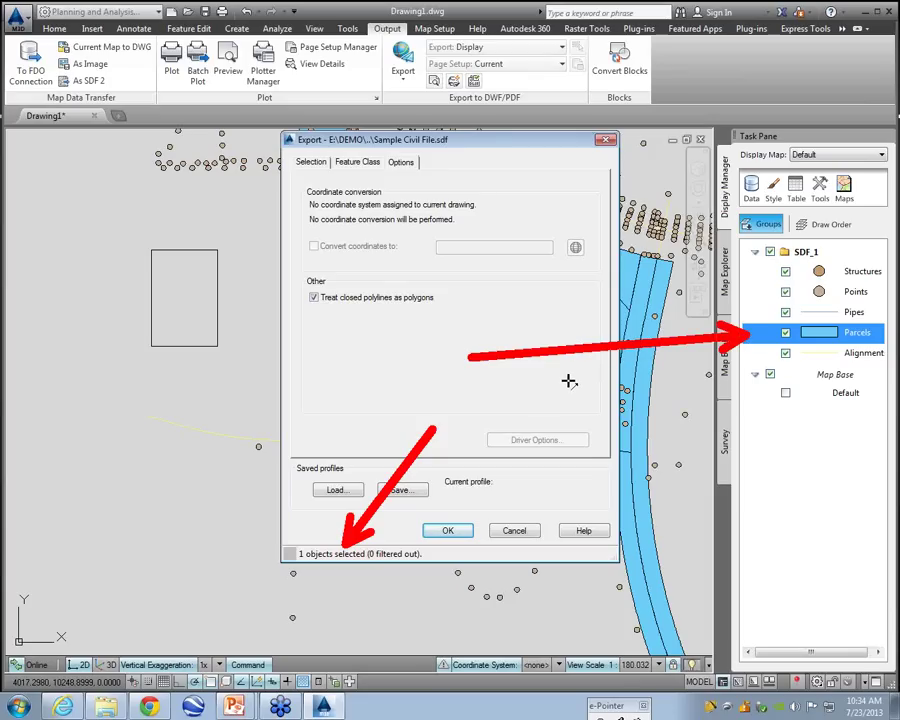
{"action": "left_click", "coordinate": [446, 531]}
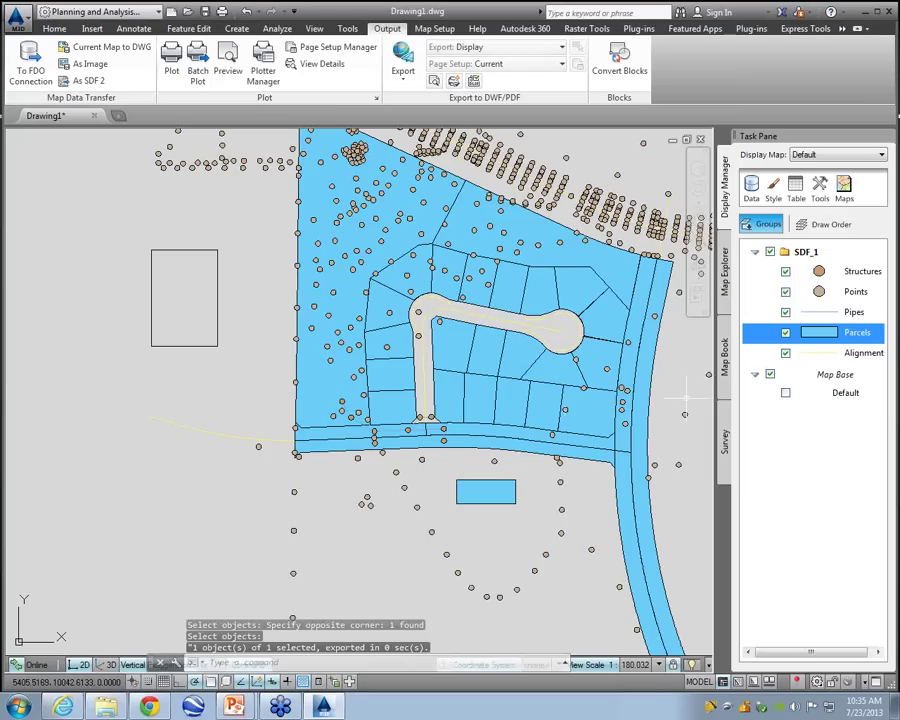
- Mark the map's layer list with a red arrow, and show the feature classes of the SDF_1 data connection
{"action": "mouse_move", "coordinate": [590, 422]}
{"action": "left_mouse_down"}
{"action": "mouse_move", "coordinate": [612, 372]}
{"action": "mouse_move", "coordinate": [752, 318]}
{"action": "left_mouse_up"}
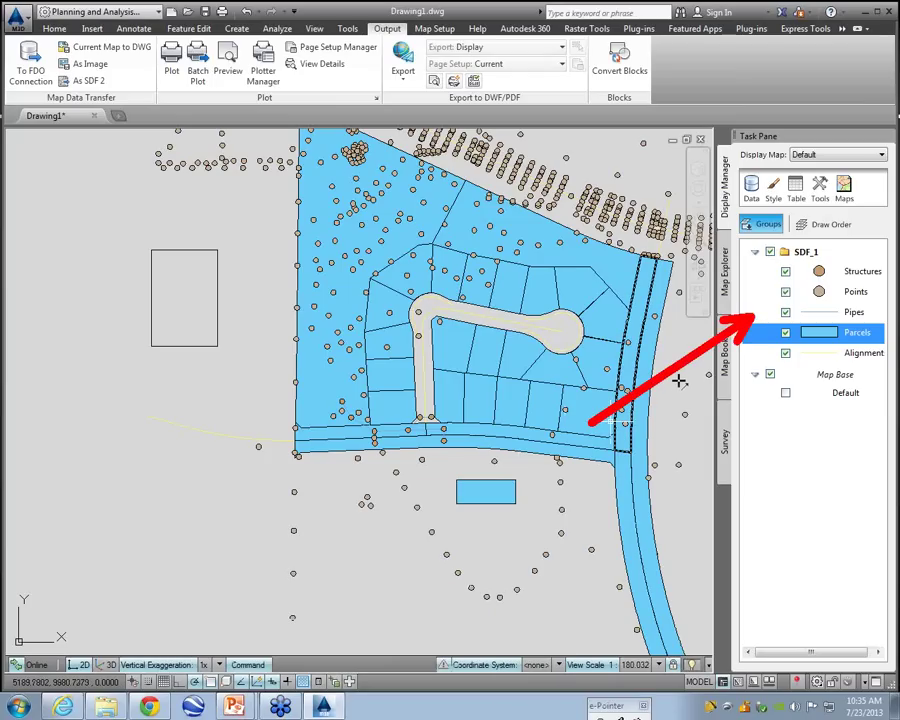
{"action": "left_click", "coordinate": [588, 408]}
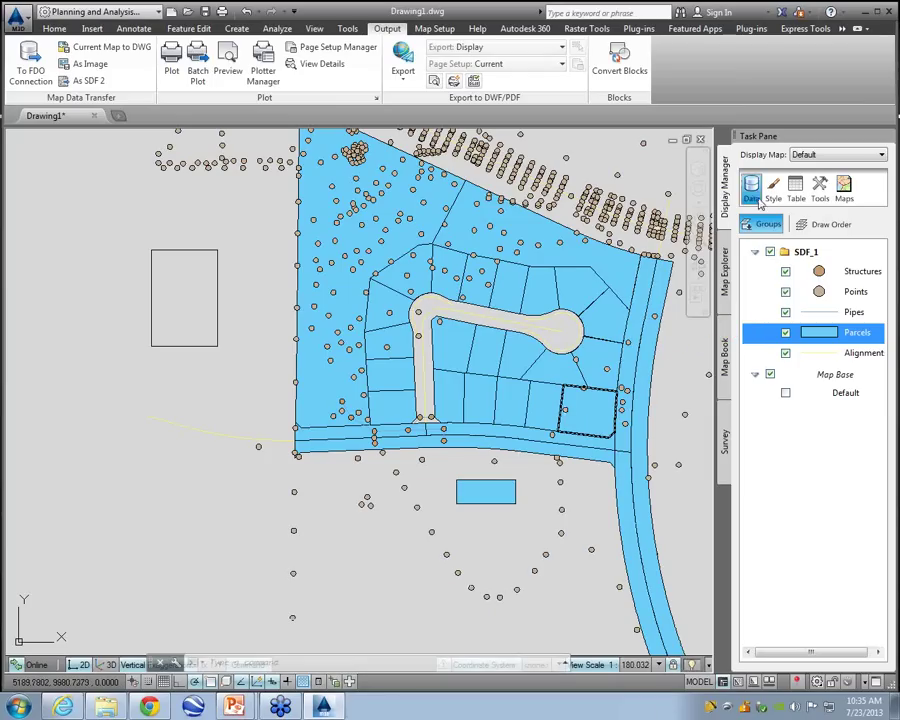
{"action": "left_click", "coordinate": [752, 186]}
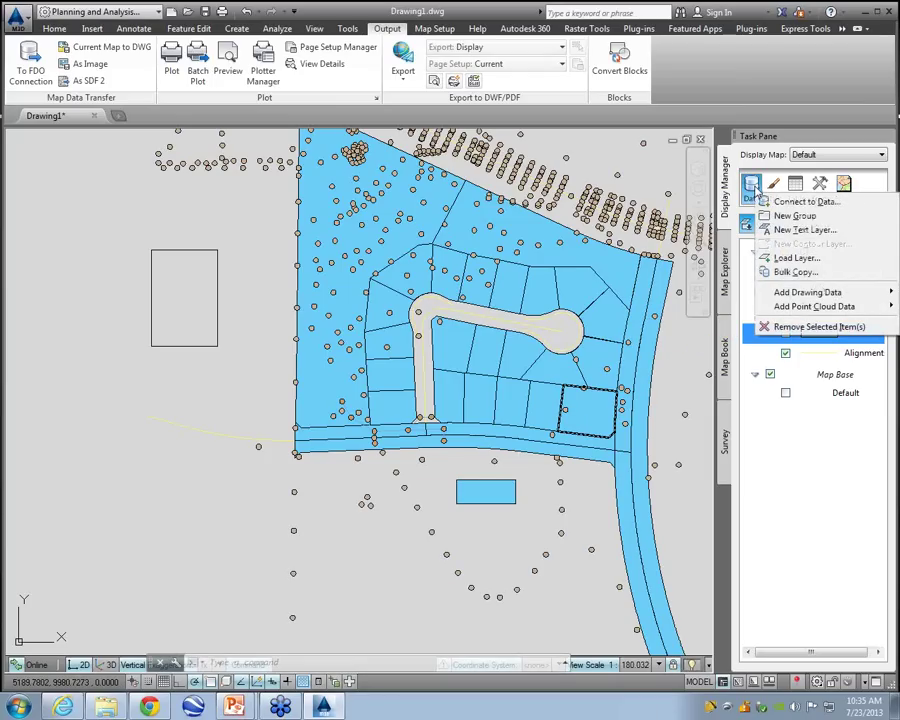
{"action": "left_click", "coordinate": [822, 203]}
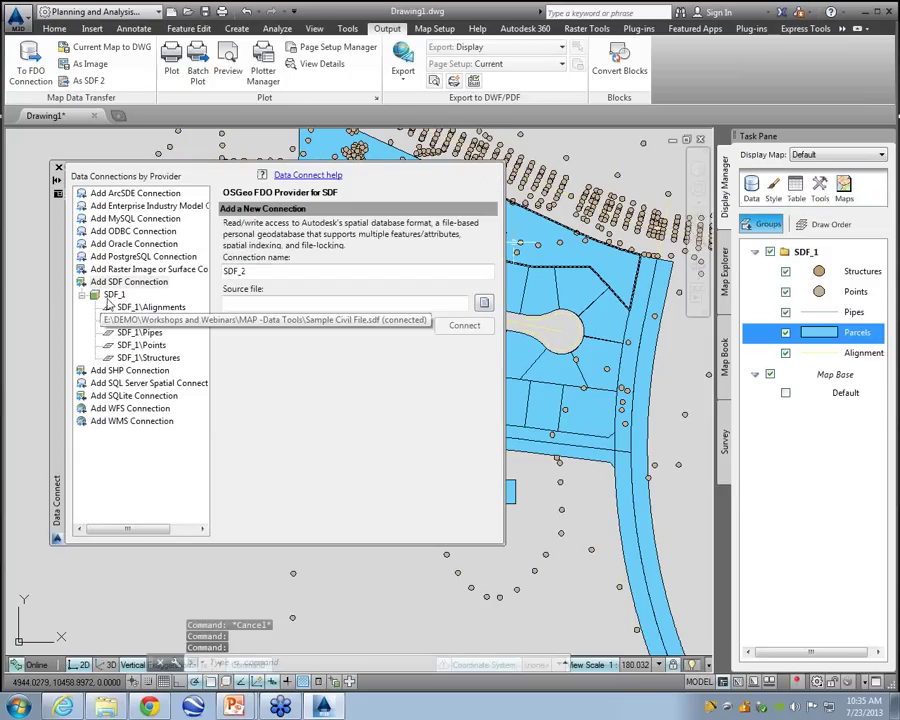
{"action": "left_click", "coordinate": [112, 296]}
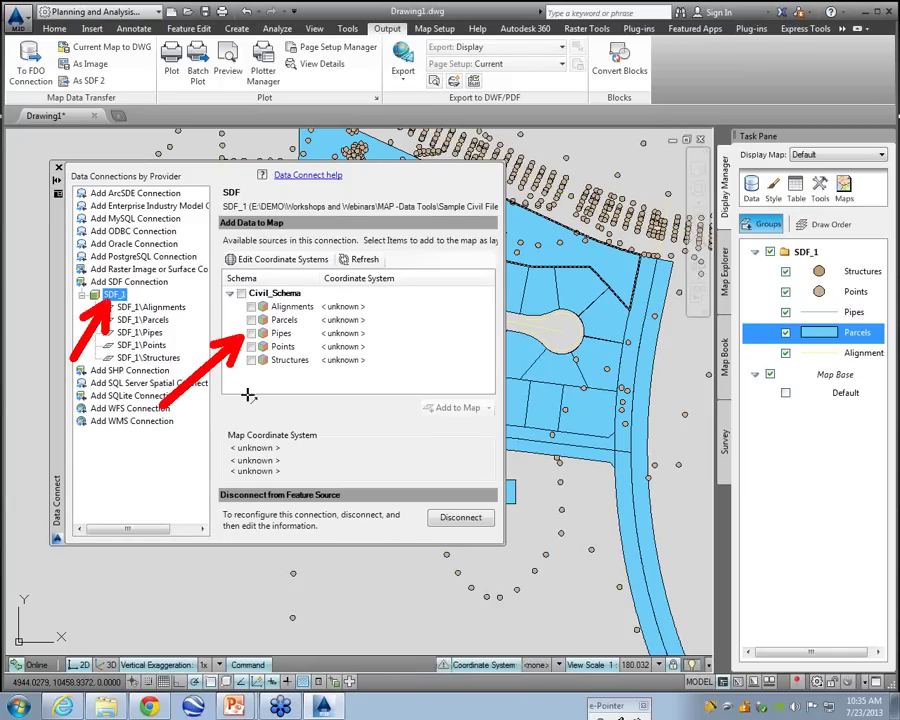
- Disconnect the SDF_1 connection and reconnect it to Sample Civil File.sdf to reload its schema
{"action": "right_click", "coordinate": [113, 298]}
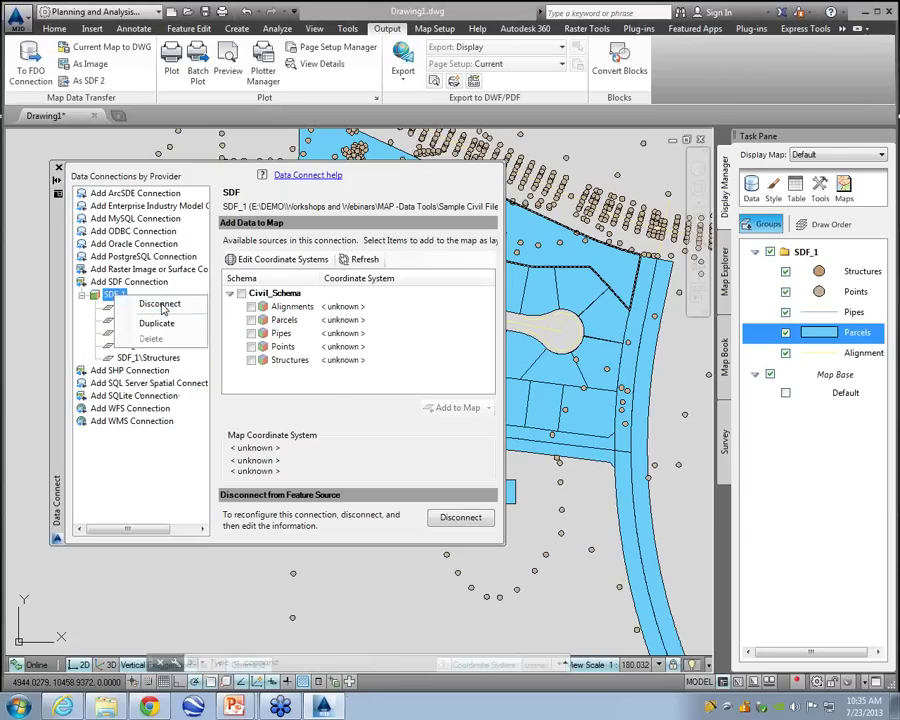
{"action": "left_click", "coordinate": [161, 305]}
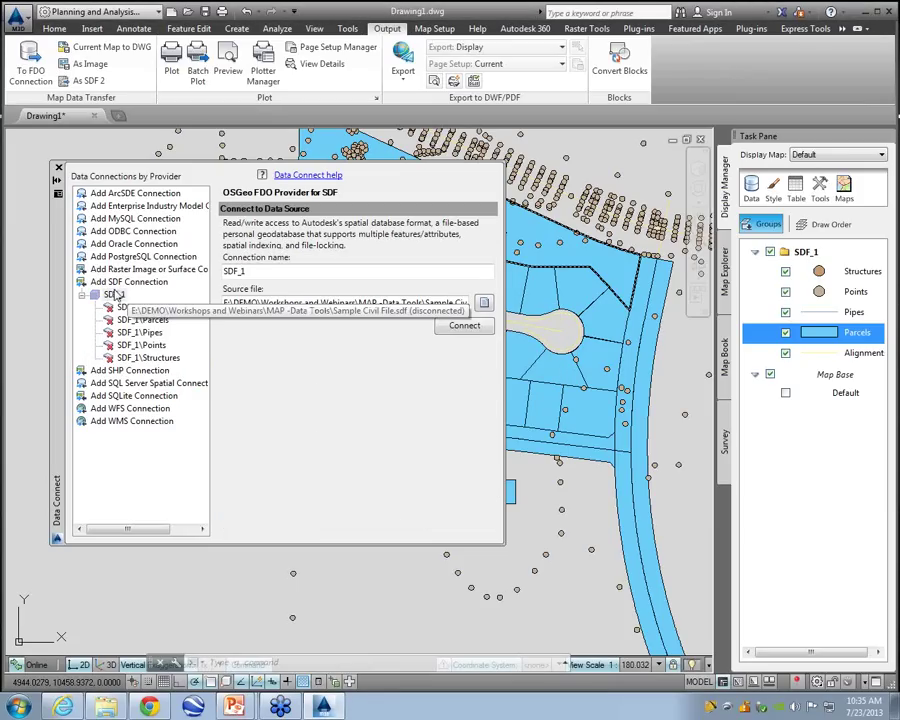
{"action": "left_click", "coordinate": [464, 325]}
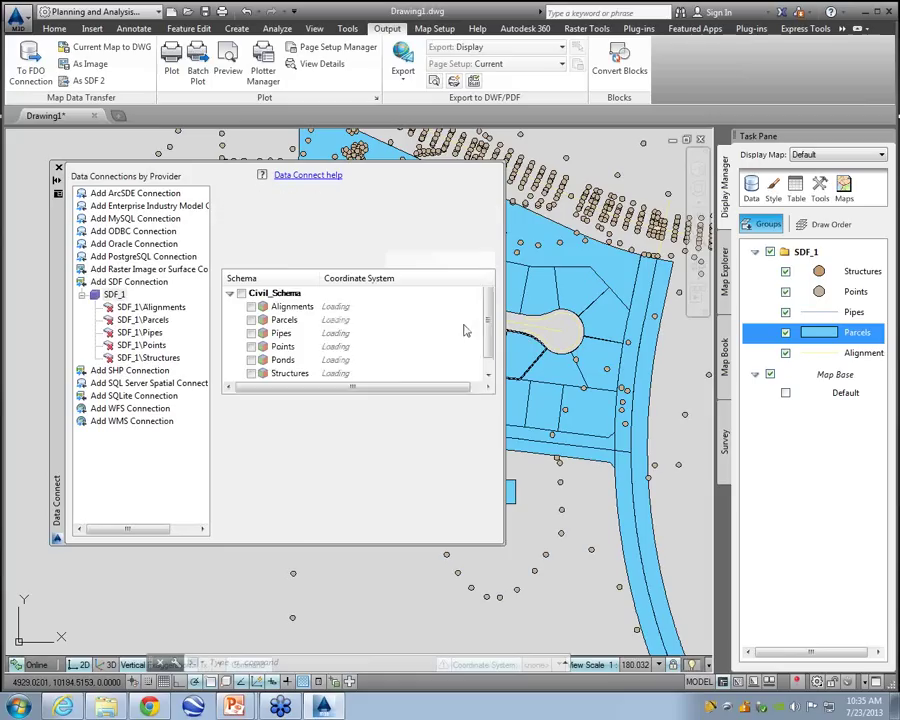
- Mark the Ponds class and the map's layer list with red arrows, and add Ponds to the map as a layer
{"action": "left_click_drag", "start_coordinate": [440, 318], "coordinate": [297, 362]}
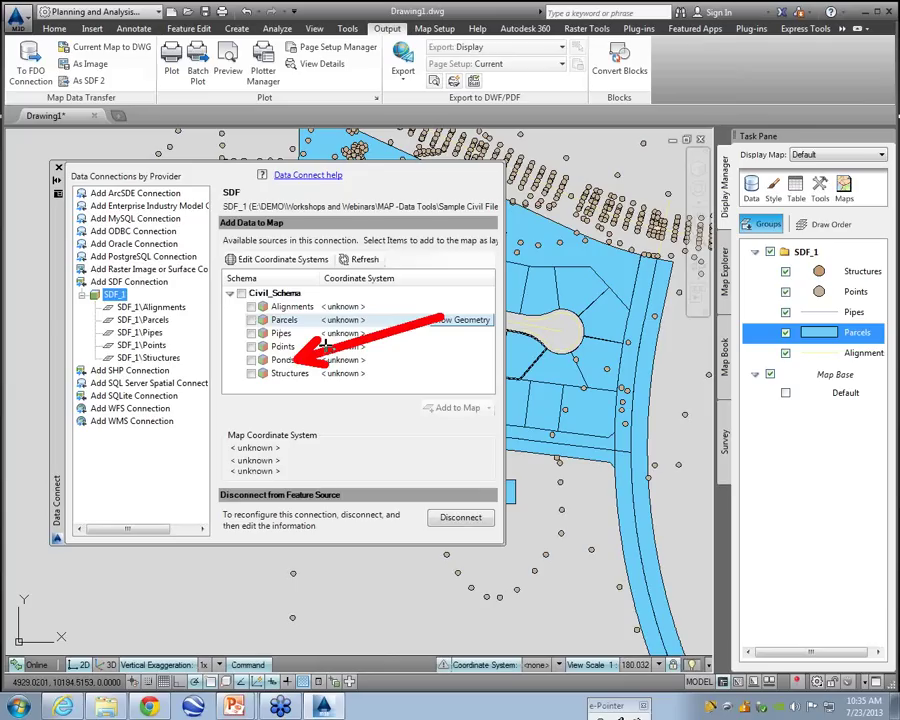
{"action": "left_click", "coordinate": [456, 376]}
{"action": "left_click_drag", "start_coordinate": [455, 384], "coordinate": [726, 304]}
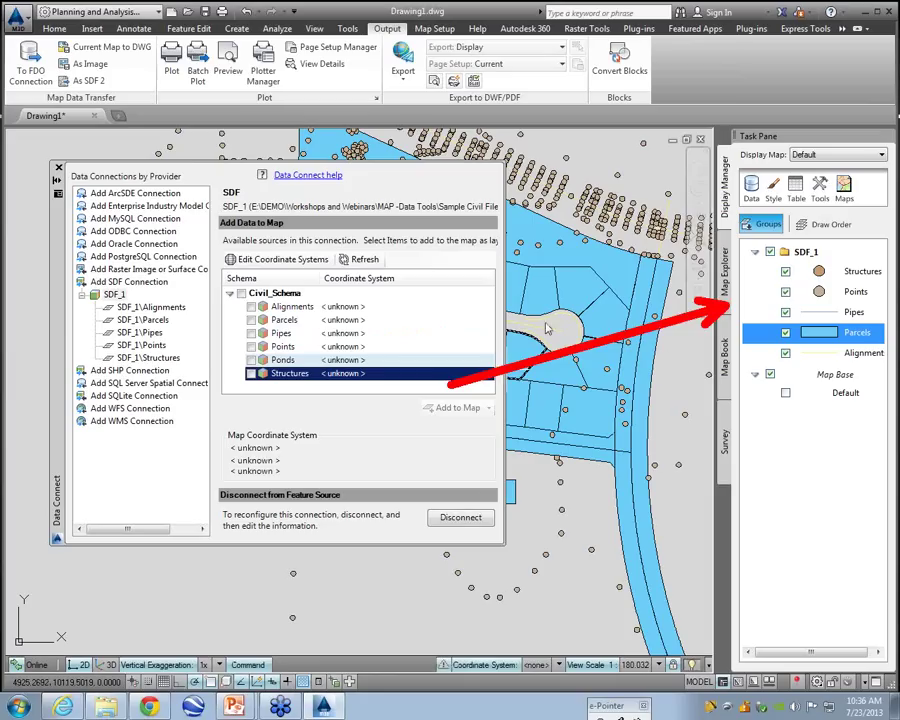
{"action": "left_click", "coordinate": [251, 360]}
{"action": "left_click", "coordinate": [440, 409]}
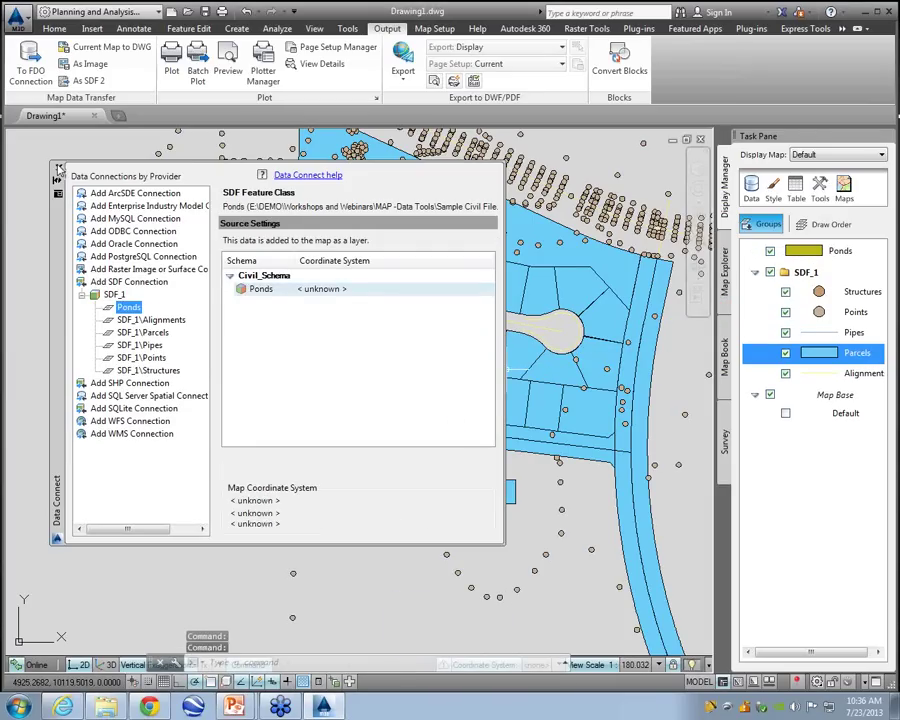
{"action": "left_click", "coordinate": [59, 170]}
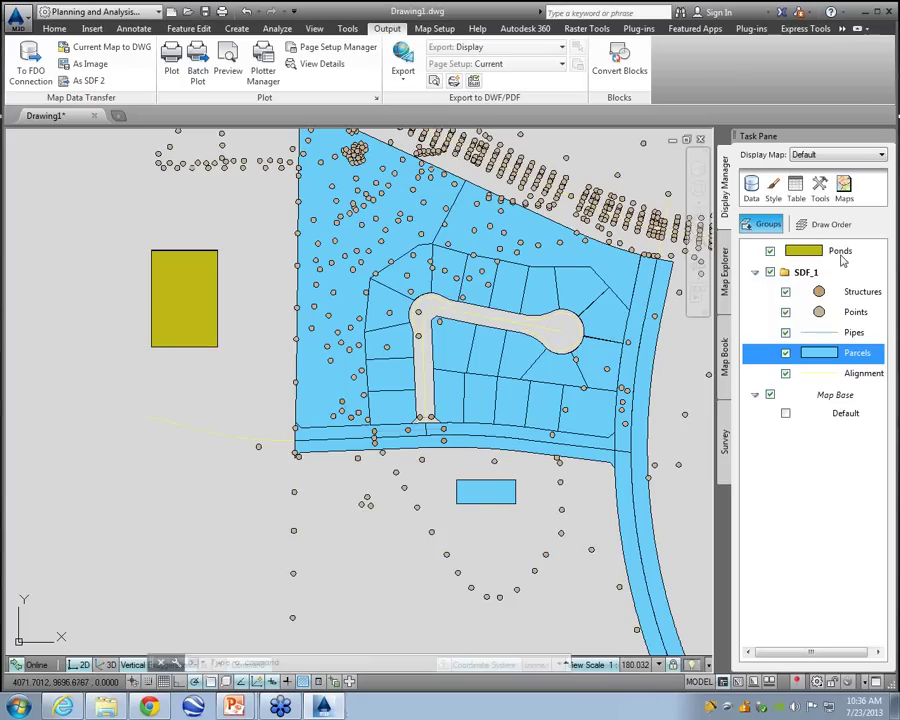
- Switch to the PowerPoint slide show
{"action": "mouse_move", "coordinate": [843, 258]}
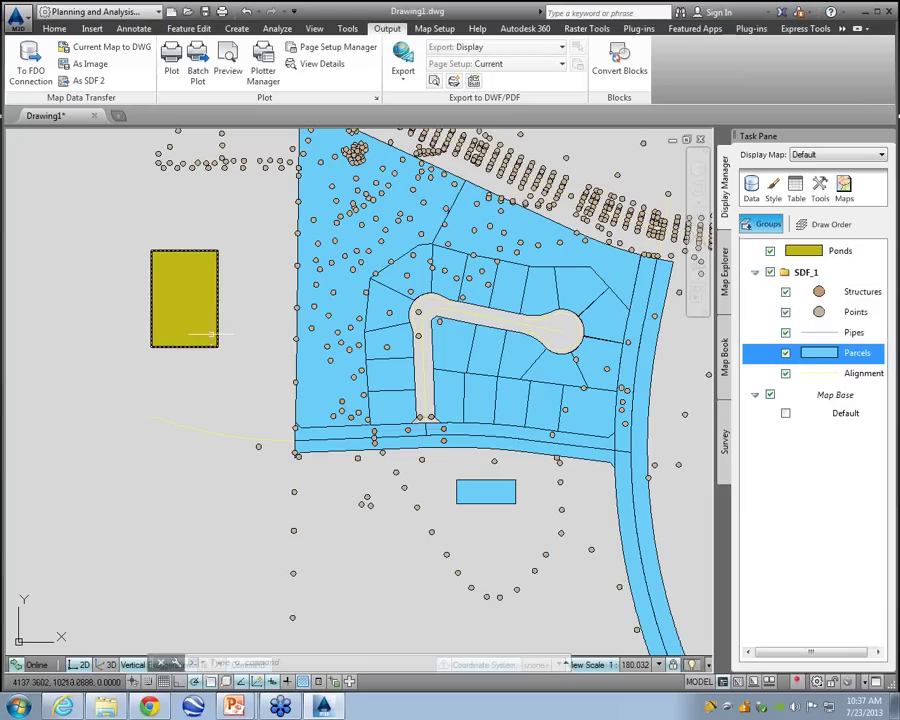
{"action": "key", "text": "alt+Tab"}
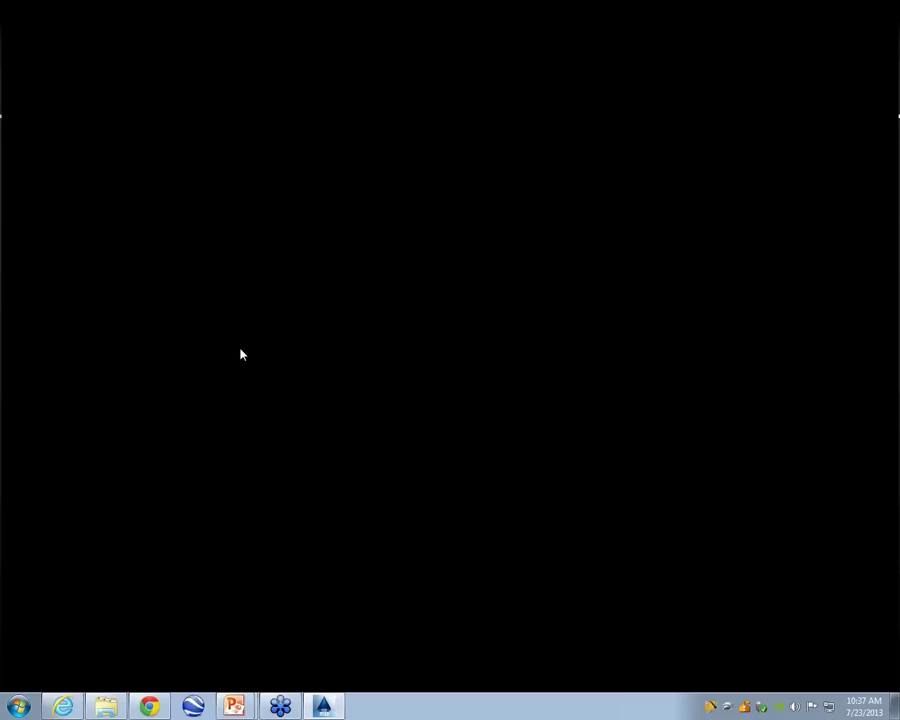
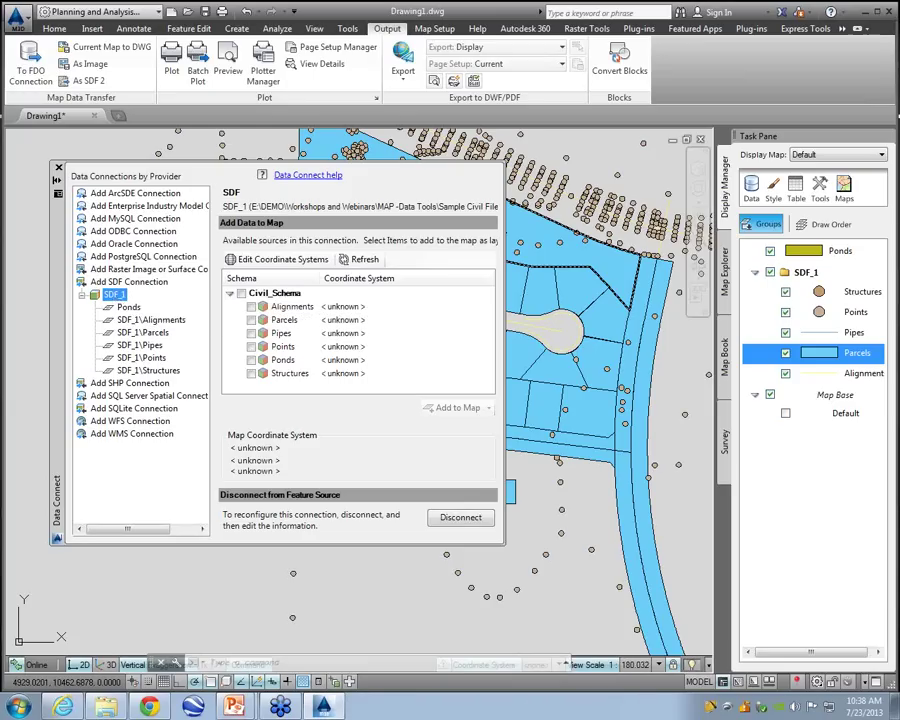
- Show Windows Explorer's network drive mapping for Computer, mark the folder field with a red arrow, cancel the mapping, and close Data Connect
{"action": "left_click", "coordinate": [107, 708]}
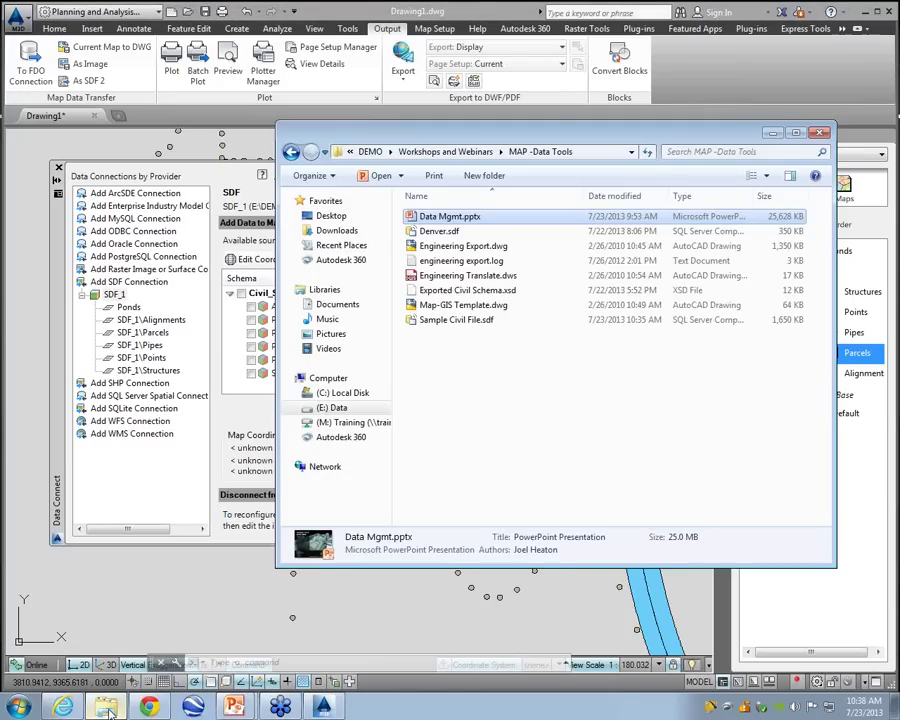
{"action": "right_click", "coordinate": [321, 379]}
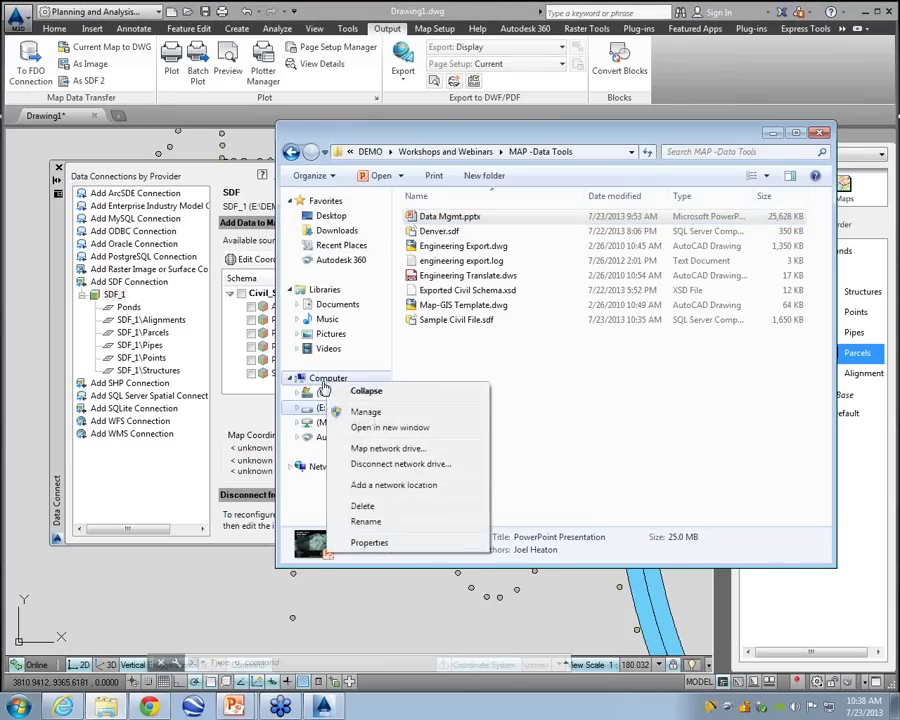
{"action": "left_click", "coordinate": [434, 449]}
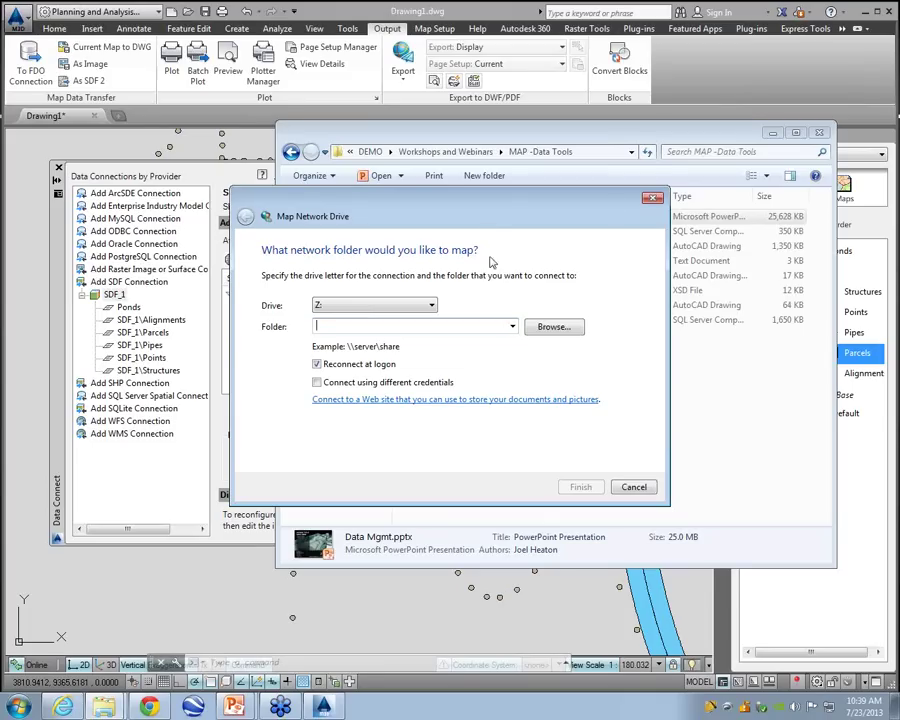
{"action": "left_click_drag", "start_coordinate": [515, 252], "coordinate": [462, 314]}
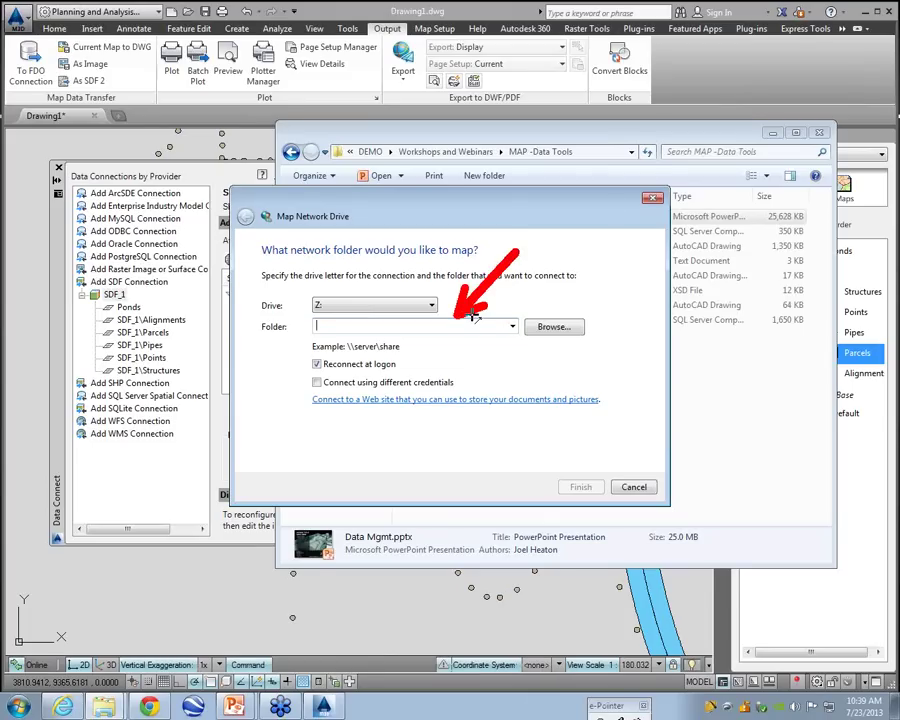
{"action": "key", "text": "Escape"}
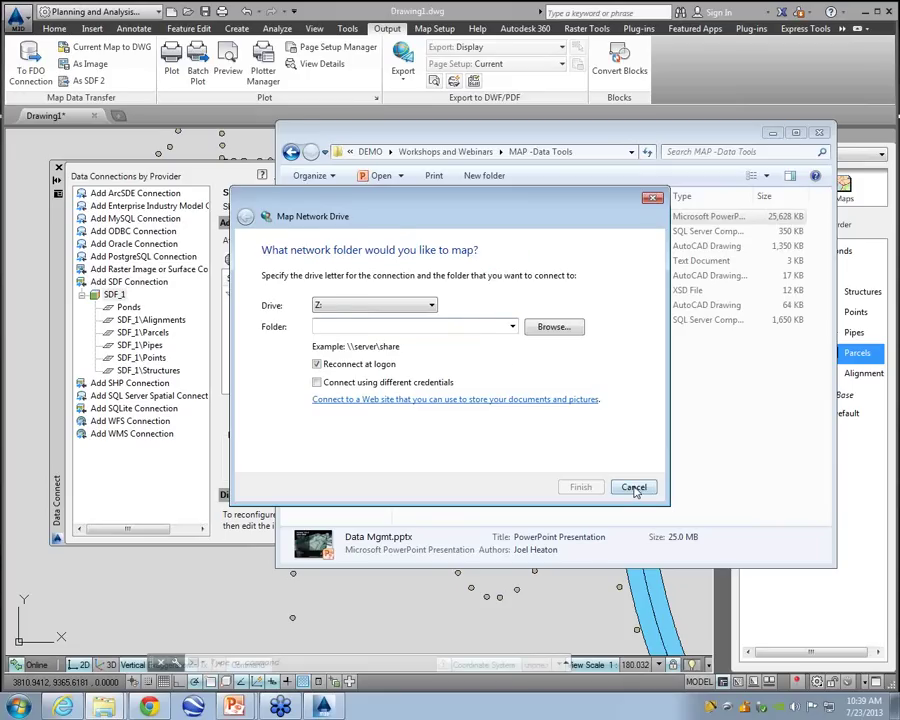
{"action": "left_click", "coordinate": [634, 488]}
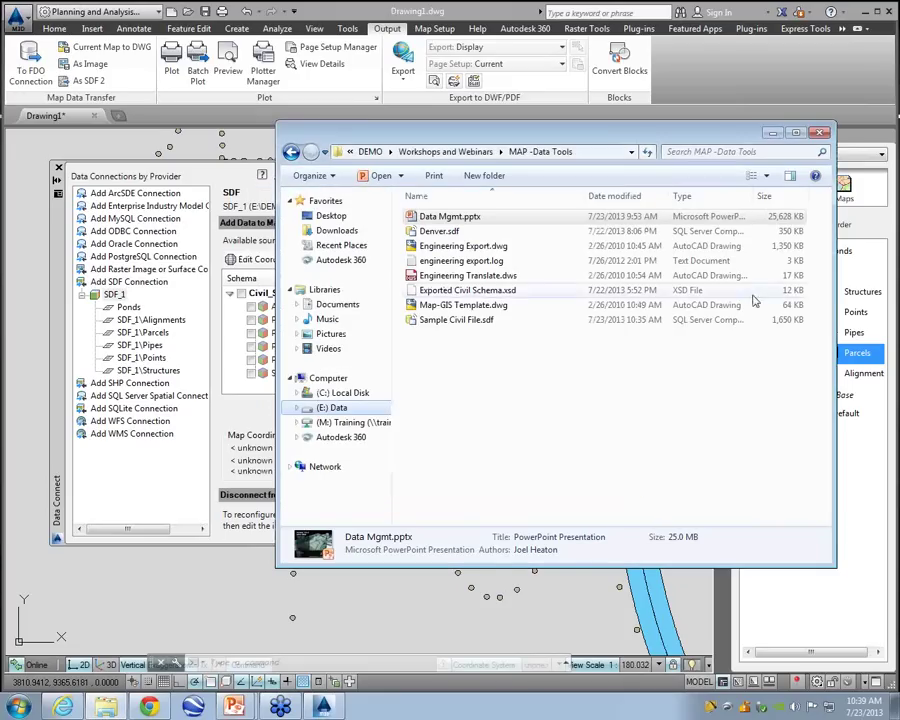
{"action": "left_click", "coordinate": [772, 133]}
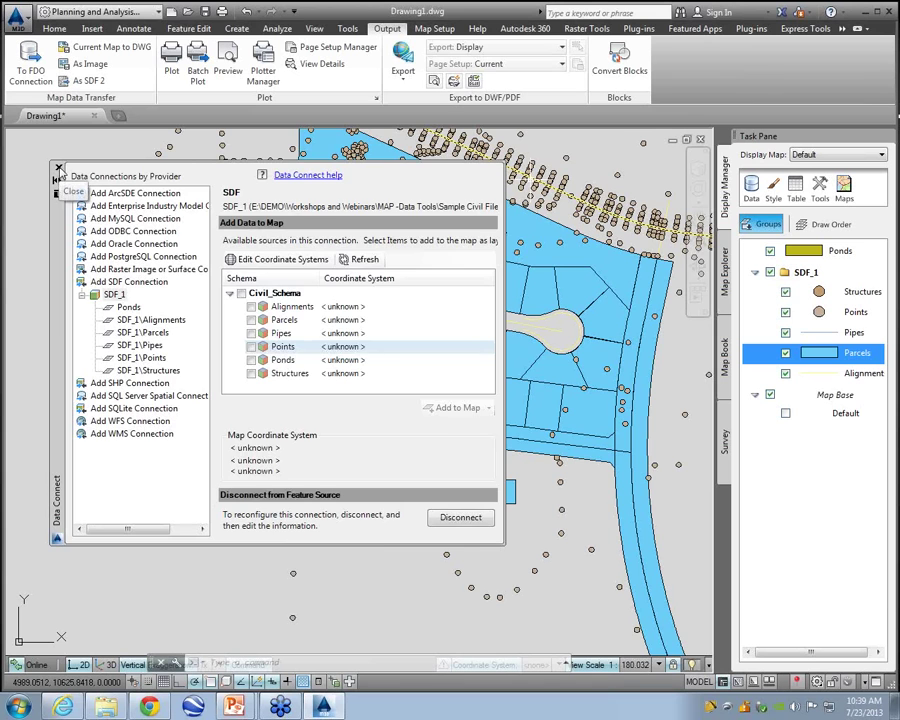
{"action": "left_click", "coordinate": [58, 168]}
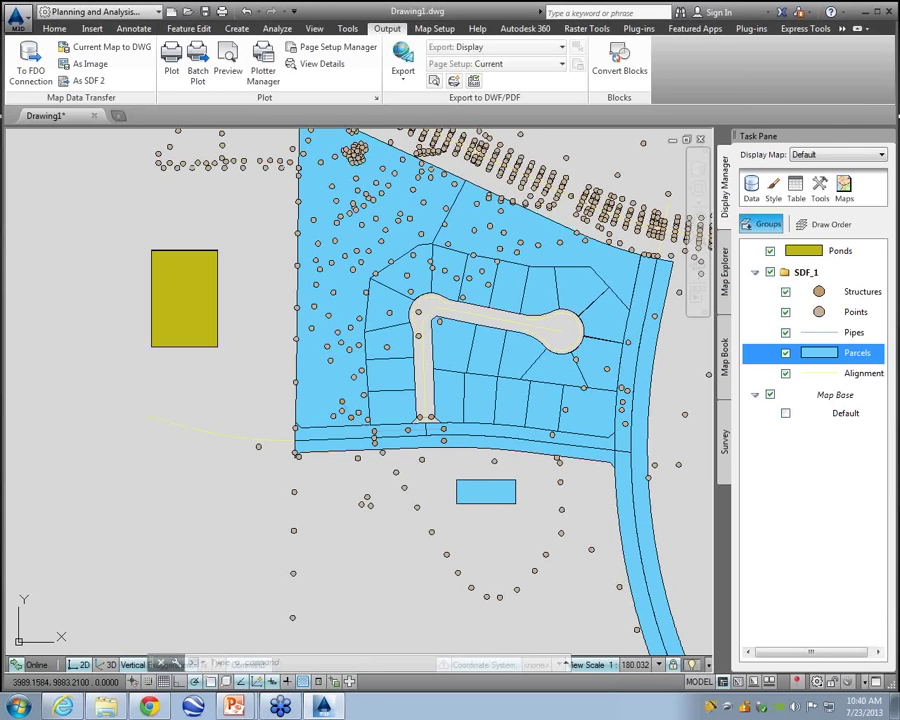
- Switch to the Data Management slide in PowerPoint to review the migration and dynamic data options, and return to Map 3D
{"action": "key", "text": "alt+Tab"}
{"action": "key", "text": "alt+Tab"}
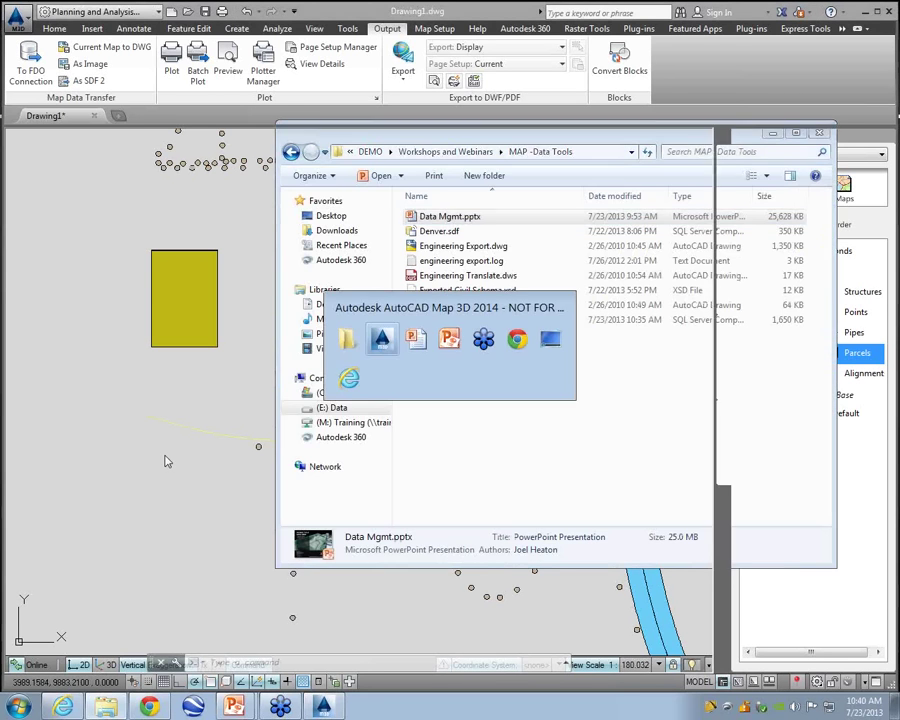
{"action": "key", "text": "alt+Tab"}
{"action": "key", "text": "alt+Tab"}
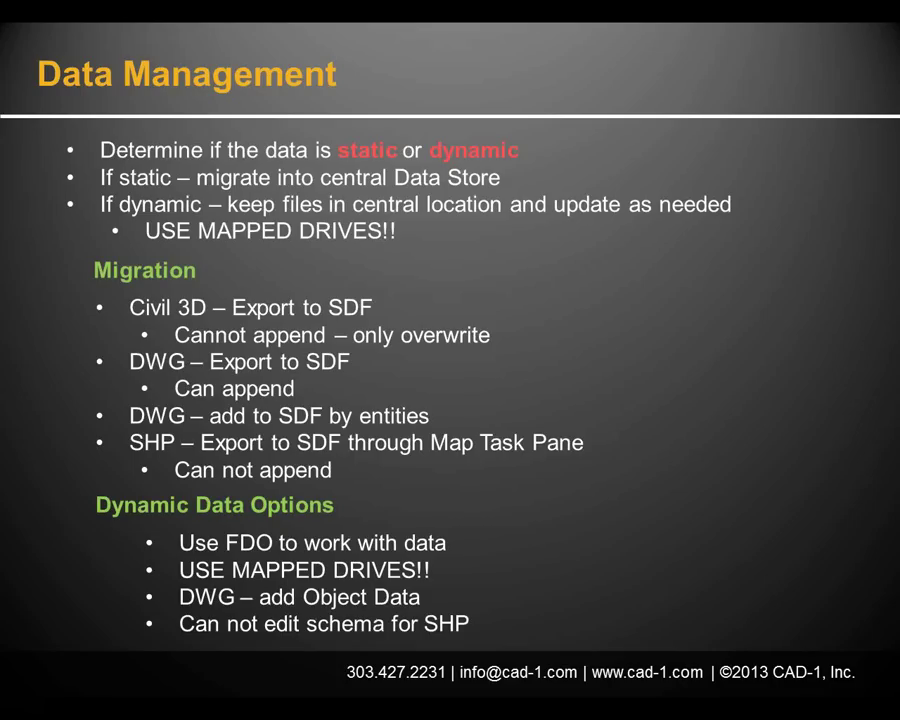
{"action": "key", "text": "alt+Tab"}
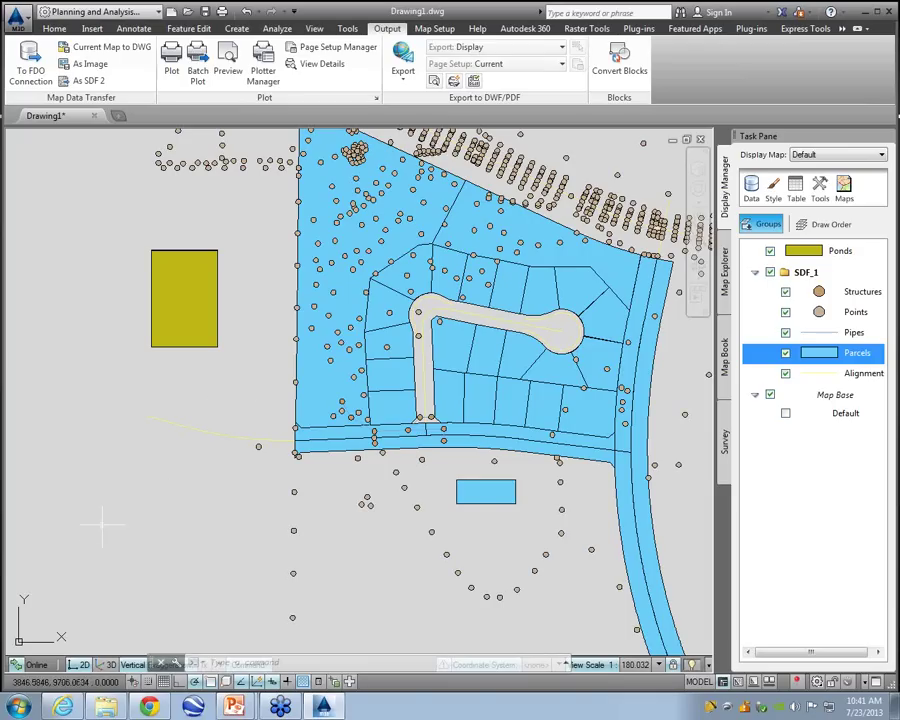
- Draw a single line running diagonally down and left from the alignment west of the parcels
{"action": "type", "text": "l"}
{"action": "key", "text": "Return"}
{"action": "left_click", "coordinate": [215, 432]}
{"action": "left_click", "coordinate": [104, 511]}
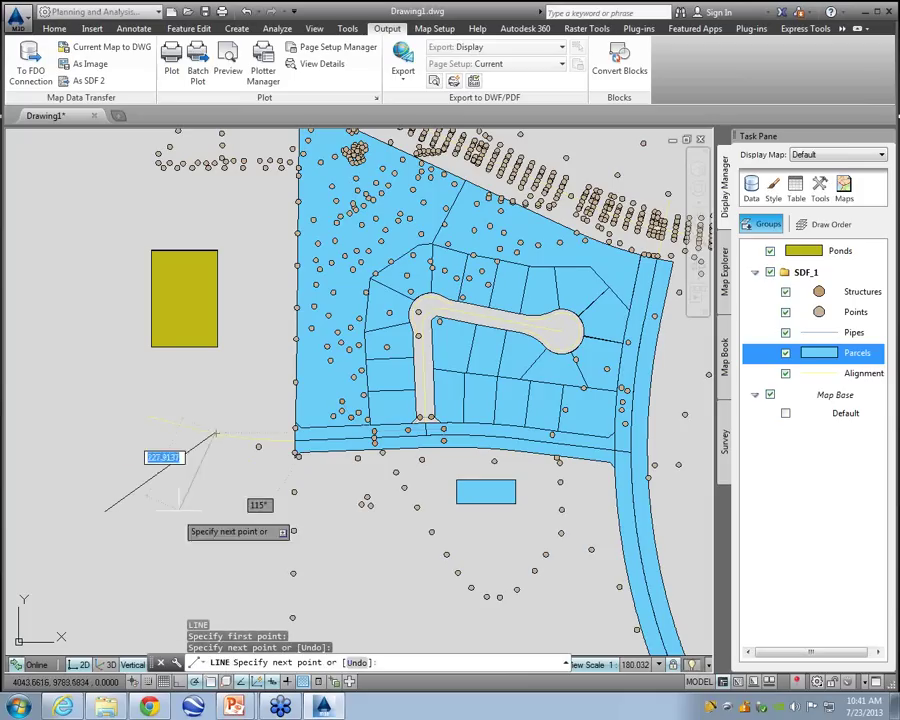
{"action": "key", "text": "Return"}
{"action": "scroll", "coordinate": [152, 476], "scroll_direction": "up", "scroll_amount": 3}
{"action": "scroll", "coordinate": [275, 452], "scroll_direction": "up", "scroll_amount": 2}
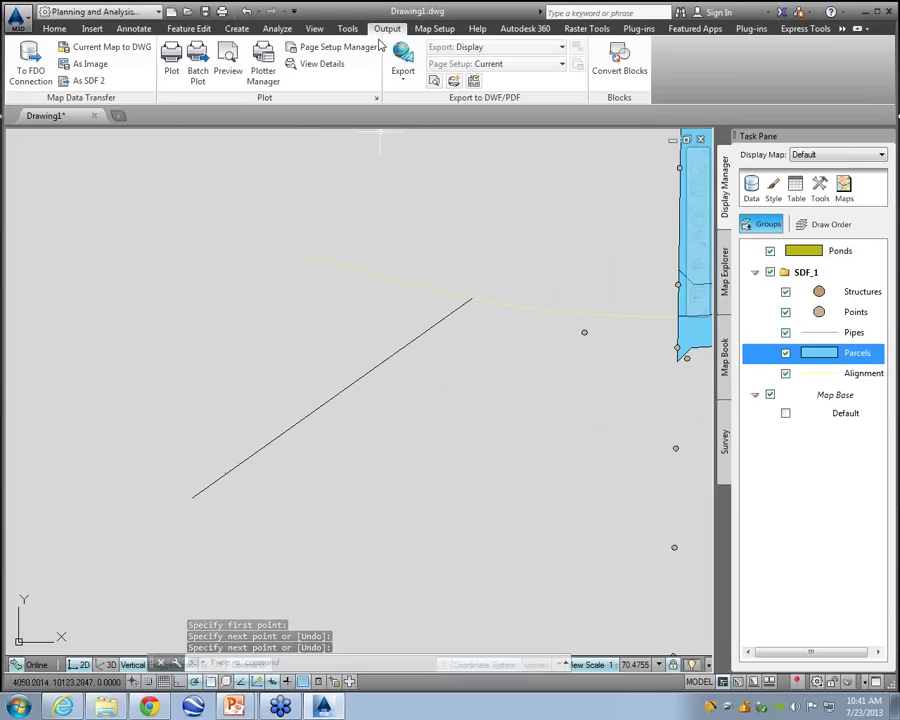
- Show the Map Setup tools, and mark Map Setup and the Define Object Data command with red arrows
{"action": "left_click", "coordinate": [347, 28]}
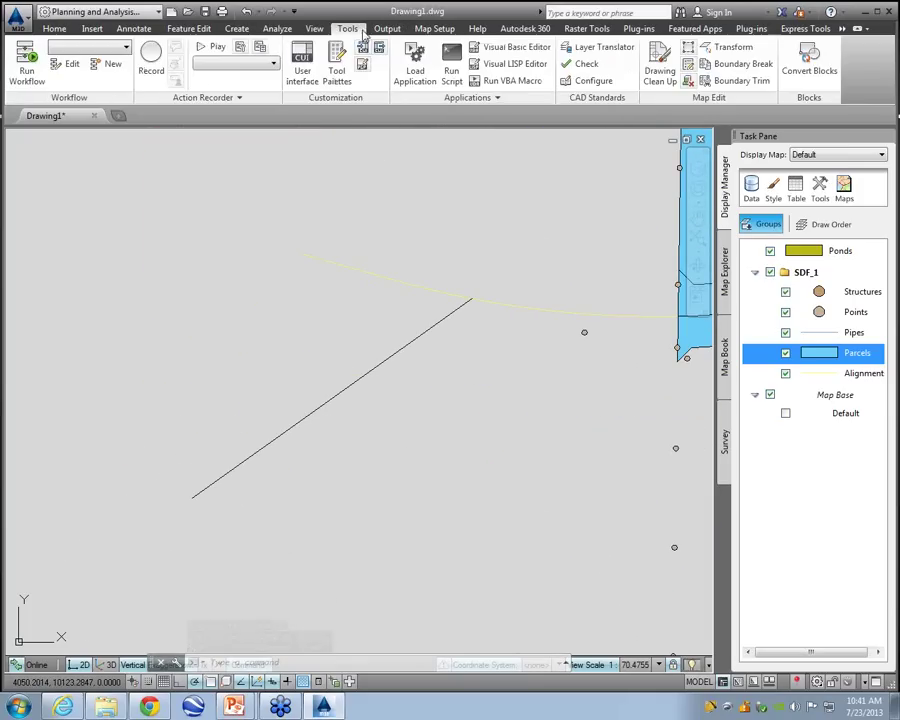
{"action": "left_click", "coordinate": [437, 29]}
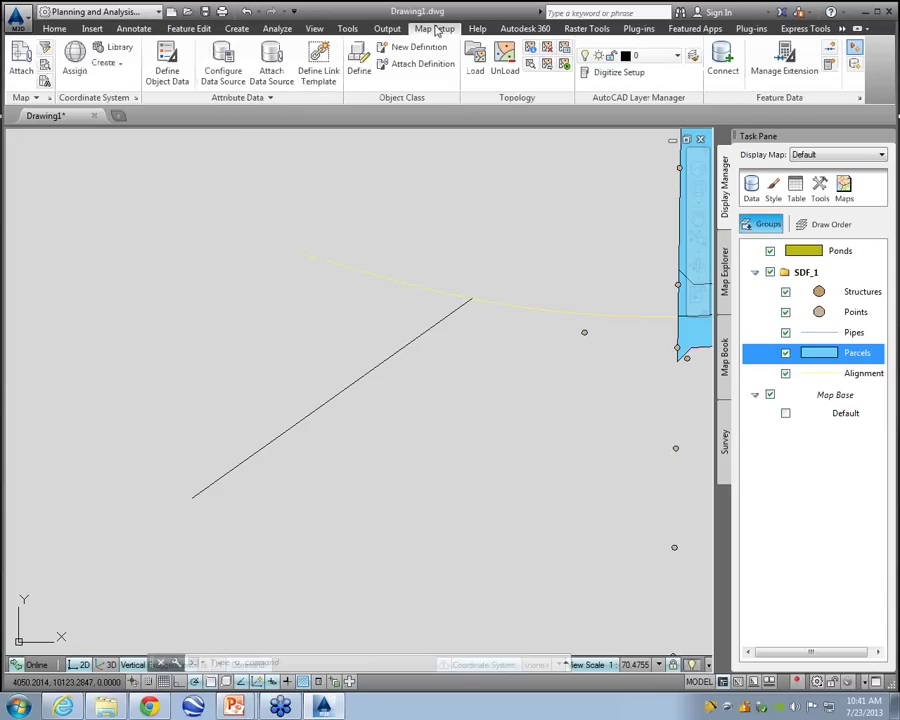
{"action": "left_click_drag", "start_coordinate": [416, 222], "coordinate": [430, 22]}
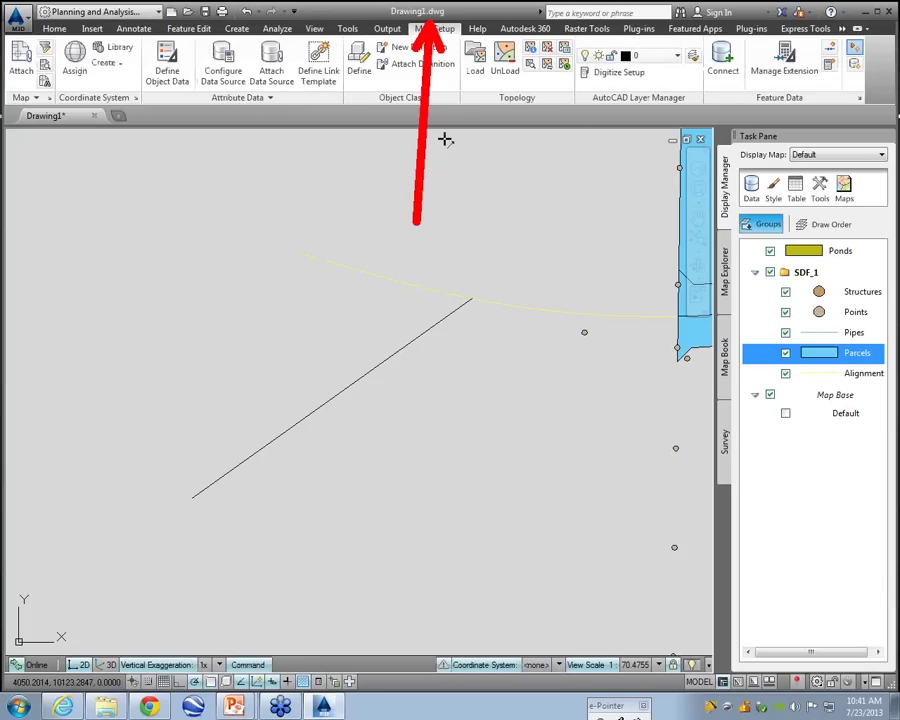
{"action": "mouse_move", "coordinate": [196, 207]}
{"action": "left_mouse_down"}
{"action": "mouse_move", "coordinate": [193, 125]}
{"action": "mouse_move", "coordinate": [177, 83]}
{"action": "left_mouse_up"}
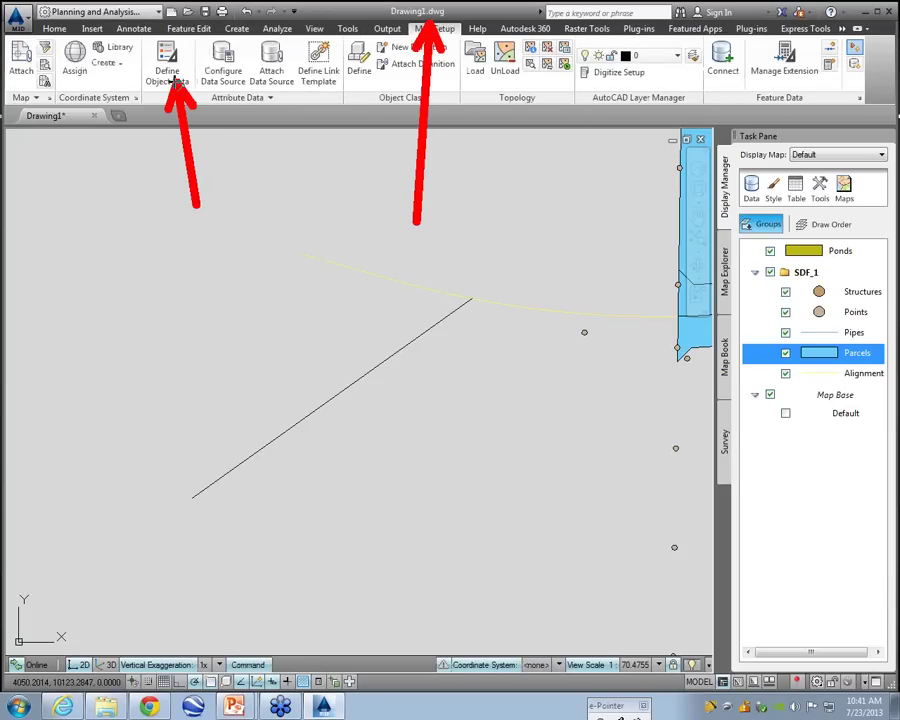
- Define a new object data table named water with an Integer field named OD
{"action": "left_click", "coordinate": [167, 70]}
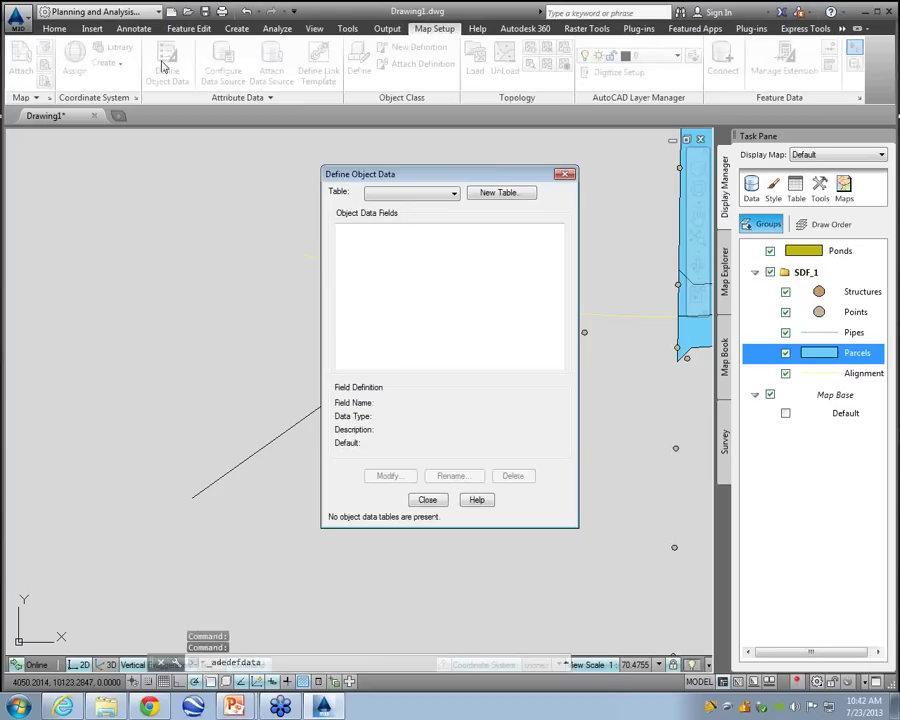
{"action": "left_click", "coordinate": [498, 193]}
{"action": "type", "text": "water"}
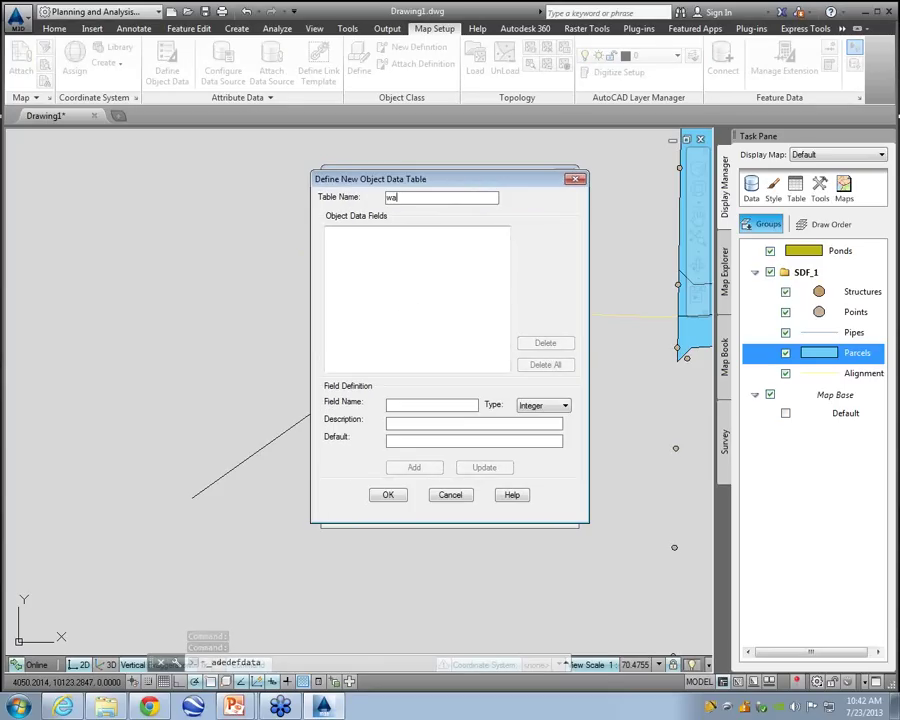
{"action": "left_click", "coordinate": [391, 404]}
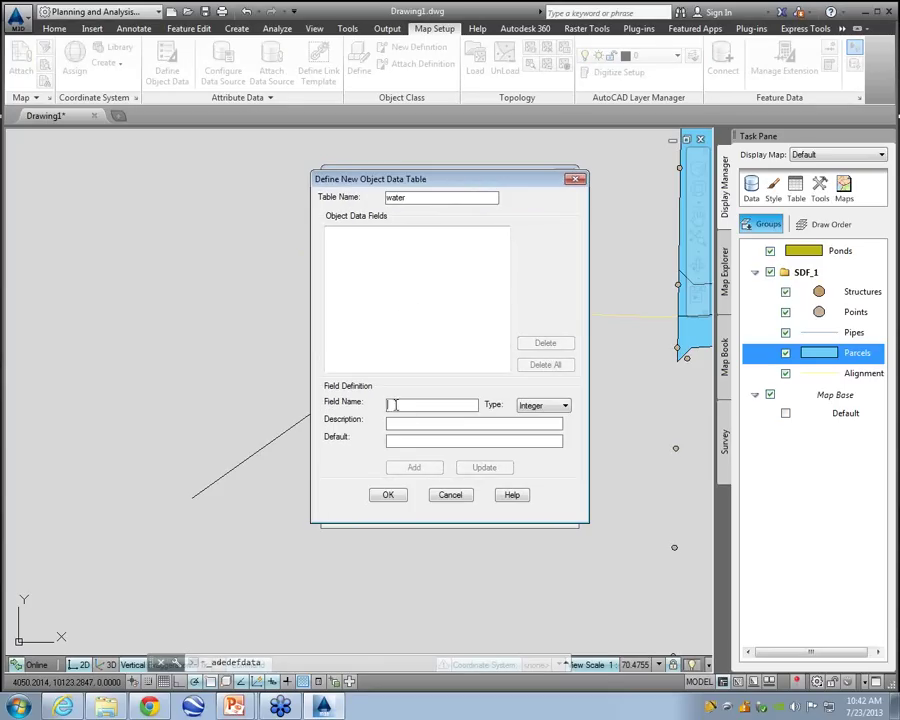
{"action": "type", "text": "OD"}
{"action": "left_click", "coordinate": [543, 407]}
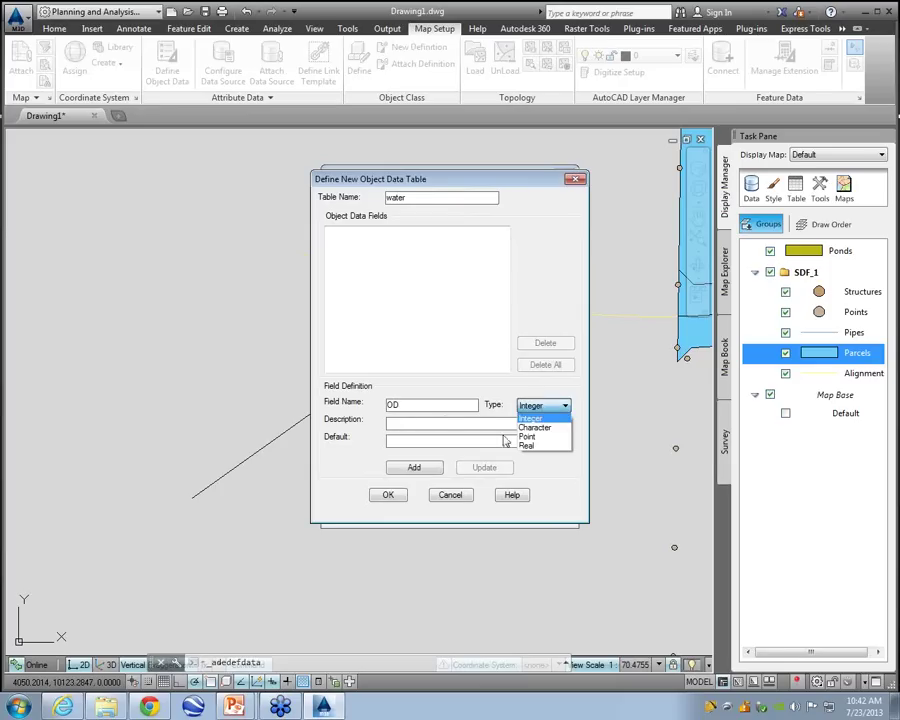
{"action": "left_click", "coordinate": [545, 410]}
{"action": "left_click", "coordinate": [416, 468]}
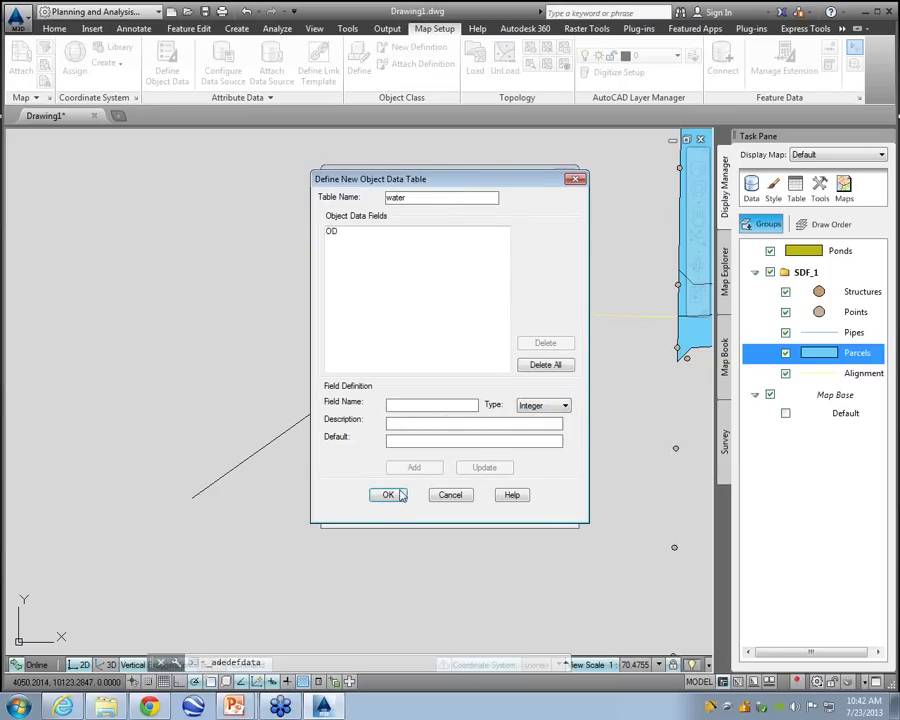
{"action": "left_click", "coordinate": [384, 498]}
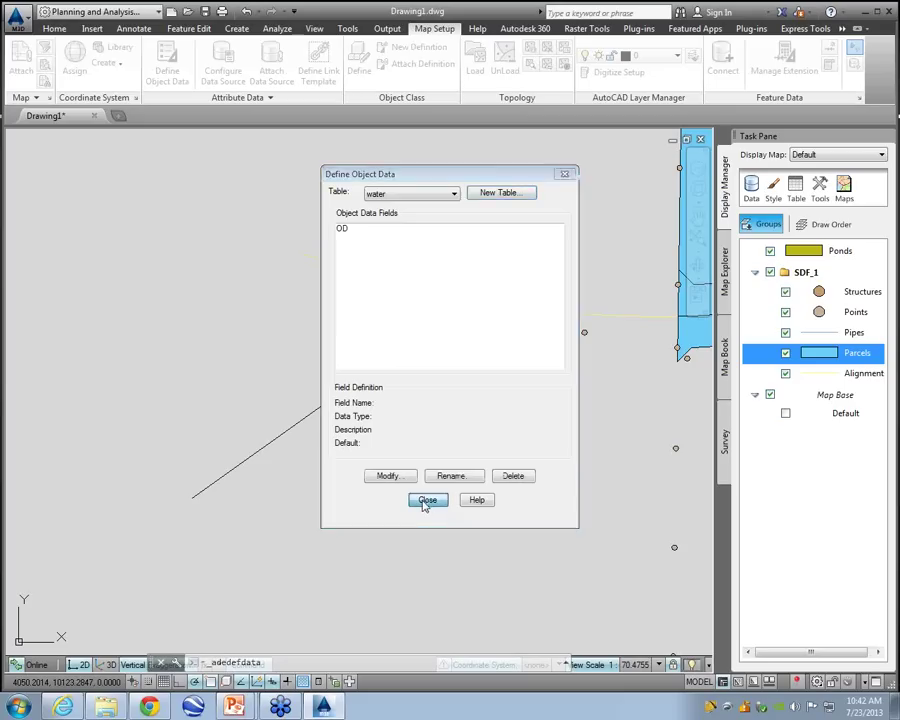
{"action": "left_click", "coordinate": [426, 500]}
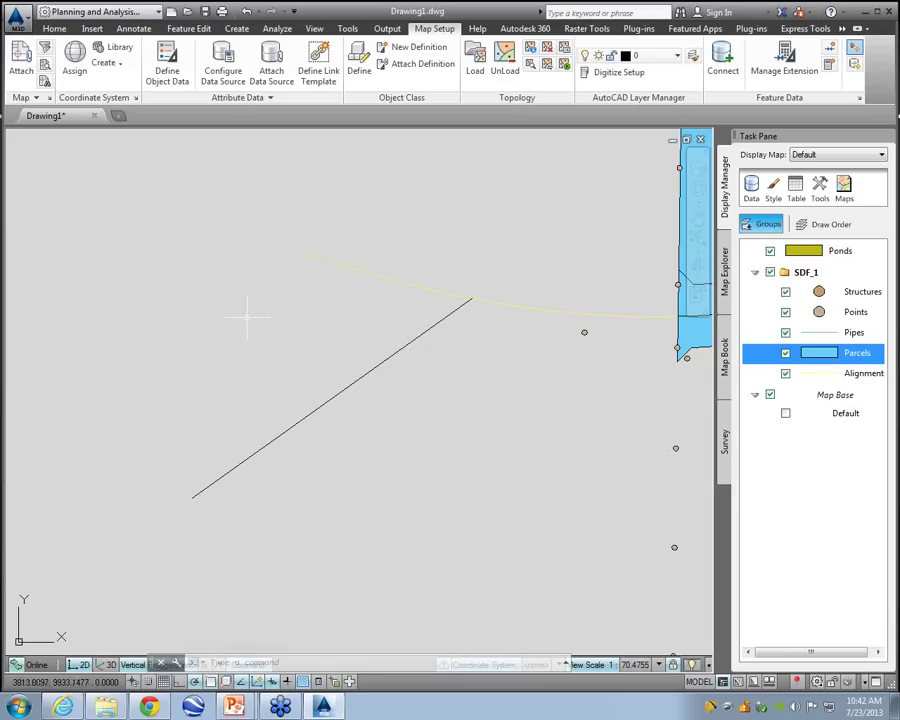
- Erase the diagonal line drawn southwest of the alignment, west of the parcels
{"action": "left_click", "coordinate": [91, 28]}
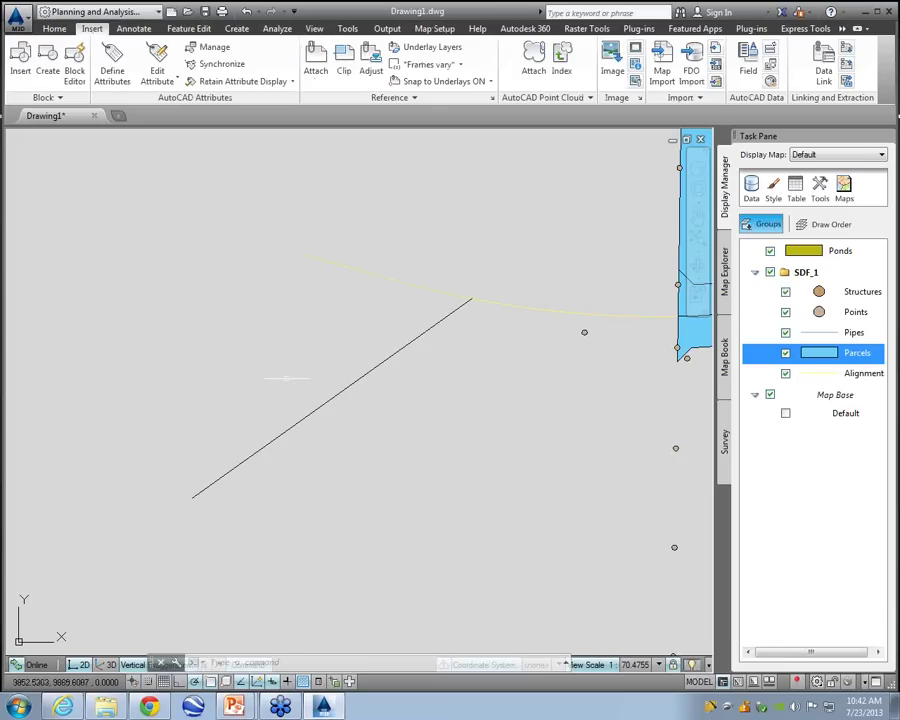
{"action": "scroll", "coordinate": [287, 378], "scroll_direction": "down", "scroll_amount": 6}
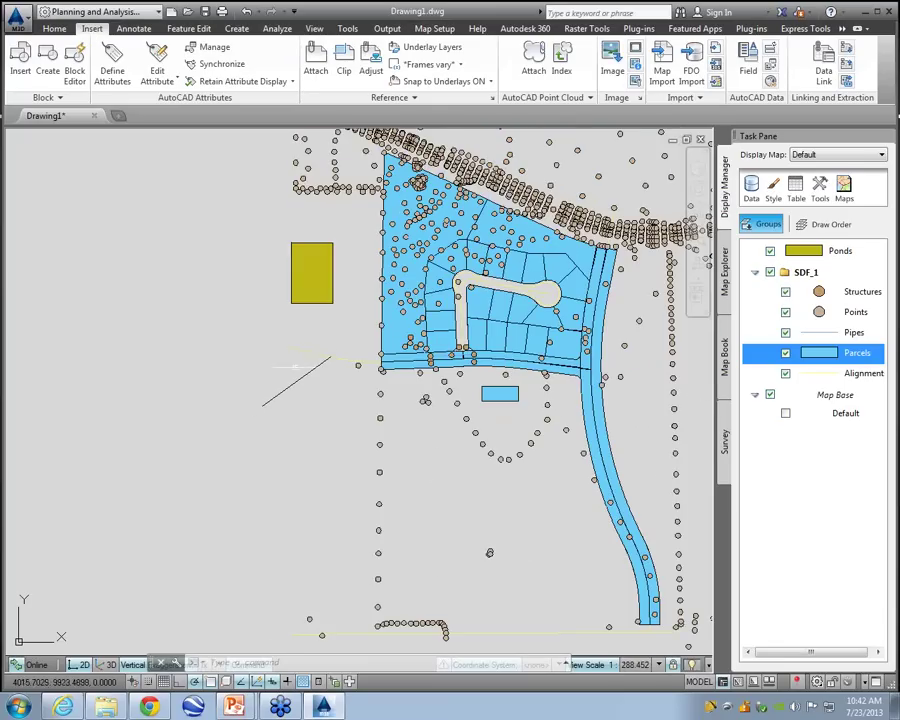
{"action": "middle_click_drag", "start_coordinate": [287, 378], "coordinate": [217, 432]}
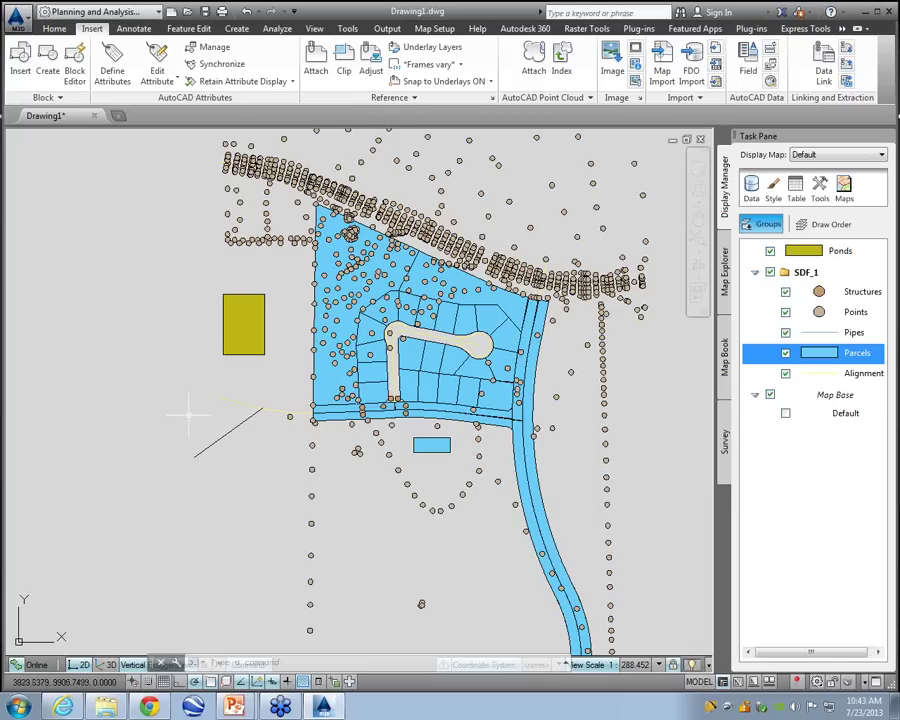
{"action": "type", "text": "e"}
{"action": "key", "text": "Return"}
{"action": "left_click", "coordinate": [245, 460]}
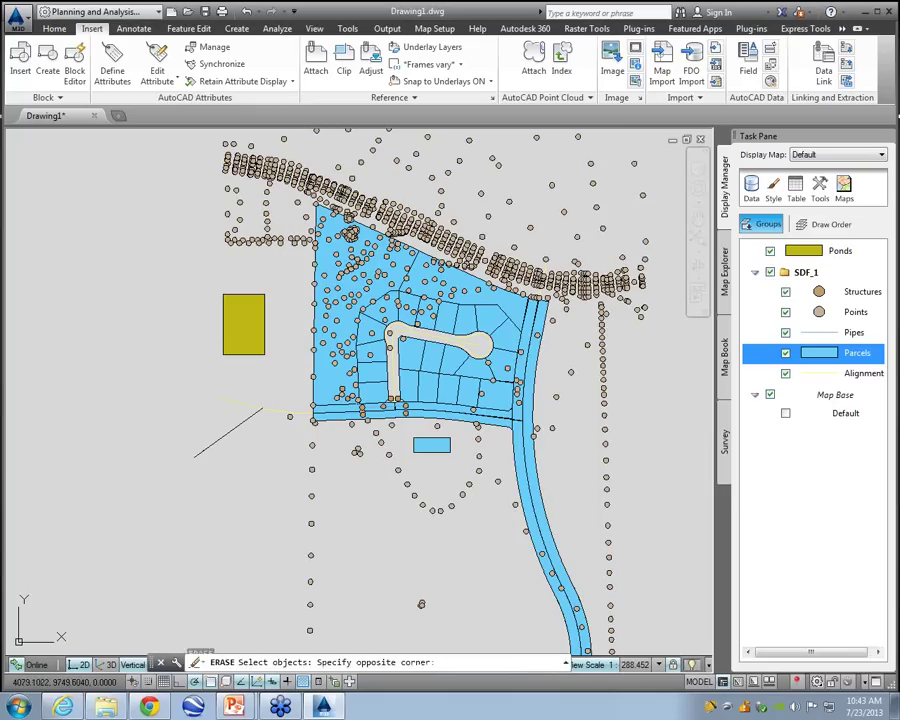
{"action": "left_click", "coordinate": [212, 442]}
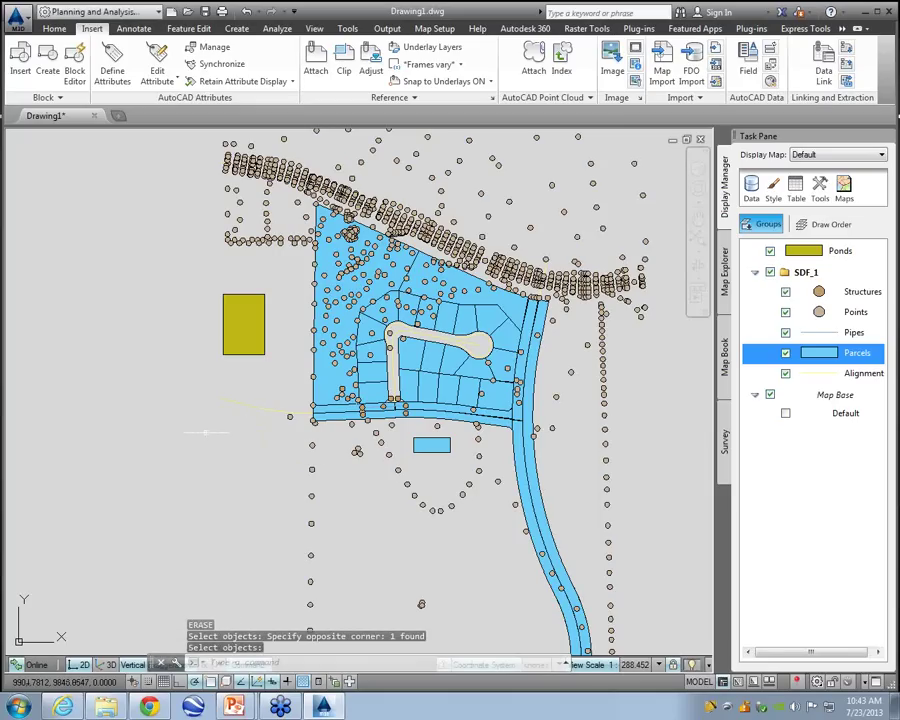
- Review the Display Manager's options for creating, saving and publishing maps, and close them without choosing one
{"action": "left_click", "coordinate": [846, 195]}
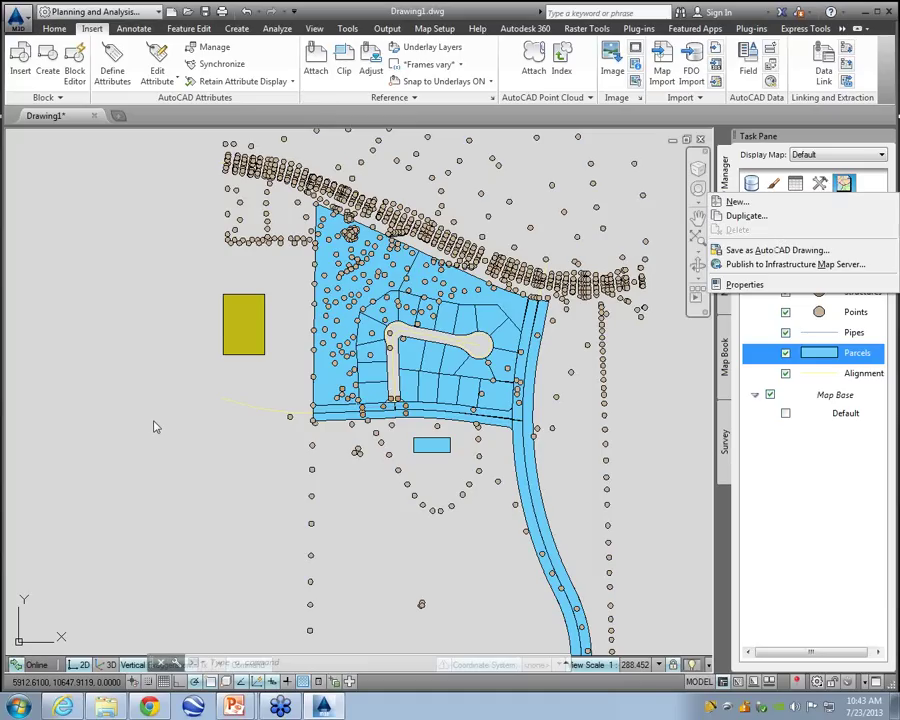
{"action": "key", "text": "Escape"}
{"action": "key", "text": "Escape"}
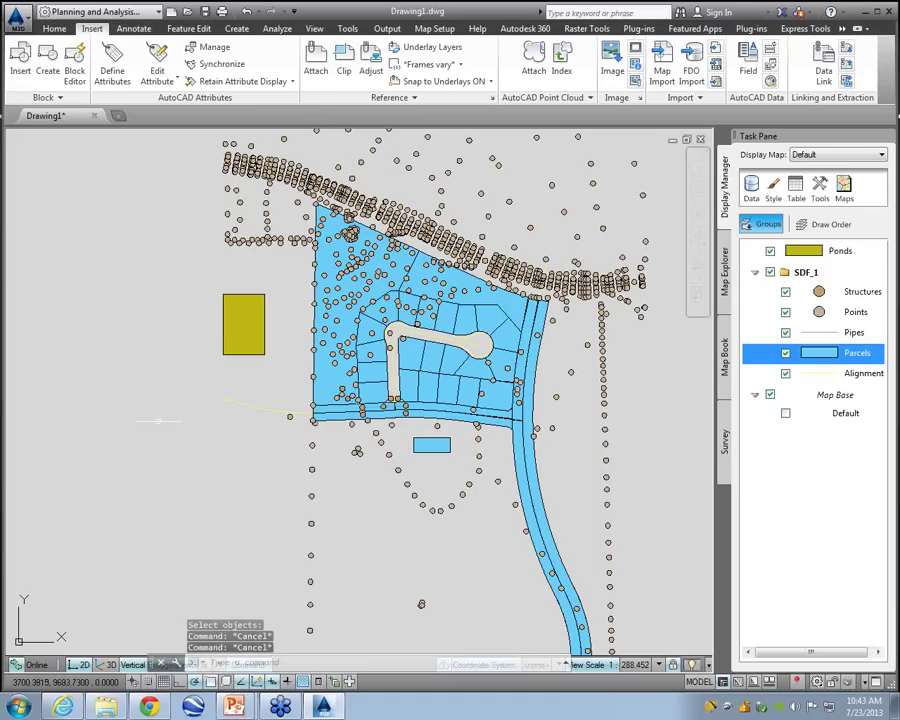
- Switch to the Data Management slide in PowerPoint, mark "DWG – add Object Data" with a red arrow, clear it and return to Map 3D
{"action": "key", "text": "alt+Tab"}
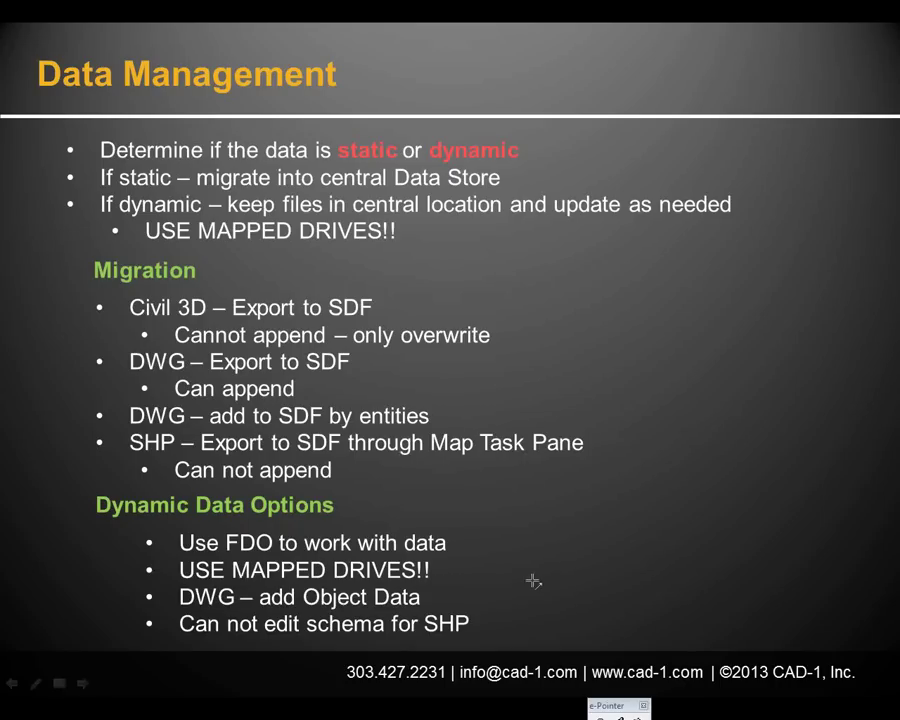
{"action": "left_click_drag", "start_coordinate": [530, 580], "coordinate": [445, 593]}
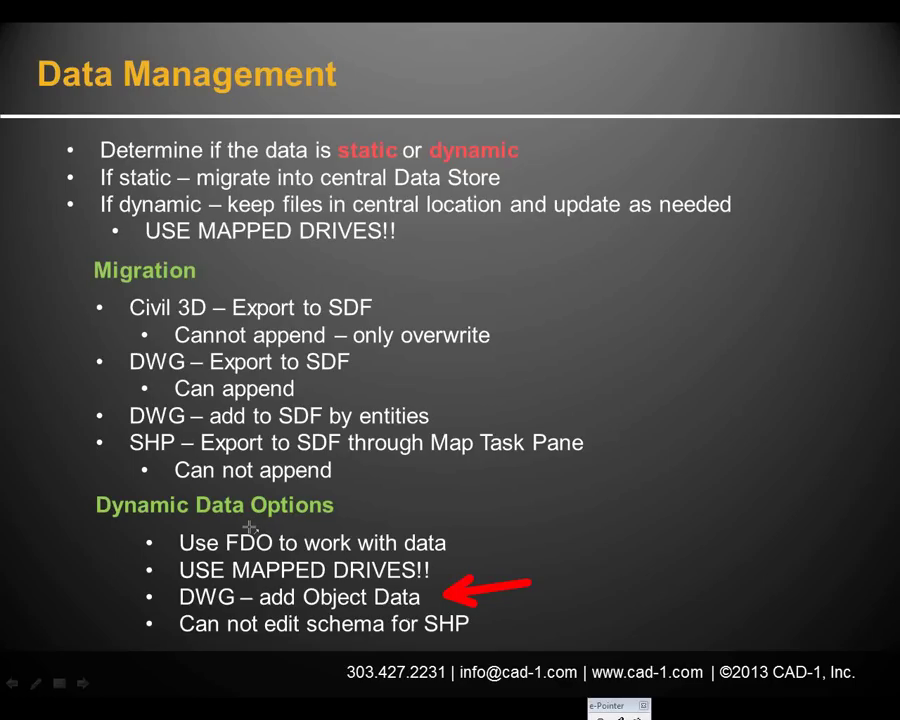
{"action": "left_click", "coordinate": [253, 530]}
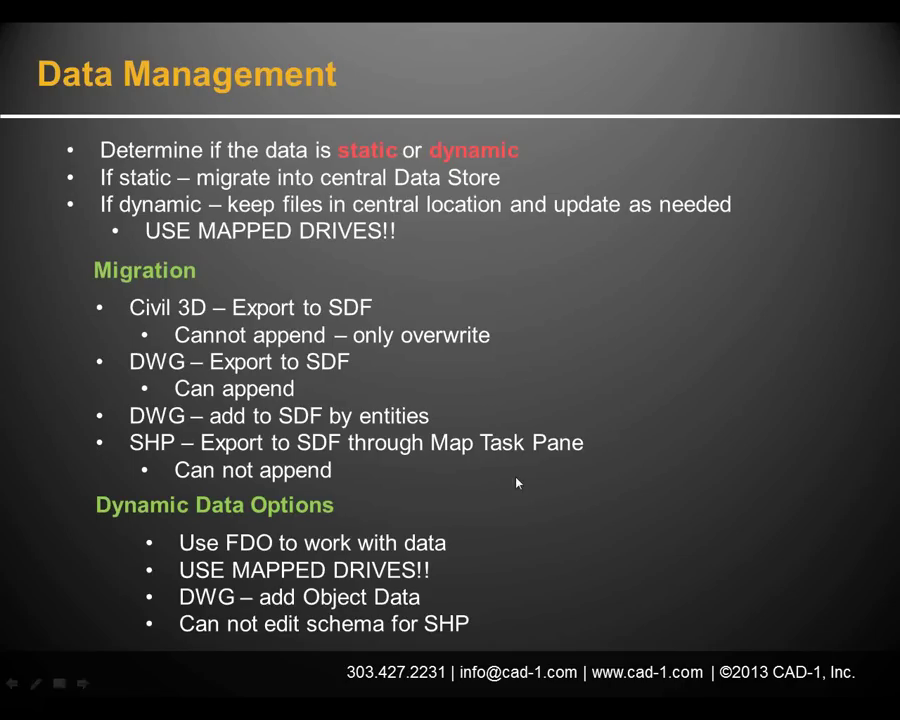
{"action": "key", "text": "alt+Tab"}
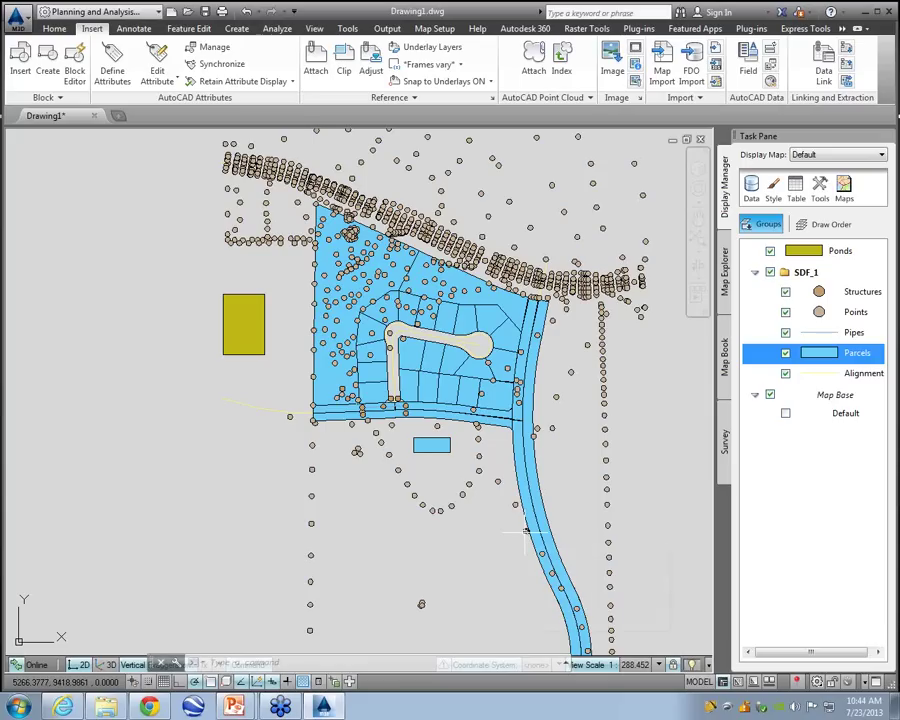
- Show the properties of the pond polygon west of the parcels, and mark its feature class with a red arrow
{"action": "mouse_move", "coordinate": [525, 532]}
{"action": "middle_click_drag", "start_coordinate": [530, 566], "coordinate": [490, 615]}
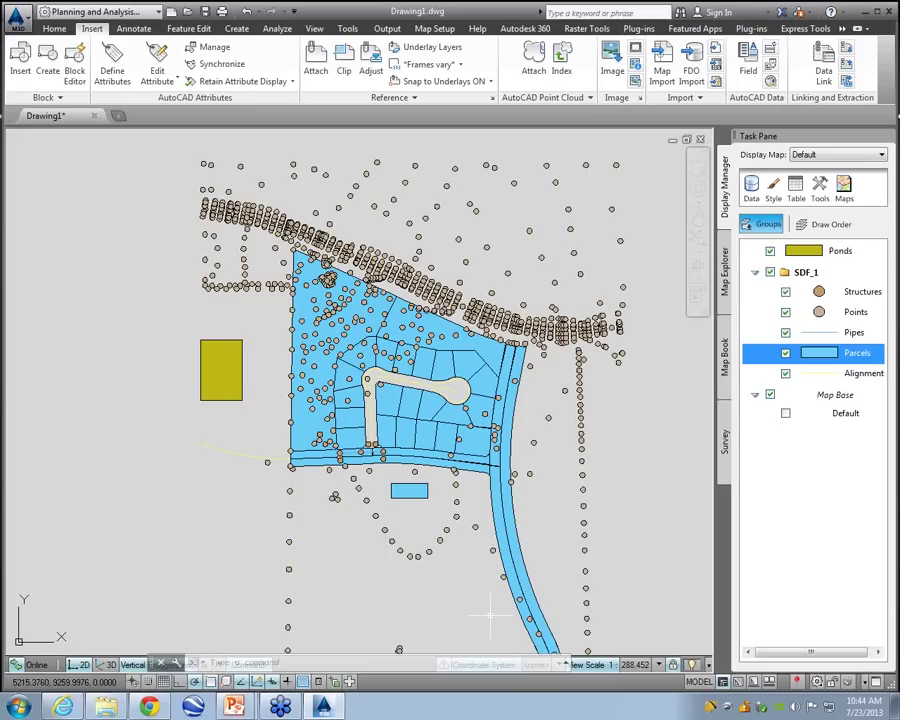
{"action": "left_click", "coordinate": [218, 385]}
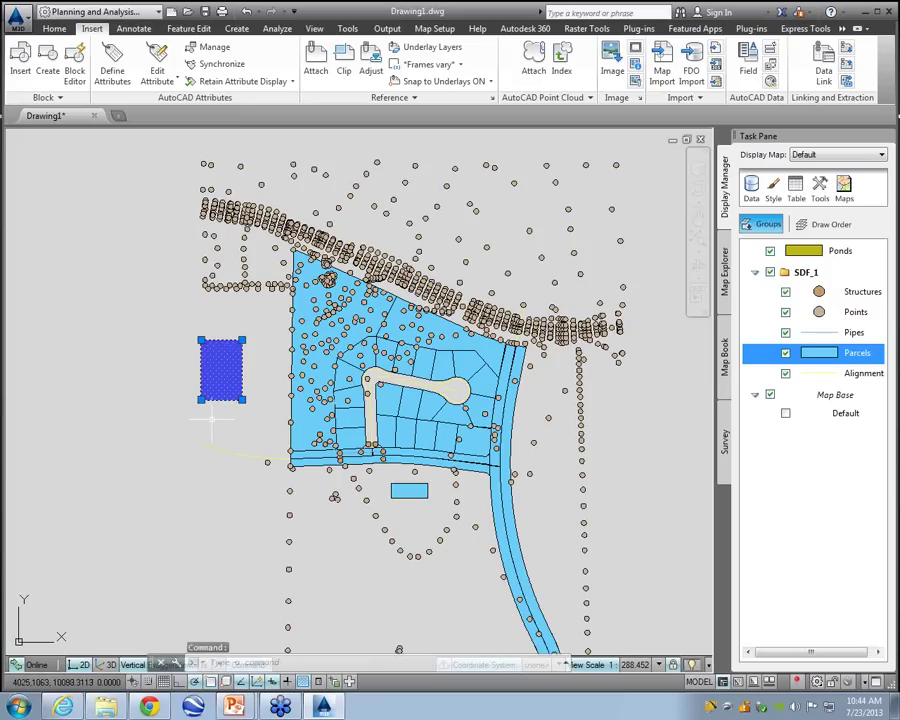
{"action": "key", "text": "ctrl+1"}
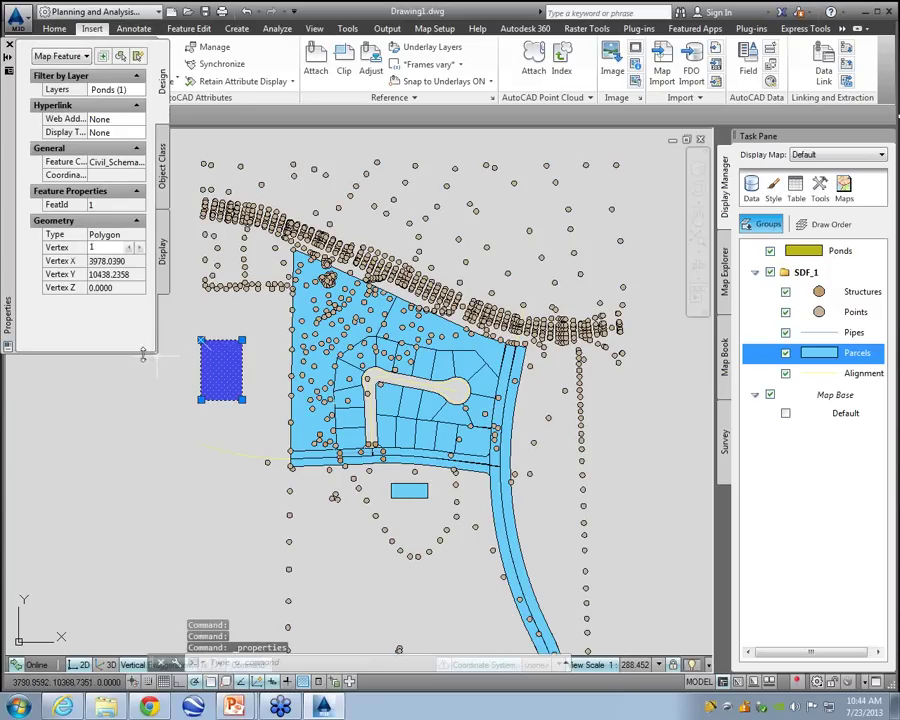
{"action": "left_click_drag", "start_coordinate": [105, 350], "coordinate": [144, 540]}
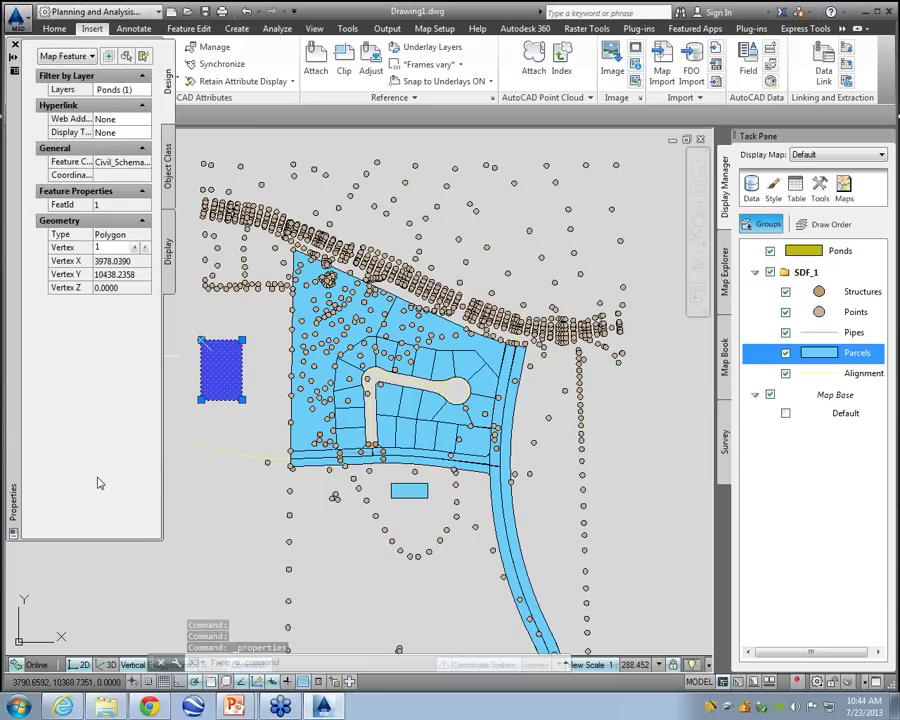
{"action": "left_click_drag", "start_coordinate": [95, 450], "coordinate": [108, 182]}
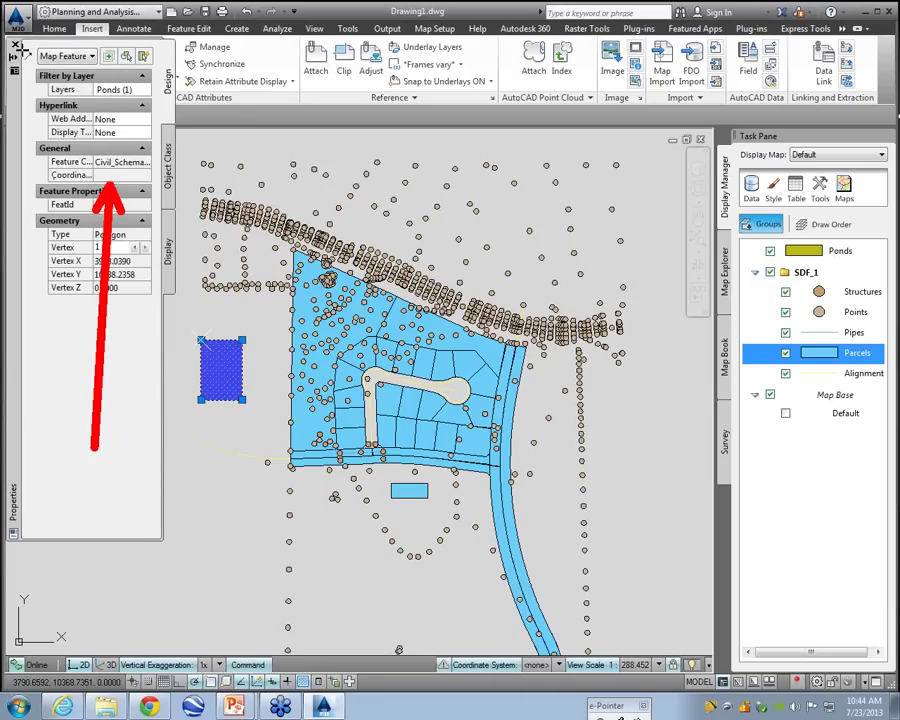
{"action": "key", "text": "Escape"}
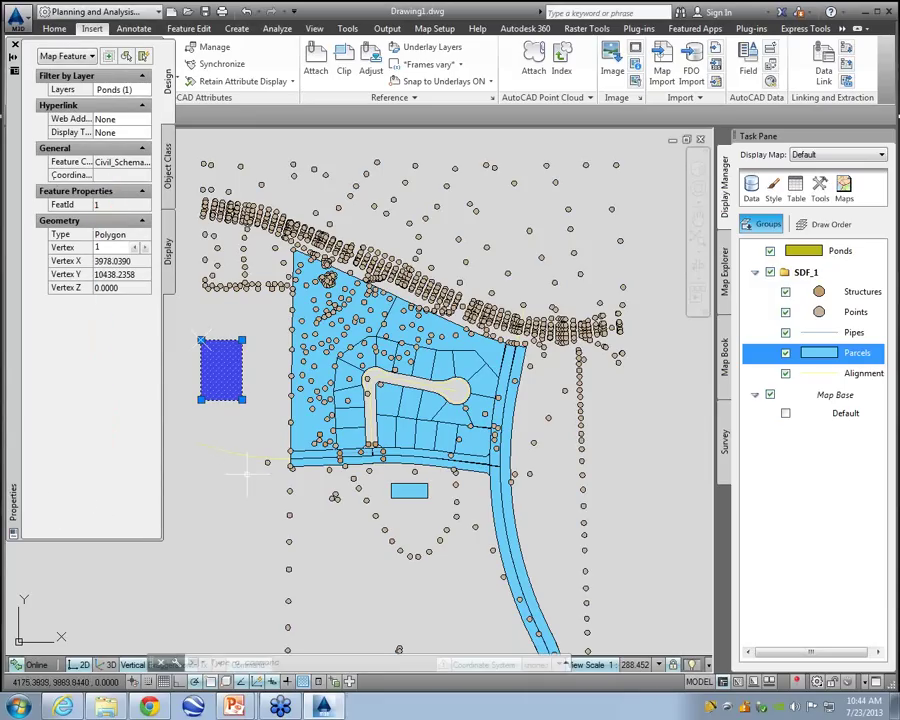
- Examine the feature properties of the alignment running below the parcels, mark them with a red arrow, and close the properties
{"action": "key", "text": "Escape"}
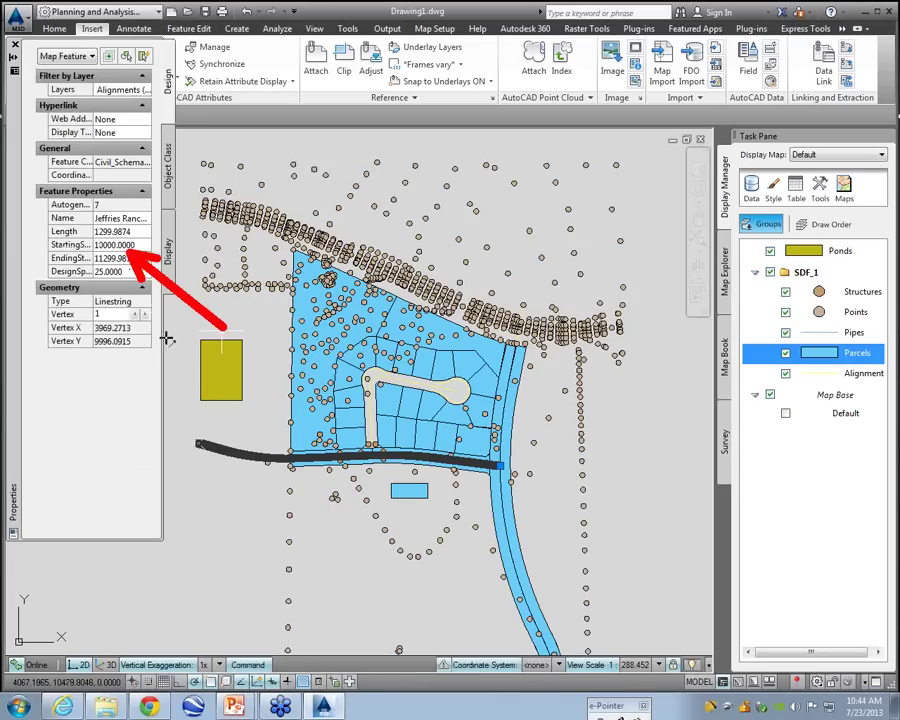
{"action": "key", "text": "Escape"}
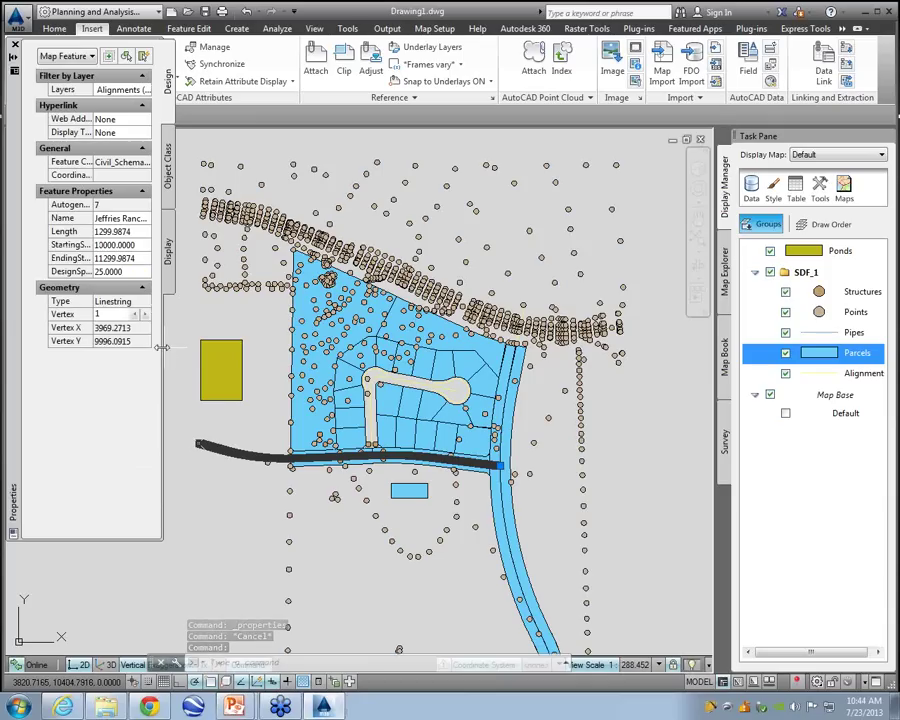
{"action": "left_click_drag", "start_coordinate": [161, 347], "coordinate": [228, 347]}
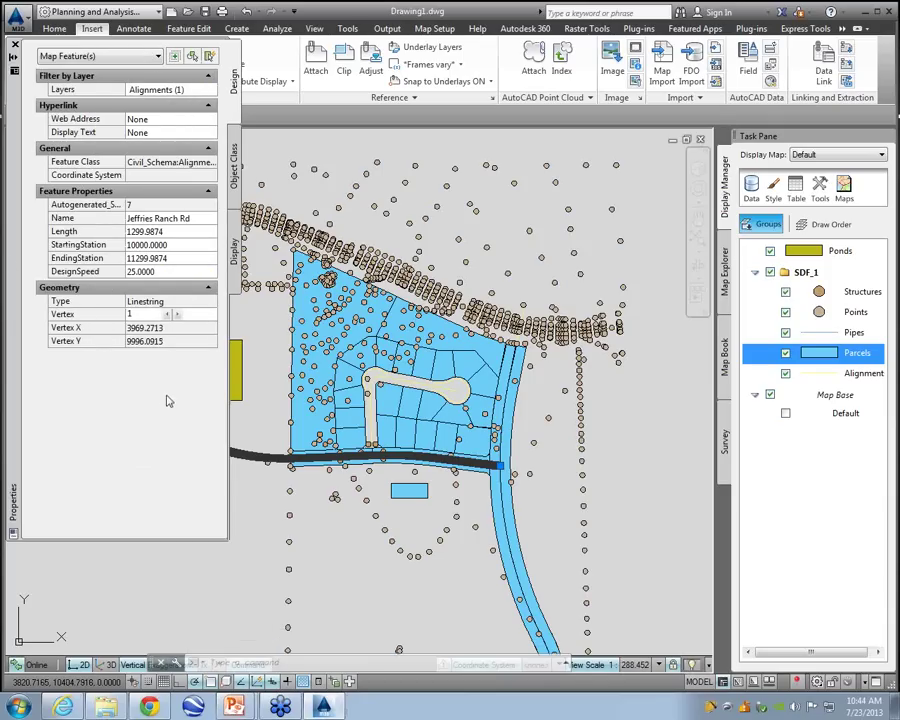
{"action": "left_click", "coordinate": [15, 45]}
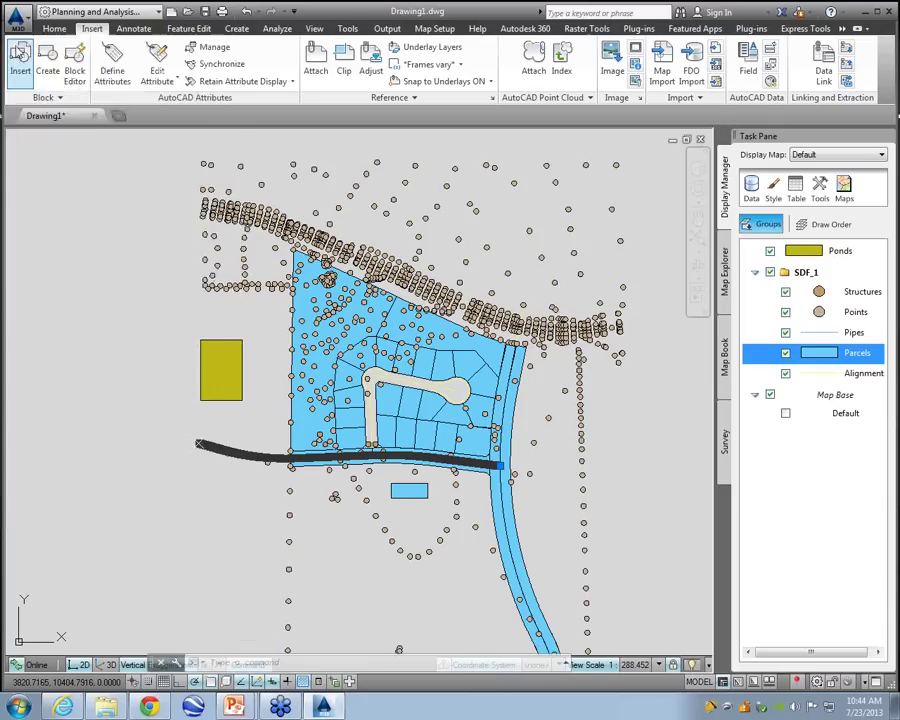
{"action": "key", "text": "Escape"}
{"action": "key", "text": "Escape"}
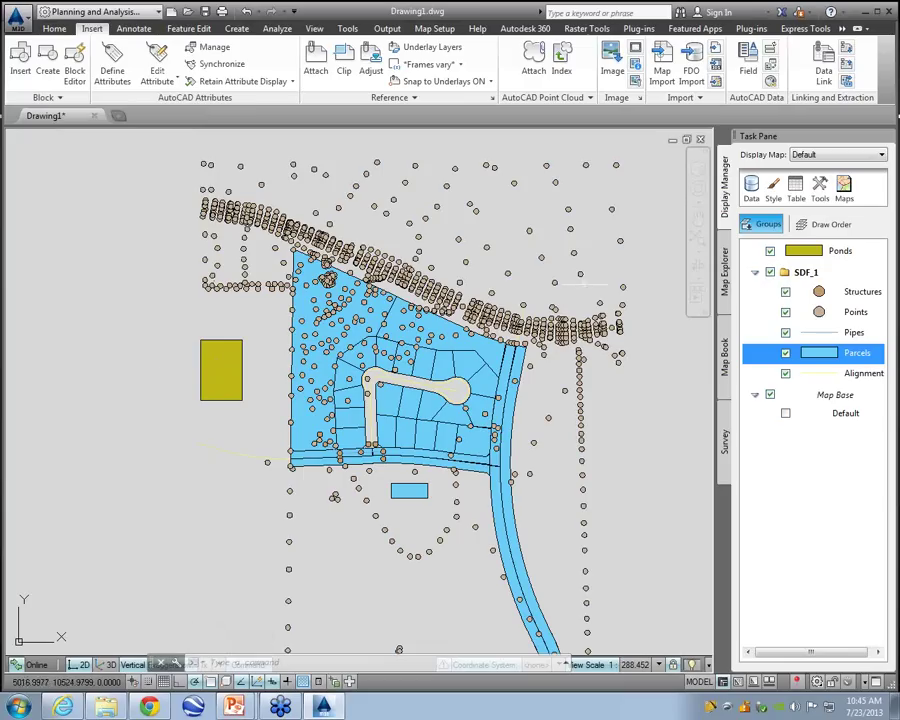
- Show the Map Explorer, and mark it and the SDF_1 data source with red arrows
{"action": "left_click", "coordinate": [726, 285]}
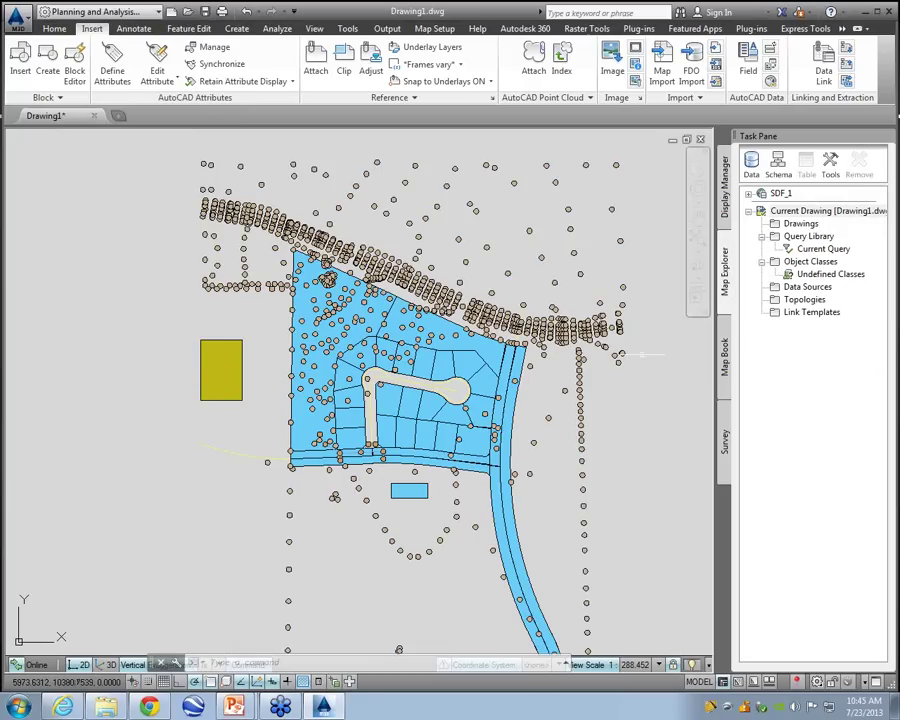
{"action": "mouse_move", "coordinate": [622, 368]}
{"action": "left_mouse_down"}
{"action": "mouse_move", "coordinate": [645, 300]}
{"action": "mouse_move", "coordinate": [708, 285]}
{"action": "left_mouse_up"}
{"action": "left_click_drag", "start_coordinate": [597, 309], "coordinate": [751, 199]}
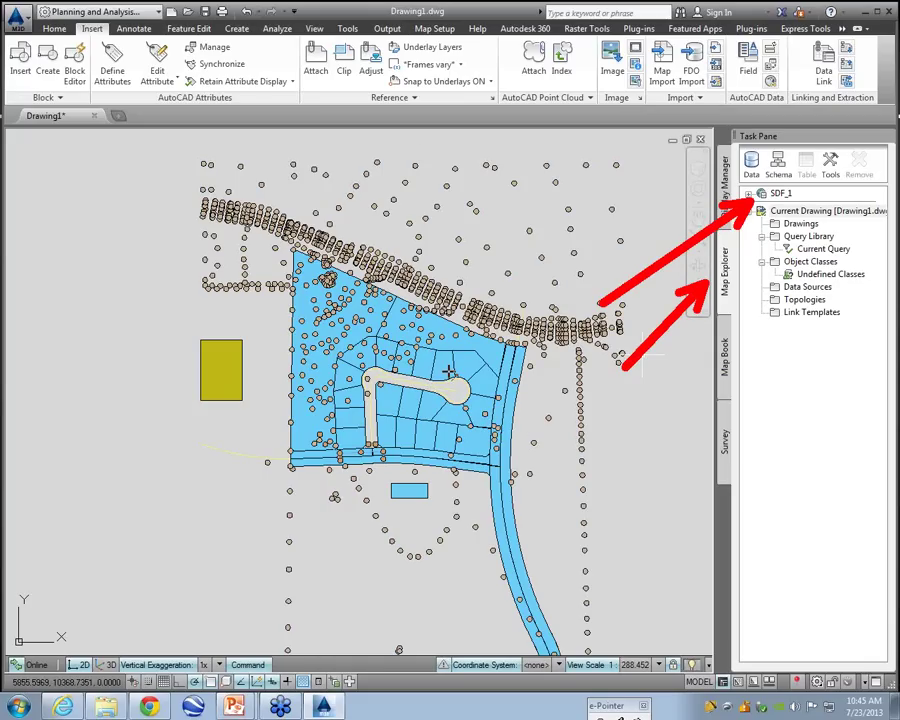
{"action": "key", "text": "Escape"}
- Open the SDF_1 schema for editing, checking in the checked-out features, and expand Civil_Schema to its feature classes
{"action": "left_click", "coordinate": [780, 194]}
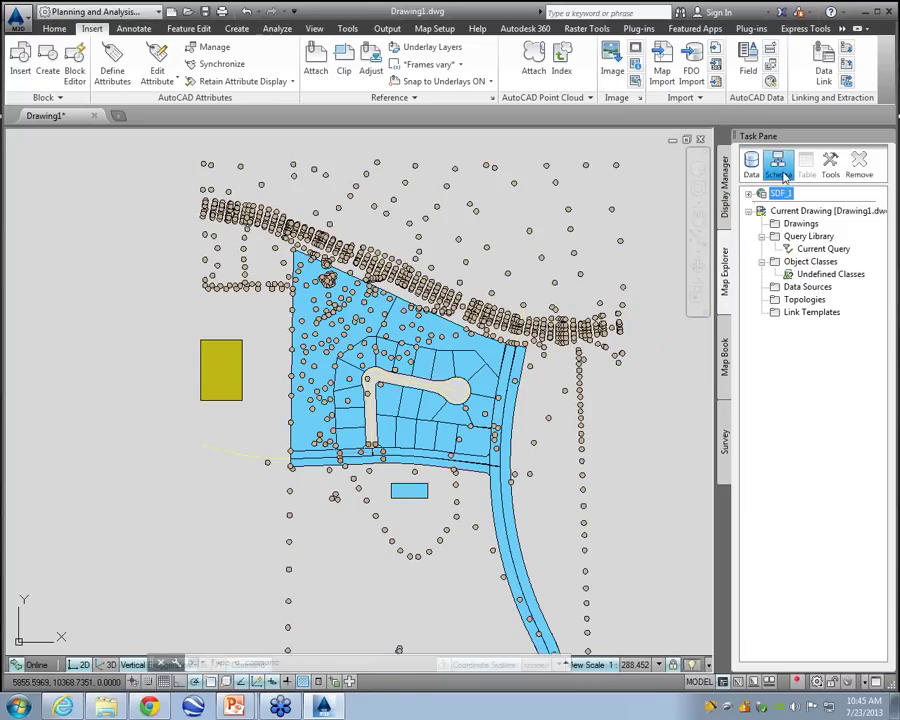
{"action": "left_click", "coordinate": [785, 175]}
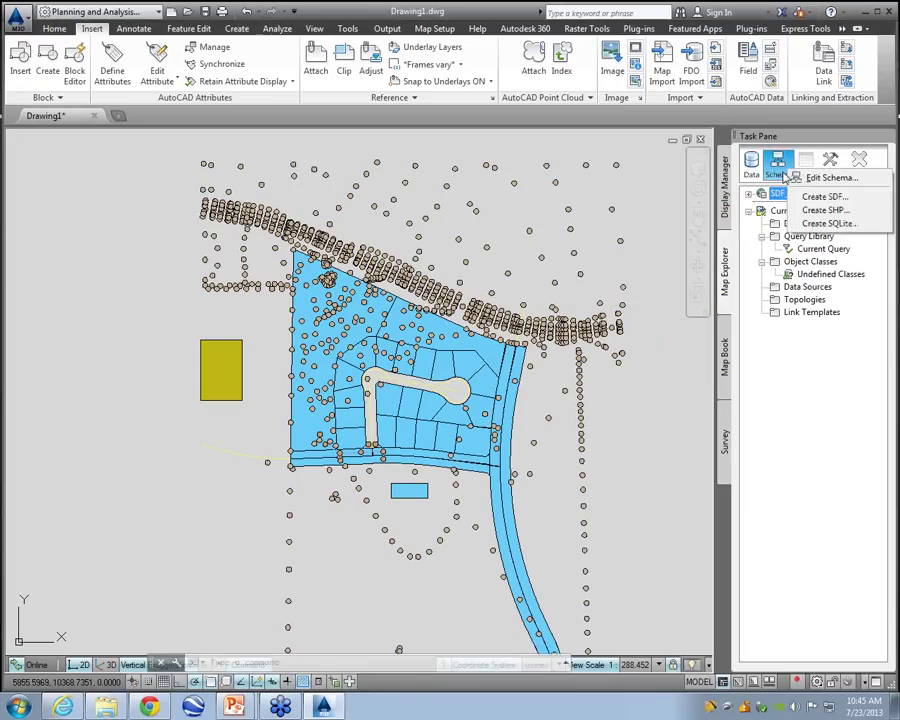
{"action": "left_click", "coordinate": [840, 179]}
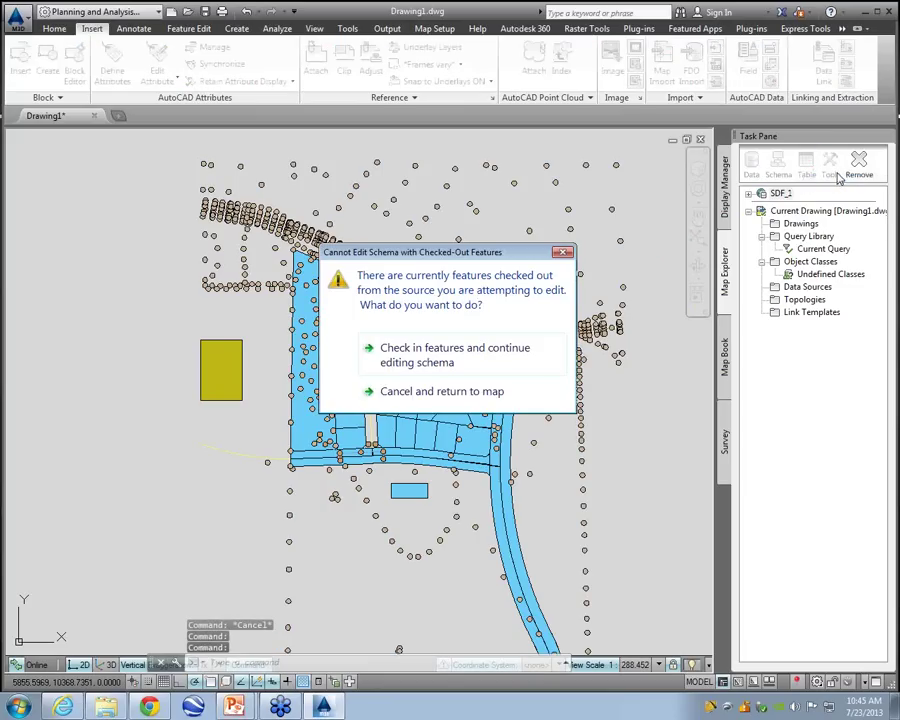
{"action": "left_click", "coordinate": [425, 361]}
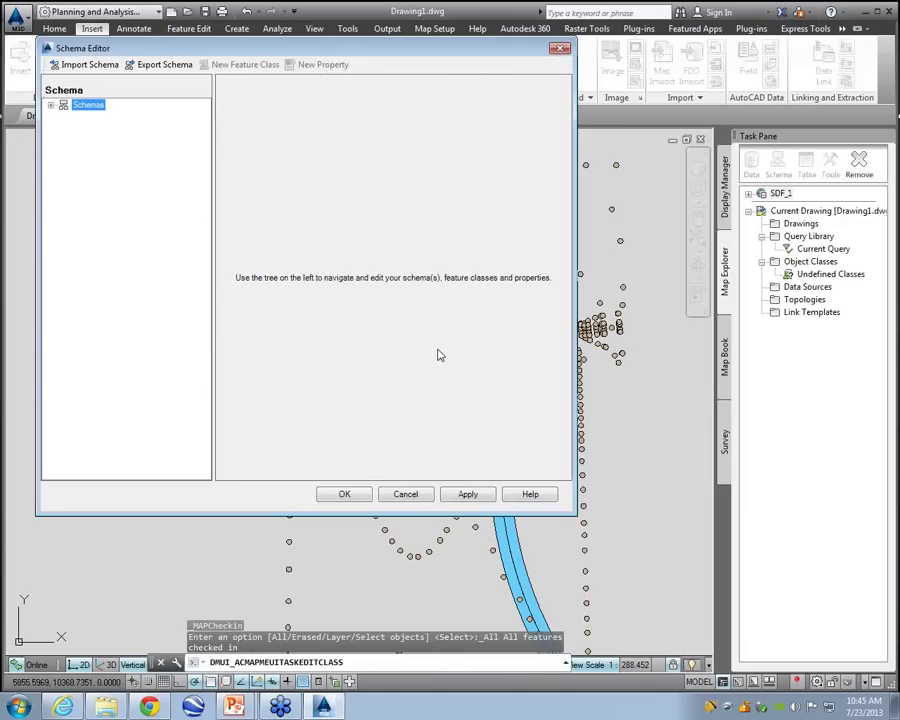
{"action": "left_click", "coordinate": [51, 105]}
{"action": "left_click", "coordinate": [64, 116]}
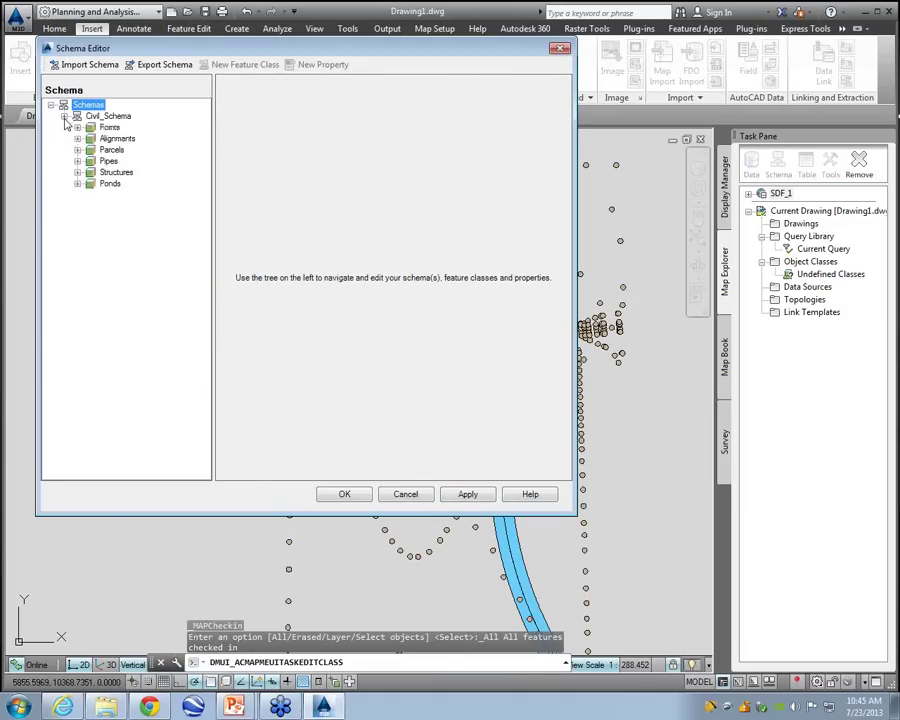
- Mark the Schemas entry and the feature classes under Civil_Schema with red arrows, and clear the marks
{"action": "left_click_drag", "start_coordinate": [281, 98], "coordinate": [128, 107]}
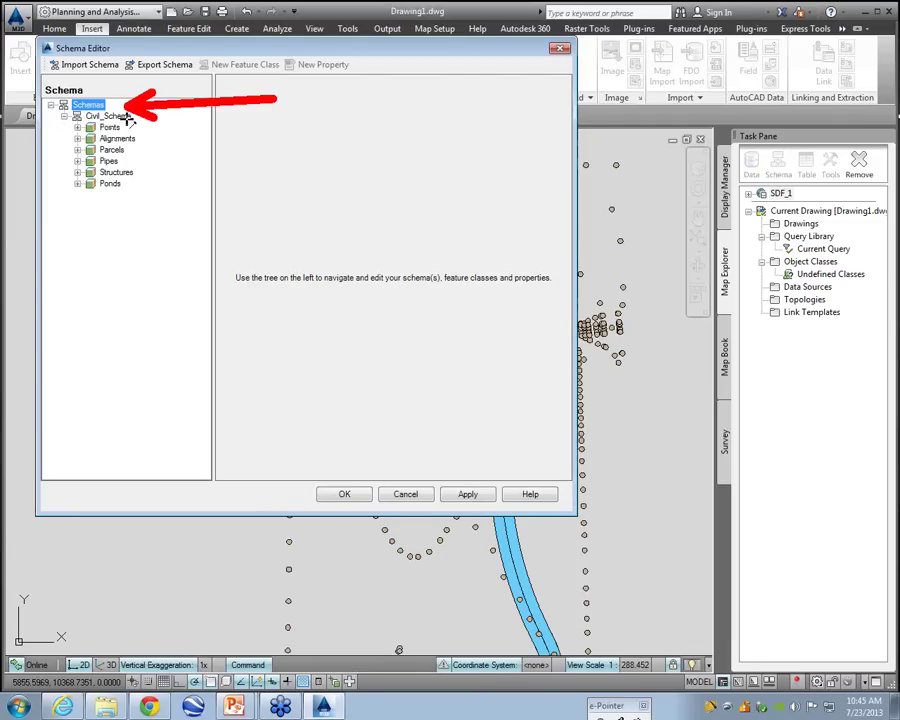
{"action": "key", "text": "Escape"}
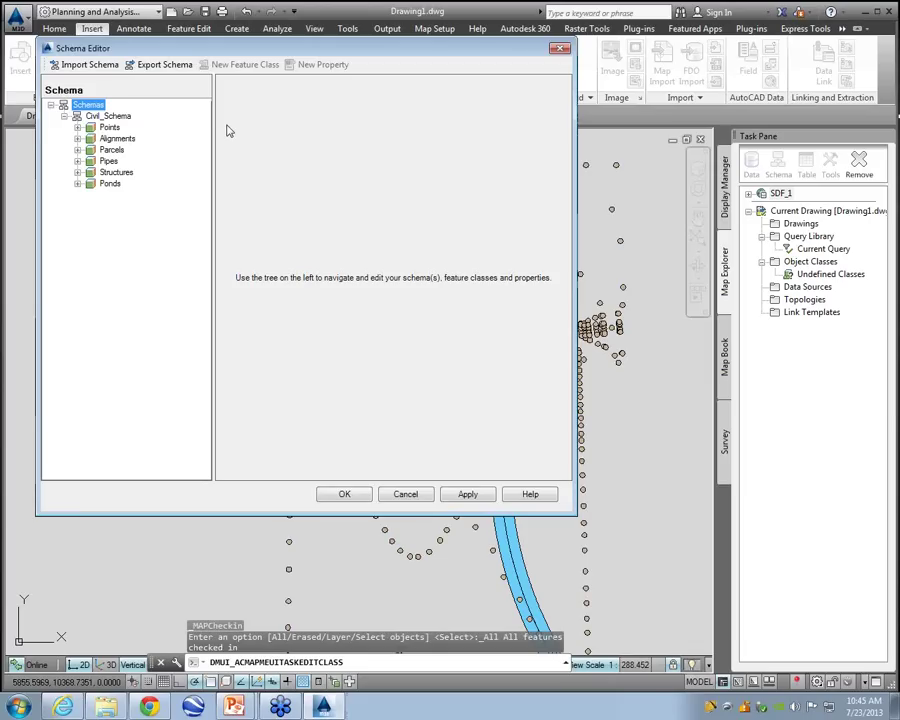
{"action": "mouse_move", "coordinate": [241, 116]}
{"action": "left_mouse_down"}
{"action": "mouse_move", "coordinate": [130, 127]}
{"action": "mouse_move", "coordinate": [208, 145]}
{"action": "mouse_move", "coordinate": [135, 160]}
{"action": "left_mouse_up"}
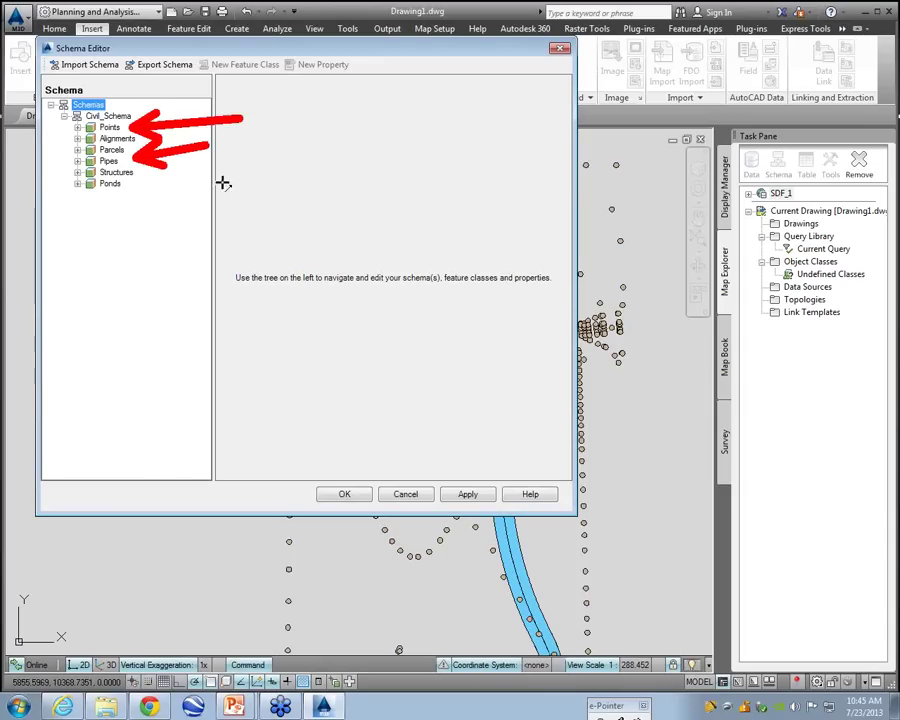
{"action": "left_click_drag", "start_coordinate": [203, 187], "coordinate": [101, 200]}
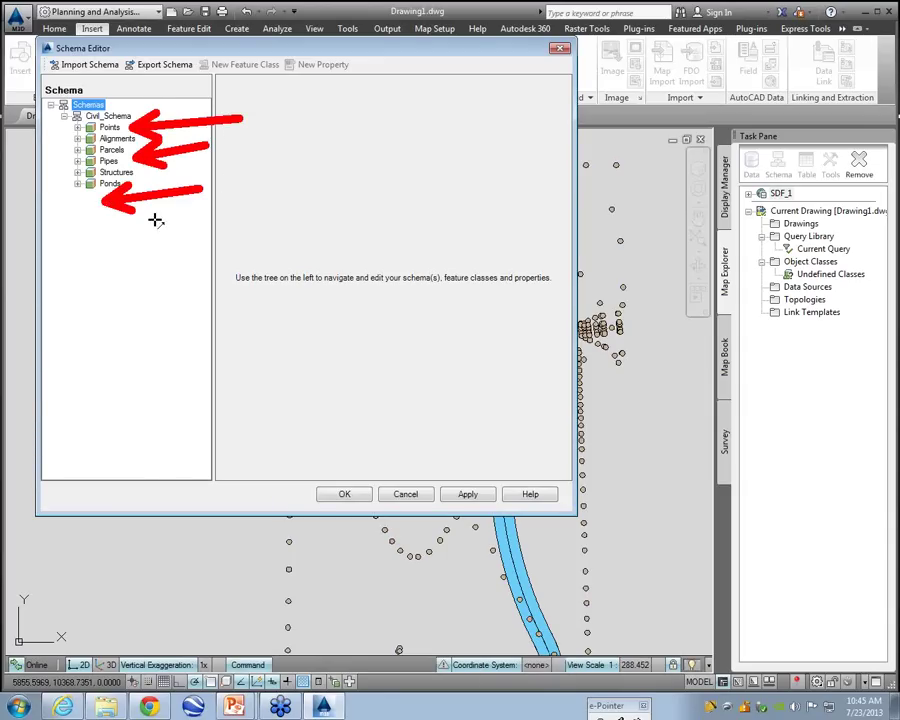
{"action": "key", "text": "Escape"}
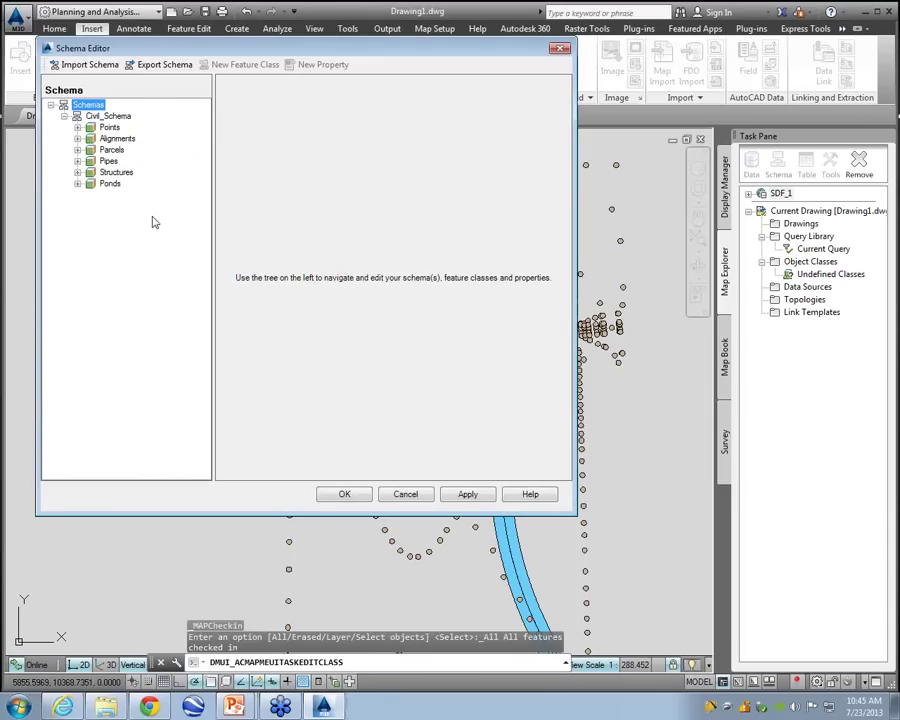
- Examine the Points, Alignments and Ponds feature classes, including the Geom and FeatId properties of Ponds
{"action": "left_click", "coordinate": [108, 127]}
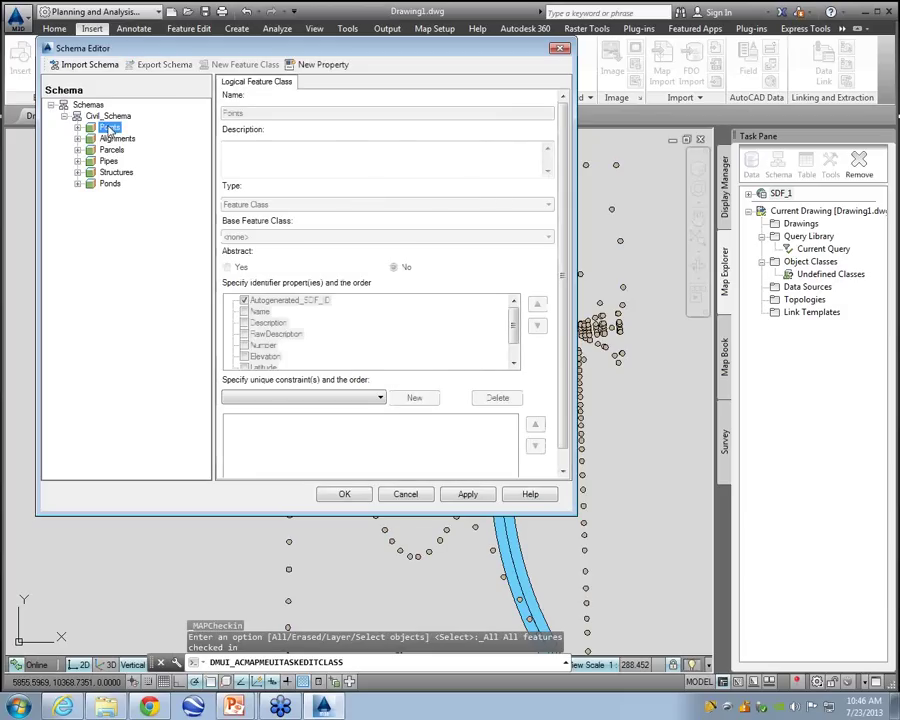
{"action": "left_click", "coordinate": [117, 138]}
{"action": "left_click", "coordinate": [110, 184]}
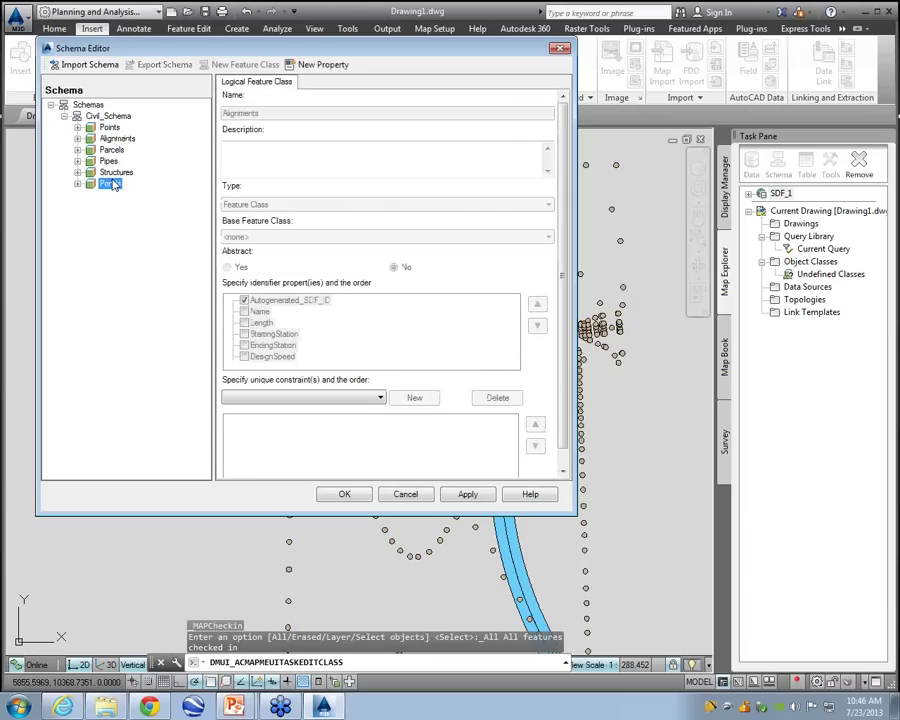
{"action": "left_click", "coordinate": [78, 185]}
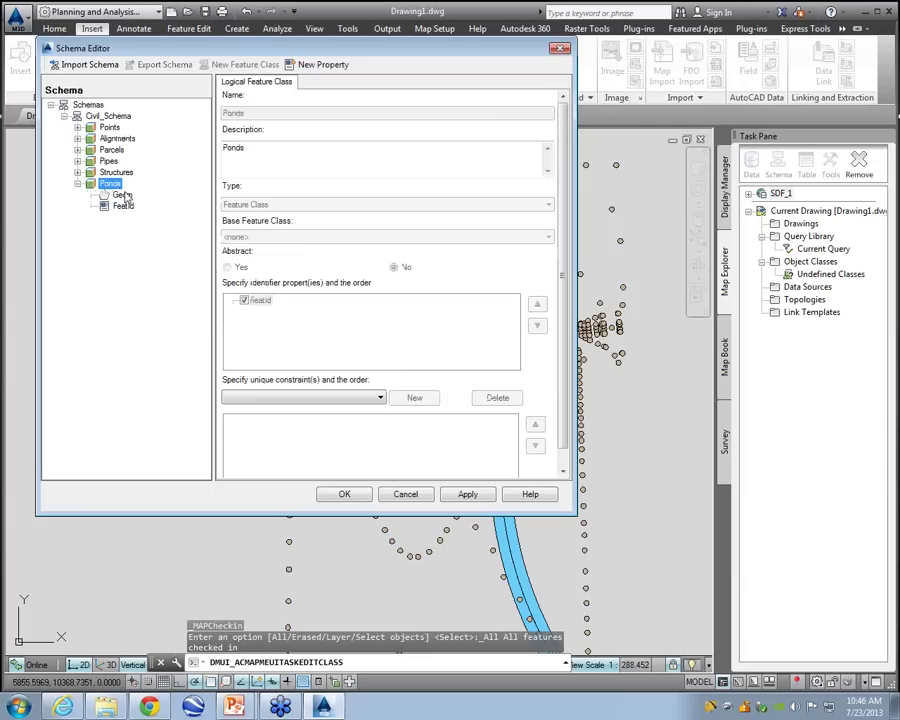
{"action": "left_click", "coordinate": [122, 198]}
{"action": "left_click", "coordinate": [123, 206]}
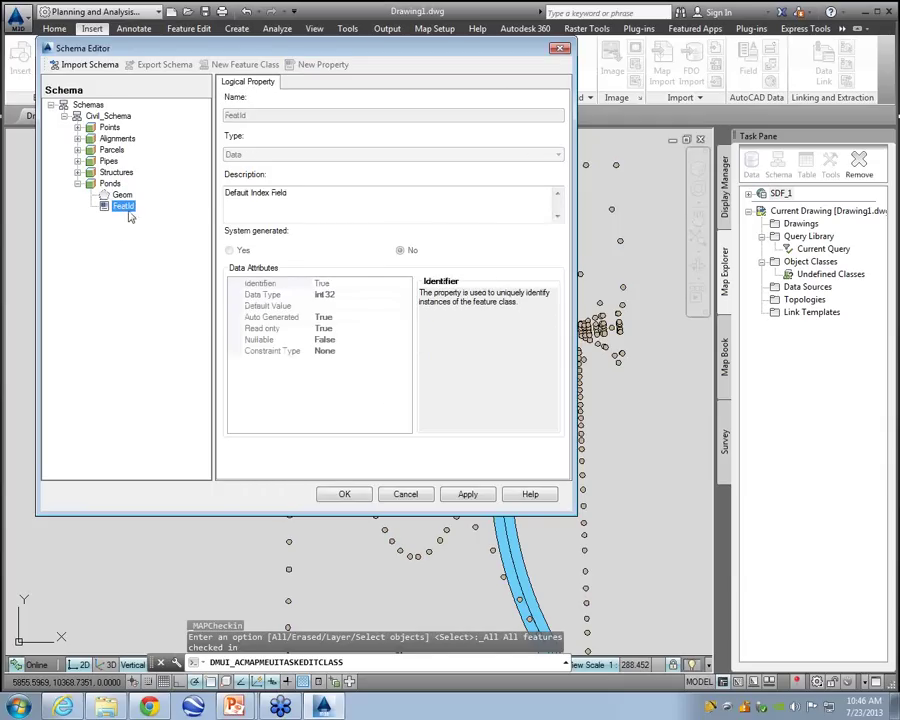
{"action": "left_click", "coordinate": [112, 184]}
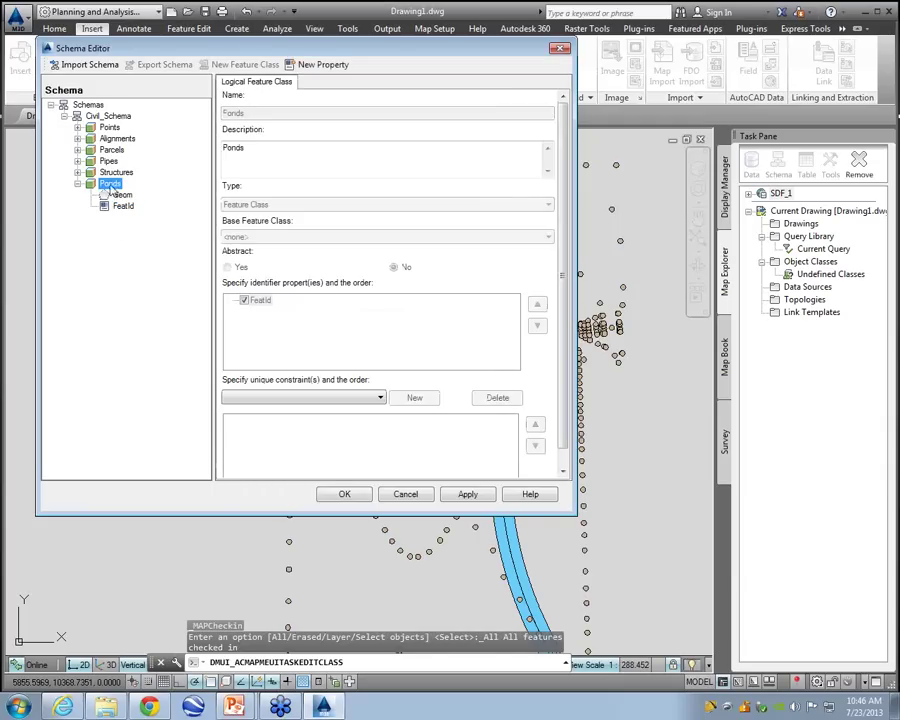
- Add a new property named Depth to the Ponds feature class, and mark Apply and OK with red arrows
{"action": "right_click", "coordinate": [111, 191]}
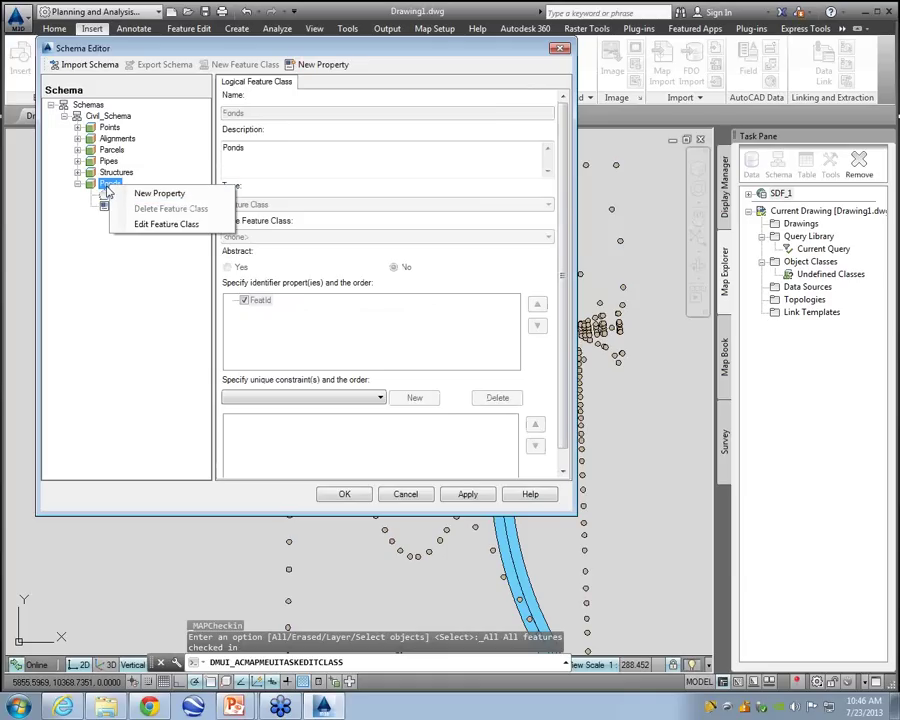
{"action": "left_click", "coordinate": [150, 193]}
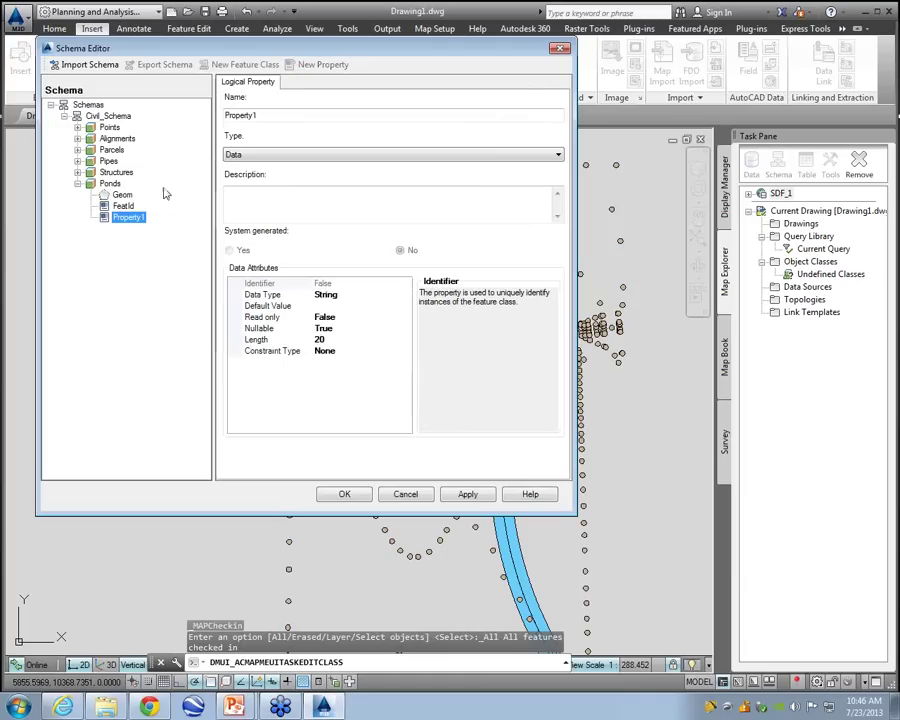
{"action": "left_click_drag", "start_coordinate": [257, 115], "coordinate": [207, 115]}
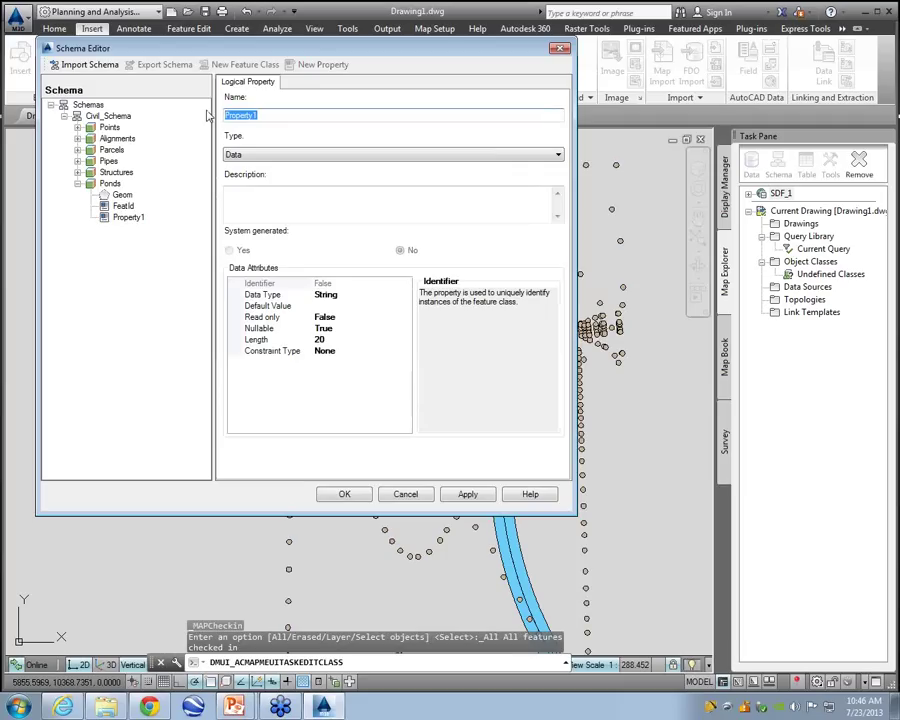
{"action": "type", "text": "Depth"}
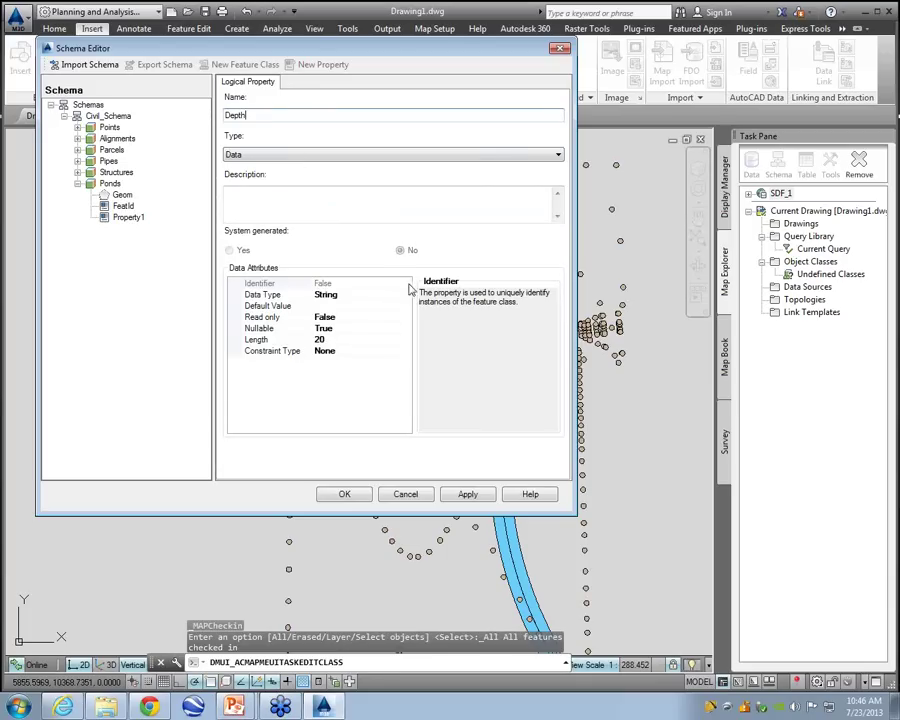
{"action": "left_click_drag", "start_coordinate": [414, 240], "coordinate": [472, 470]}
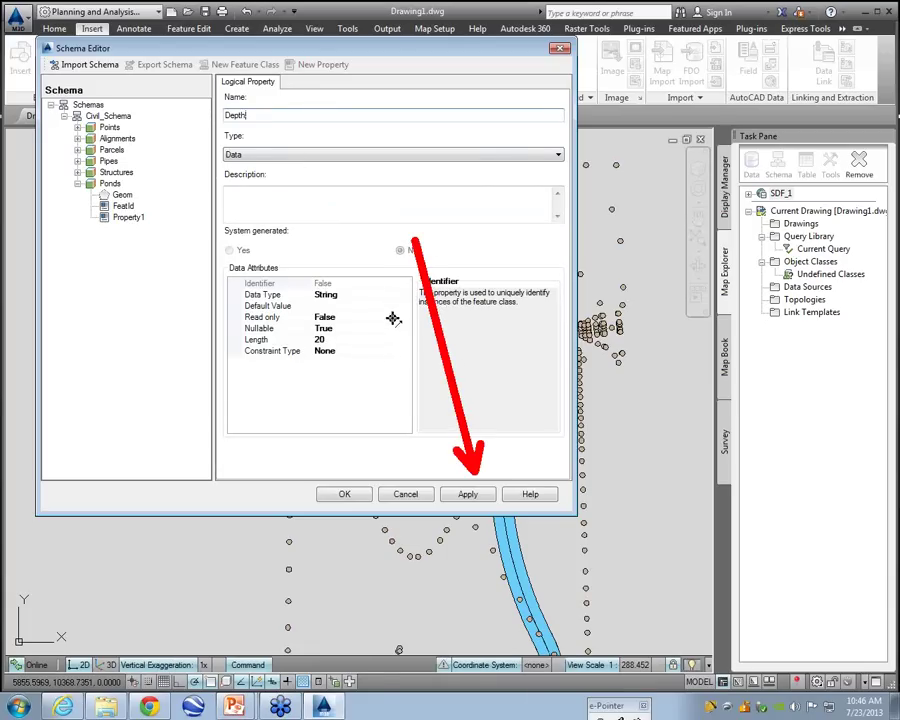
{"action": "left_click_drag", "start_coordinate": [393, 318], "coordinate": [347, 476]}
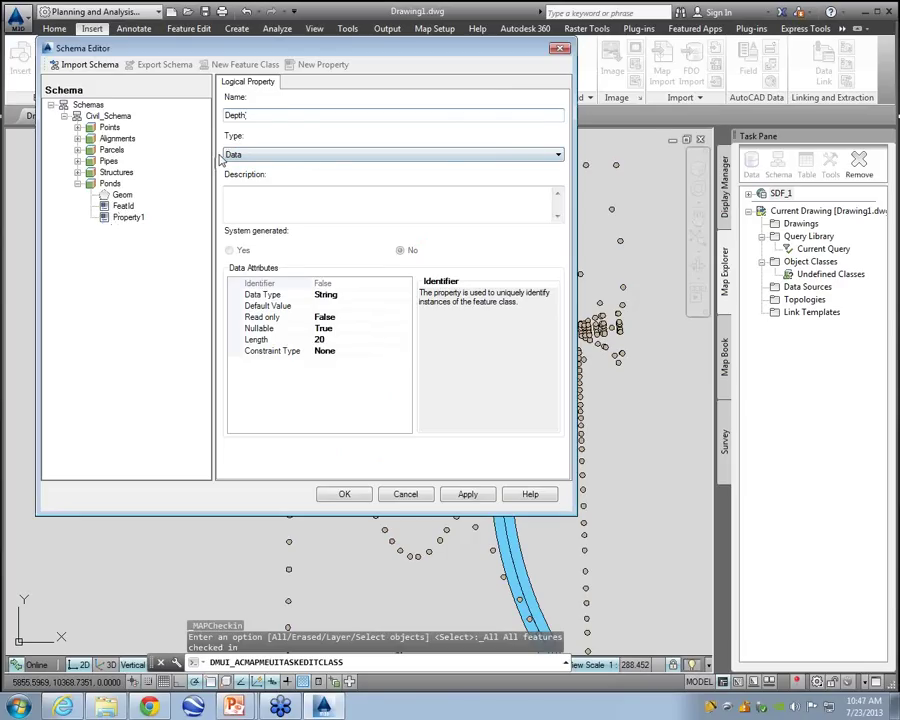
- Set the Depth property's data type to Int32 and its description to "Depth of Pond", and apply the schema changes
{"action": "left_click", "coordinate": [385, 295]}
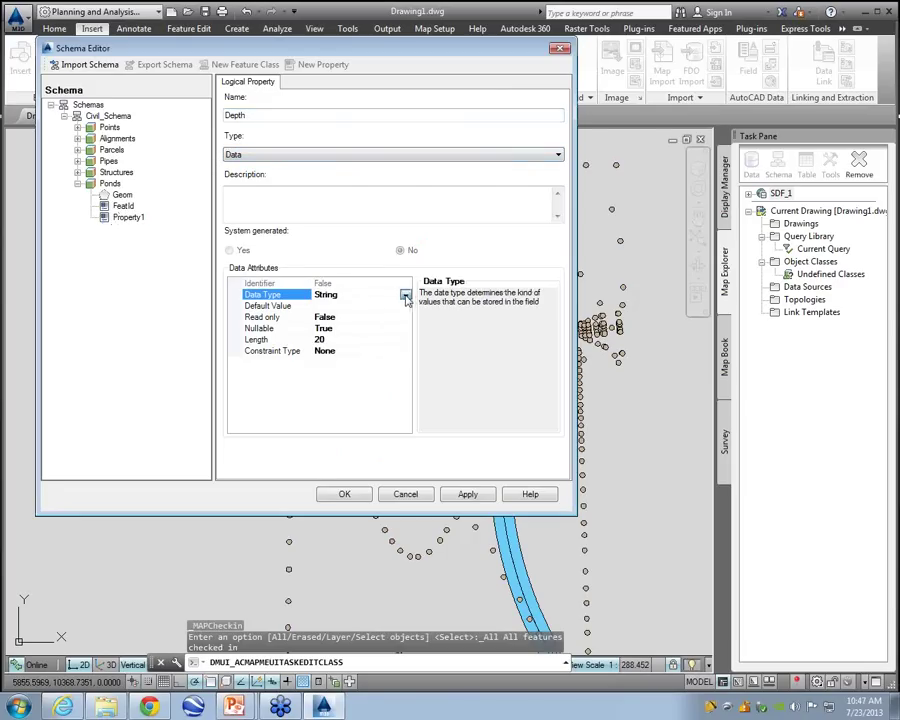
{"action": "left_click", "coordinate": [405, 296]}
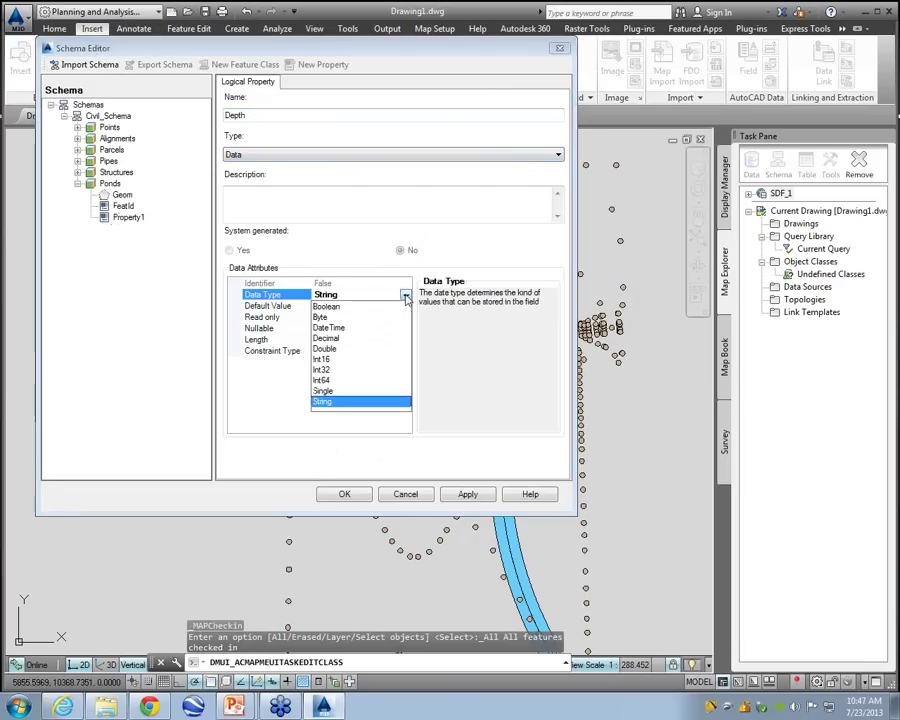
{"action": "left_click", "coordinate": [321, 370]}
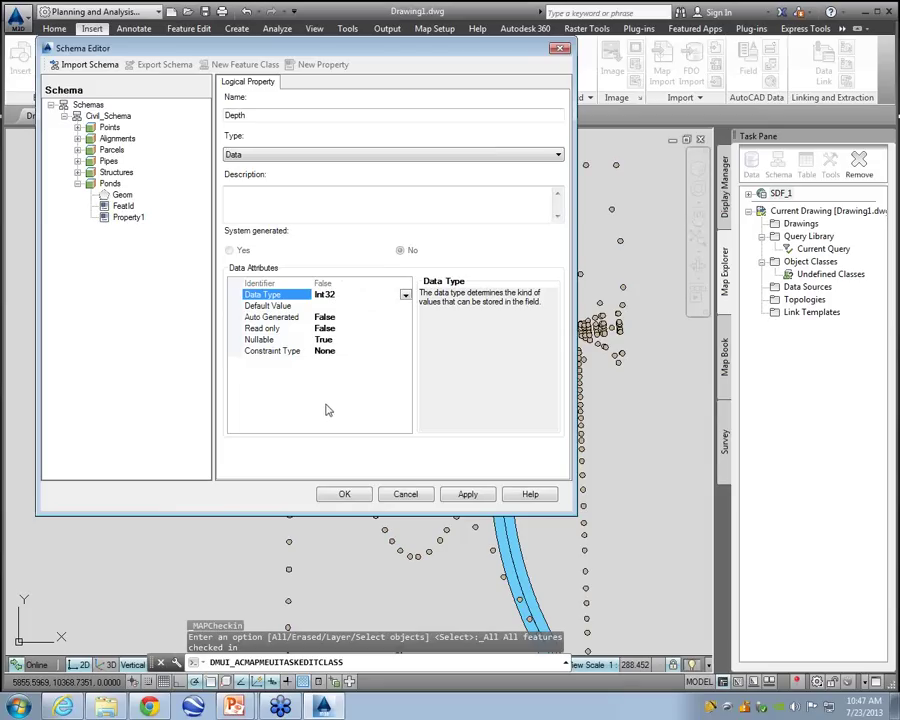
{"action": "left_click", "coordinate": [245, 198]}
{"action": "type", "text": "Dep"}
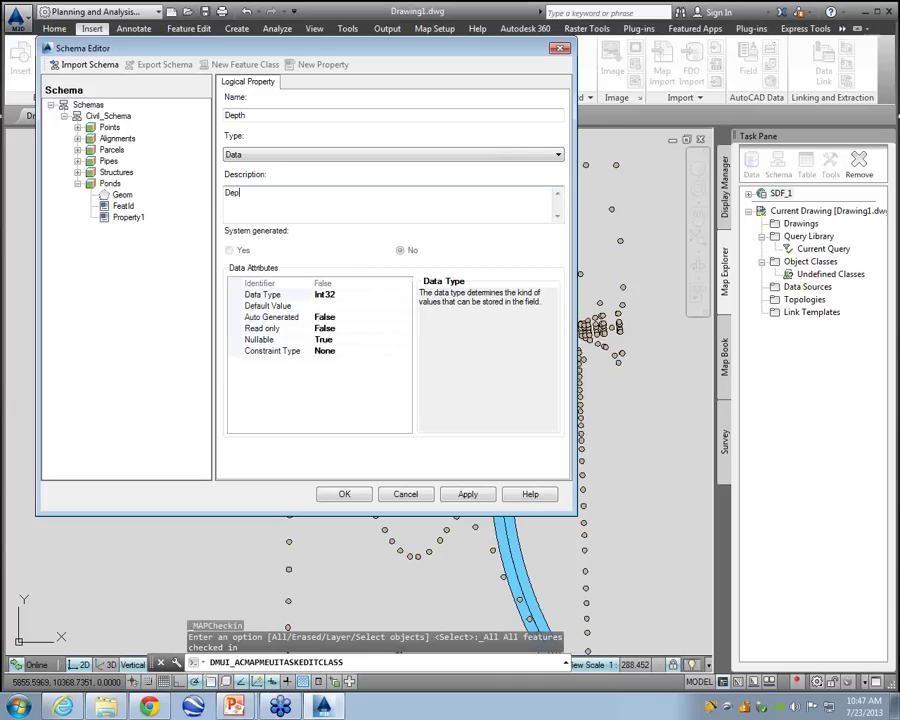
{"action": "type", "text": "th of Pond"}
{"action": "left_click", "coordinate": [468, 494]}
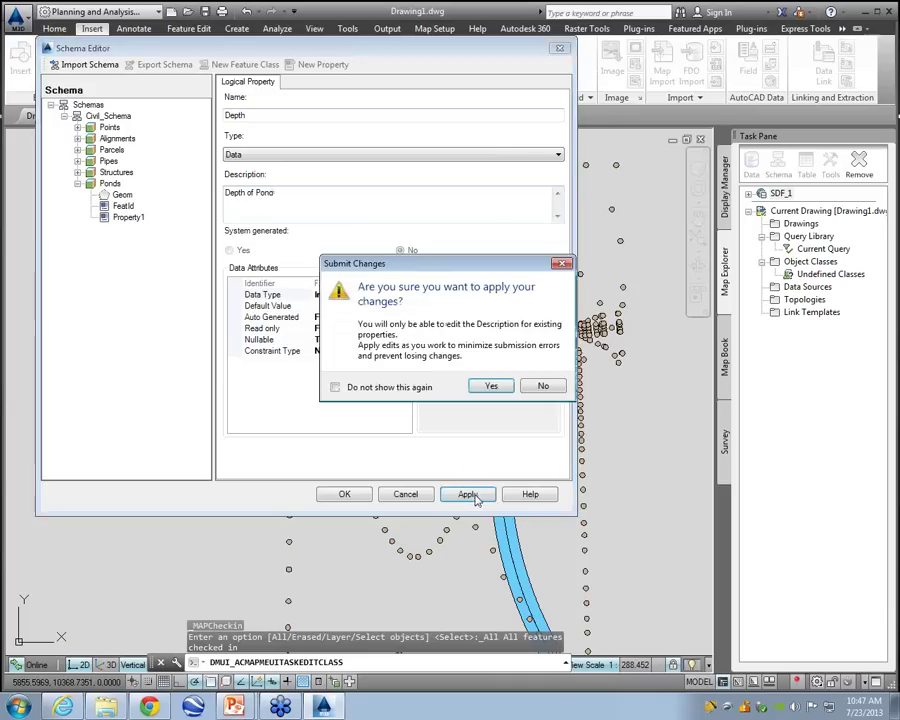
{"action": "left_click", "coordinate": [489, 386]}
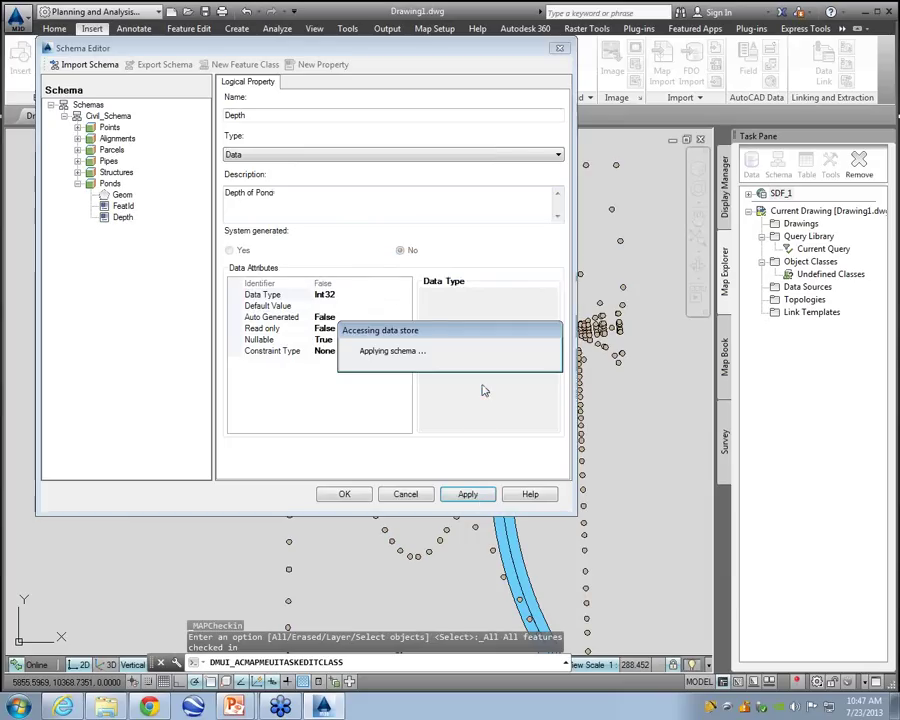
- Try to delete the Depth property from the Ponds feature class
{"action": "right_click", "coordinate": [124, 218]}
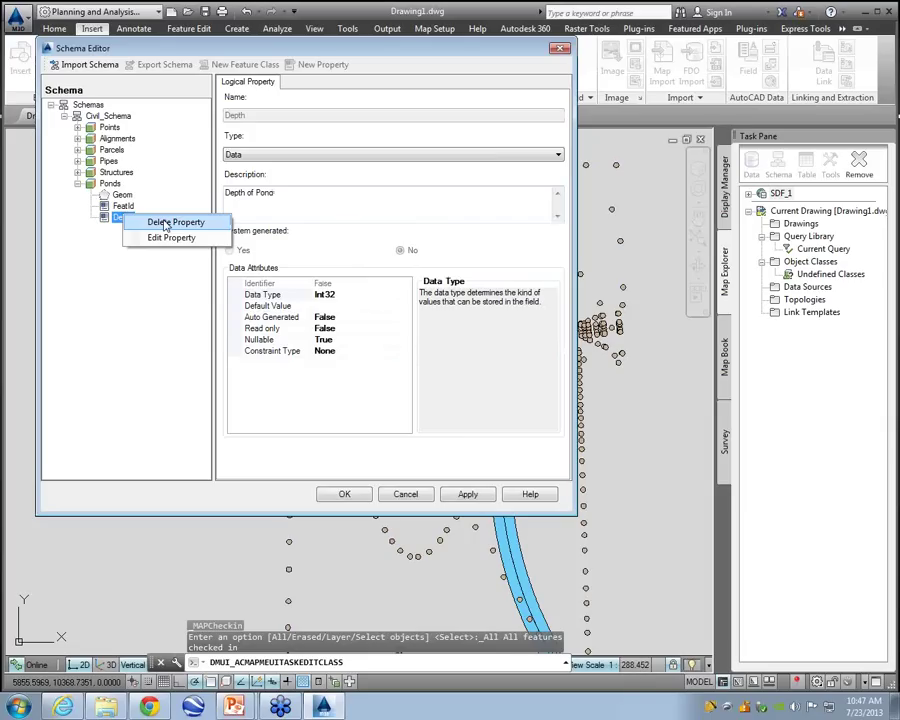
{"action": "left_click", "coordinate": [166, 222]}
{"action": "left_click", "coordinate": [311, 313]}
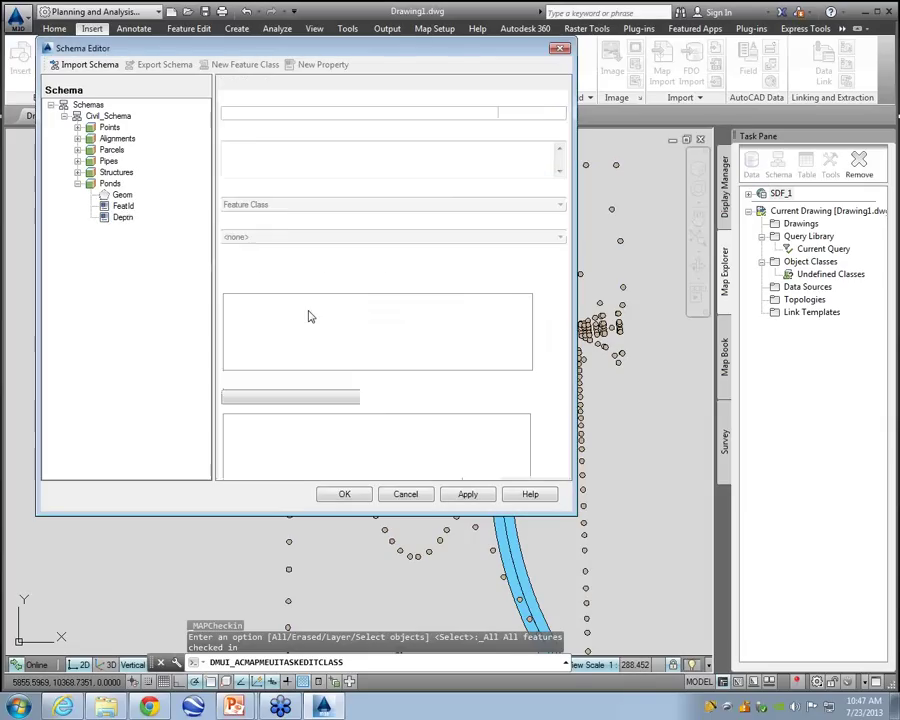
- Try to re-create the Ponds property Depth with data type Int32 and apply it, then cancel the schema editing
{"action": "right_click", "coordinate": [104, 190]}
{"action": "left_click", "coordinate": [150, 193]}
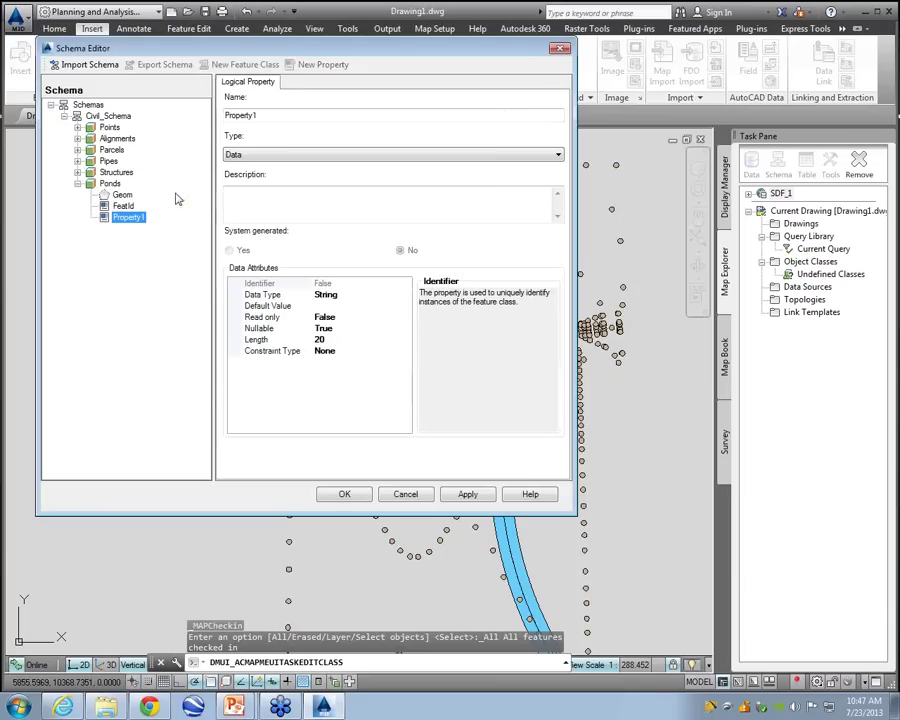
{"action": "left_click_drag", "start_coordinate": [268, 114], "coordinate": [195, 126]}
{"action": "type", "text": "D"}
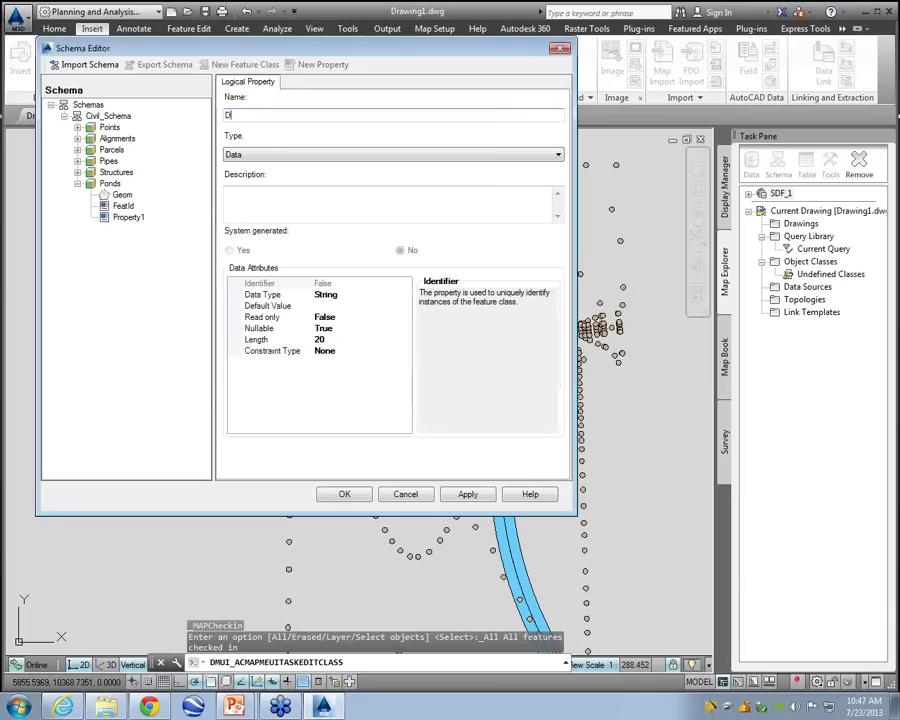
{"action": "type", "text": "epth"}
{"action": "left_click", "coordinate": [363, 295]}
{"action": "left_click", "coordinate": [405, 296]}
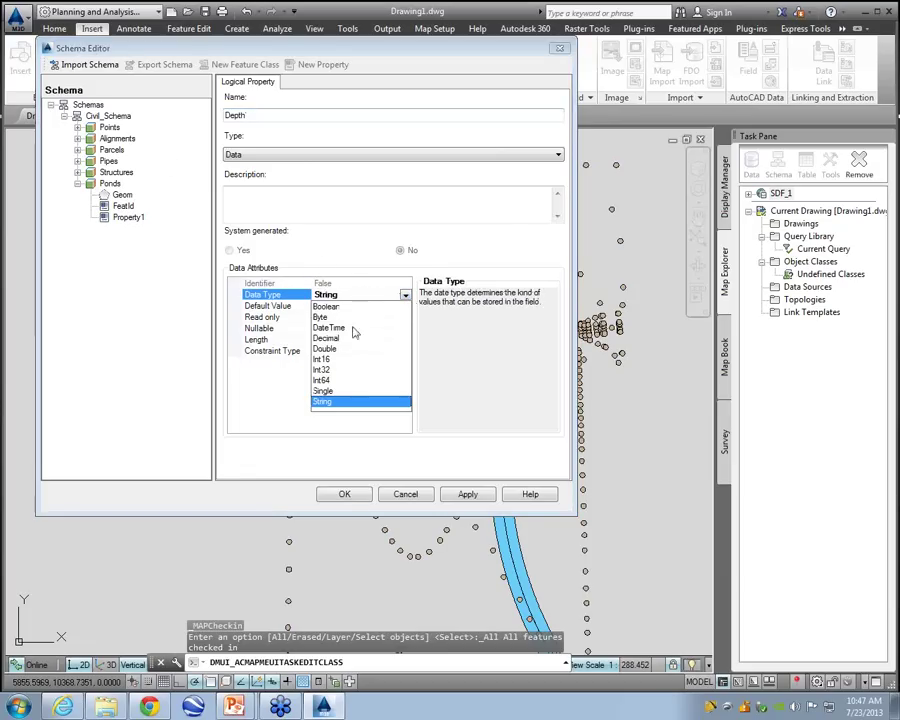
{"action": "left_click", "coordinate": [336, 370]}
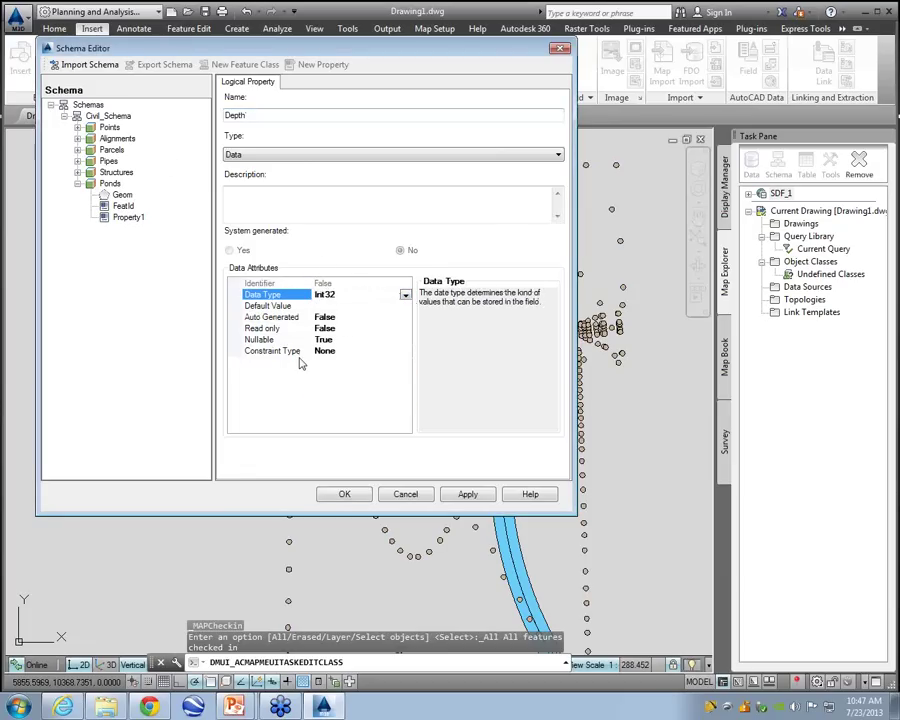
{"action": "left_click", "coordinate": [468, 494]}
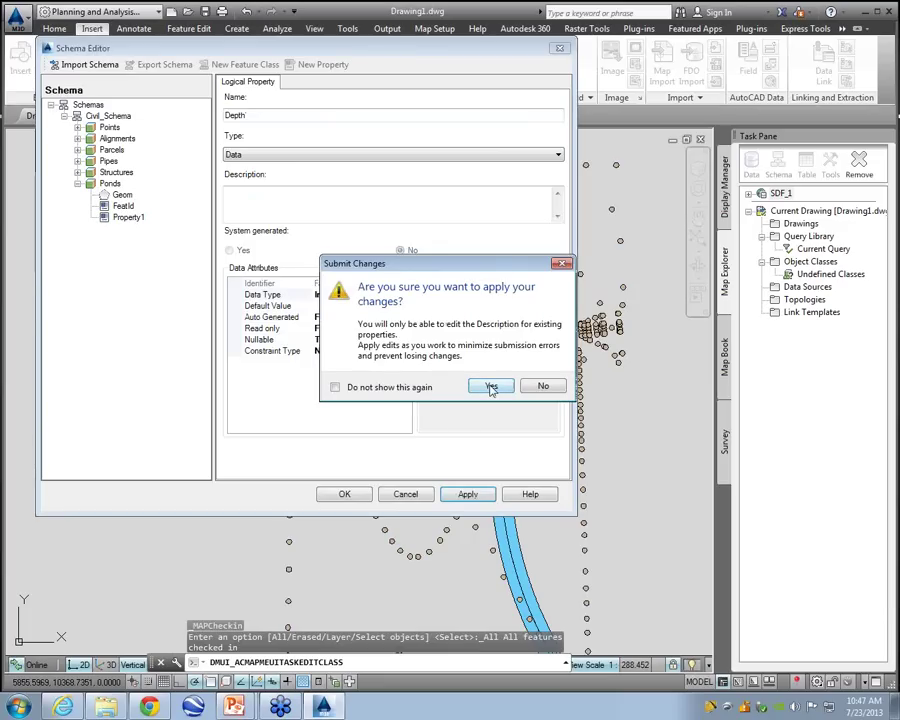
{"action": "left_click", "coordinate": [491, 387]}
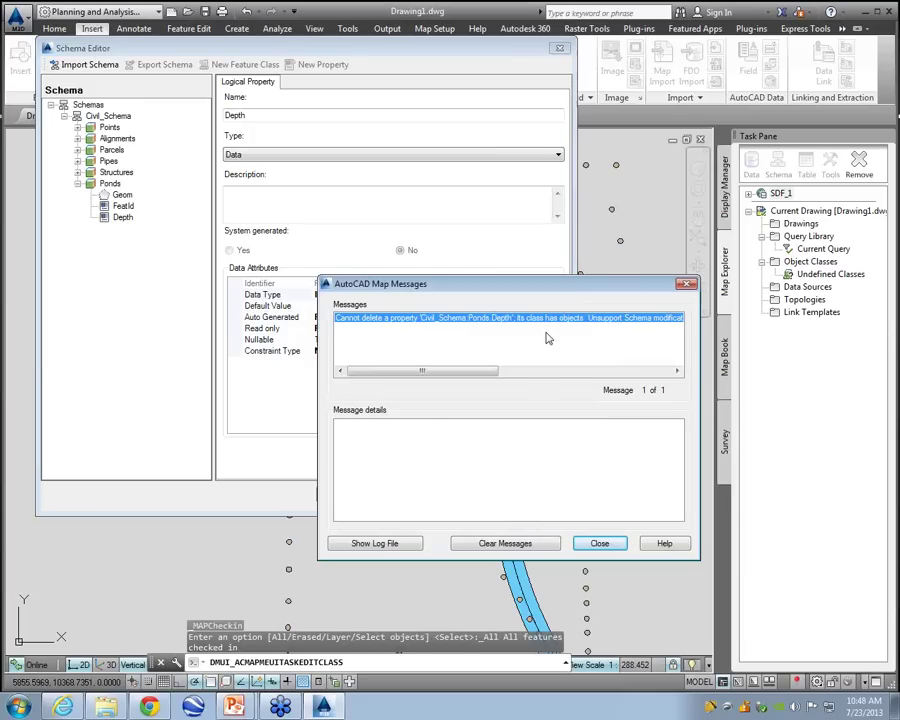
{"action": "left_click", "coordinate": [596, 545]}
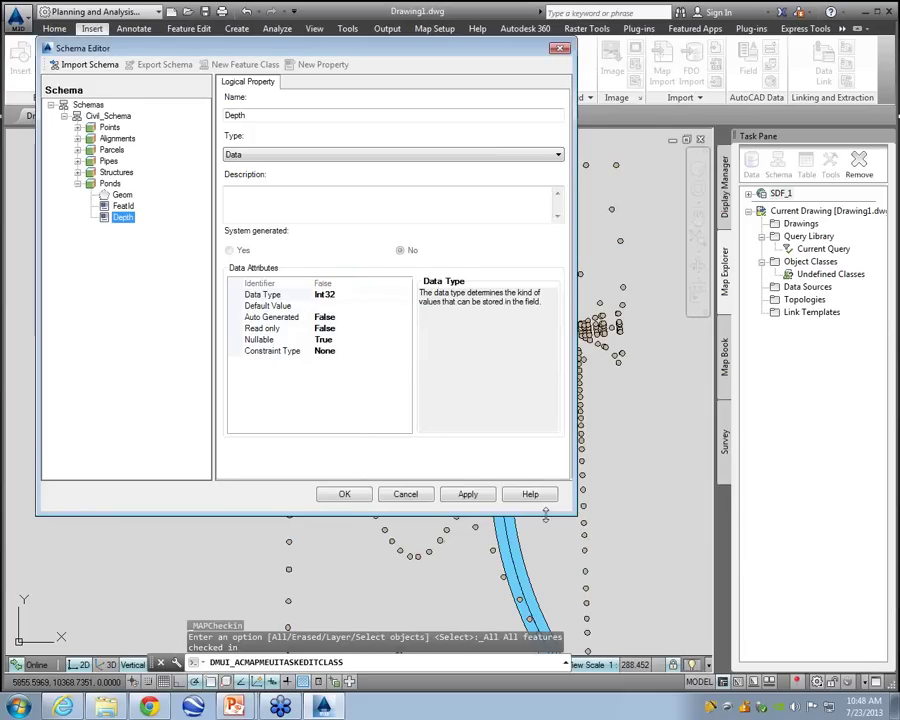
{"action": "left_click", "coordinate": [407, 494]}
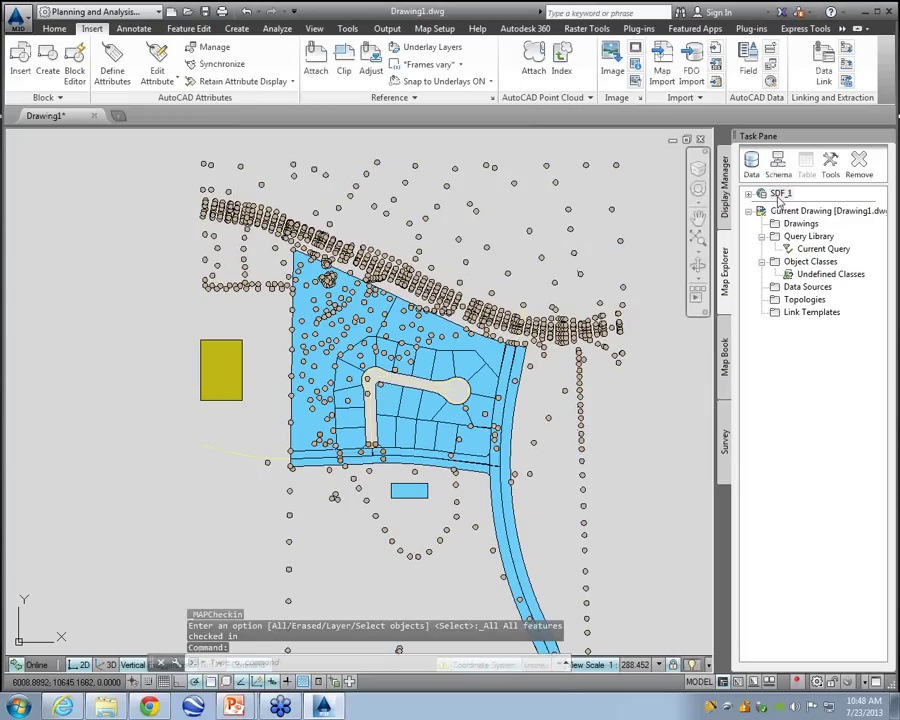
- Reopen the SDF_1 schema for editing, expand Civil_Schema and Ponds, and show the Depth property's definition
{"action": "left_click", "coordinate": [778, 162]}
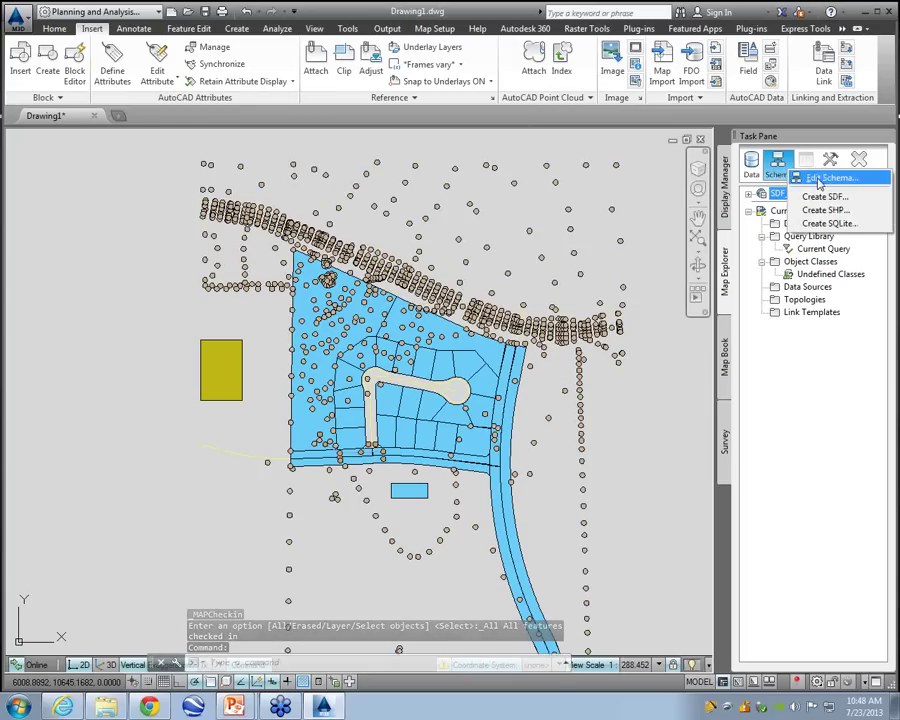
{"action": "left_click", "coordinate": [819, 180]}
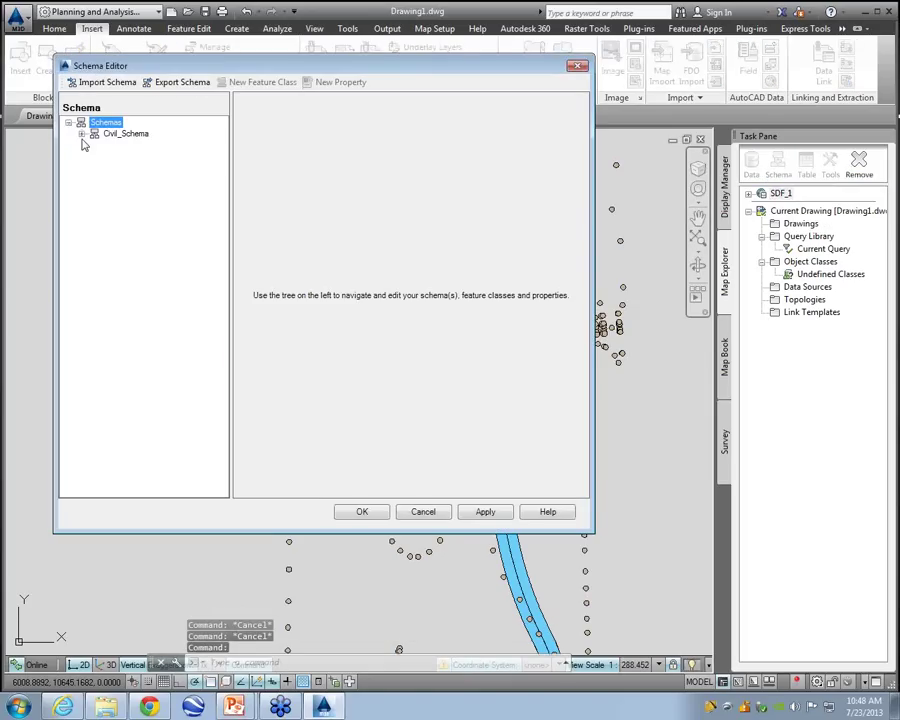
{"action": "left_click", "coordinate": [82, 134]}
{"action": "left_click", "coordinate": [95, 201]}
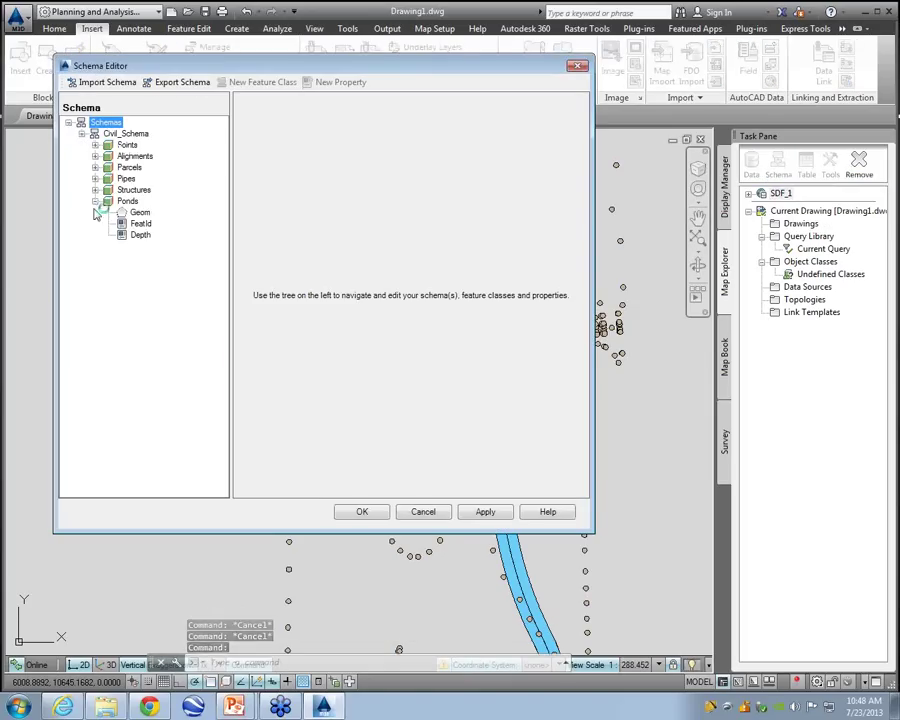
{"action": "left_click", "coordinate": [140, 235]}
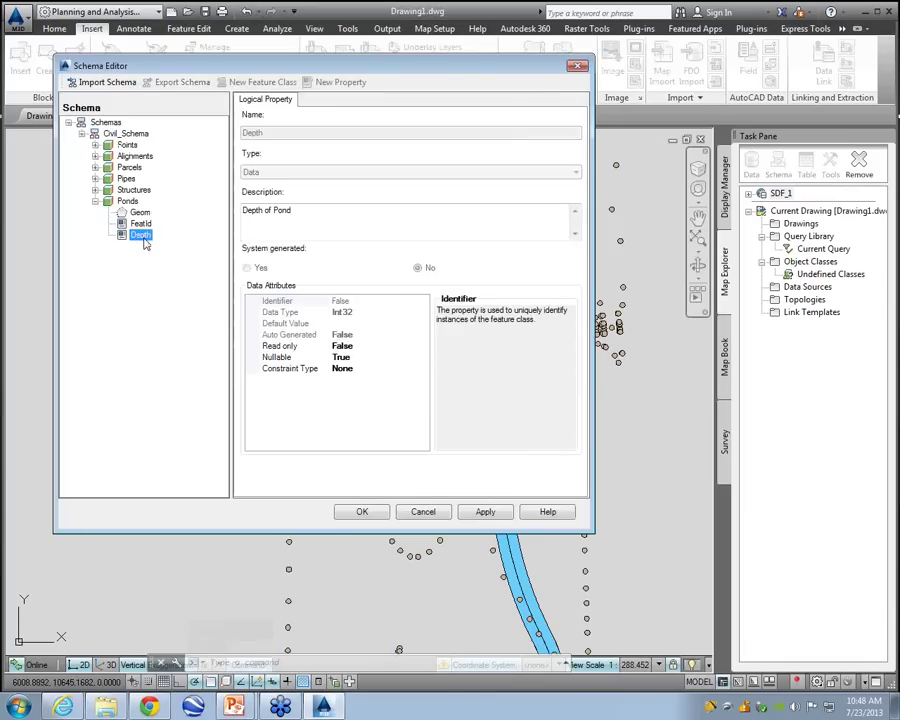
- Add a new property named Type to the Ponds feature class
{"action": "left_click", "coordinate": [129, 202]}
{"action": "right_click", "coordinate": [131, 205]}
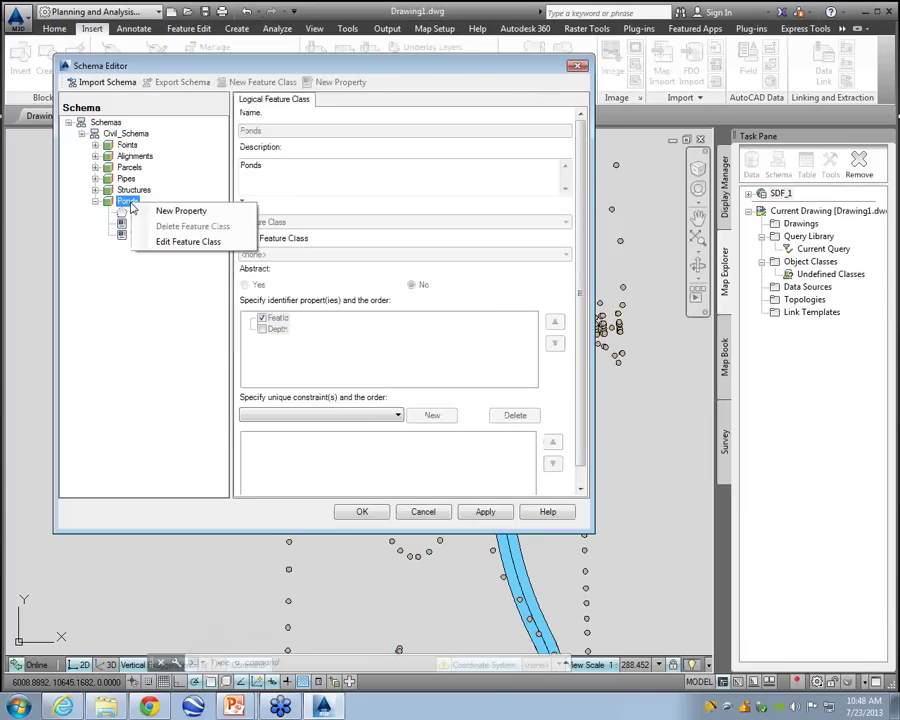
{"action": "left_click", "coordinate": [175, 210]}
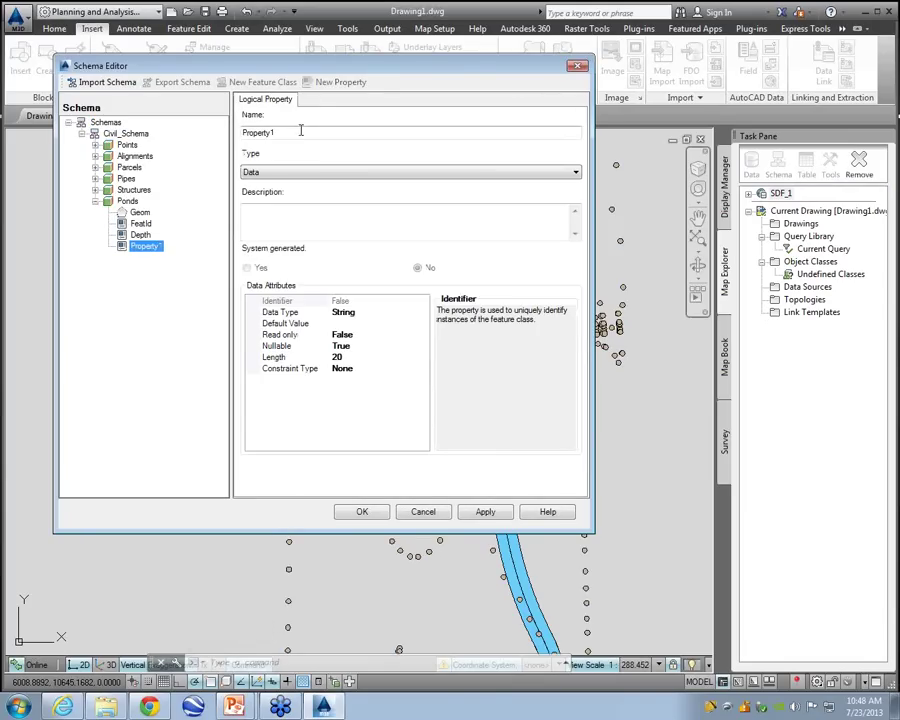
{"action": "left_click_drag", "start_coordinate": [301, 132], "coordinate": [229, 132]}
{"action": "type", "text": "Type"}
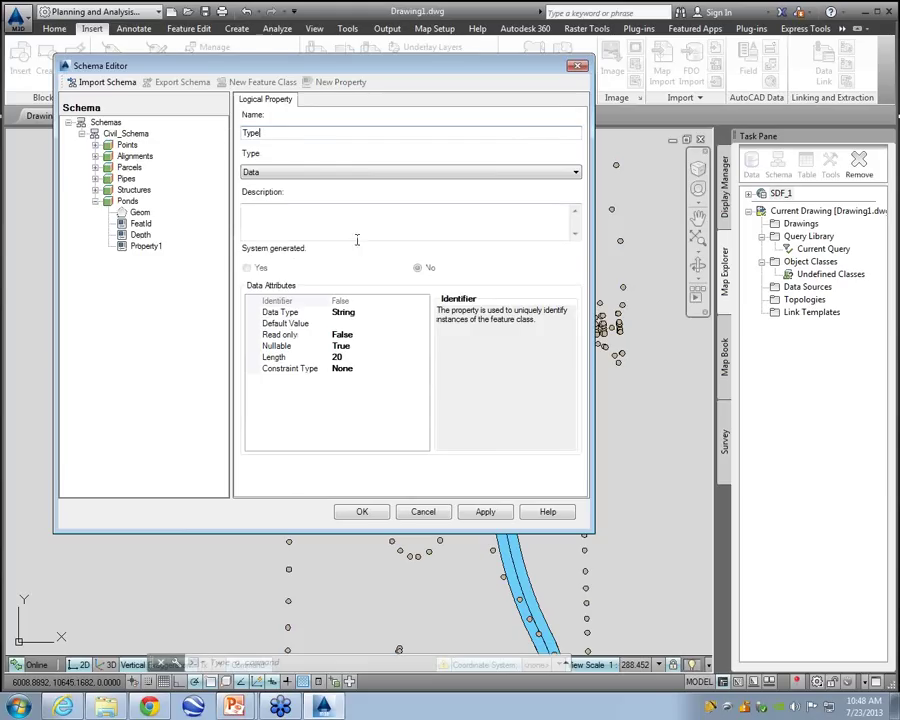
- Set the Type property's constraint type to List, enter A in its value list, and apply the schema changes
{"action": "left_click", "coordinate": [420, 370]}
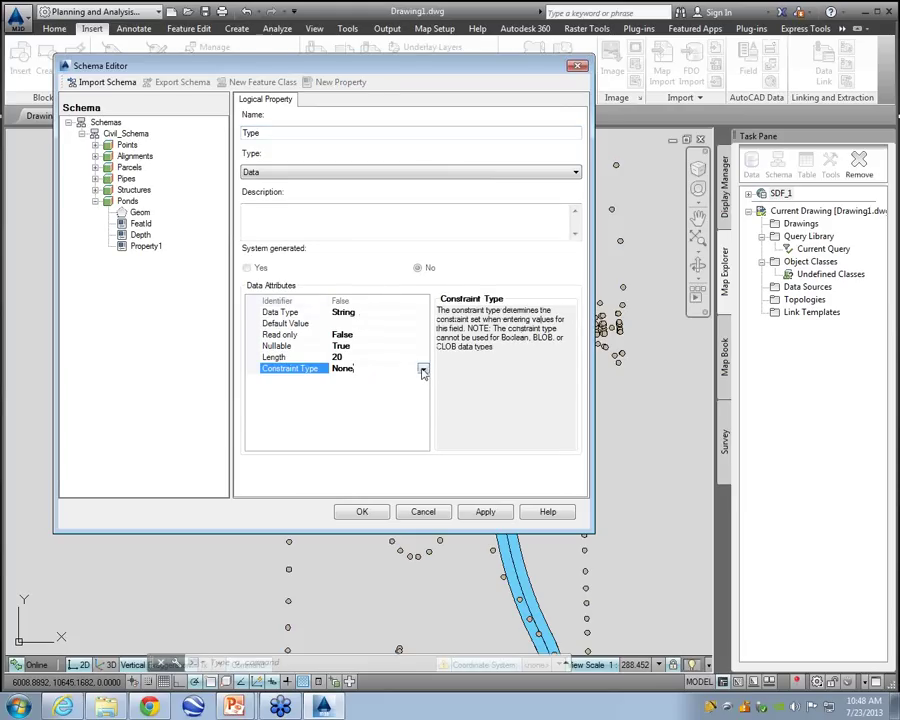
{"action": "left_click", "coordinate": [423, 370]}
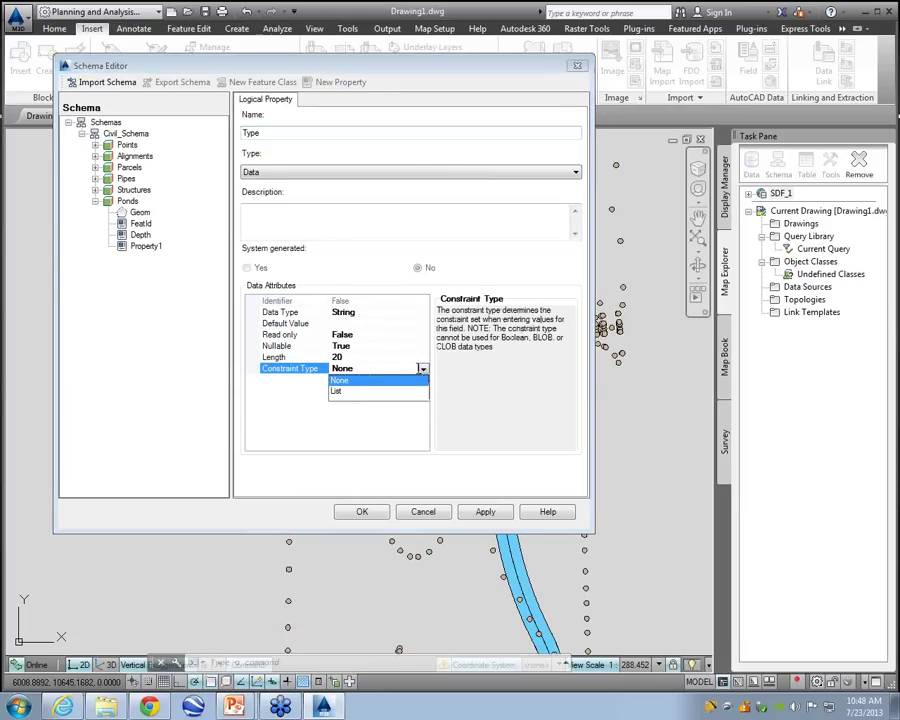
{"action": "left_click", "coordinate": [336, 394]}
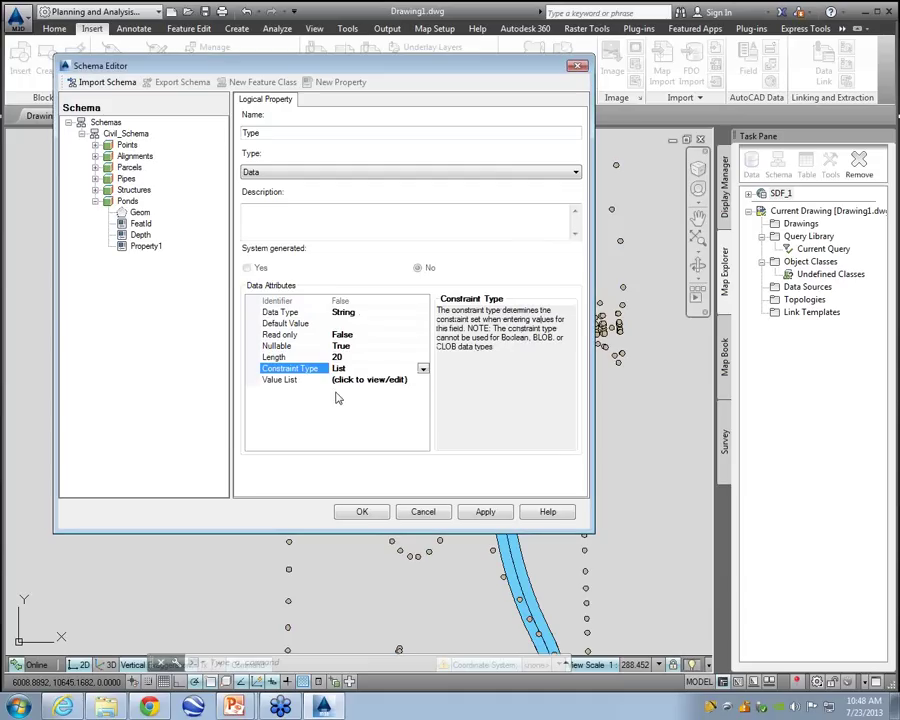
{"action": "left_click", "coordinate": [423, 383]}
{"action": "left_click", "coordinate": [423, 381]}
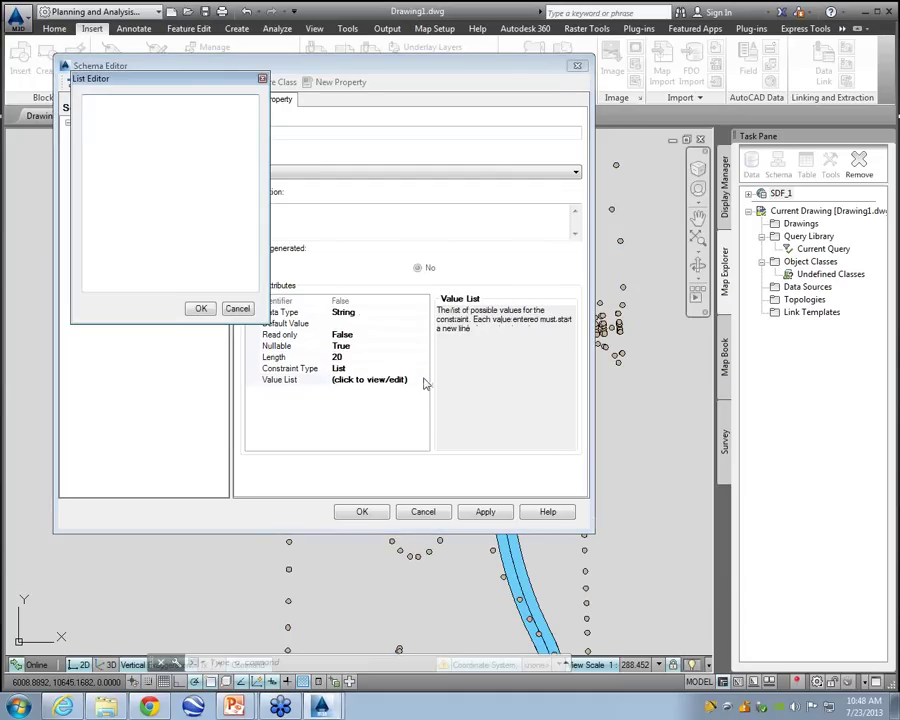
{"action": "type", "text": "A"}
{"action": "left_click", "coordinate": [201, 311]}
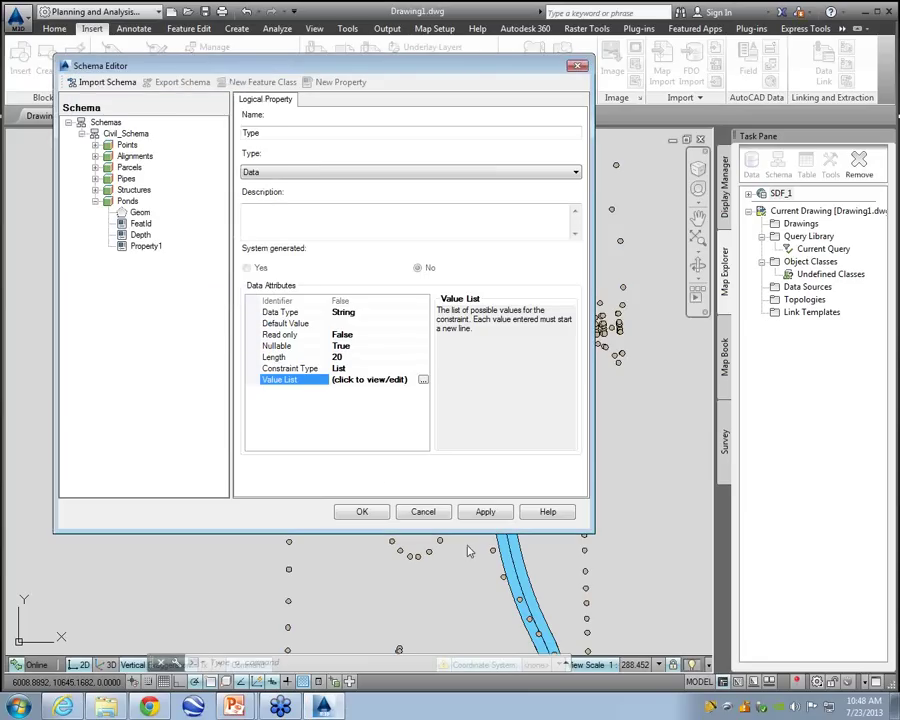
{"action": "left_click", "coordinate": [362, 512]}
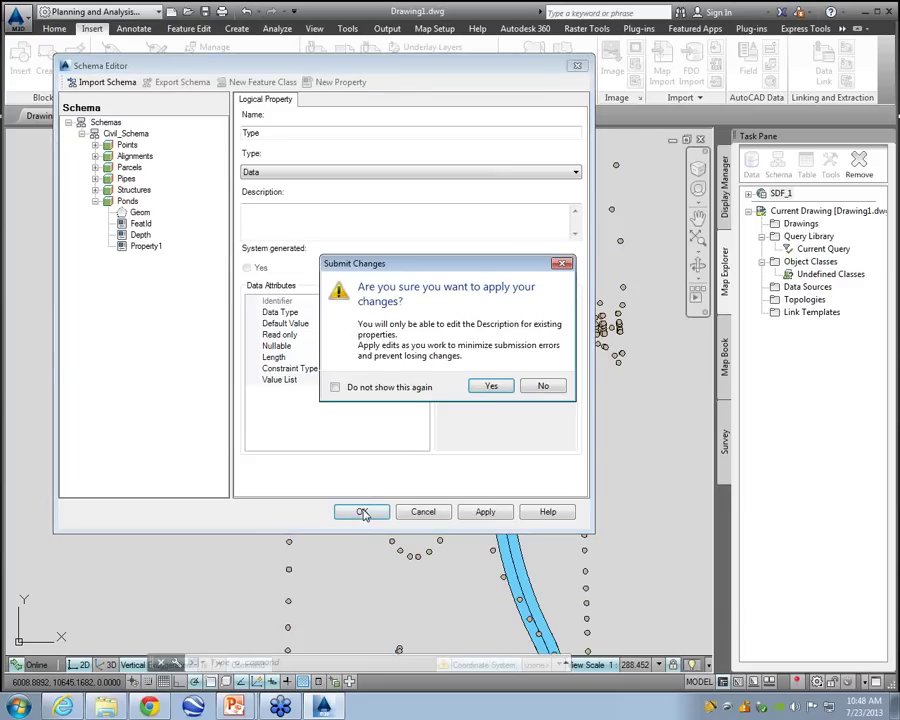
{"action": "left_click", "coordinate": [491, 386]}
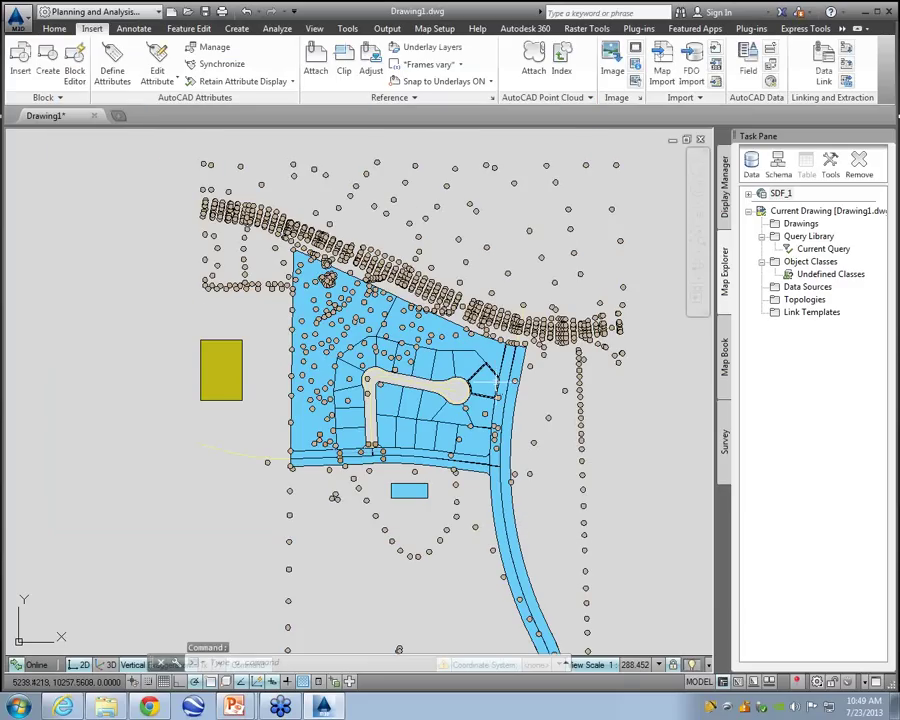
{"action": "mouse_move", "coordinate": [495, 383]}
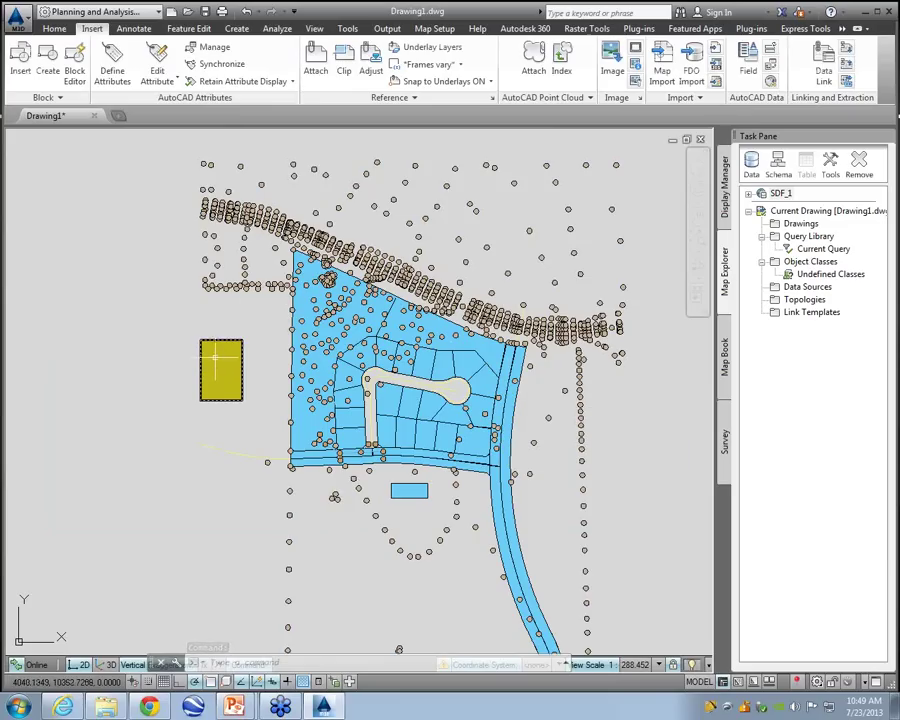
{"action": "left_click", "coordinate": [726, 205]}
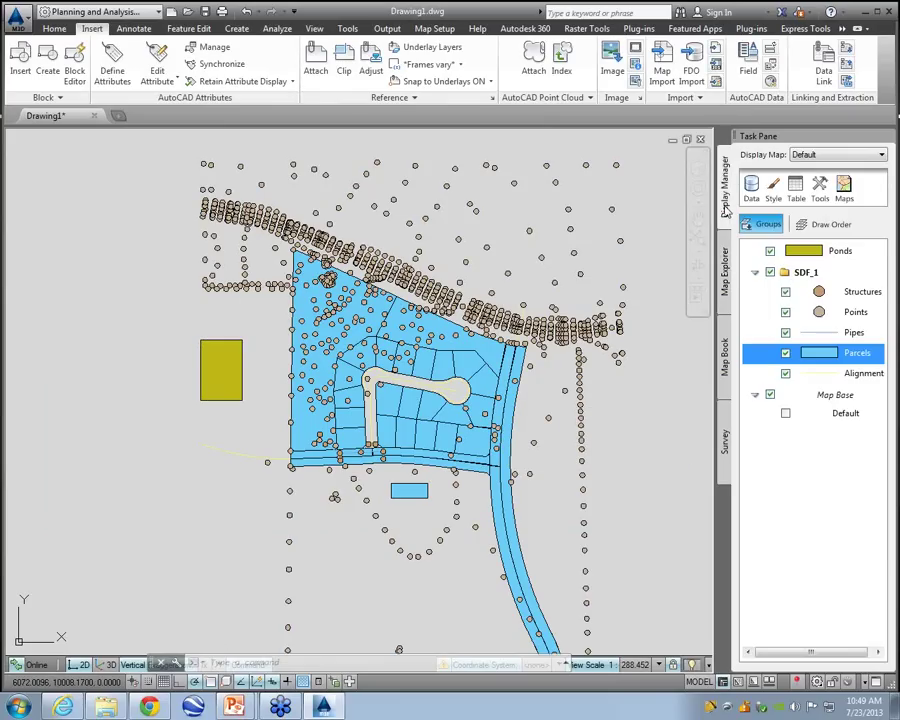
{"action": "left_click_drag", "start_coordinate": [474, 402], "coordinate": [772, 322]}
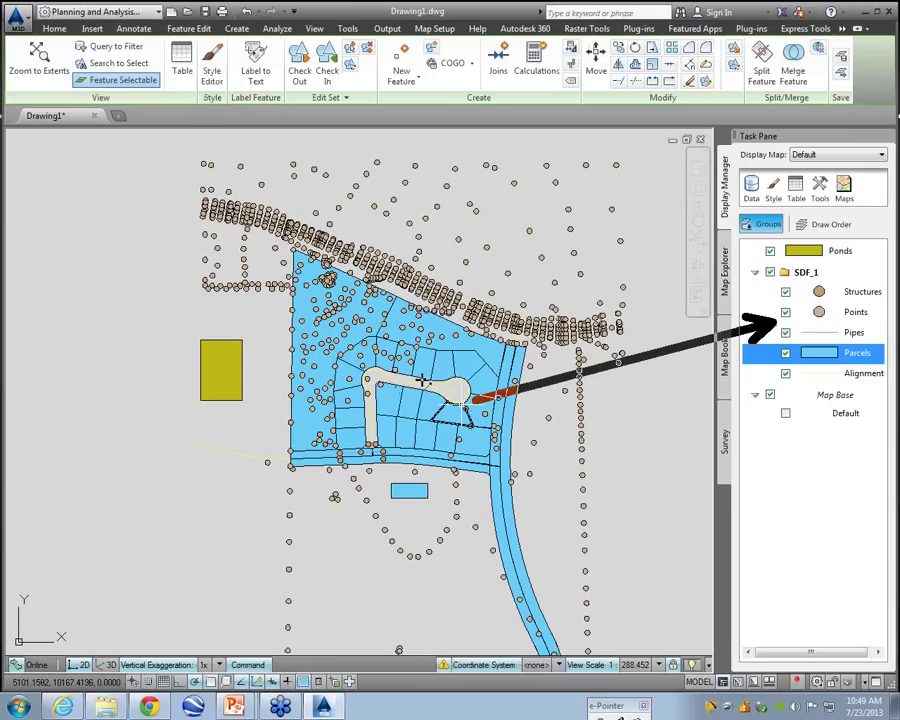
{"action": "left_click", "coordinate": [726, 275]}
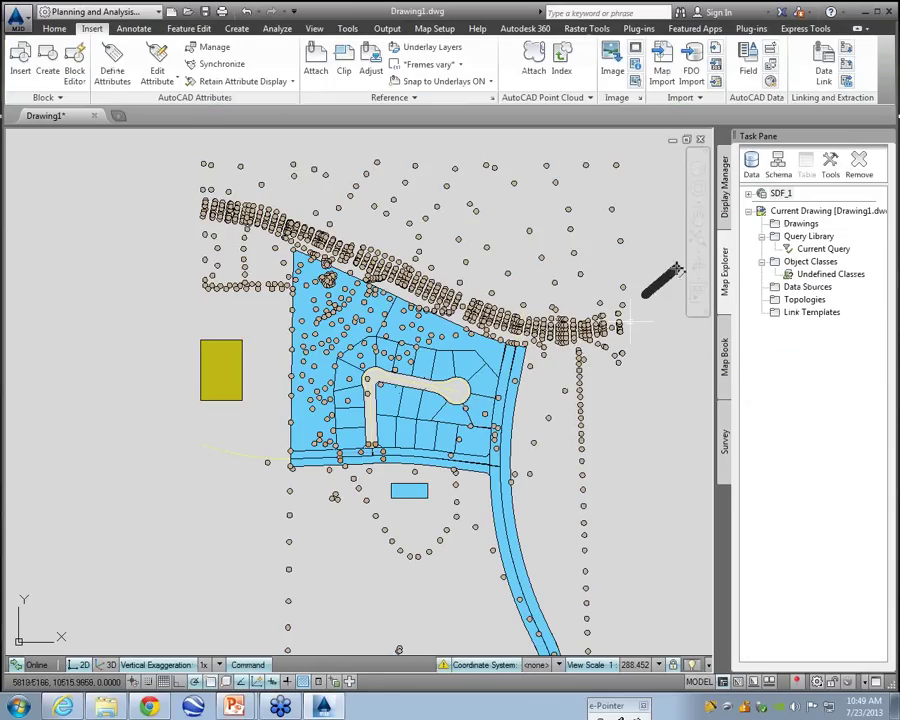
{"action": "left_click_drag", "start_coordinate": [676, 268], "coordinate": [783, 173]}
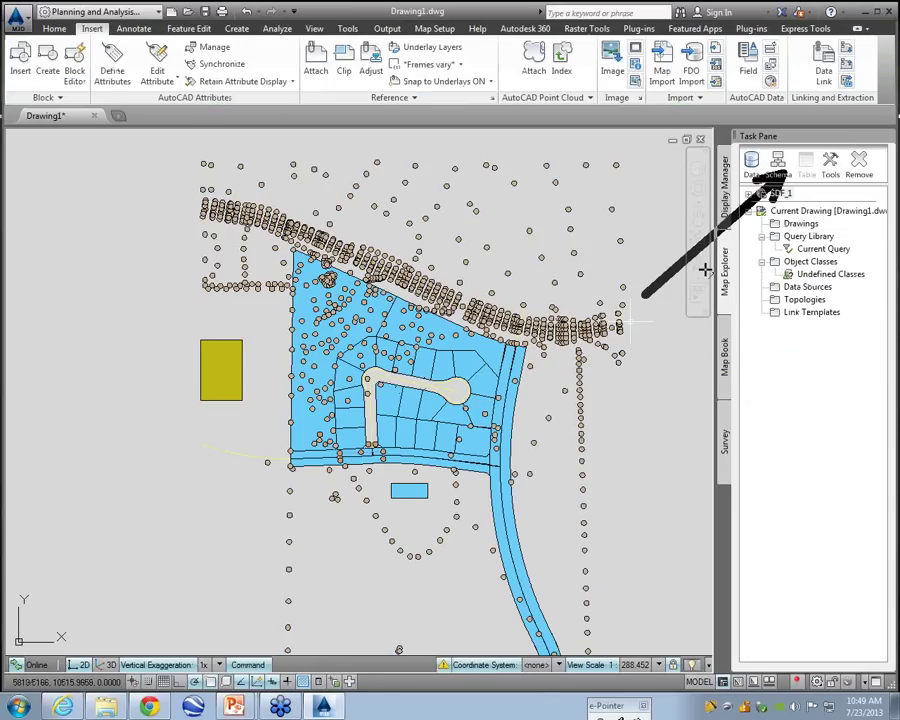
- Select the pond polygon, examine its Depth and Type feature properties, and clear the selection
{"action": "left_click", "coordinate": [203, 341]}
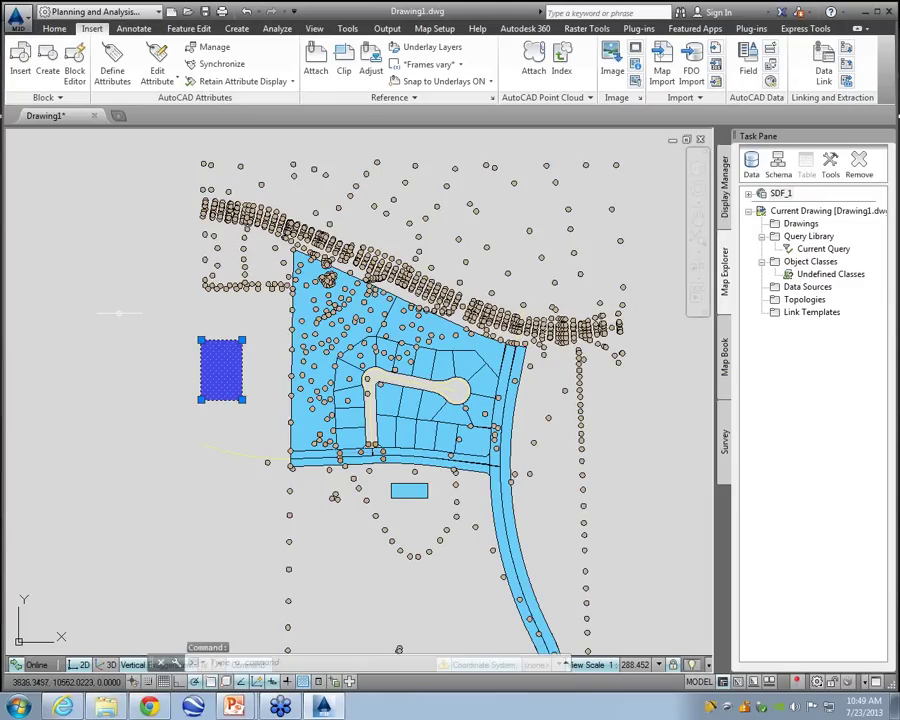
{"action": "key", "text": "ctrl+1"}
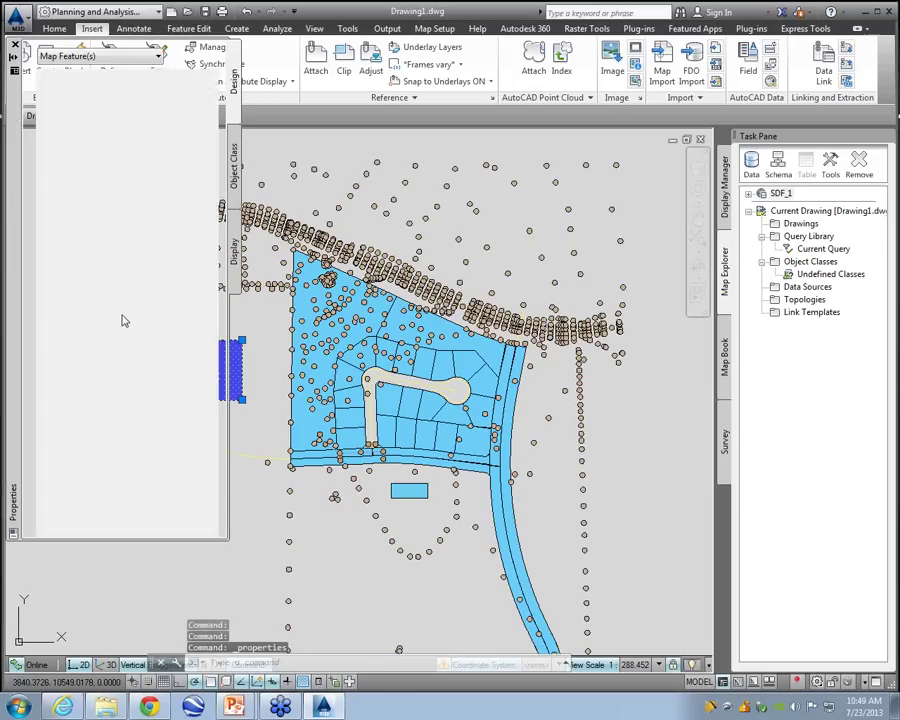
{"action": "middle_click_drag", "start_coordinate": [240, 310], "coordinate": [457, 320]}
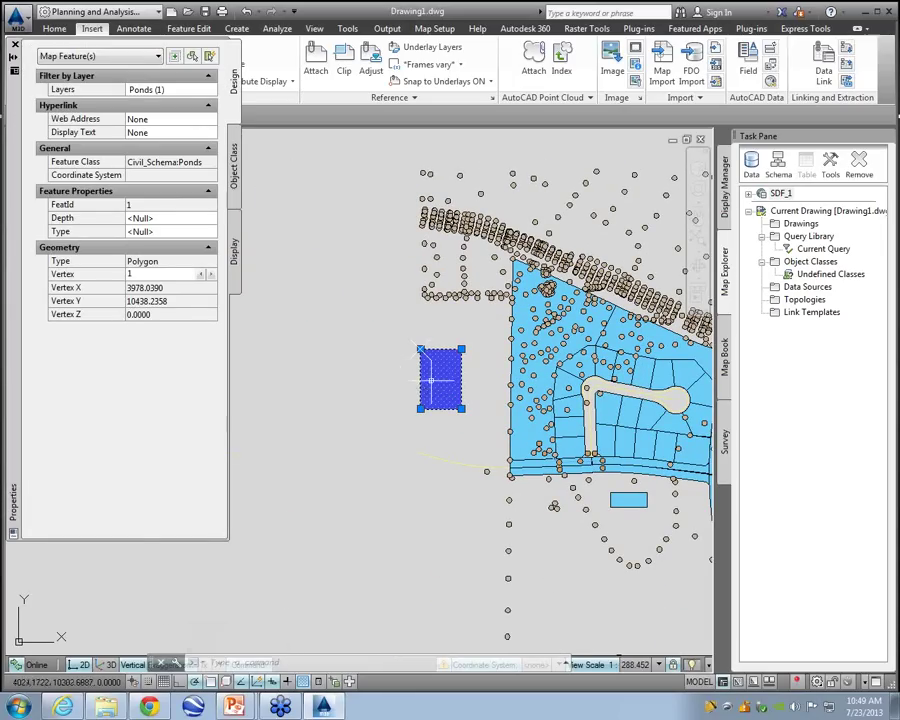
{"action": "key", "text": "Escape"}
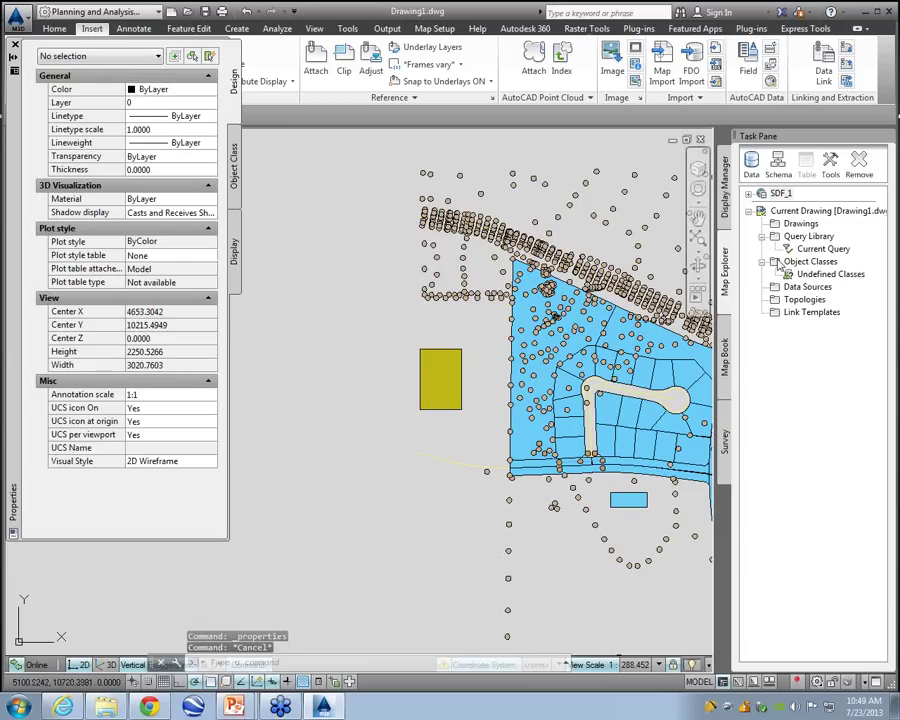
- View the data table of the Ponds layer, then close the Properties palette and the table
{"action": "left_click", "coordinate": [726, 210]}
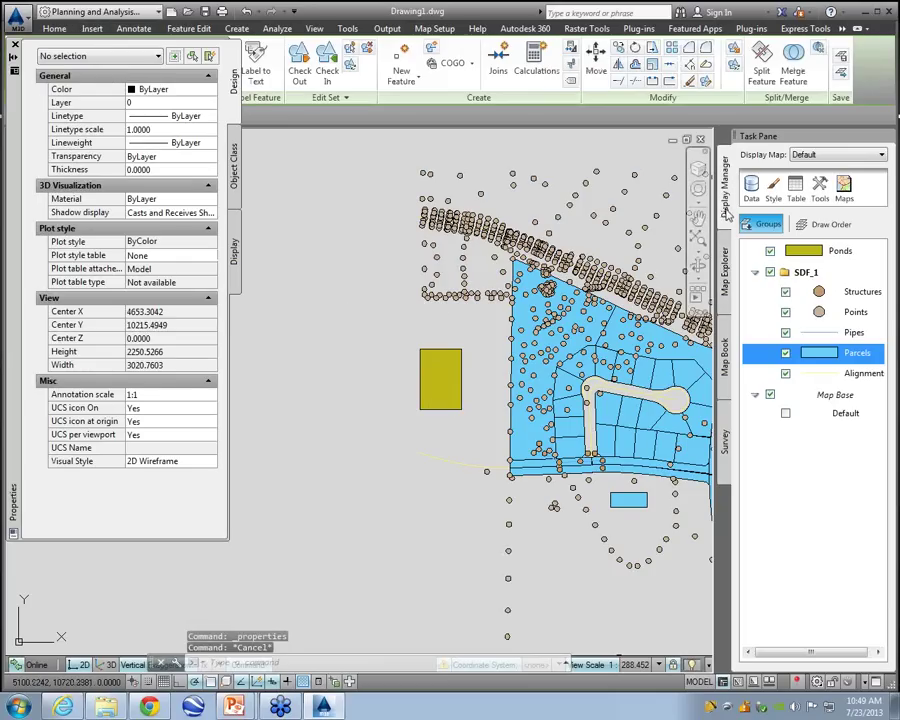
{"action": "left_click", "coordinate": [836, 250]}
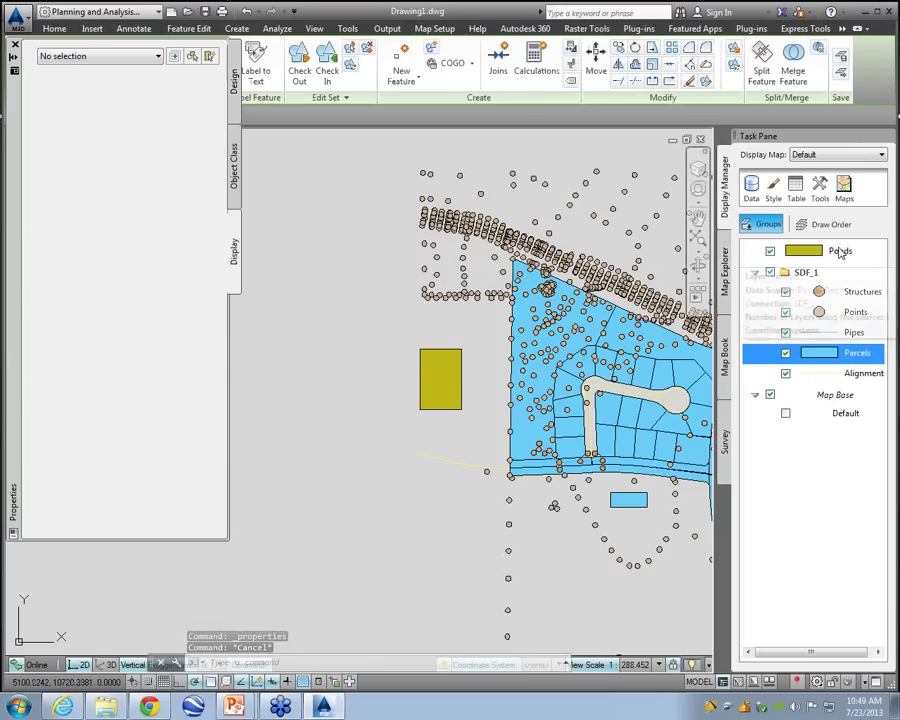
{"action": "left_click", "coordinate": [796, 188]}
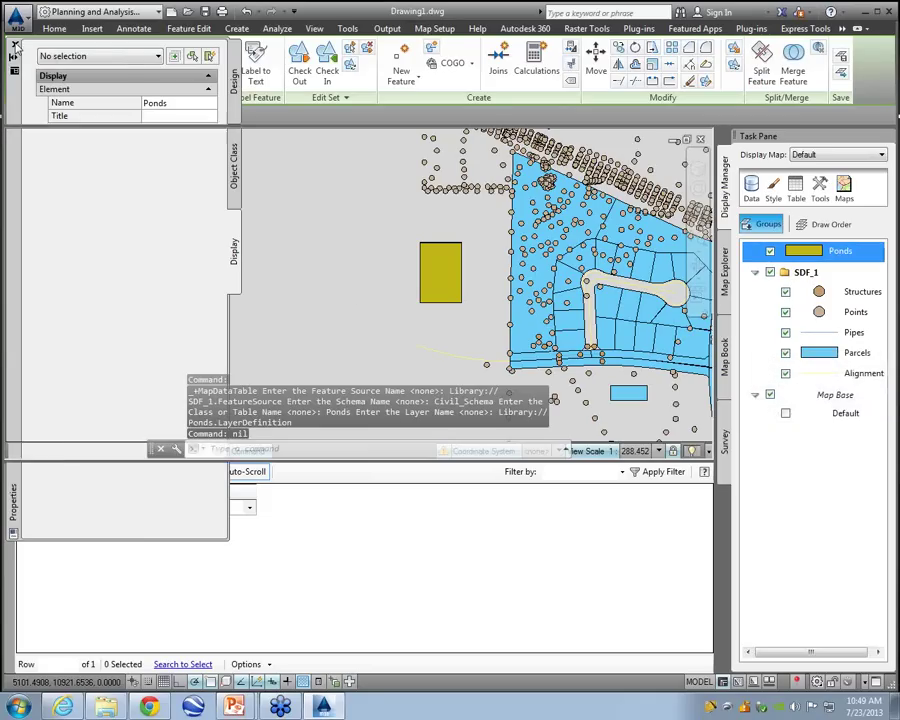
{"action": "left_click", "coordinate": [15, 46]}
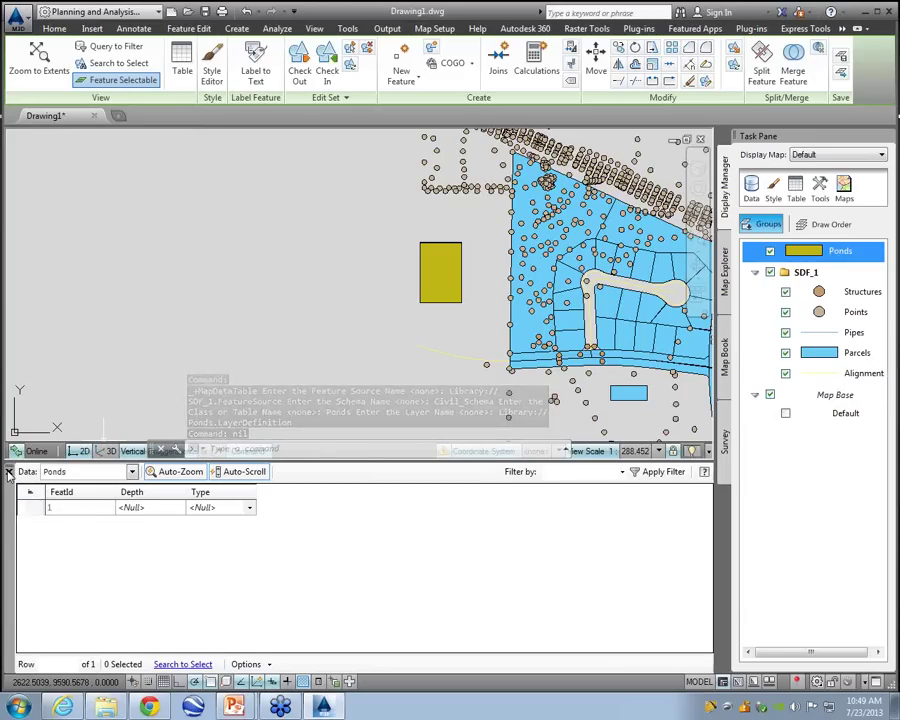
{"action": "left_click", "coordinate": [9, 472]}
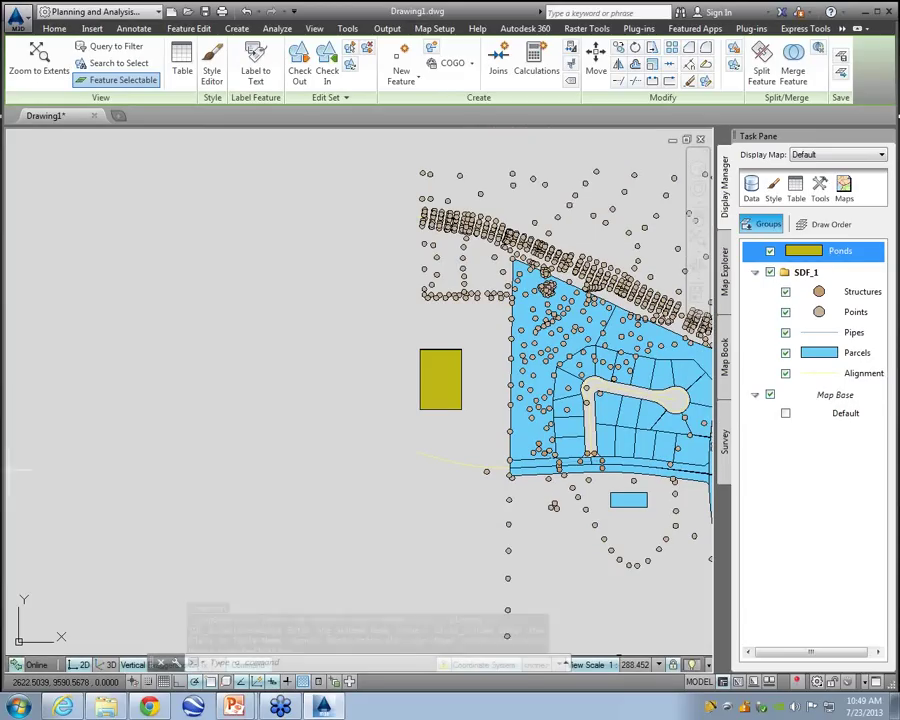
- Reopen the Properties palette for the pond, examine the Ponds feature's Depth and Type properties, and clear the selection
{"action": "left_click", "coordinate": [295, 318]}
{"action": "left_click", "coordinate": [150, 538]}
{"action": "left_click", "coordinate": [437, 367]}
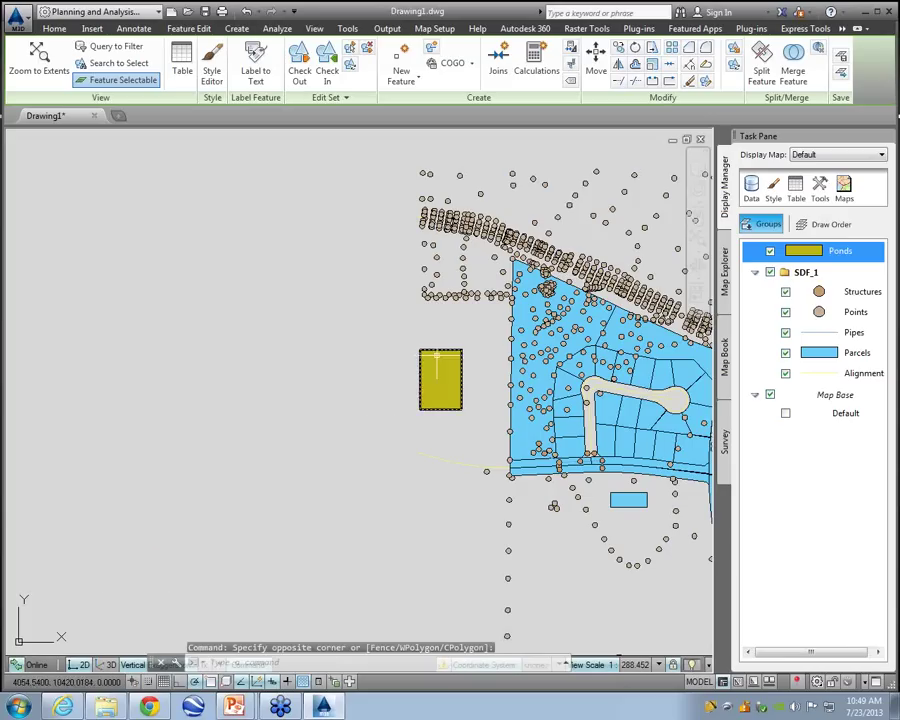
{"action": "left_click", "coordinate": [472, 337]}
{"action": "left_click", "coordinate": [236, 352]}
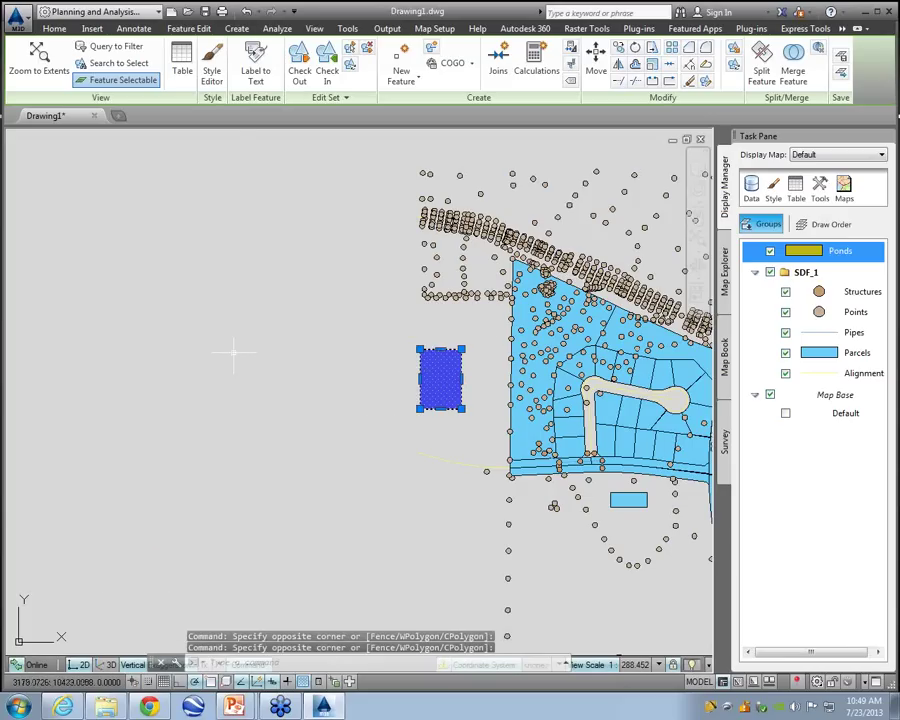
{"action": "key", "text": "ctrl+1"}
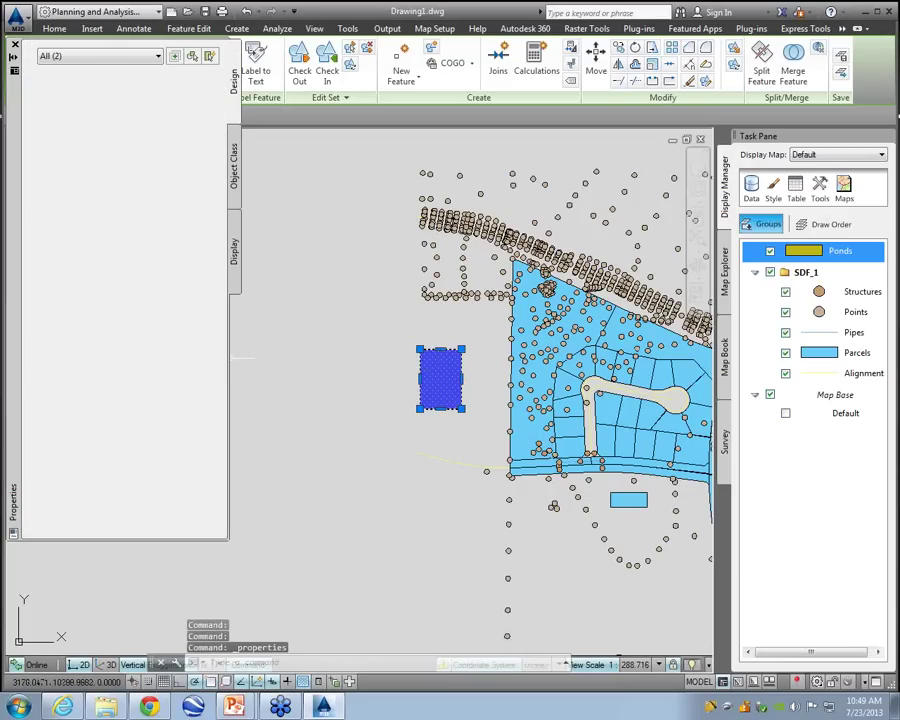
{"action": "key", "text": "Escape"}
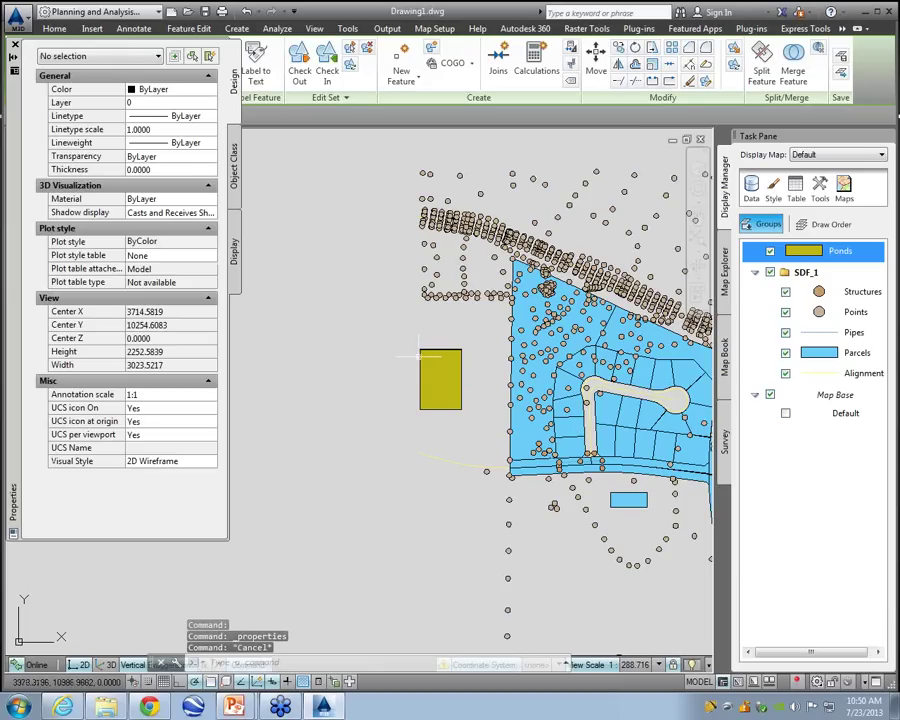
{"action": "left_click", "coordinate": [420, 356]}
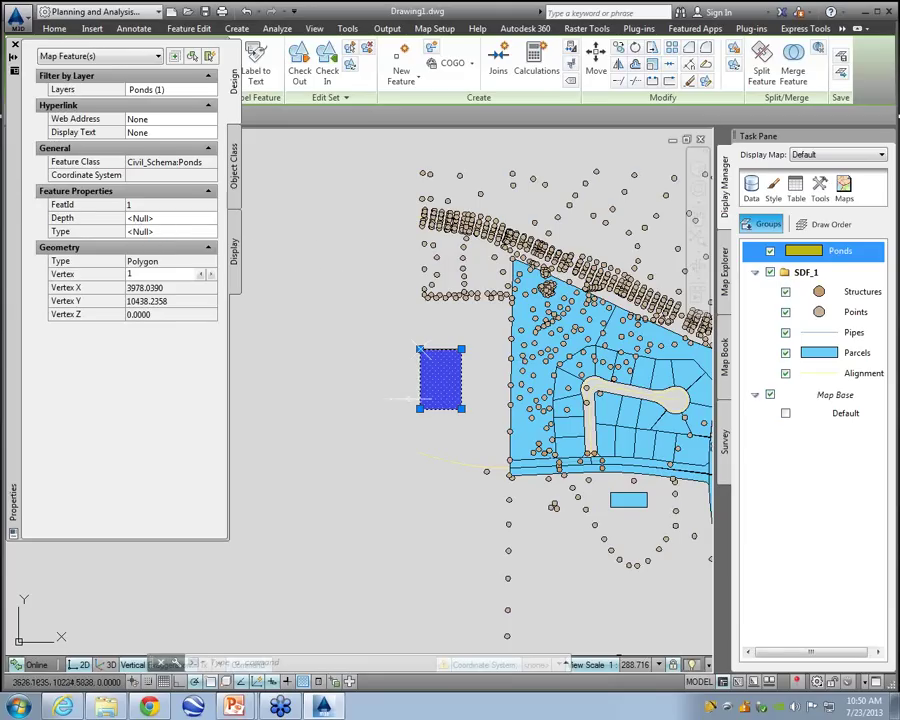
{"action": "key", "text": "Escape"}
- Dock the Properties palette beside the drawing area
{"action": "scroll", "coordinate": [373, 403], "scroll_direction": "down", "scroll_amount": 2}
{"action": "middle_click_drag", "start_coordinate": [315, 283], "coordinate": [247, 248]}
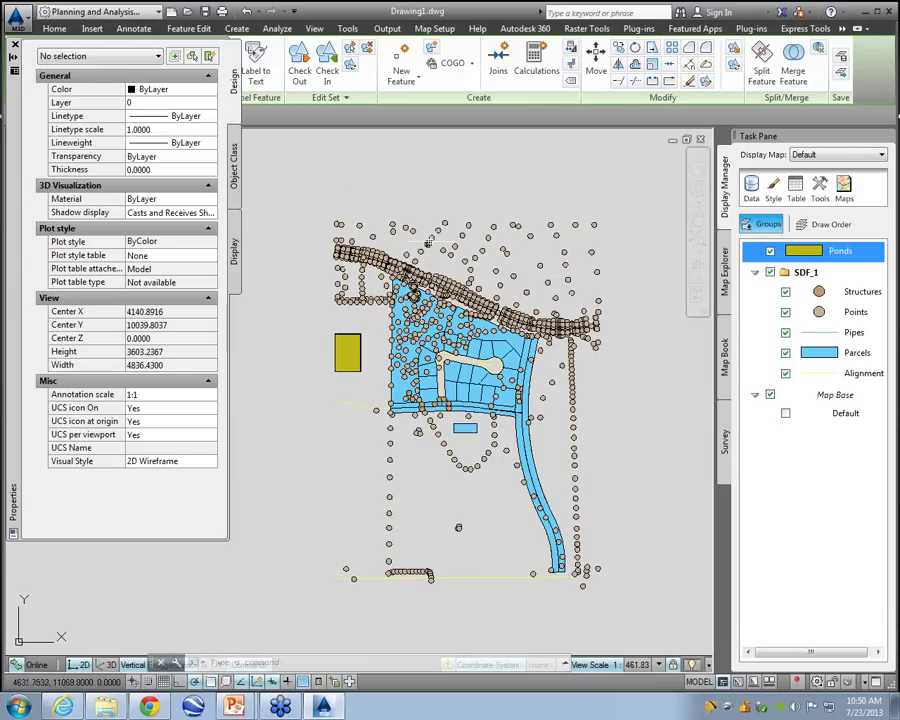
{"action": "mouse_move", "coordinate": [428, 243]}
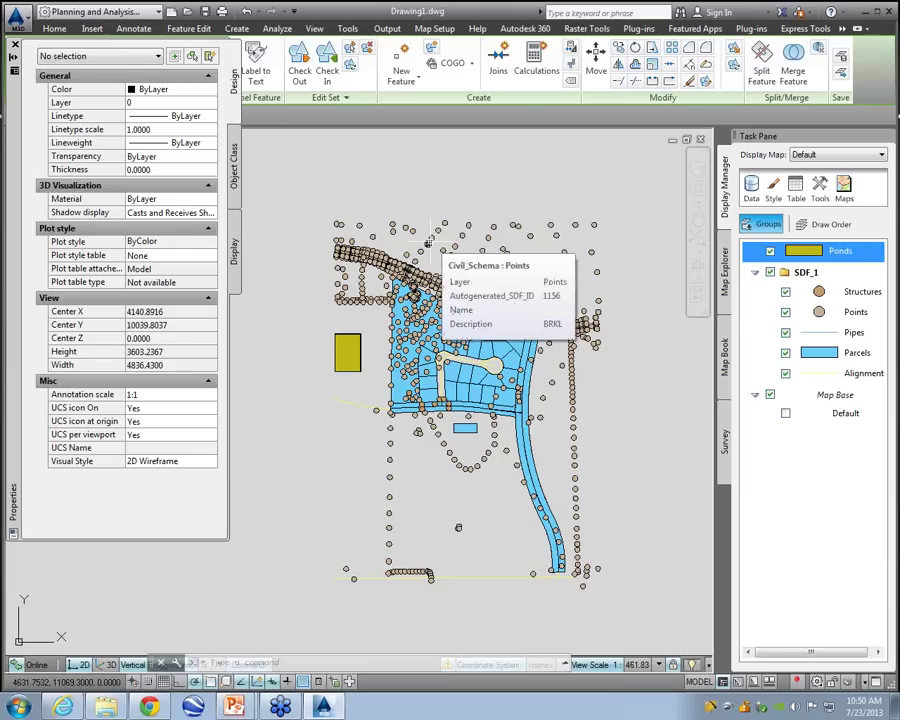
{"action": "left_click_drag", "start_coordinate": [14, 150], "coordinate": [30, 318]}
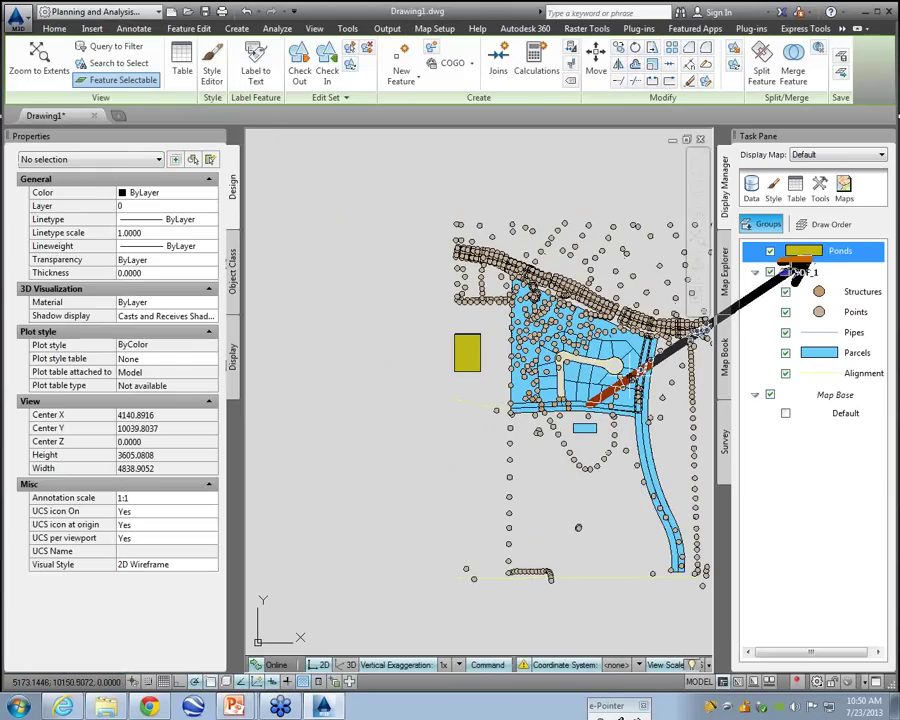
{"action": "left_click_drag", "start_coordinate": [408, 318], "coordinate": [301, 84]}
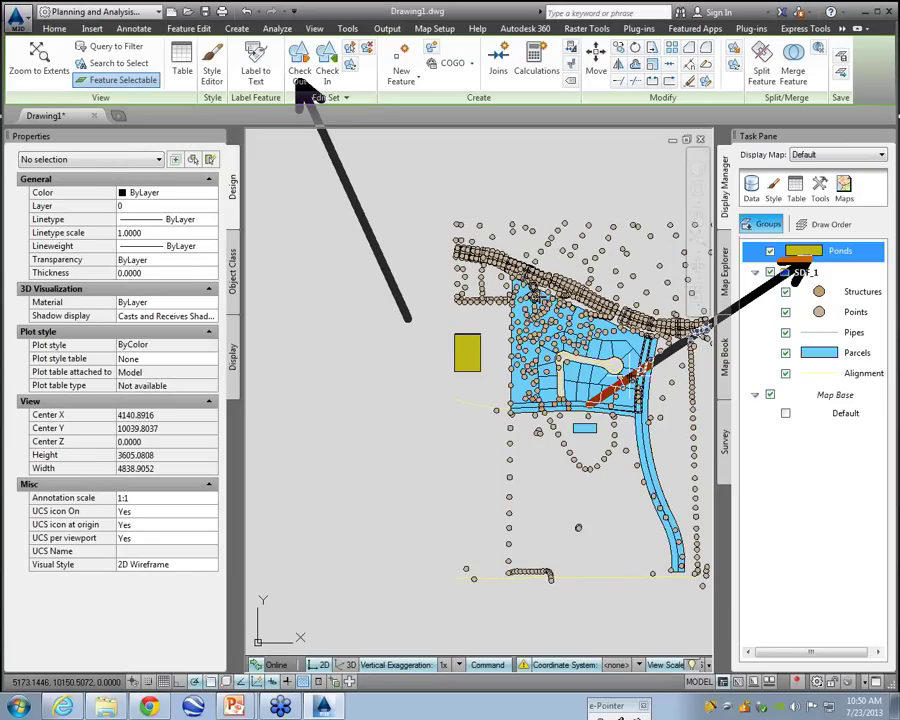
{"action": "left_click_drag", "start_coordinate": [360, 321], "coordinate": [205, 402]}
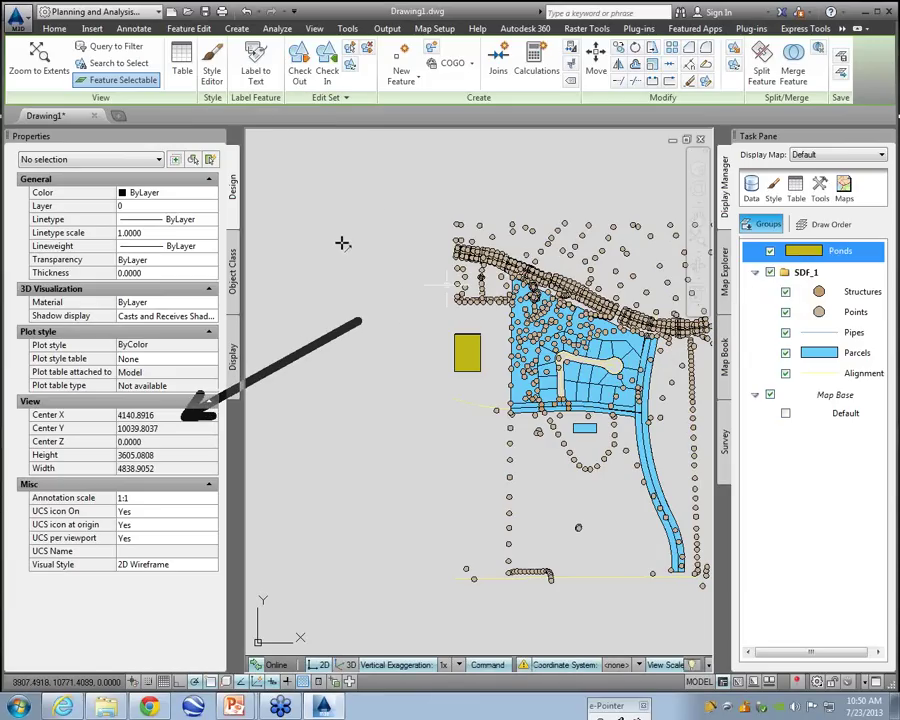
{"action": "mouse_move", "coordinate": [356, 257]}
{"action": "left_mouse_down"}
{"action": "mouse_move", "coordinate": [303, 86]}
{"action": "mouse_move", "coordinate": [309, 90]}
{"action": "left_mouse_up"}
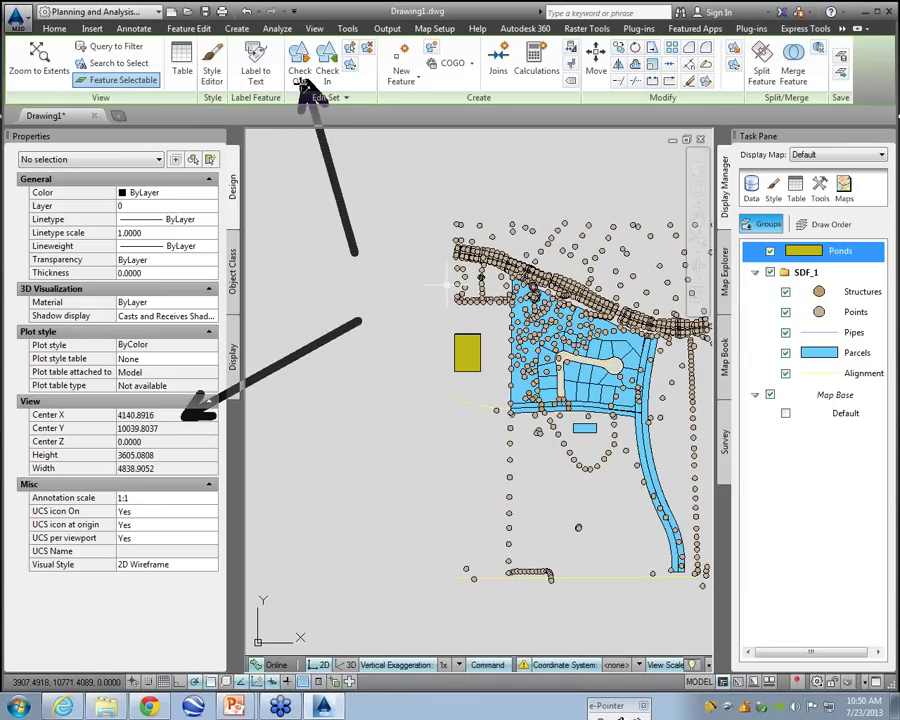
- Select the pond polygon and set its Depth property to 55
{"action": "key", "text": "Escape"}
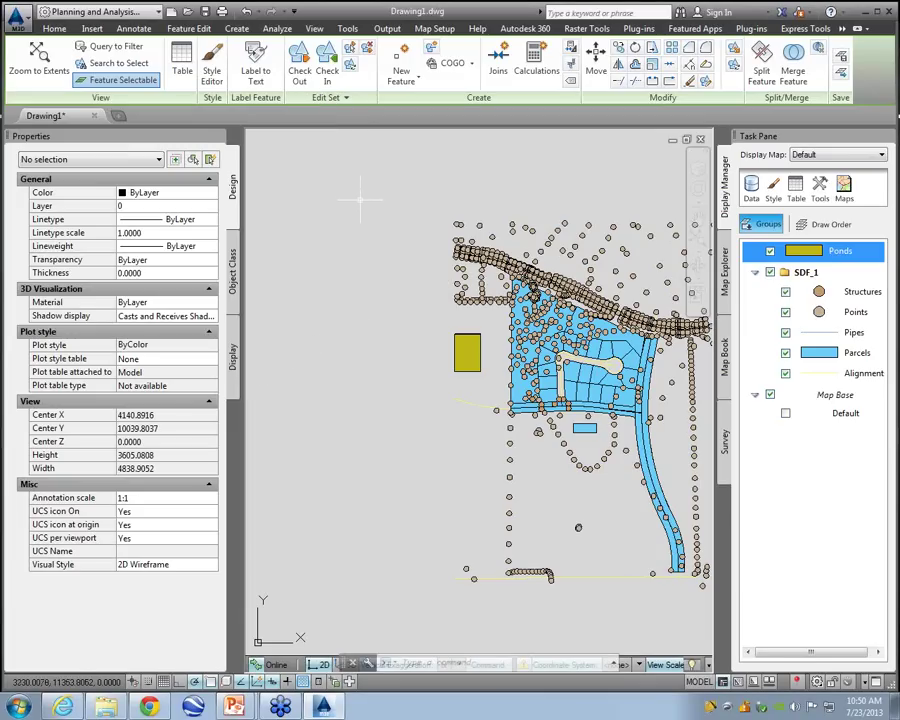
{"action": "left_click", "coordinate": [467, 355]}
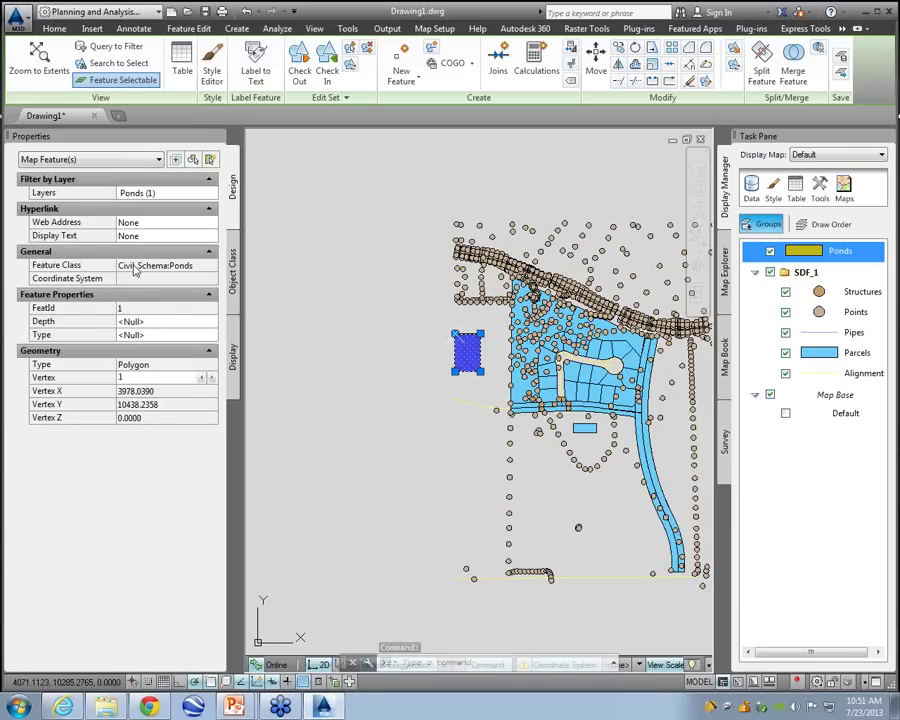
{"action": "left_click", "coordinate": [165, 321]}
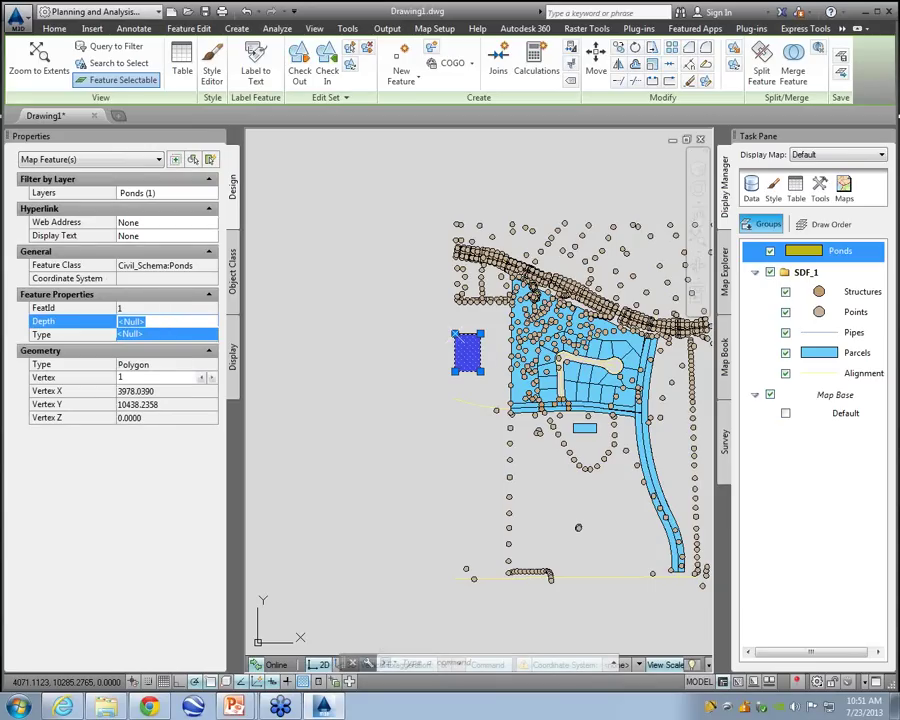
{"action": "type", "text": "55"}
{"action": "key", "text": "Return"}
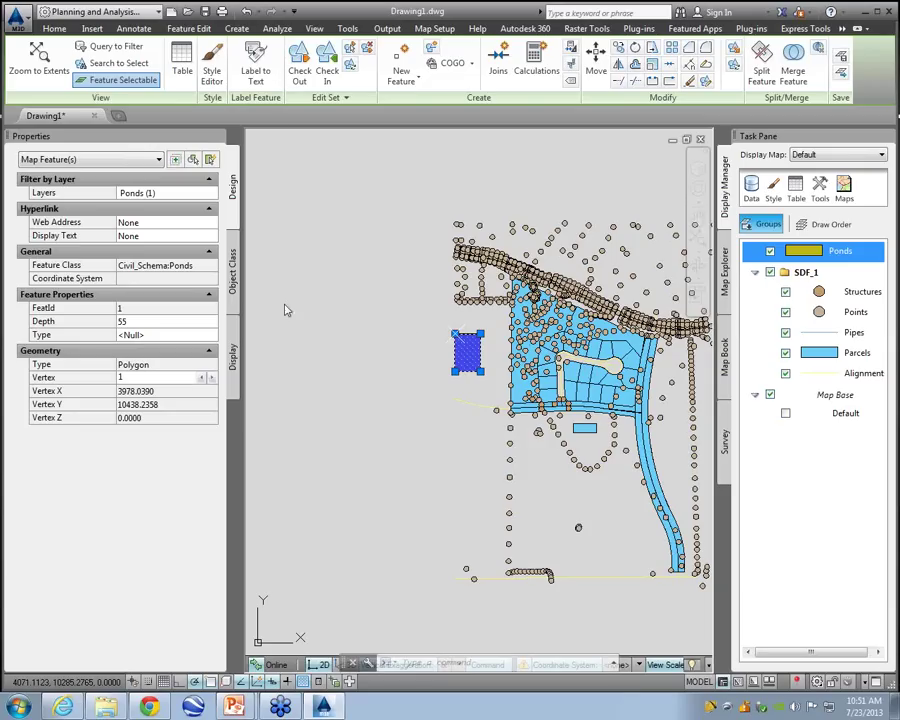
- Set the pond's Type property to C and clear the selection
{"action": "left_click", "coordinate": [156, 338]}
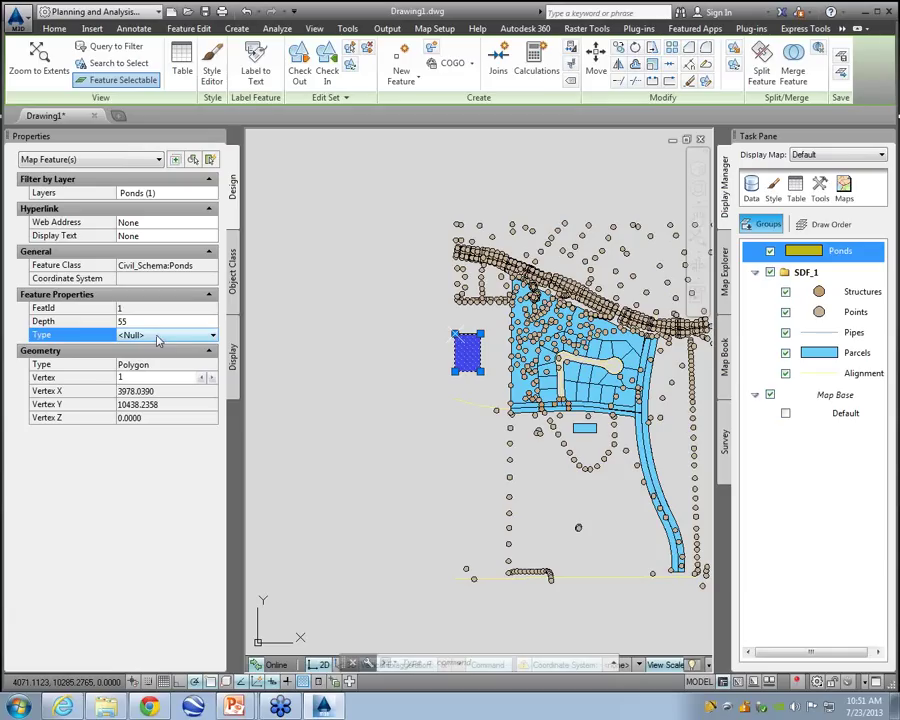
{"action": "left_click", "coordinate": [210, 336]}
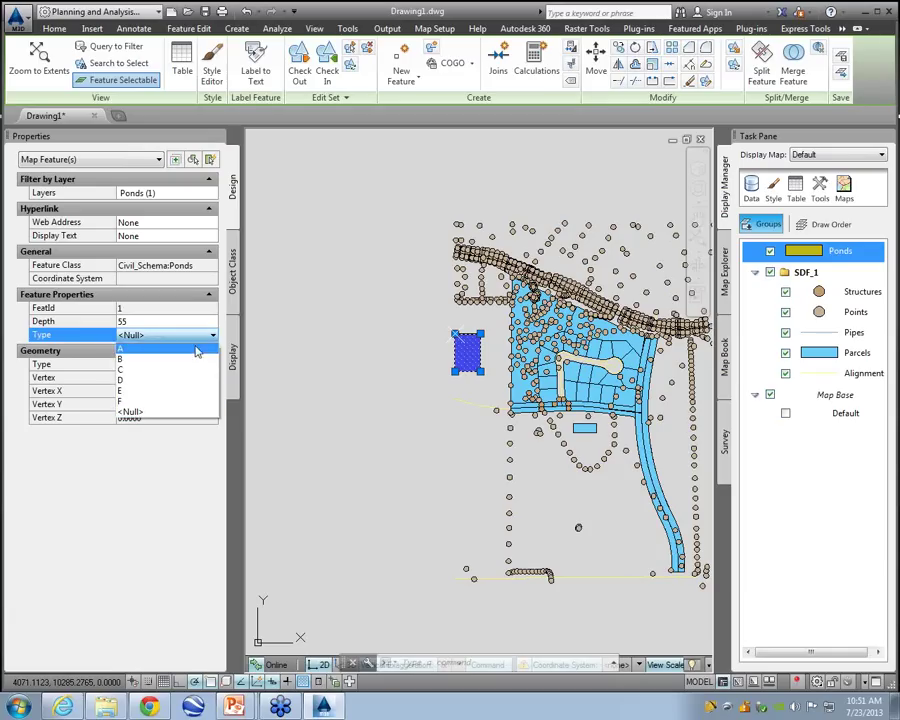
{"action": "left_click", "coordinate": [198, 370]}
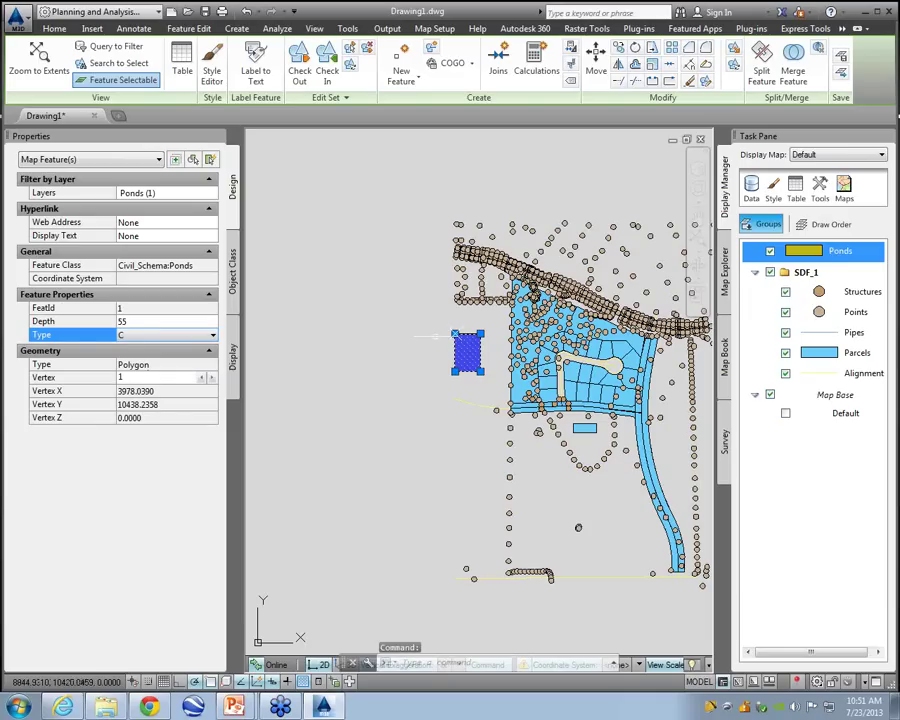
{"action": "left_click", "coordinate": [252, 221]}
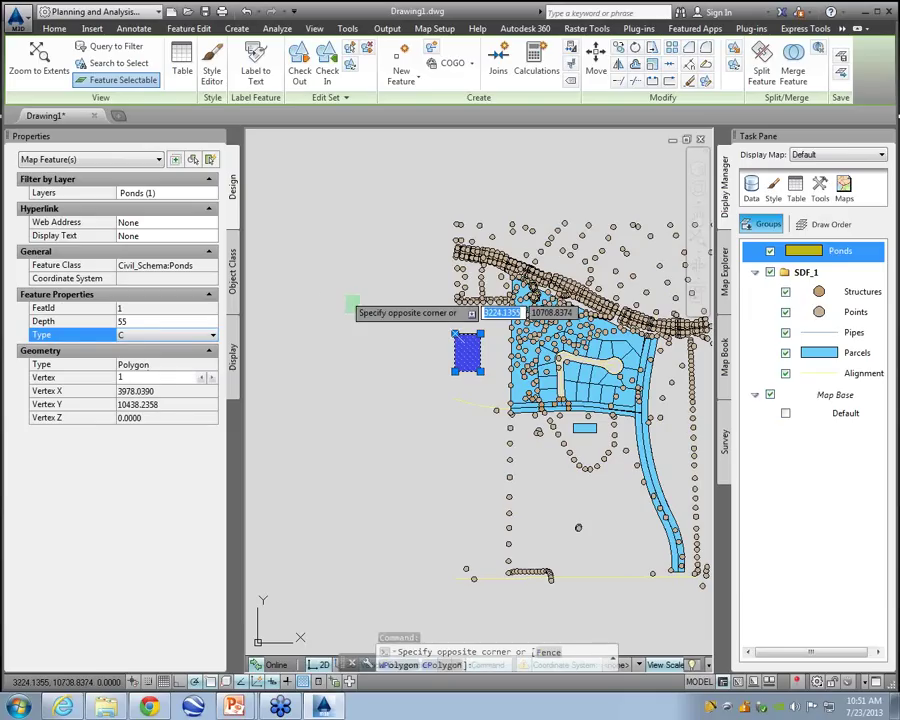
{"action": "left_click", "coordinate": [349, 296]}
{"action": "key", "text": "Escape"}
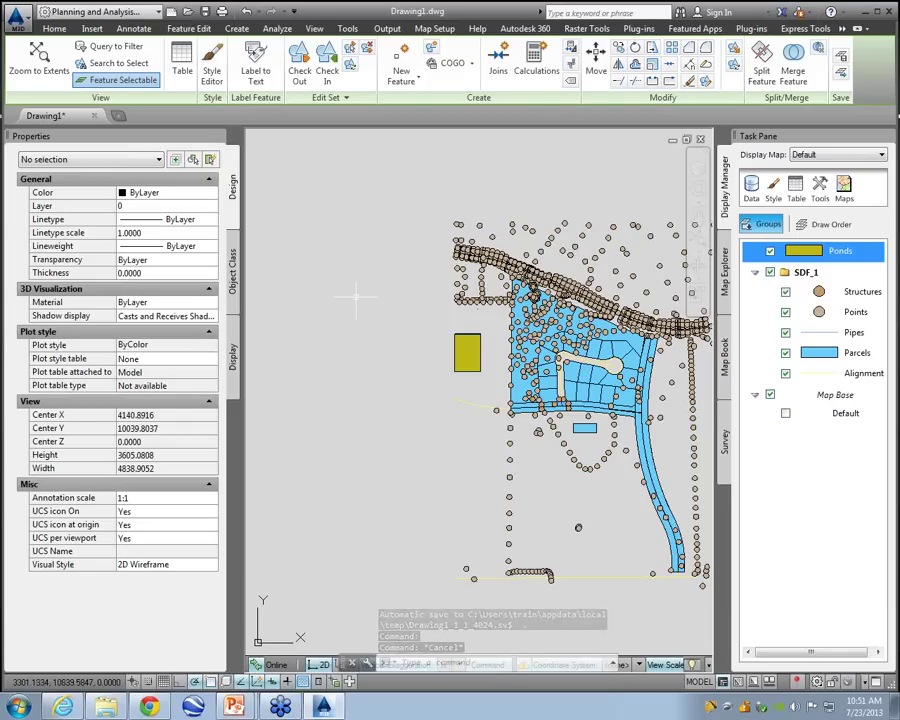
- Check in the edited pond feature to write its changes back to the data source
{"action": "left_click_drag", "start_coordinate": [353, 300], "coordinate": [438, 366]}
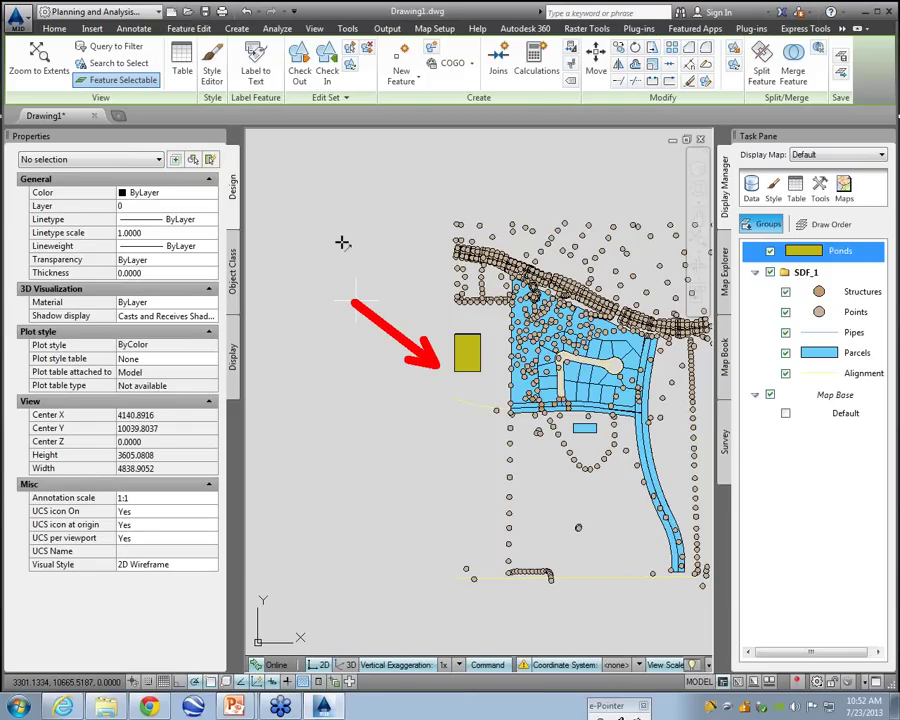
{"action": "mouse_move", "coordinate": [365, 274]}
{"action": "left_mouse_down"}
{"action": "mouse_move", "coordinate": [327, 44]}
{"action": "mouse_move", "coordinate": [330, 74]}
{"action": "left_mouse_up"}
{"action": "key", "text": "Escape"}
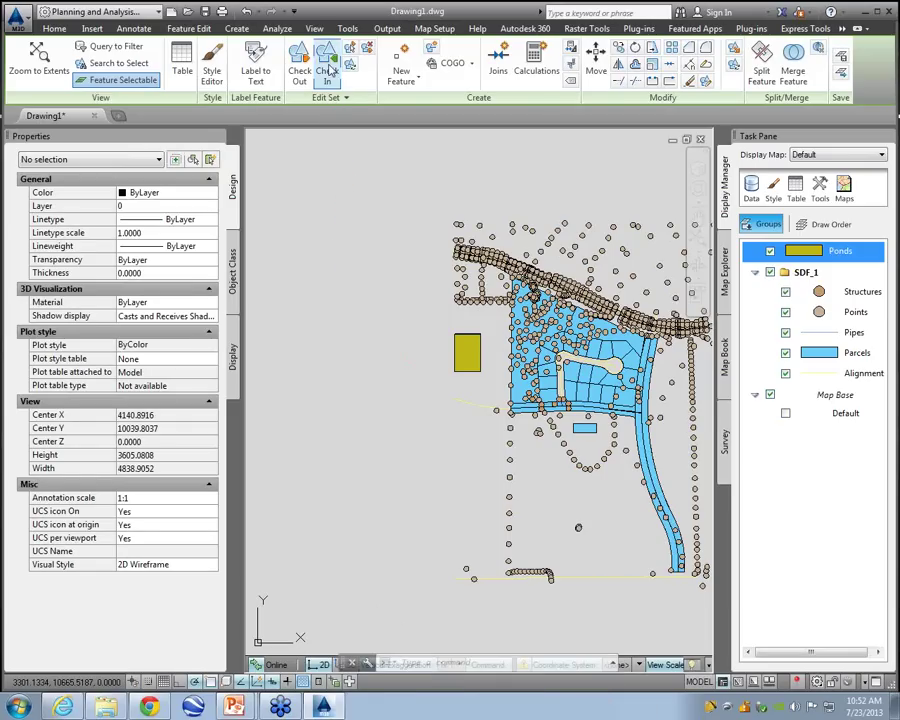
{"action": "left_click", "coordinate": [330, 70]}
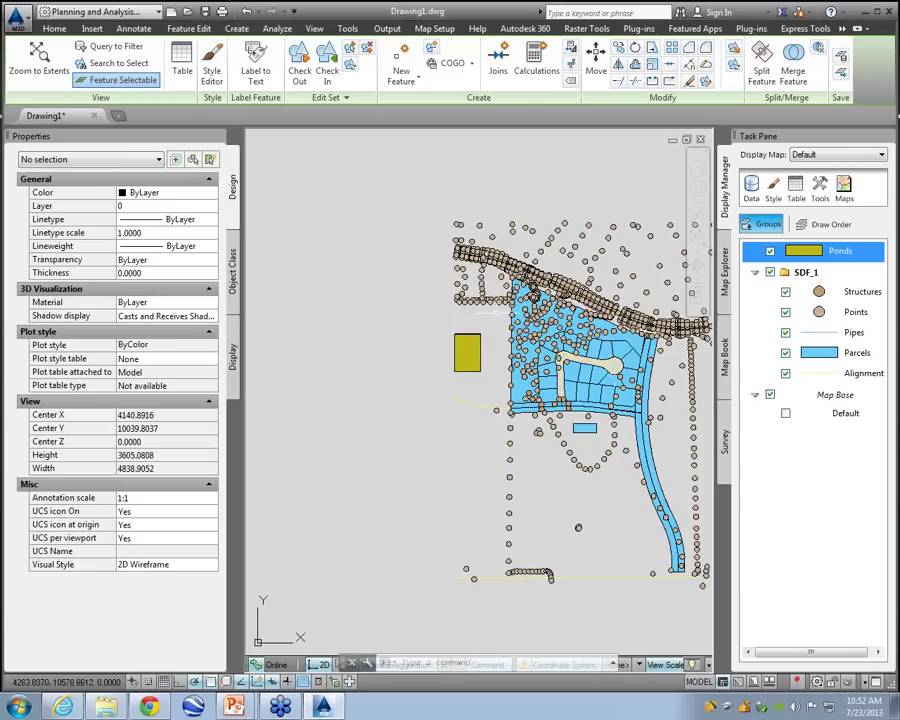
- Close the Properties palette to widen the drawing area
{"action": "left_click_drag", "start_coordinate": [615, 343], "coordinate": [748, 270]}
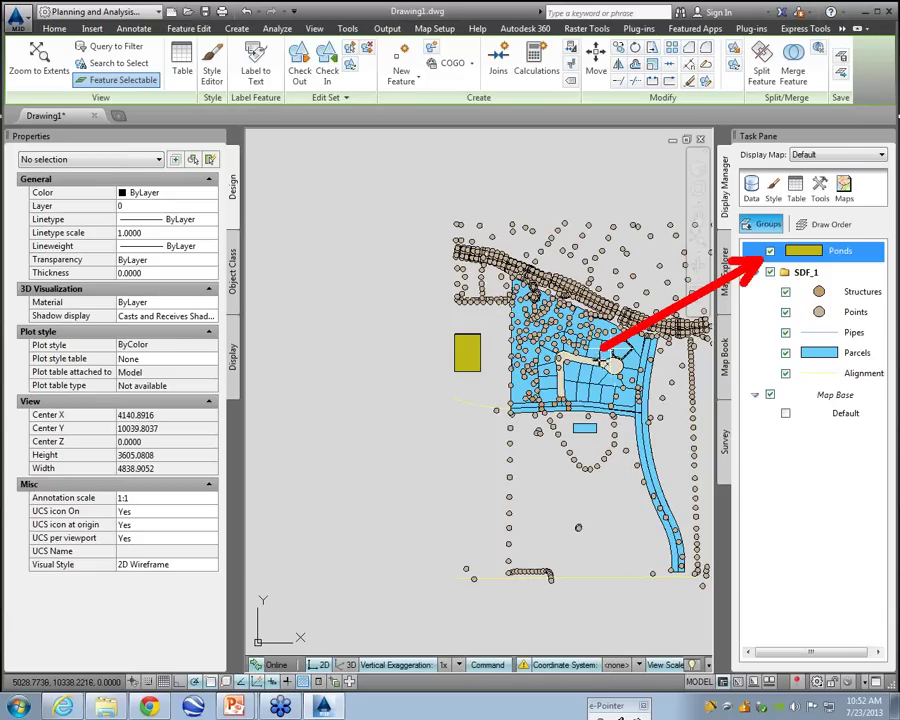
{"action": "mouse_move", "coordinate": [605, 352]}
{"action": "left_mouse_down"}
{"action": "mouse_move", "coordinate": [285, 668]}
{"action": "mouse_move", "coordinate": [295, 688]}
{"action": "left_mouse_up"}
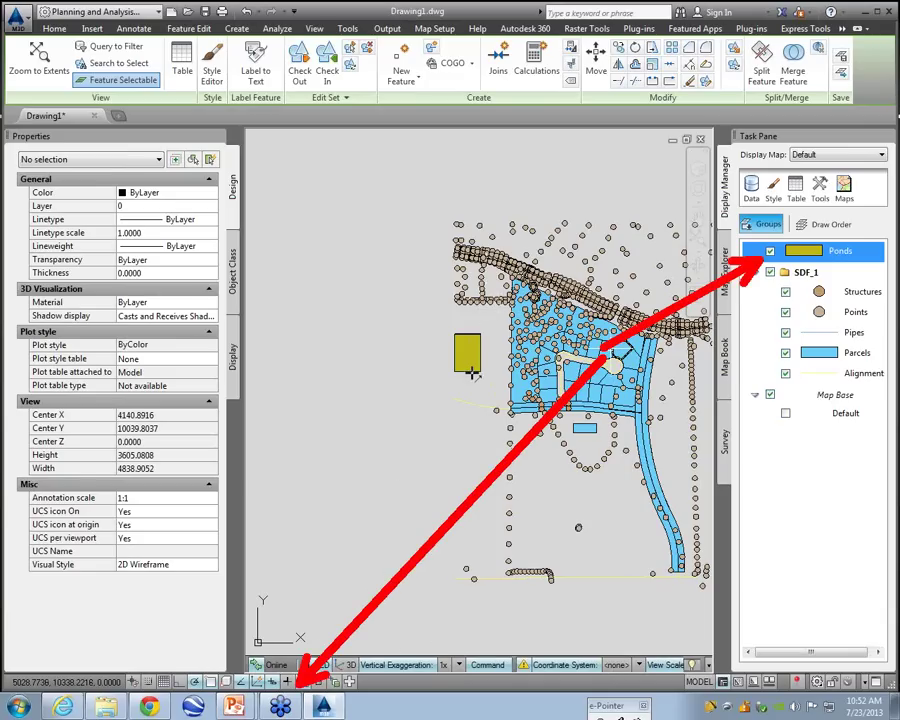
{"action": "key", "text": "Escape"}
{"action": "middle_click_drag", "start_coordinate": [330, 240], "coordinate": [298, 257]}
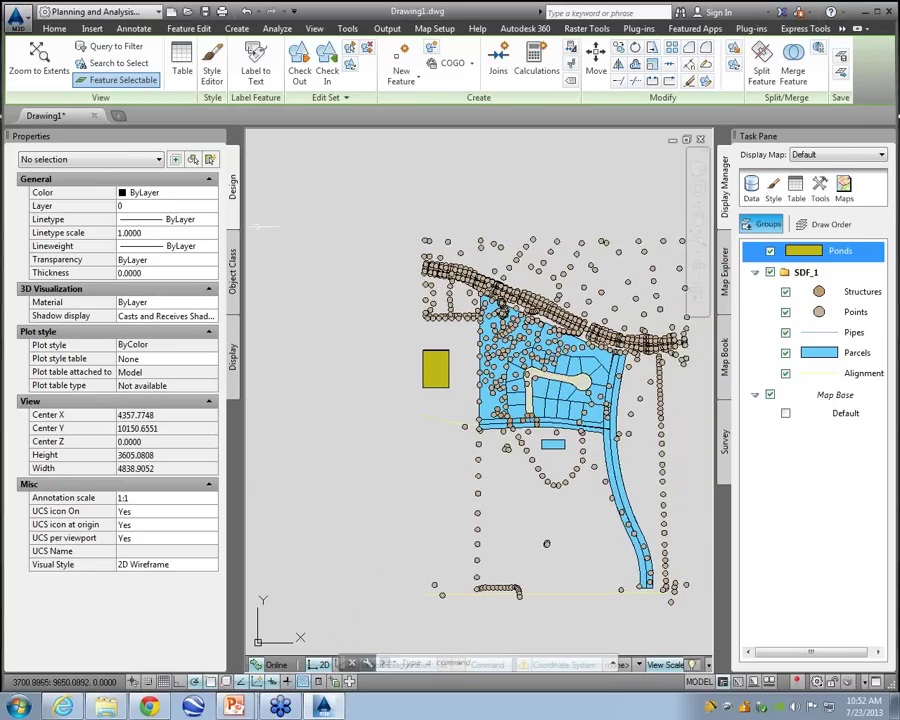
{"action": "left_click", "coordinate": [218, 138]}
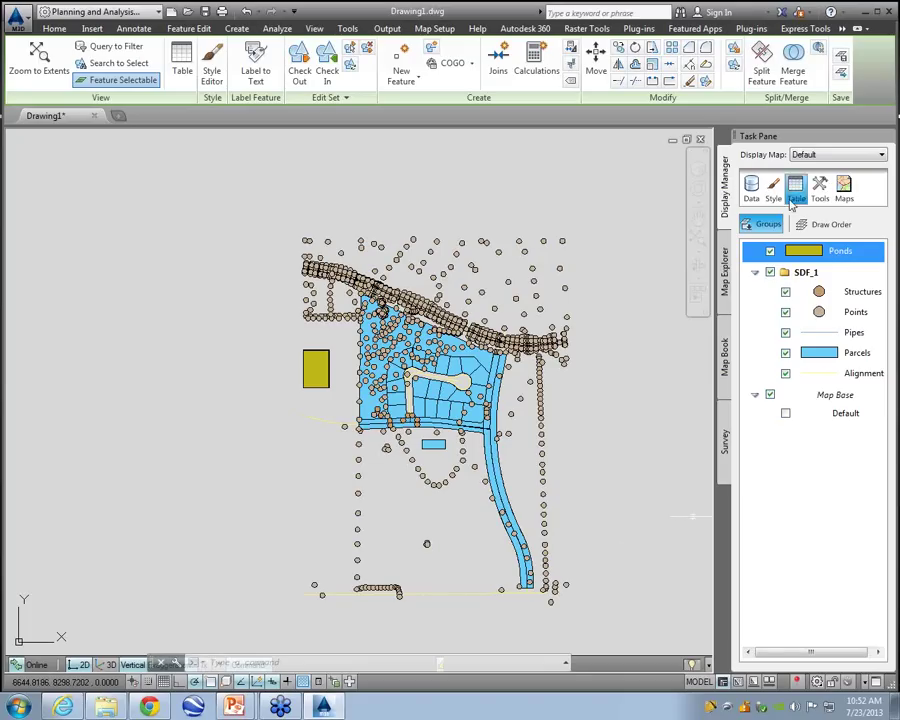
- Open the schema of the SDF_1 connection for editing and expand Civil_Schema down to the properties of the Ponds class
{"action": "left_click", "coordinate": [725, 272]}
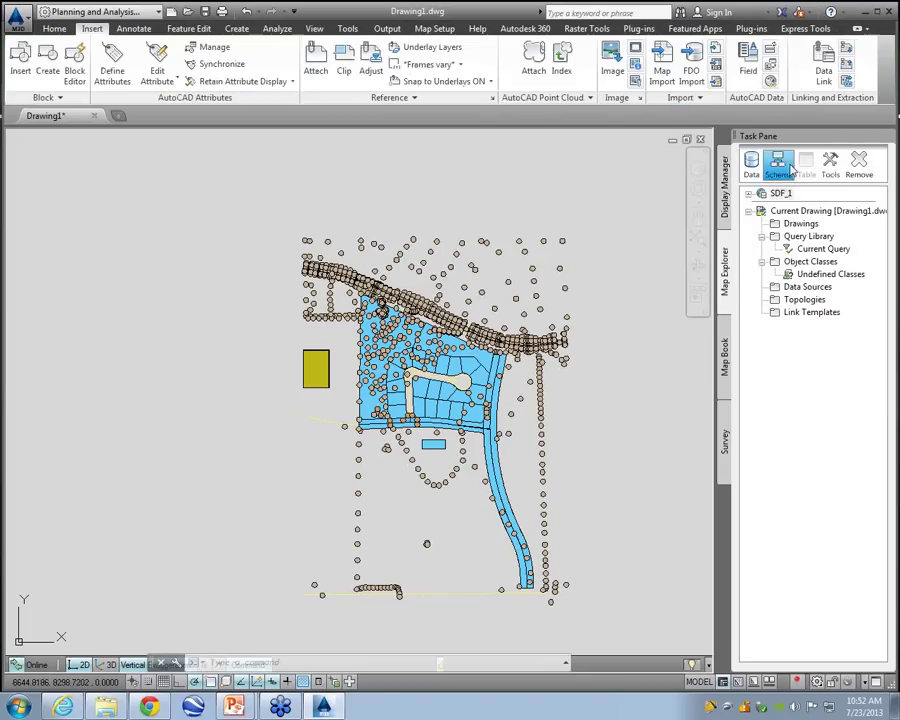
{"action": "left_click", "coordinate": [779, 166]}
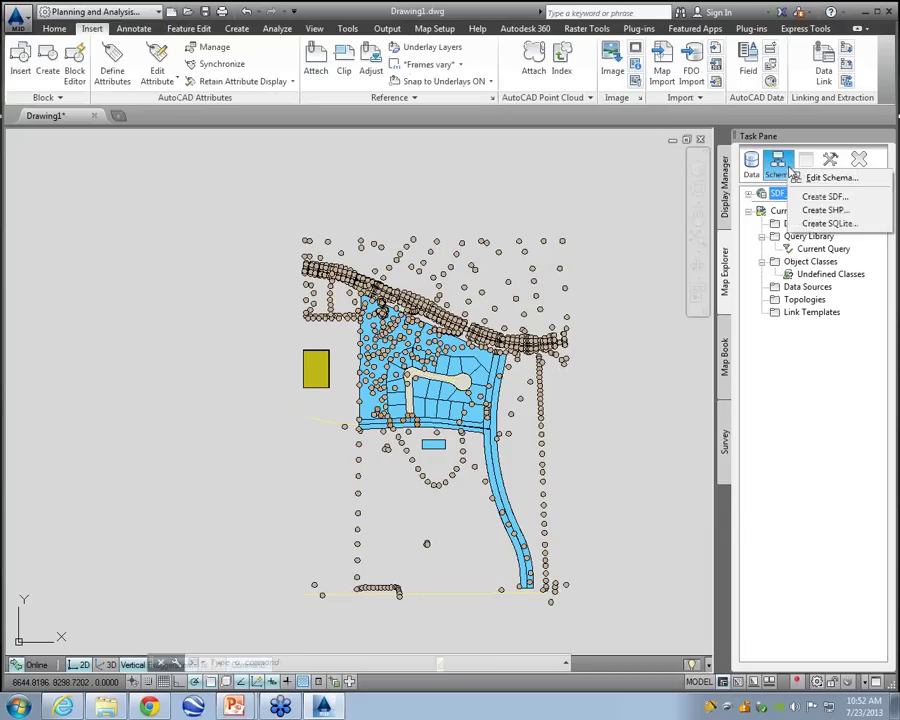
{"action": "left_click", "coordinate": [823, 178]}
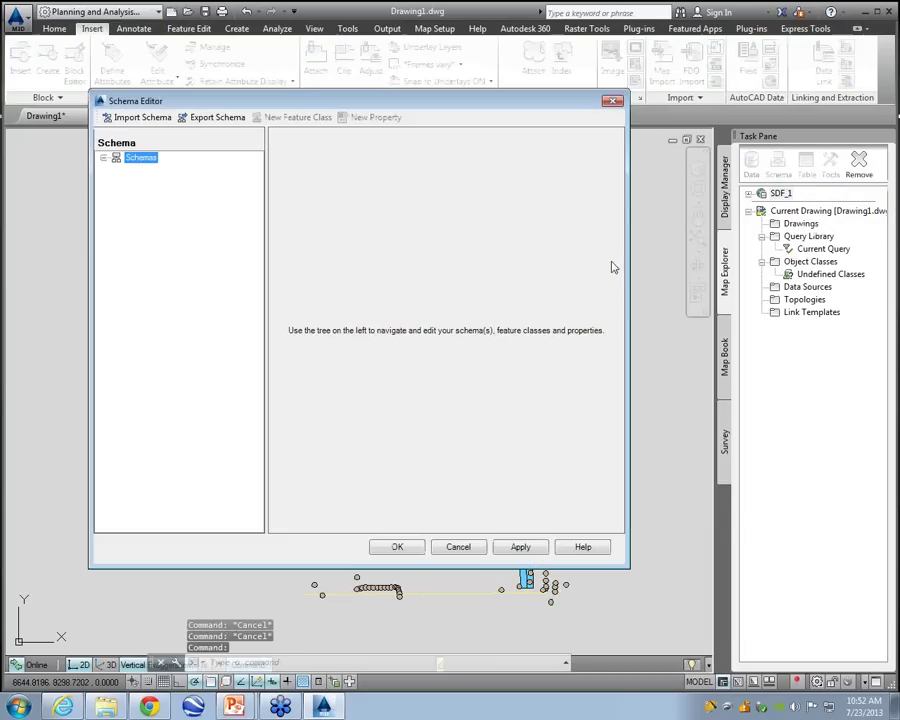
{"action": "left_click", "coordinate": [103, 157]}
{"action": "left_click", "coordinate": [116, 169]}
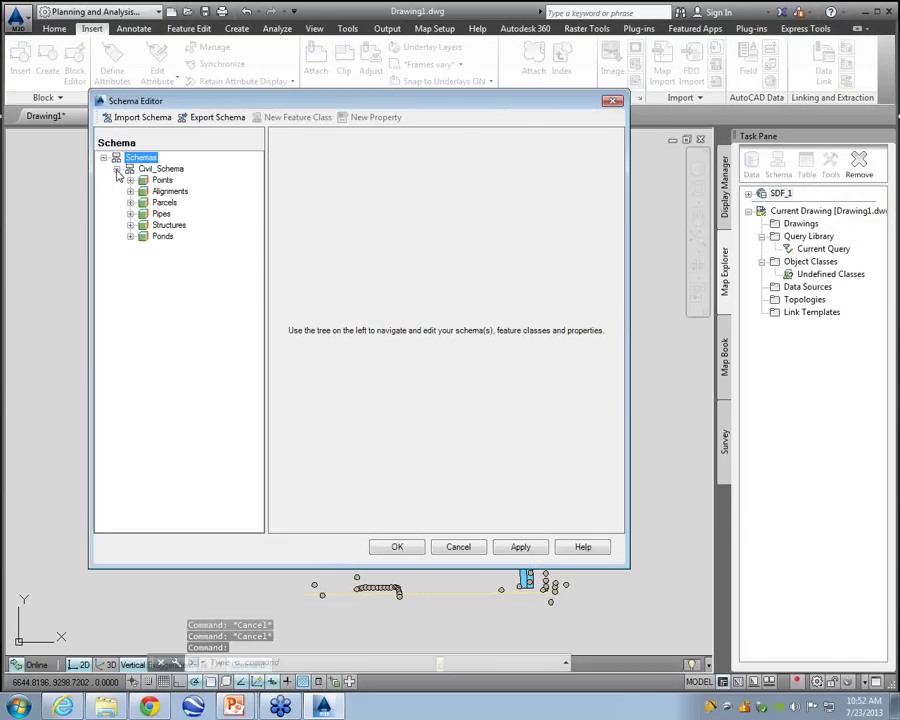
{"action": "left_click", "coordinate": [130, 236]}
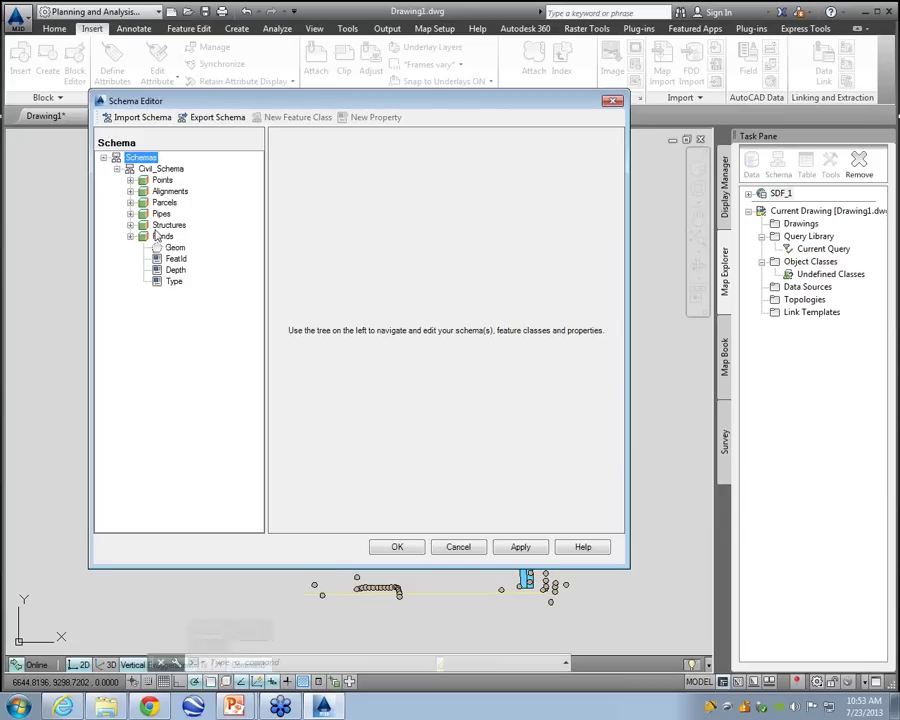
- Expand the Structures class and examine the type and data attributes of its Name property
{"action": "left_click", "coordinate": [131, 226]}
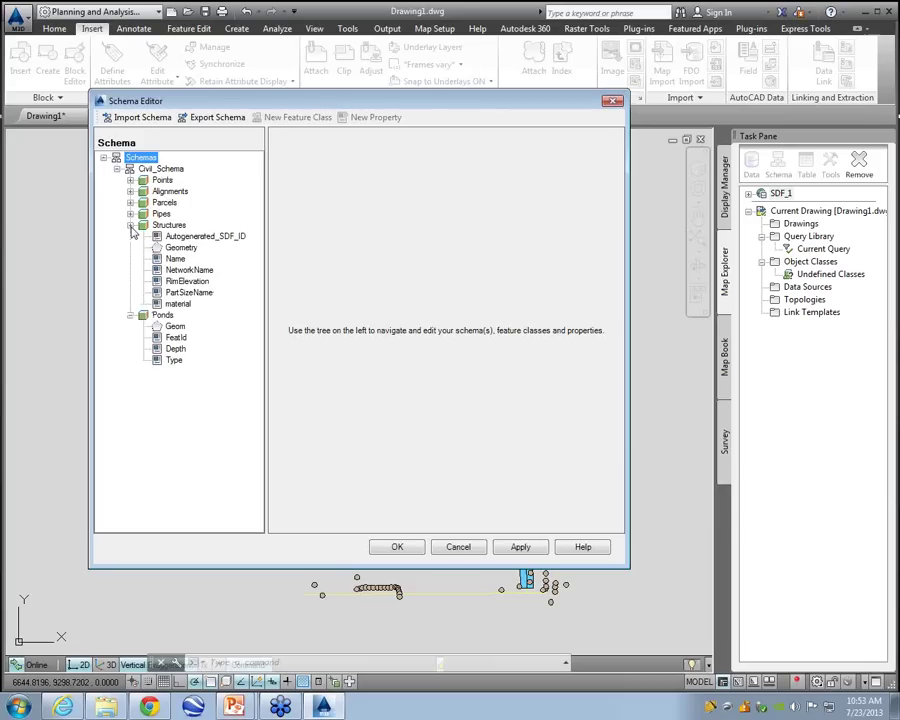
{"action": "left_click", "coordinate": [176, 259]}
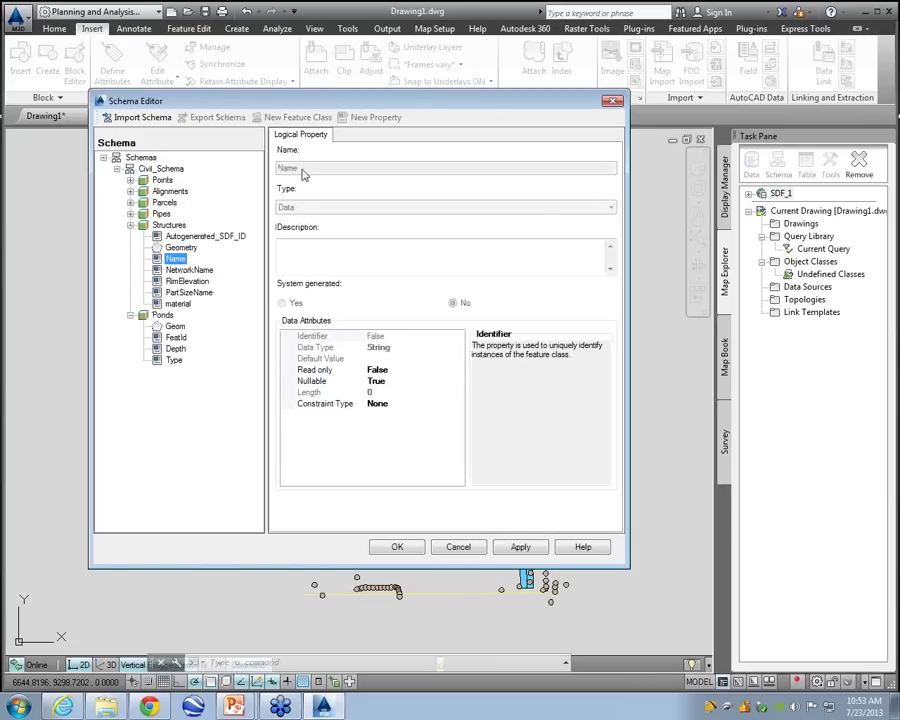
{"action": "left_click_drag", "start_coordinate": [400, 175], "coordinate": [280, 175]}
{"action": "left_click_drag", "start_coordinate": [440, 207], "coordinate": [282, 208]}
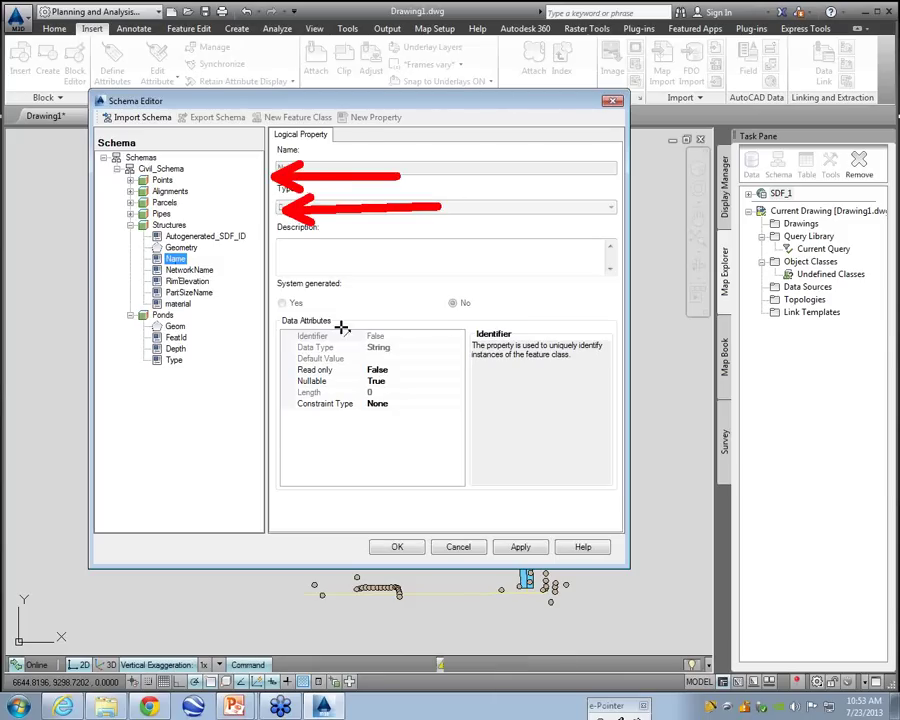
{"action": "left_click_drag", "start_coordinate": [508, 266], "coordinate": [402, 377]}
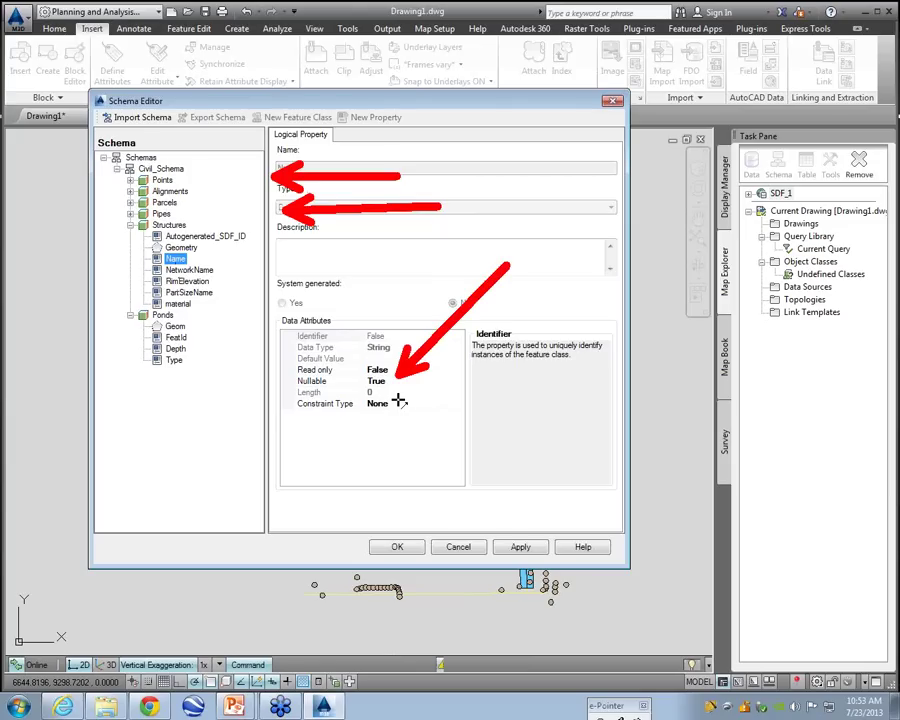
{"action": "key", "text": "Escape"}
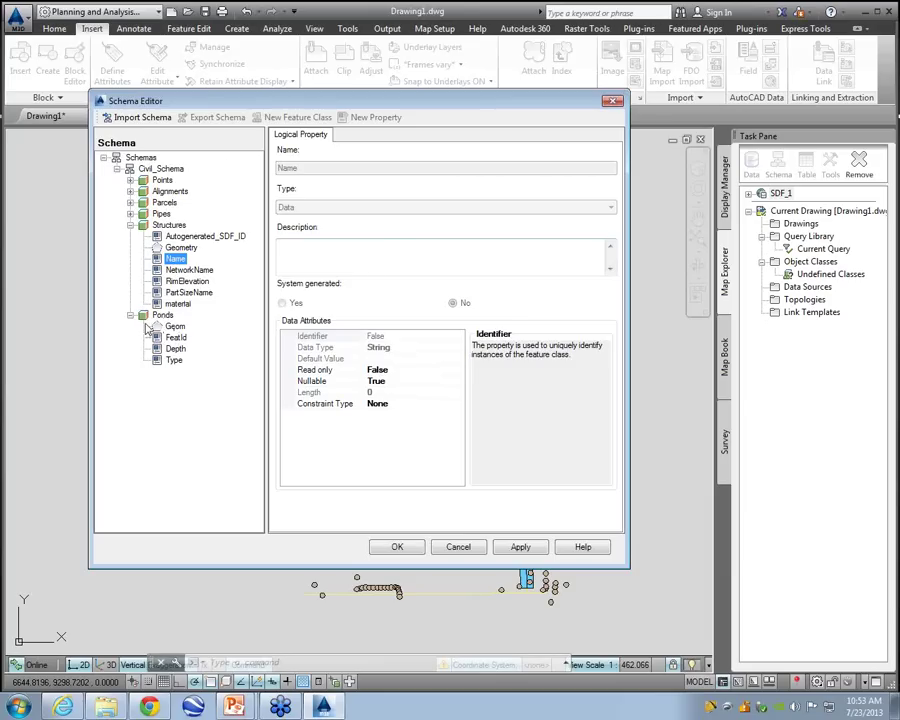
{"action": "left_click_drag", "start_coordinate": [443, 395], "coordinate": [806, 378]}
- Expand the Points and Alignments feature classes and review their properties
{"action": "left_click", "coordinate": [130, 180]}
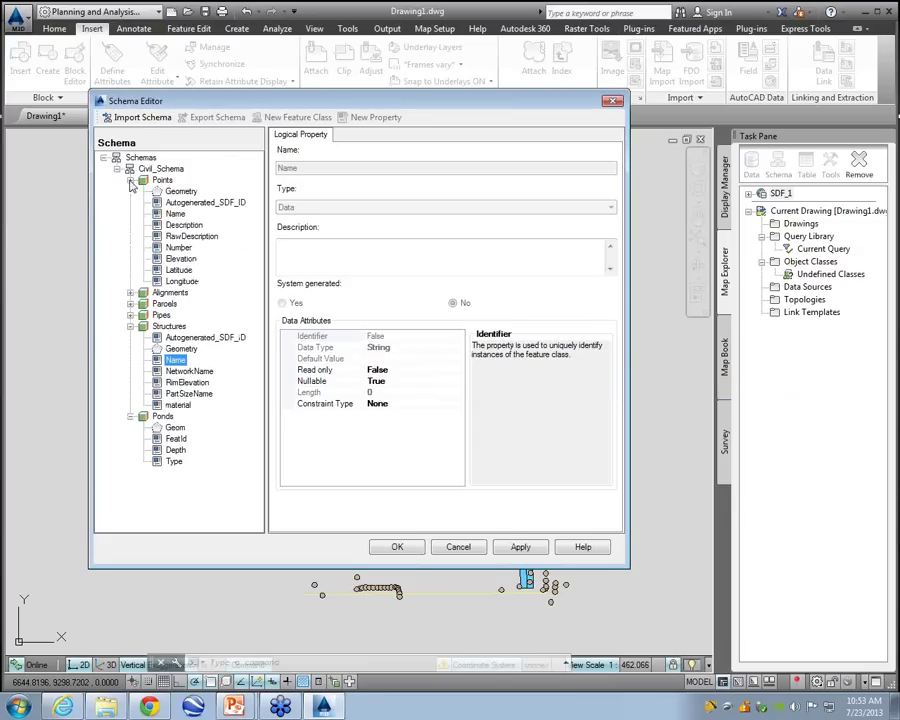
{"action": "left_click", "coordinate": [130, 292]}
{"action": "left_click", "coordinate": [130, 292]}
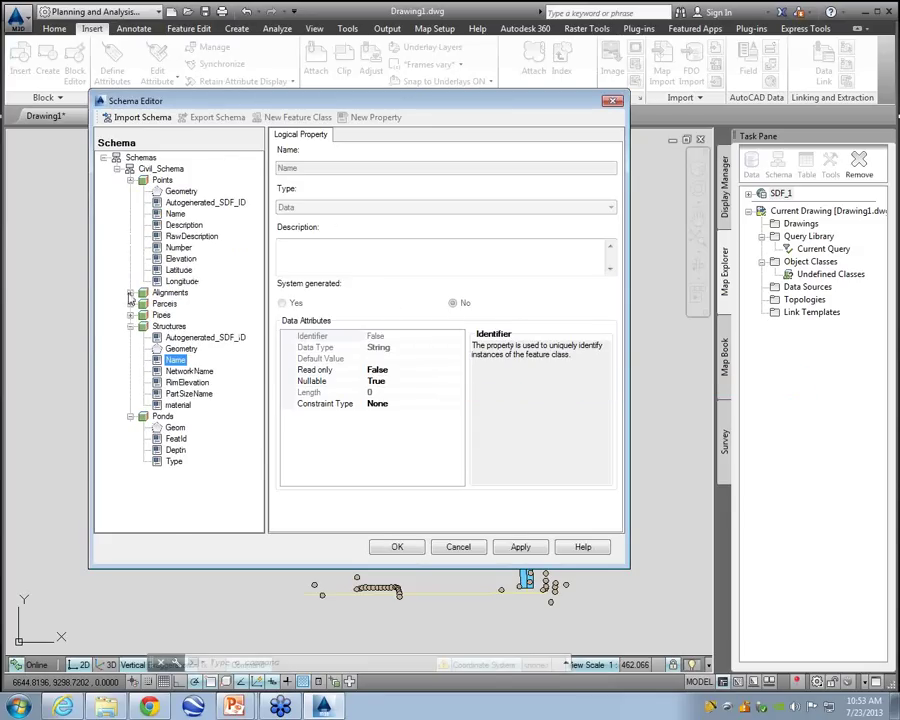
{"action": "left_click", "coordinate": [130, 180]}
{"action": "left_click", "coordinate": [130, 191]}
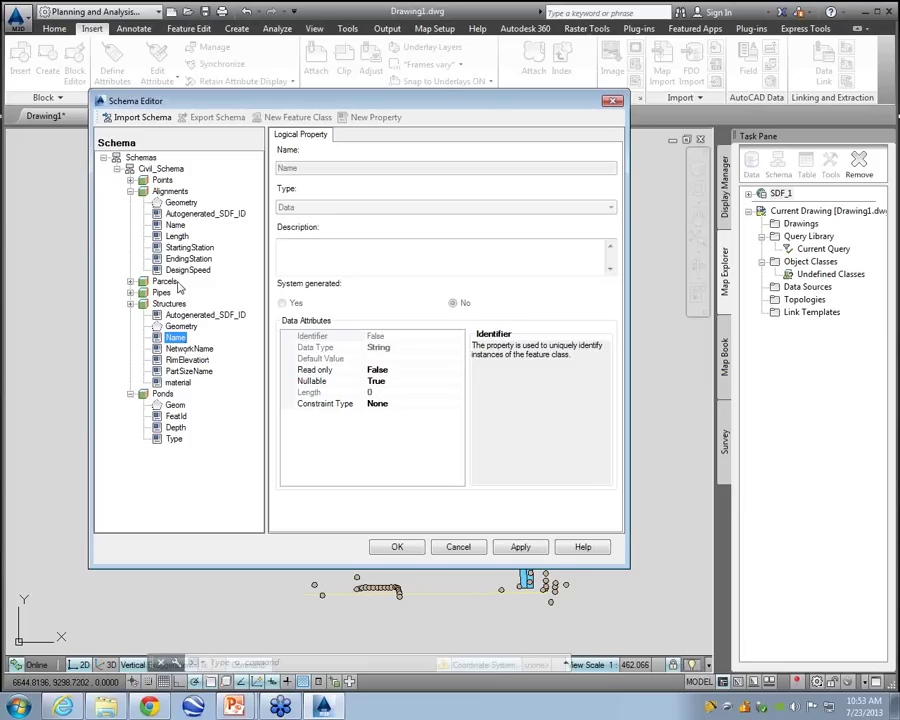
{"action": "left_click", "coordinate": [131, 181]}
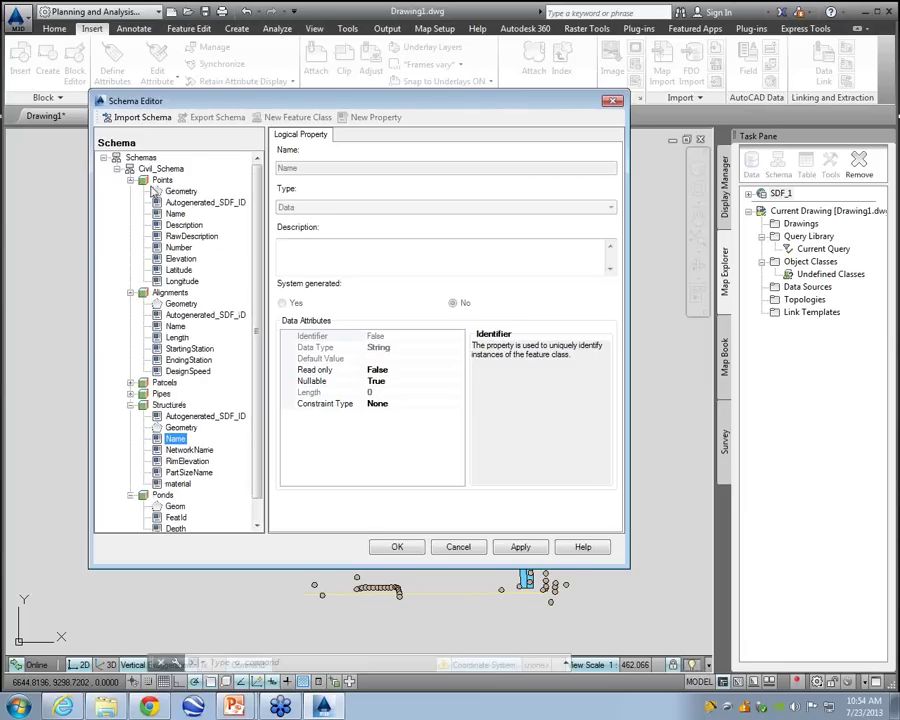
- Start exporting Civil_Schema as an XSD file, view the existing files in the destination folder, and cancel the export
{"action": "left_click", "coordinate": [164, 170]}
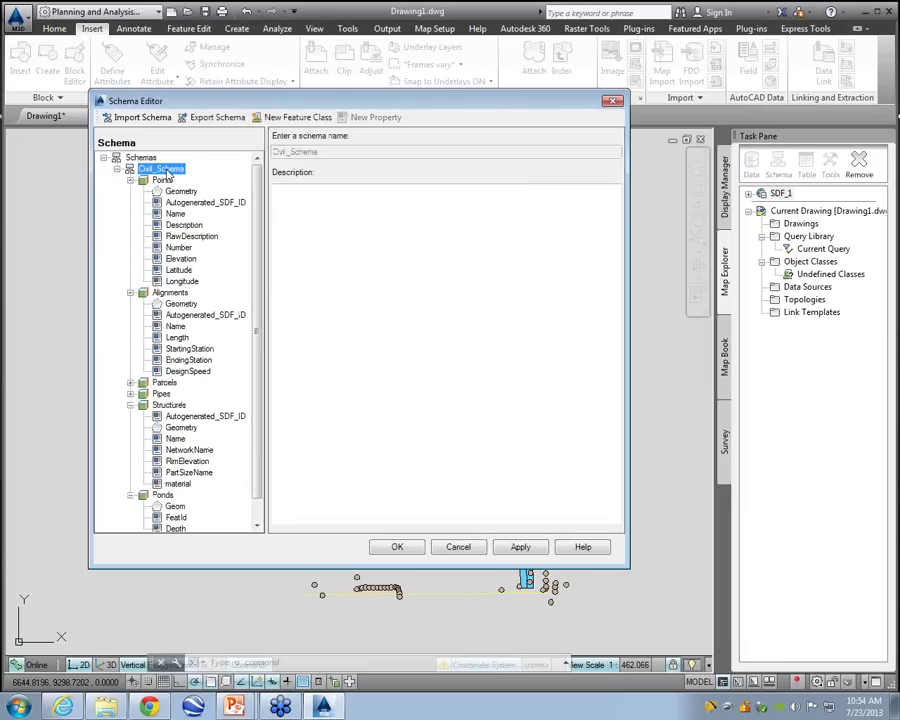
{"action": "left_click_drag", "start_coordinate": [167, 177], "coordinate": [205, 125]}
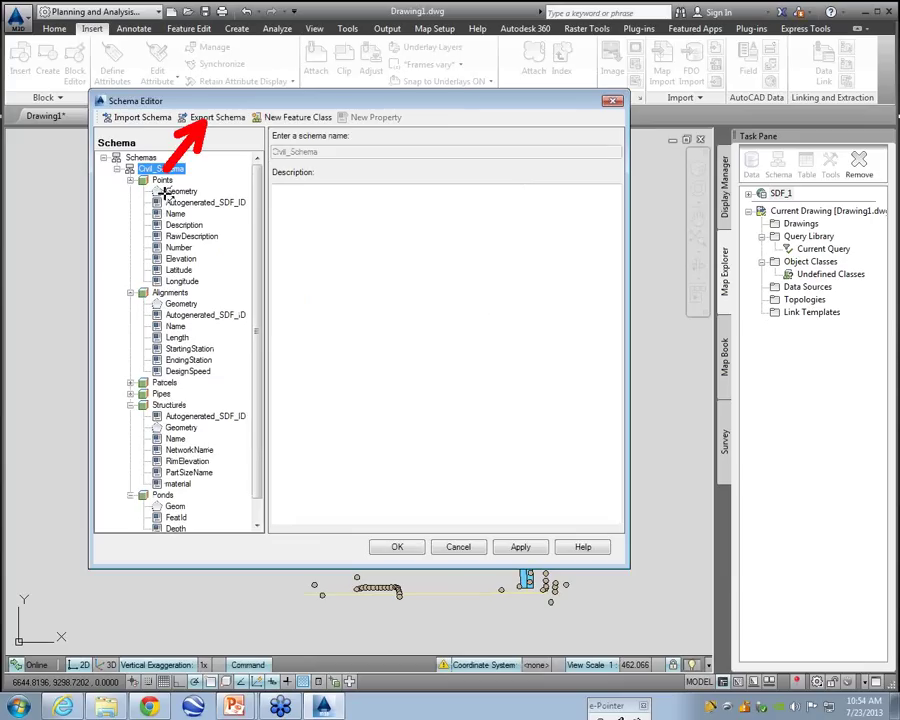
{"action": "key", "text": "Escape"}
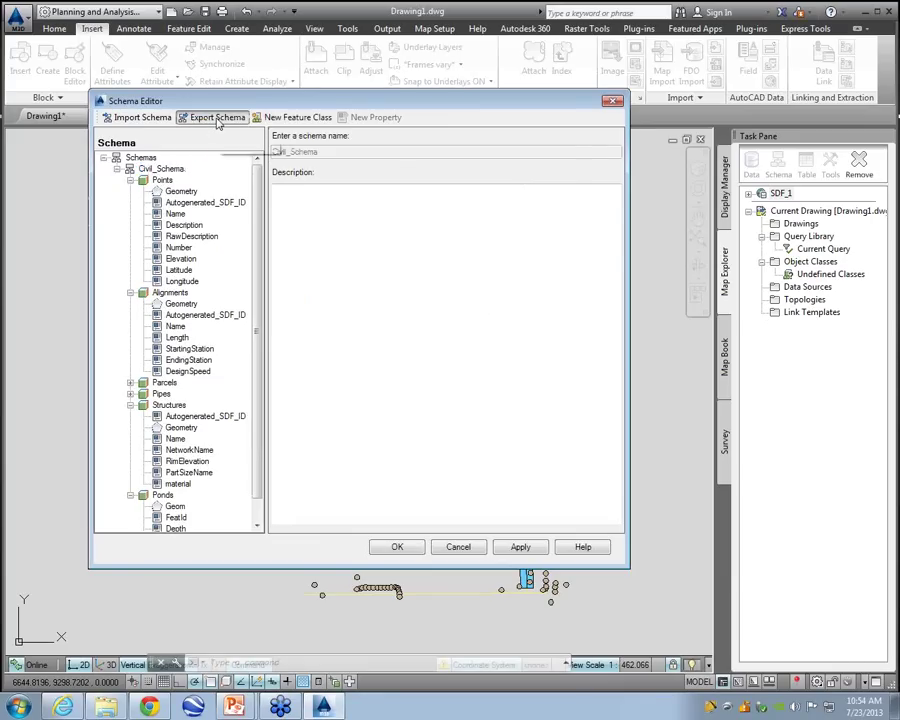
{"action": "left_click", "coordinate": [218, 119]}
{"action": "left_click_drag", "start_coordinate": [275, 341], "coordinate": [319, 252]}
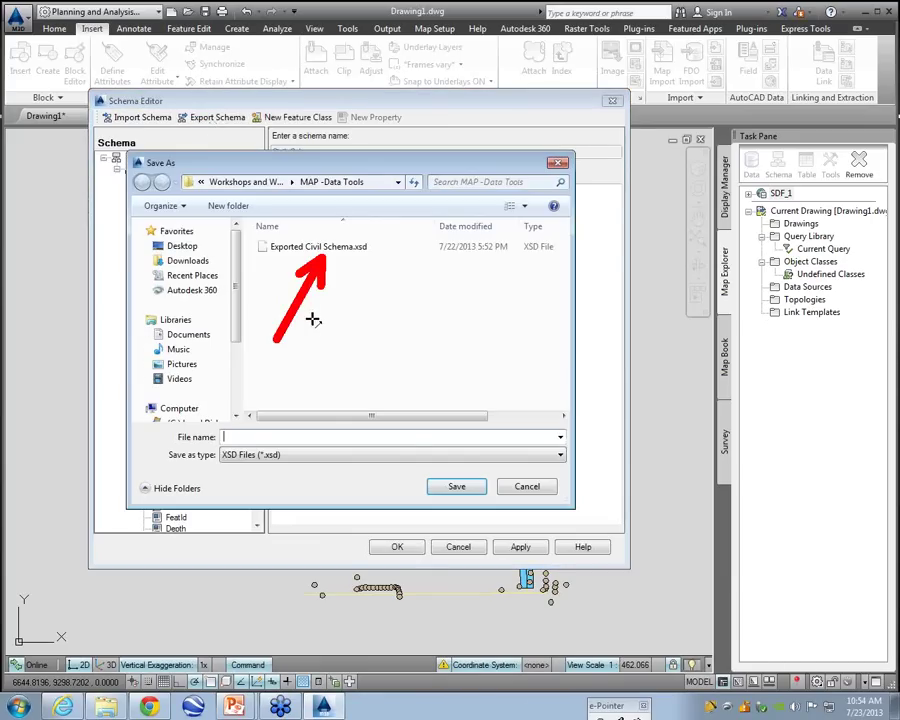
{"action": "key", "text": "Escape"}
{"action": "left_click", "coordinate": [529, 487]}
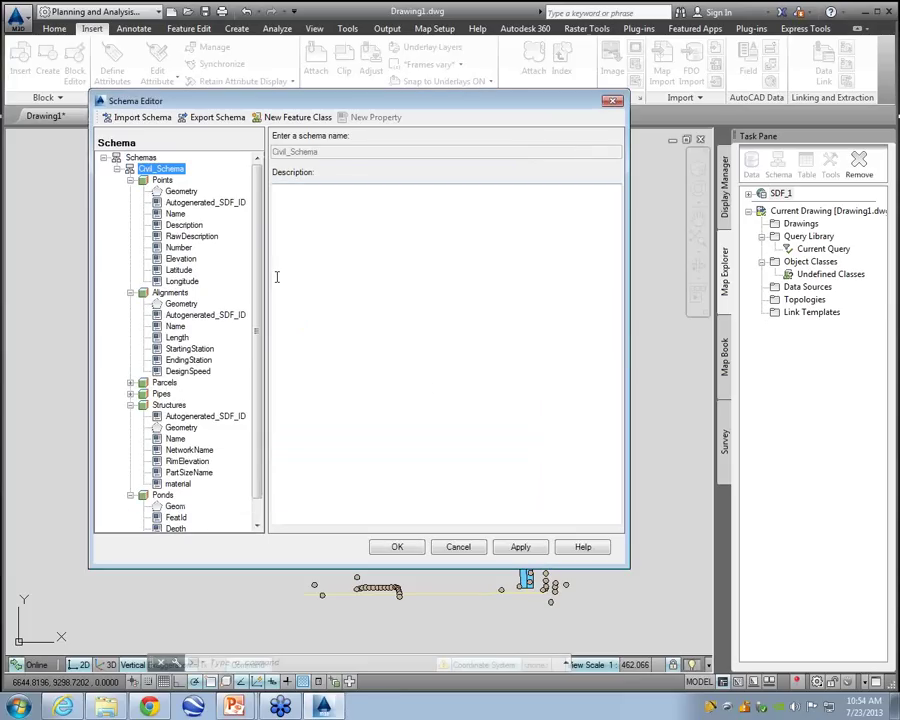
- Import Exported Civil Schema.xsd into the schema of the current SDF_1 connection
{"action": "left_click", "coordinate": [116, 170]}
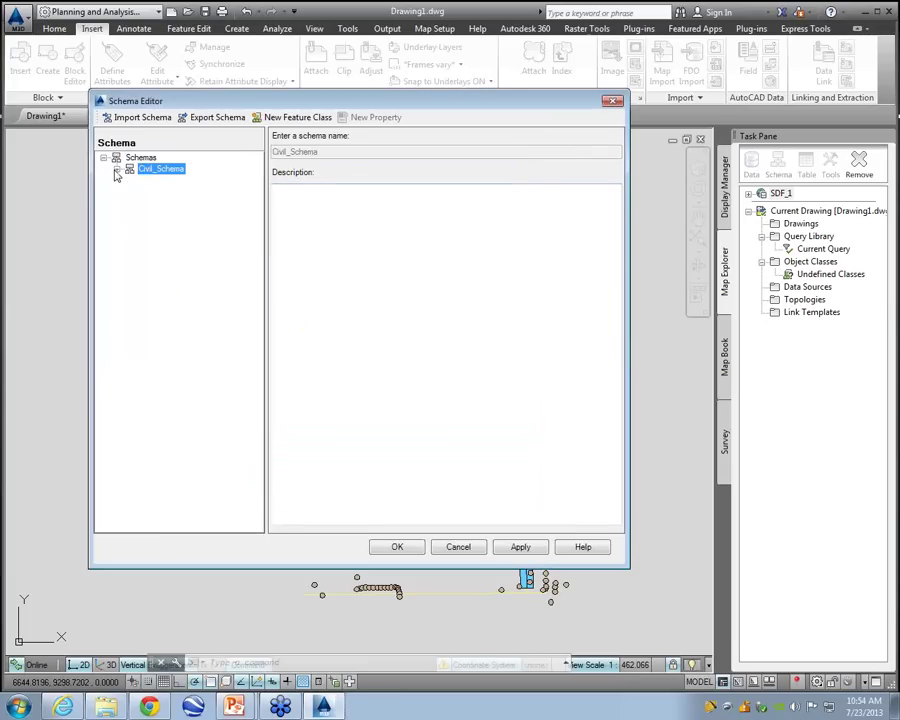
{"action": "left_click", "coordinate": [136, 119]}
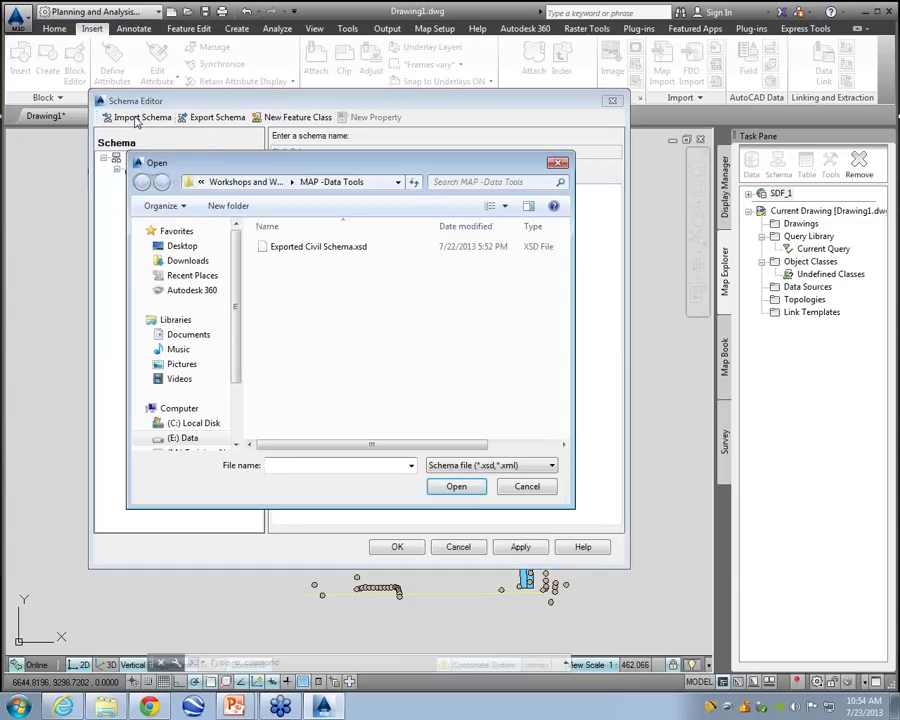
{"action": "left_click", "coordinate": [330, 248]}
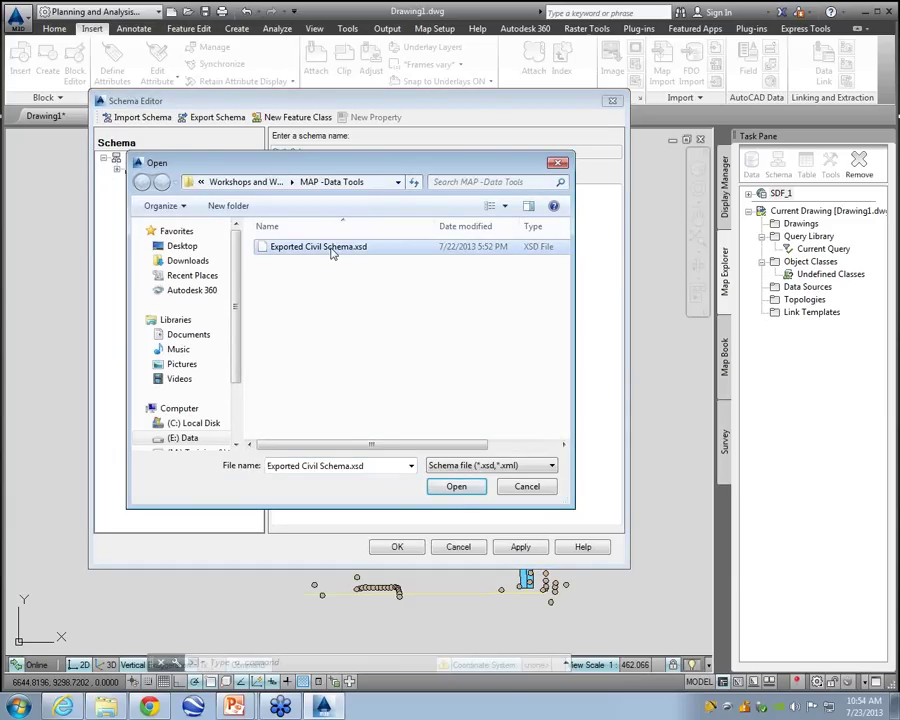
{"action": "left_click", "coordinate": [457, 487]}
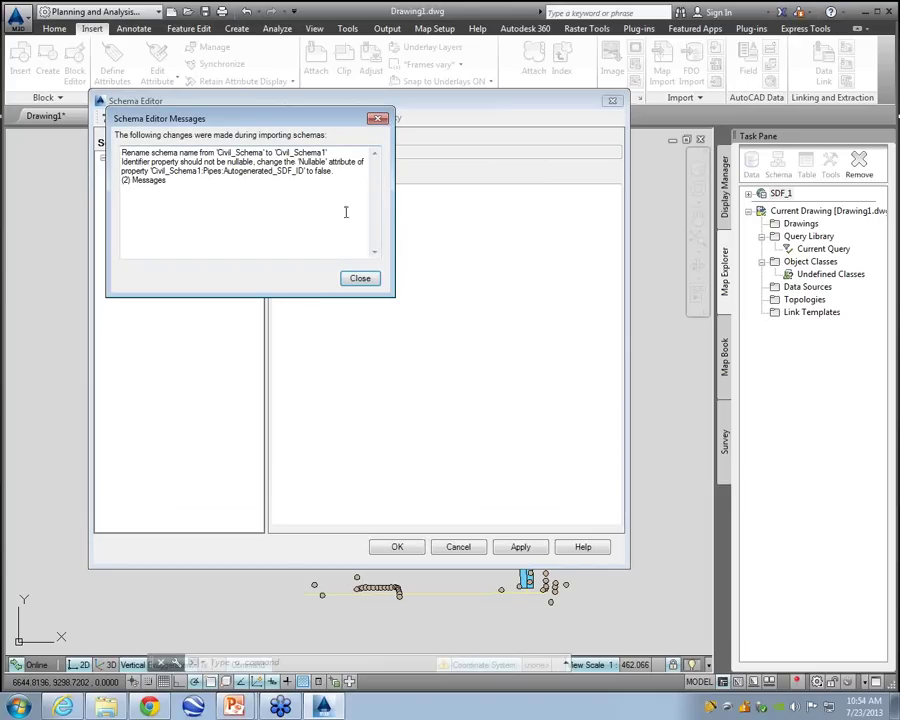
{"action": "left_click", "coordinate": [359, 280]}
- Expand the Points class of the imported Civil_Schema1, examine its Number property, and leave the schema without saving
{"action": "left_click", "coordinate": [117, 180]}
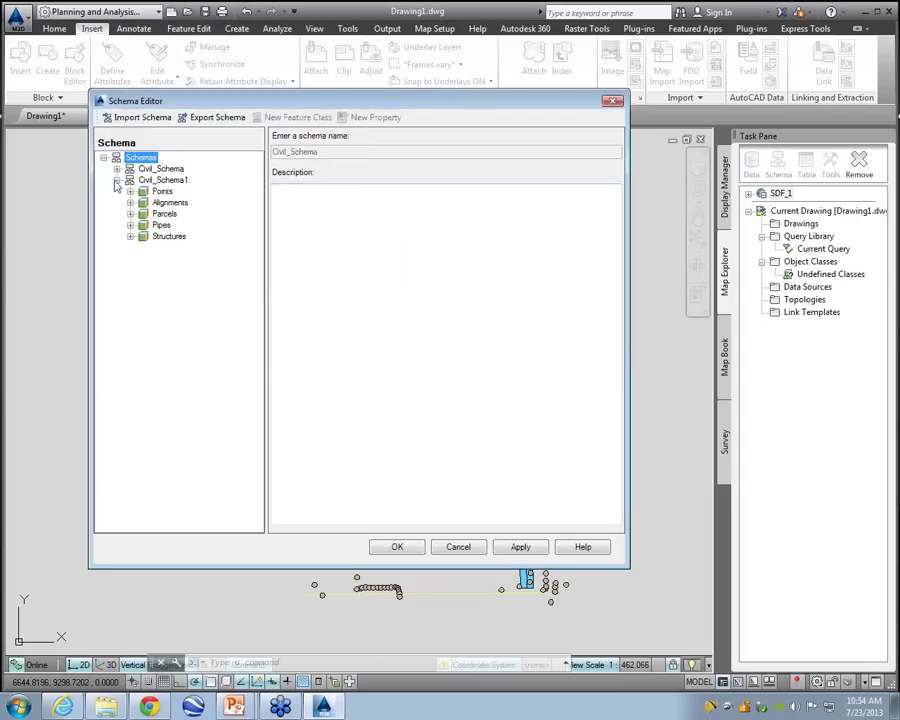
{"action": "left_click", "coordinate": [150, 191]}
{"action": "left_click", "coordinate": [131, 191]}
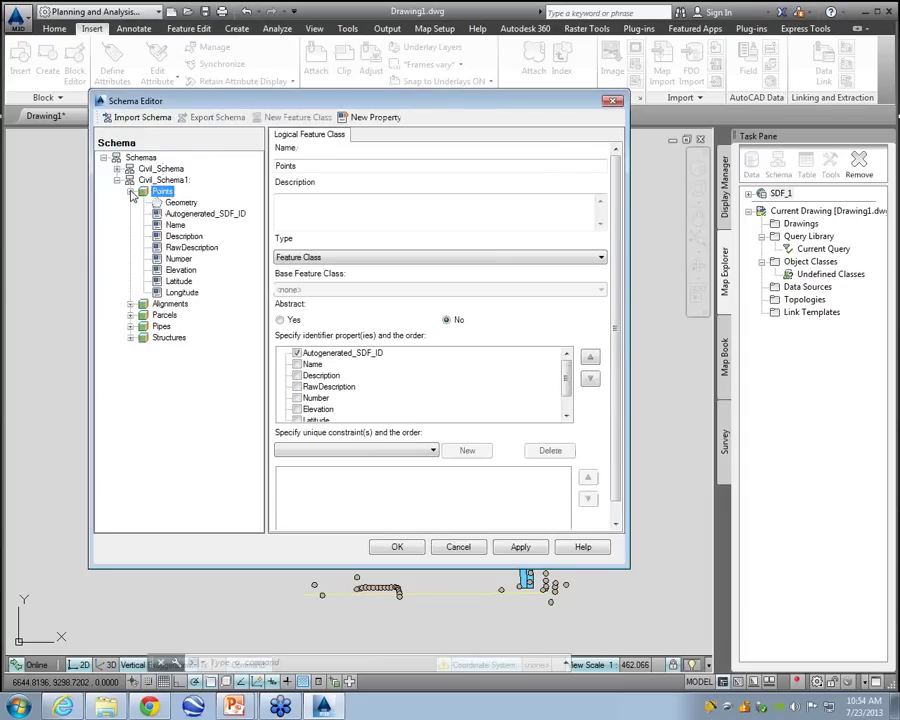
{"action": "left_click", "coordinate": [180, 259]}
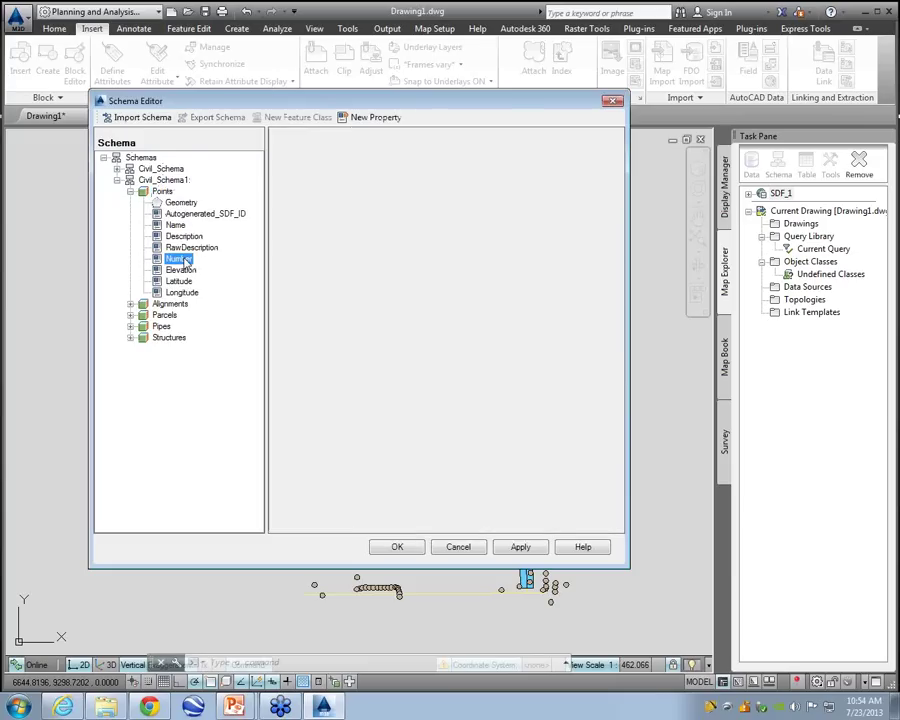
{"action": "left_click_drag", "start_coordinate": [184, 261], "coordinate": [288, 178]}
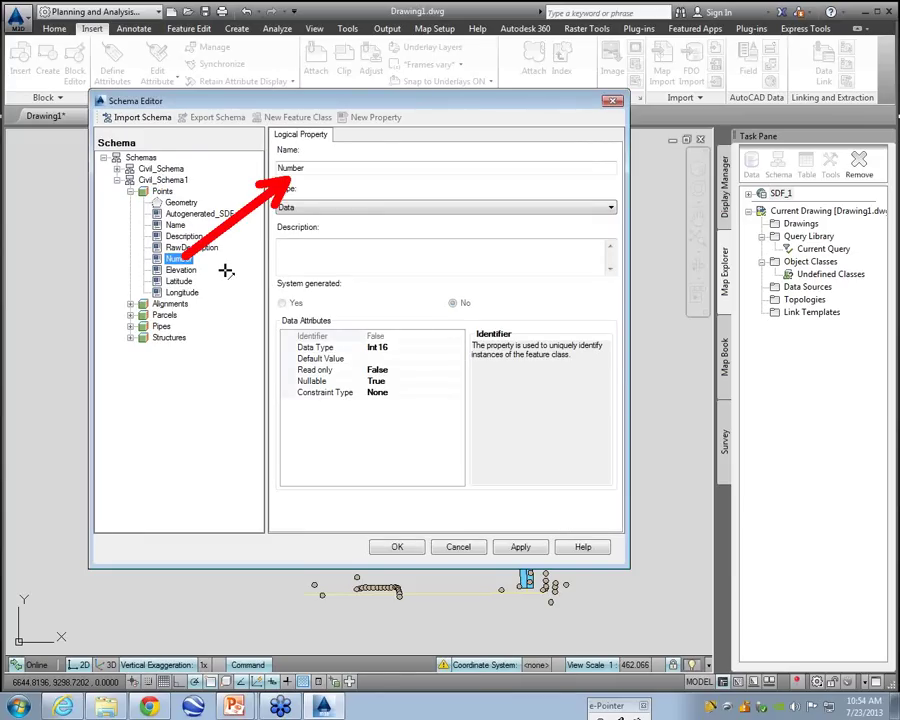
{"action": "left_click", "coordinate": [458, 548]}
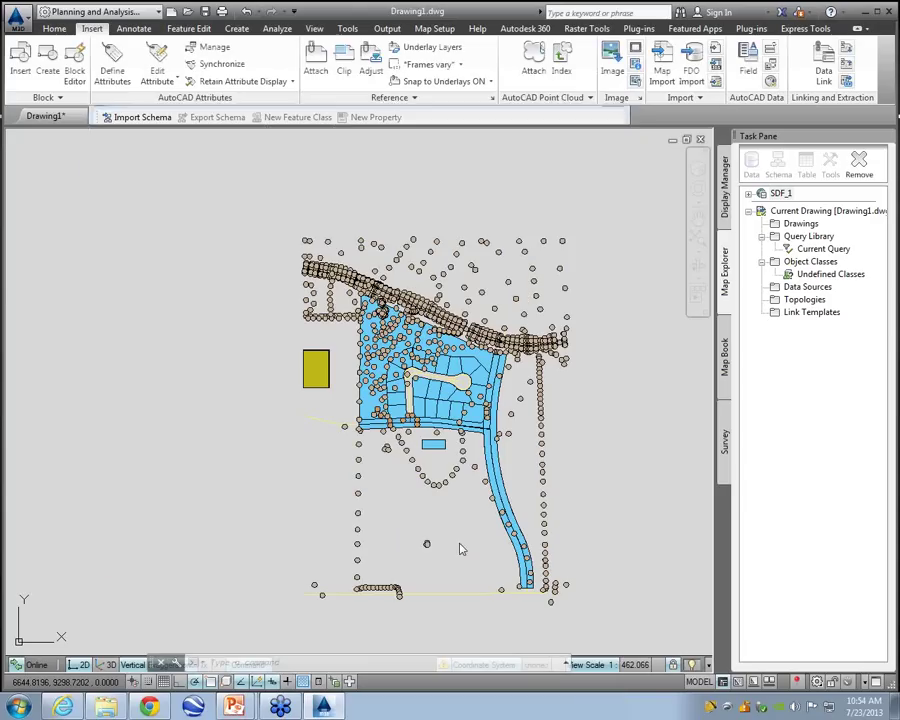
{"action": "middle_click_drag", "start_coordinate": [569, 313], "coordinate": [518, 313]}
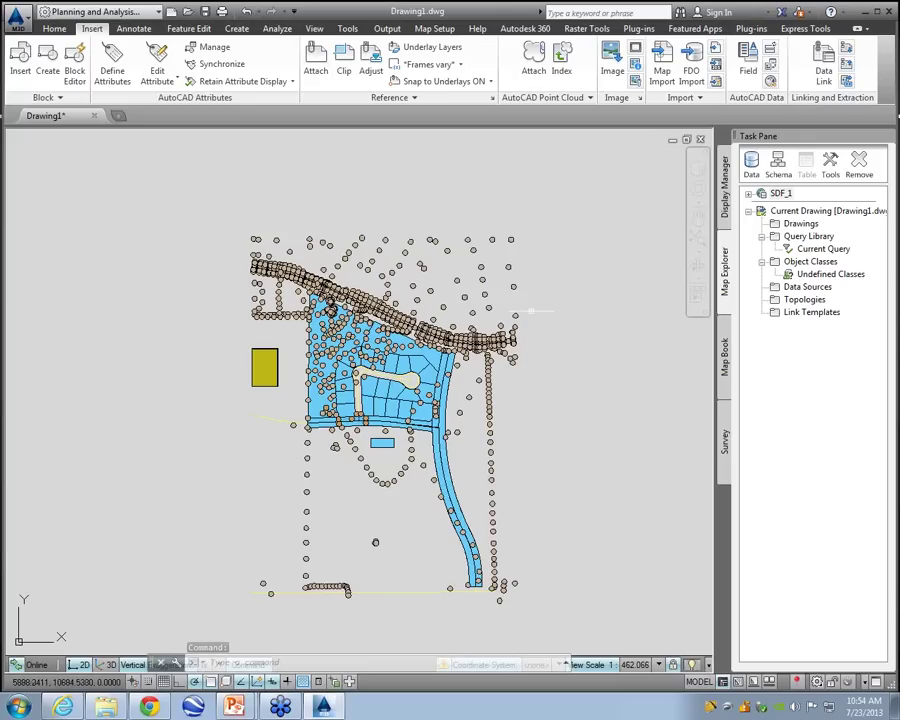
{"action": "left_click_drag", "start_coordinate": [566, 168], "coordinate": [473, 305]}
{"action": "left_click", "coordinate": [724, 190]}
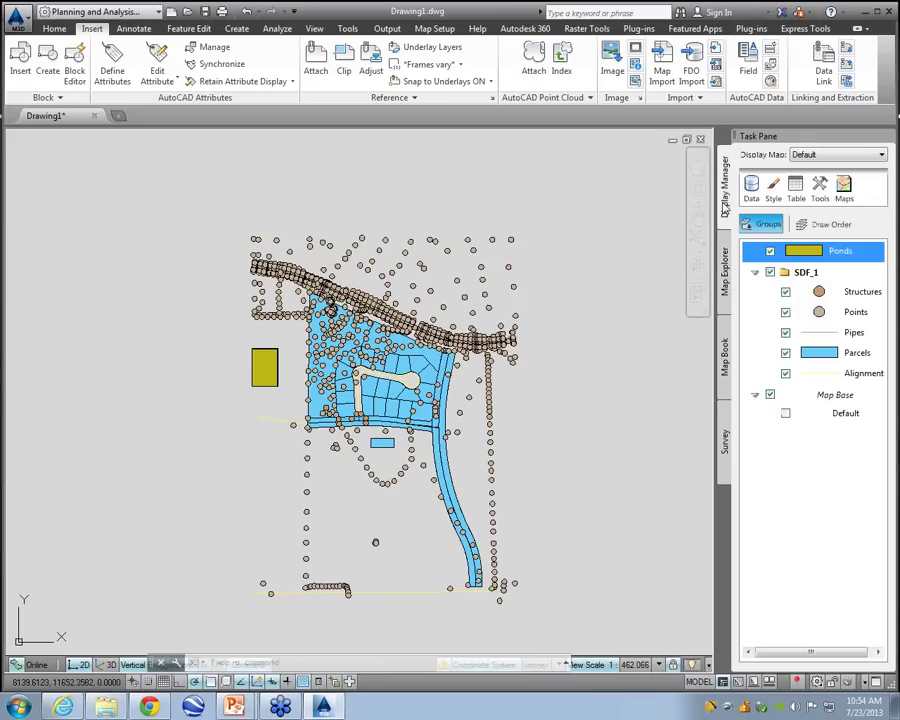
{"action": "left_click", "coordinate": [724, 268]}
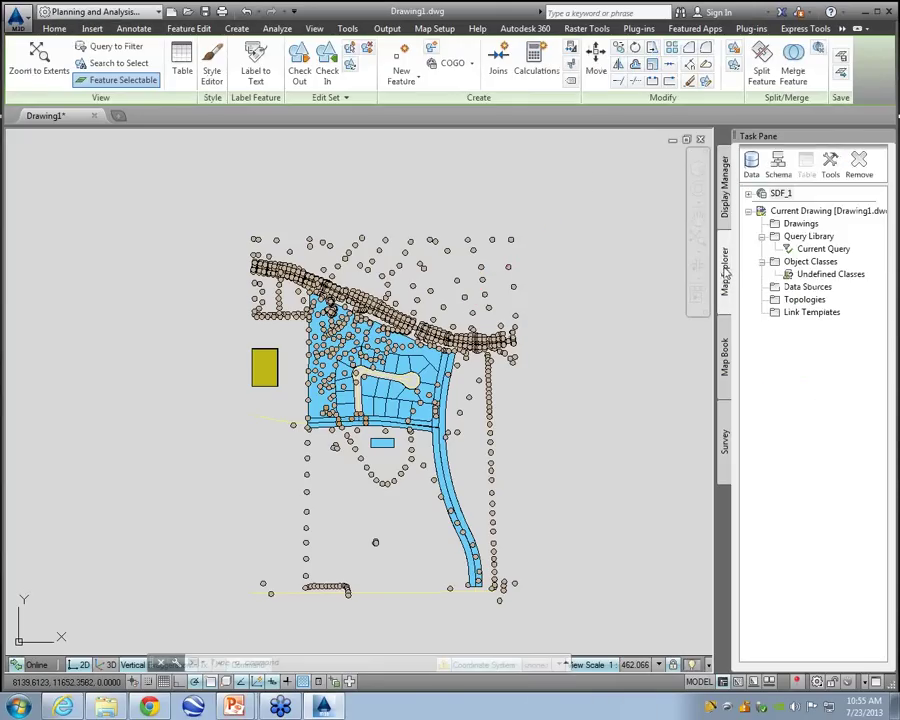
{"action": "left_click_drag", "start_coordinate": [640, 290], "coordinate": [770, 183]}
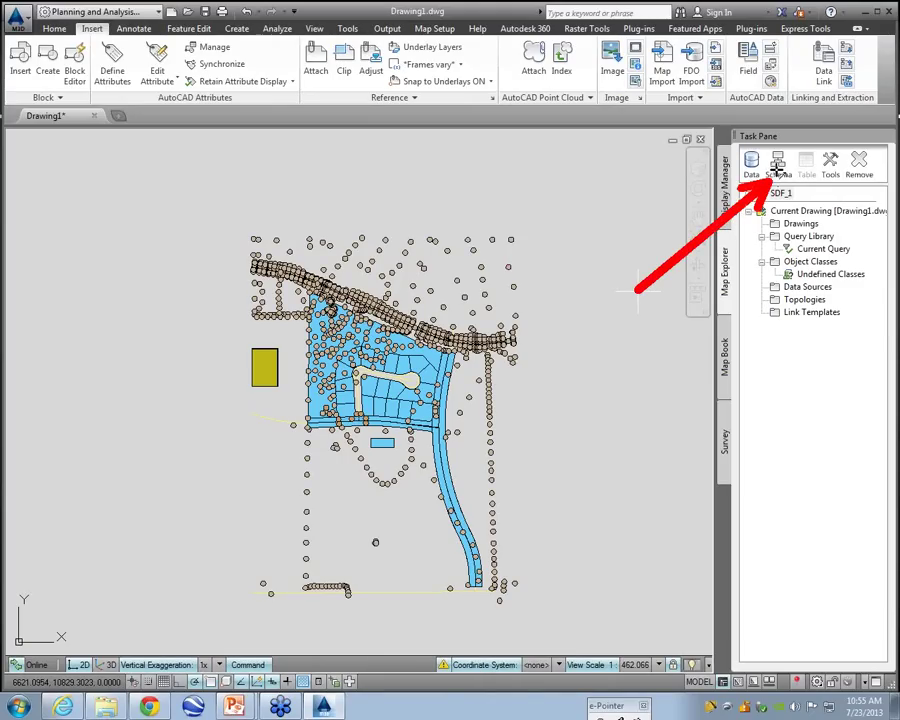
- Create a new SDF spatial database file named New Civil File in the MAP -Data Tools folder
{"action": "left_click", "coordinate": [777, 165]}
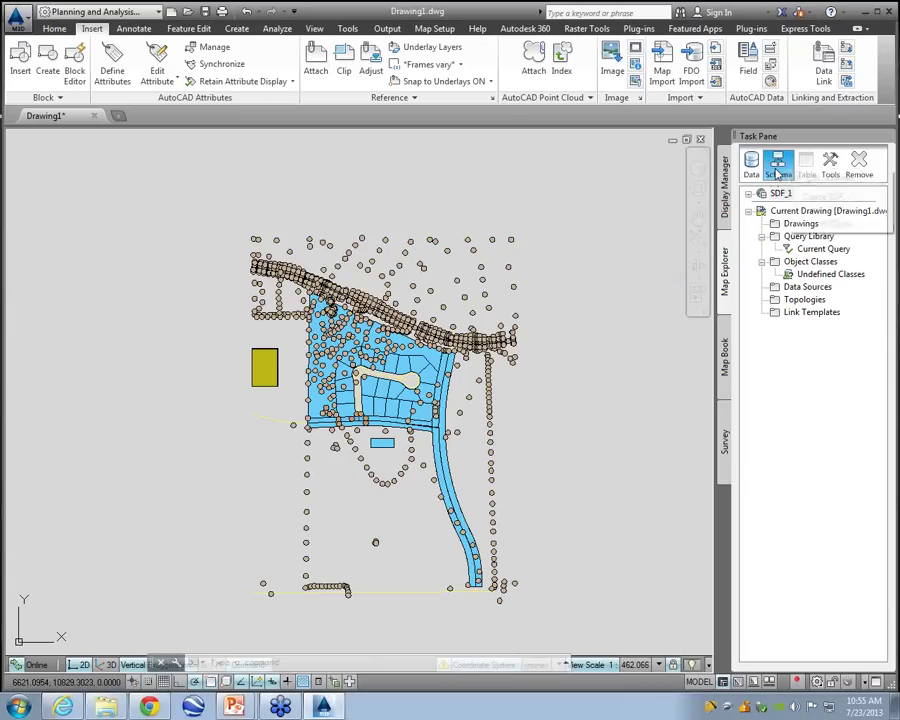
{"action": "left_click", "coordinate": [820, 197]}
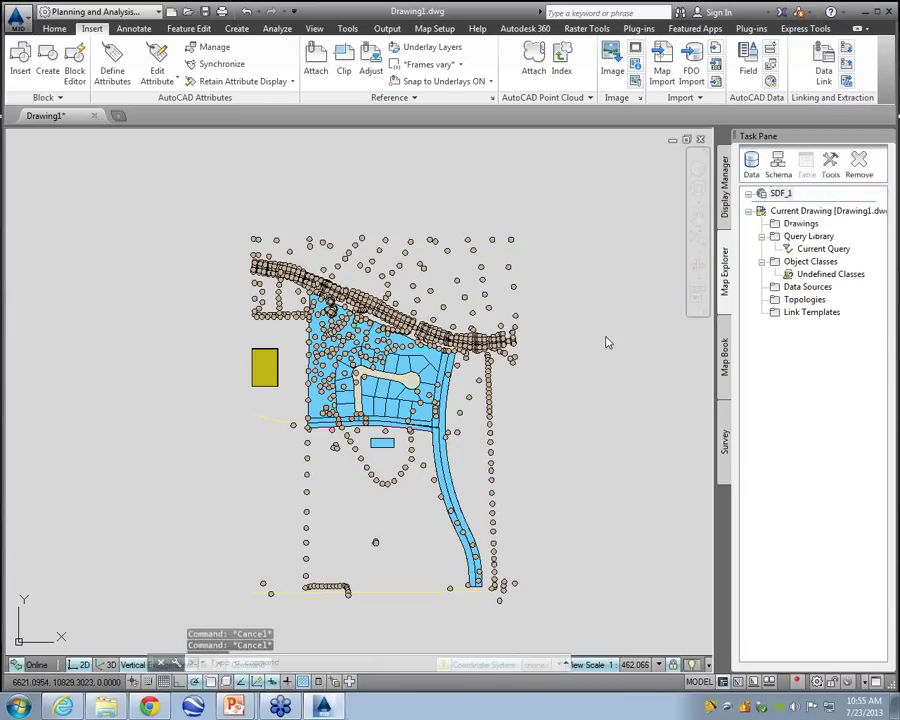
{"action": "type", "text": "N"}
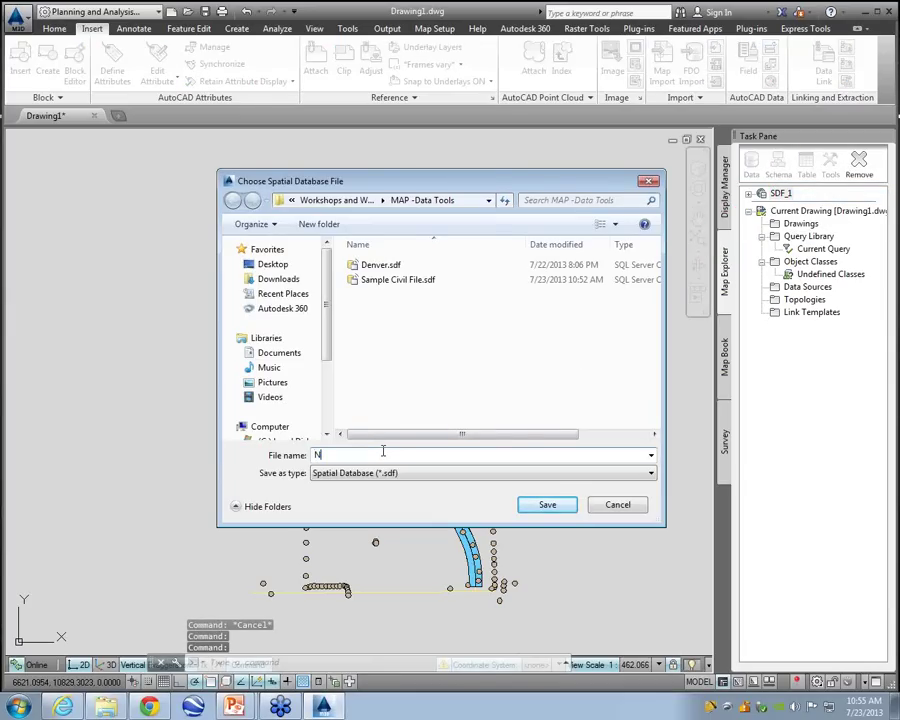
{"action": "type", "text": "ew Civil File"}
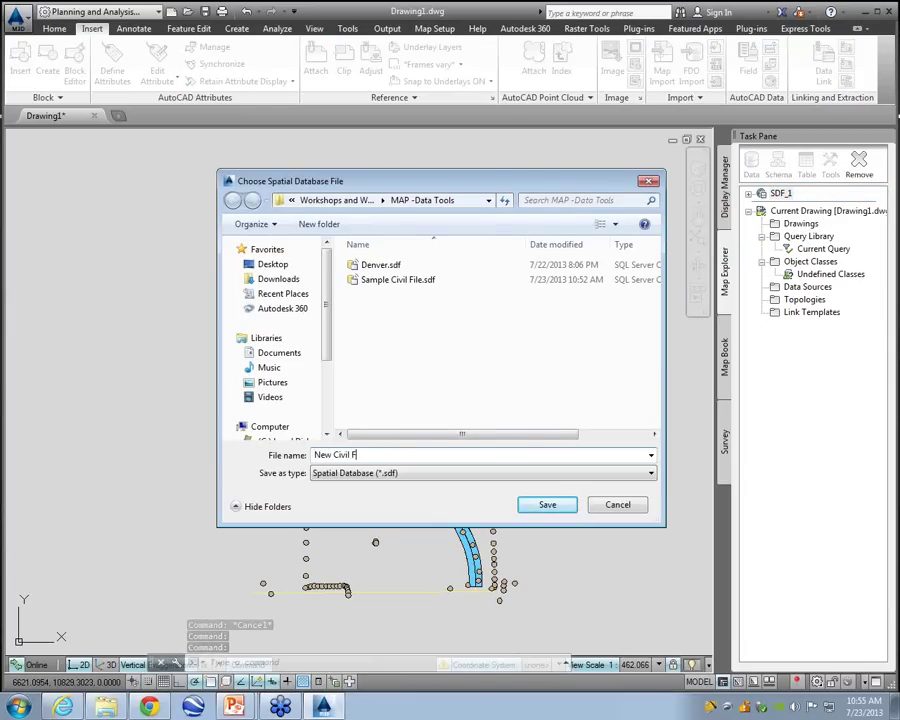
{"action": "left_click", "coordinate": [542, 504]}
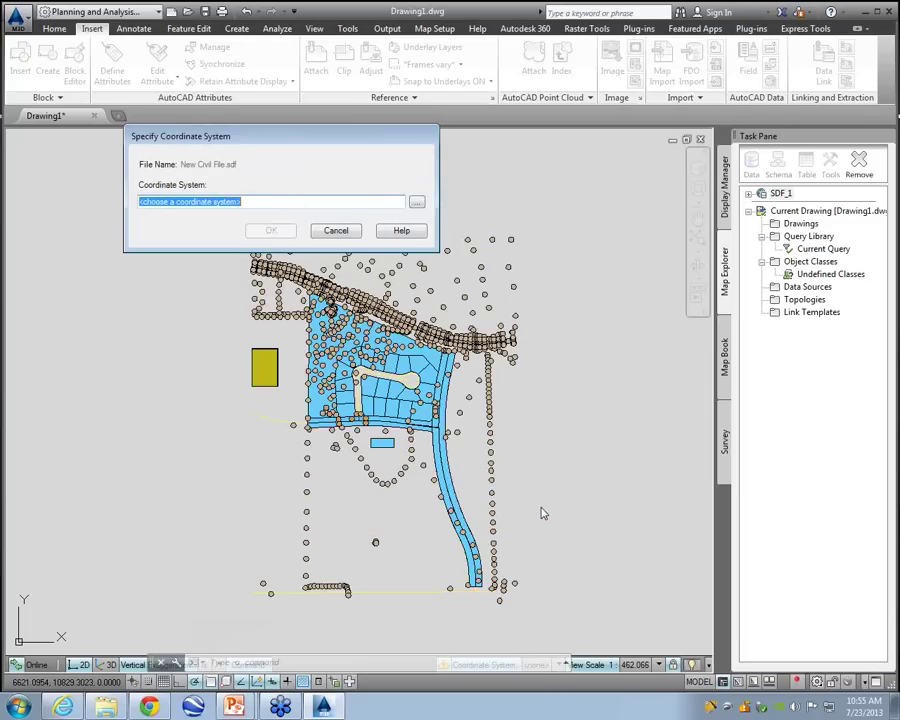
- Assign the coordinate system co83-cf to the new SDF file
{"action": "type", "text": "Co"}
{"action": "key", "text": "BackSpace"}
{"action": "key", "text": "BackSpace"}
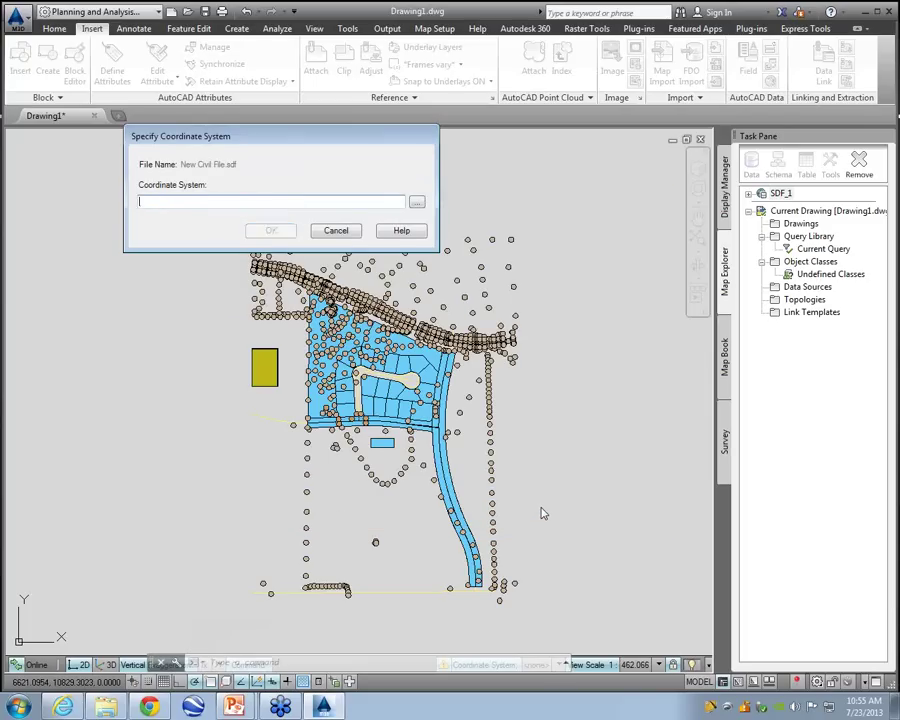
{"action": "type", "text": "co83"}
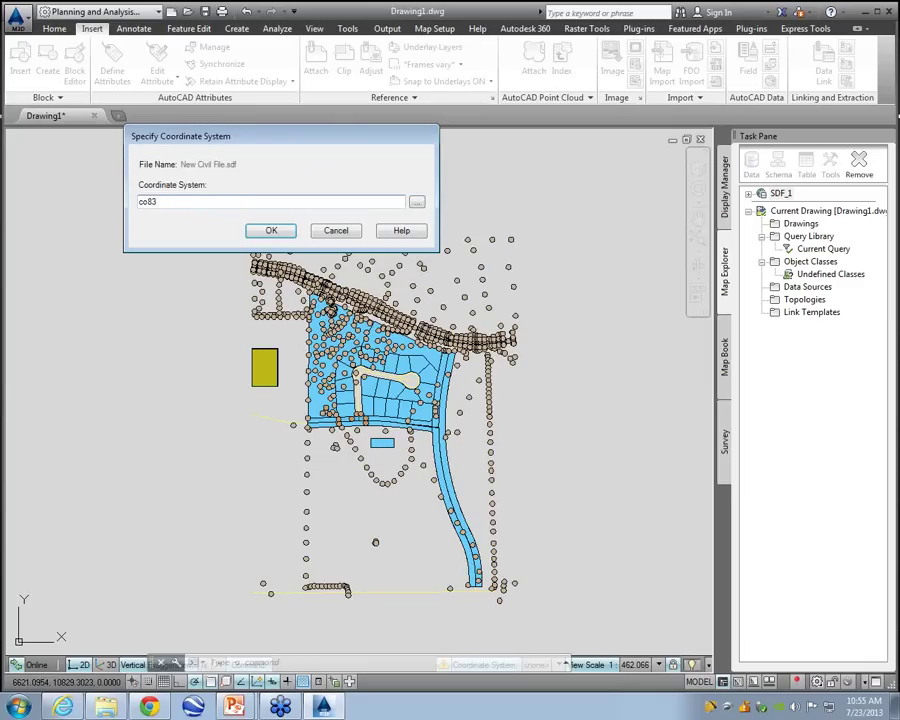
{"action": "type", "text": "-cf"}
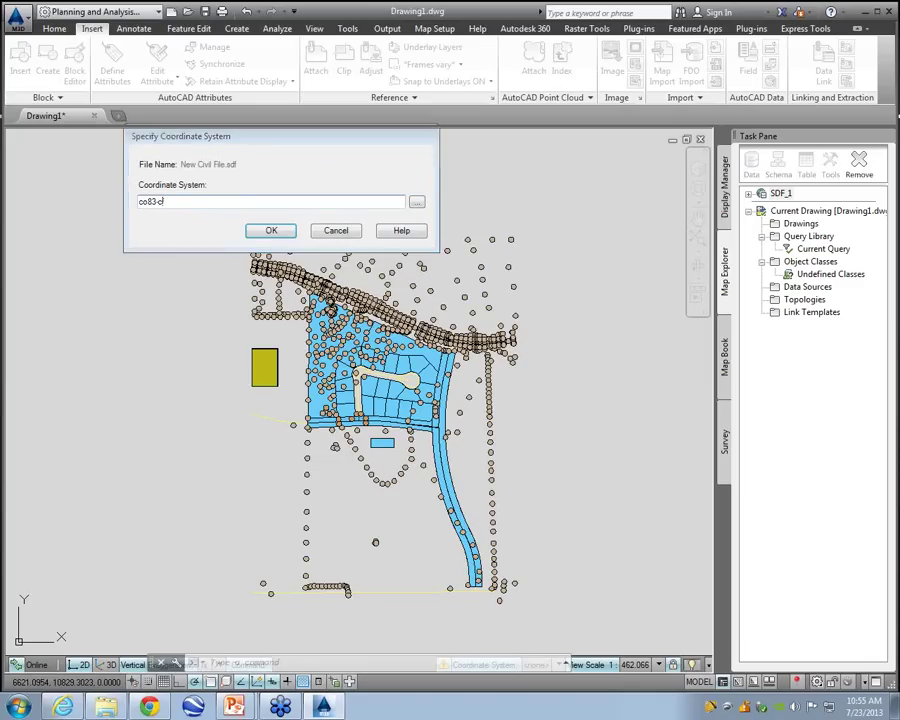
{"action": "key", "text": "Return"}
- Delete the default Schema1 from the new SDF file
{"action": "right_click", "coordinate": [199, 230]}
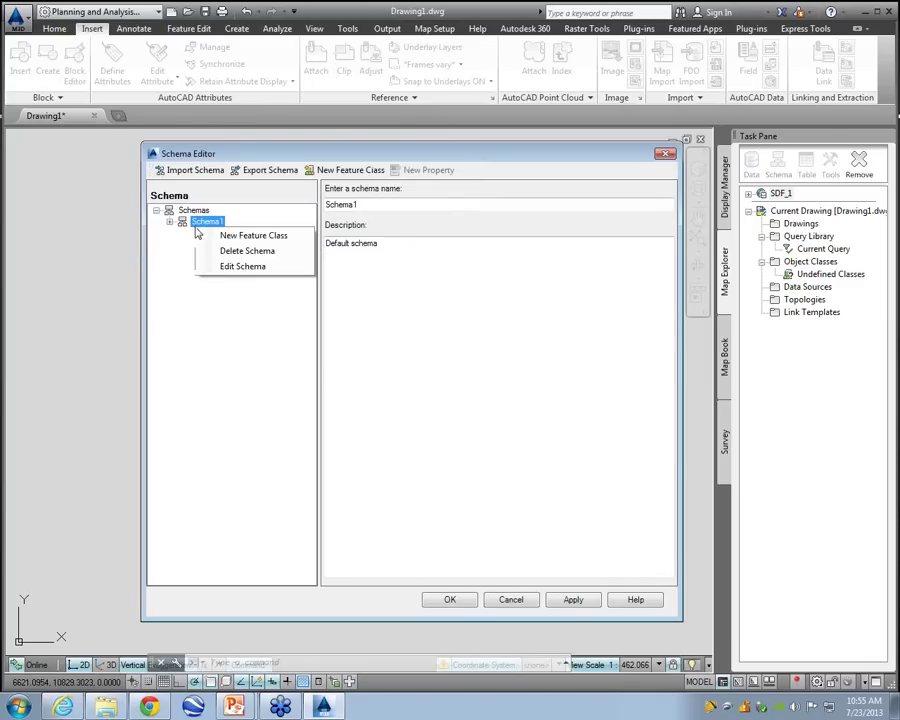
{"action": "left_click", "coordinate": [224, 249]}
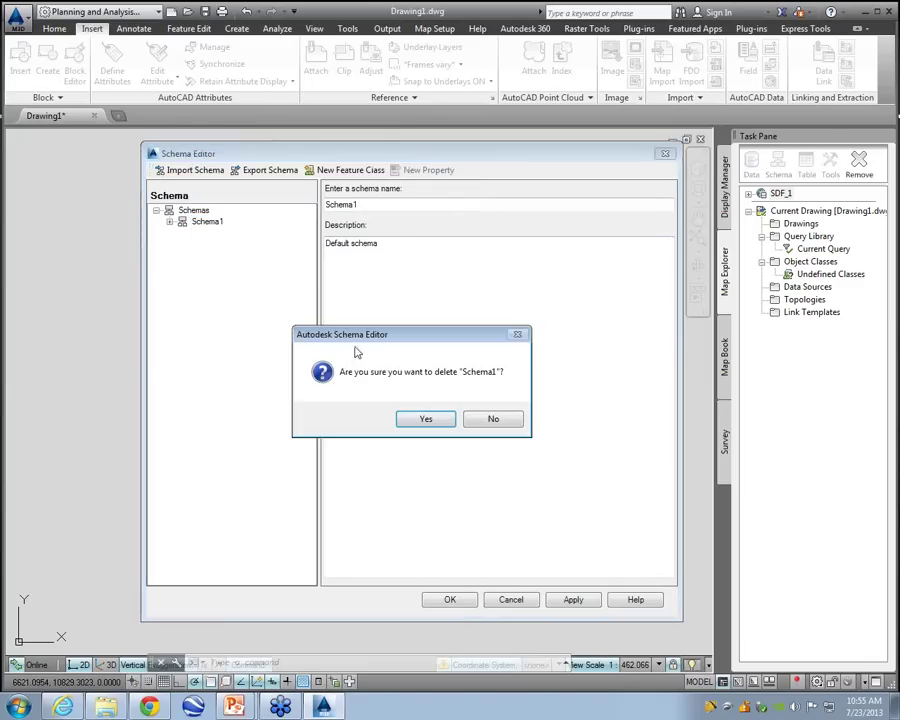
{"action": "left_click", "coordinate": [424, 419]}
- Import Exported Civil Schema.xsd as the schema of the new SDF file
{"action": "left_click", "coordinate": [185, 171]}
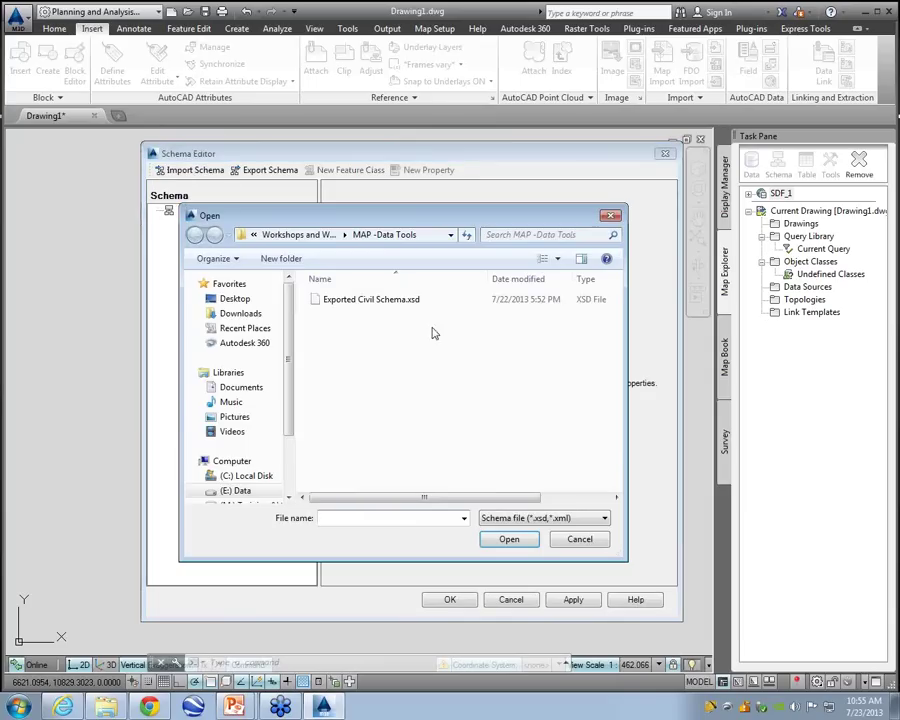
{"action": "left_click", "coordinate": [370, 299]}
{"action": "left_click", "coordinate": [508, 540]}
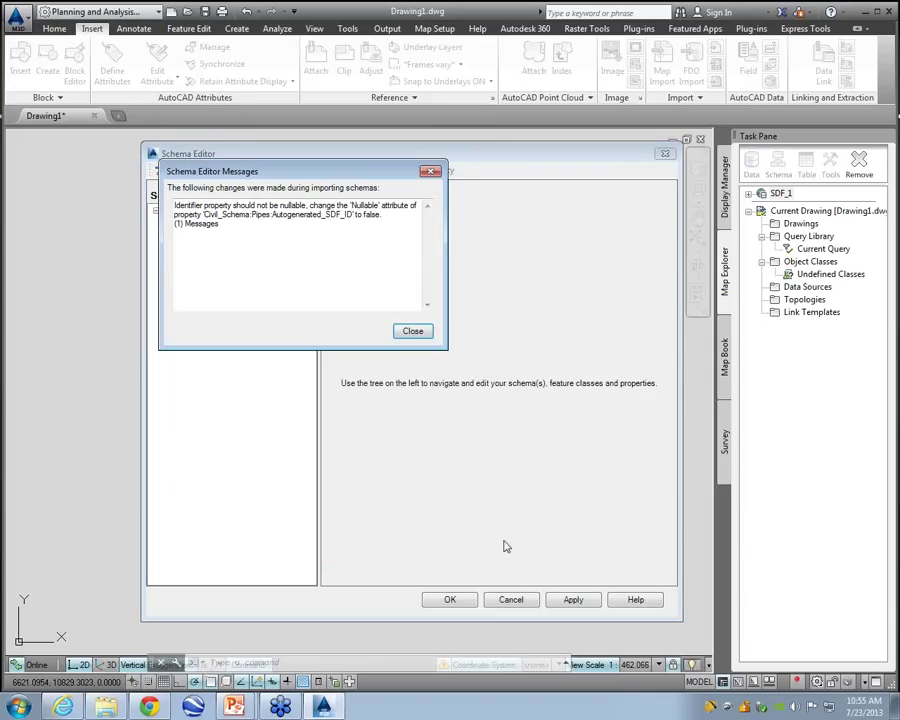
{"action": "left_click", "coordinate": [410, 330]}
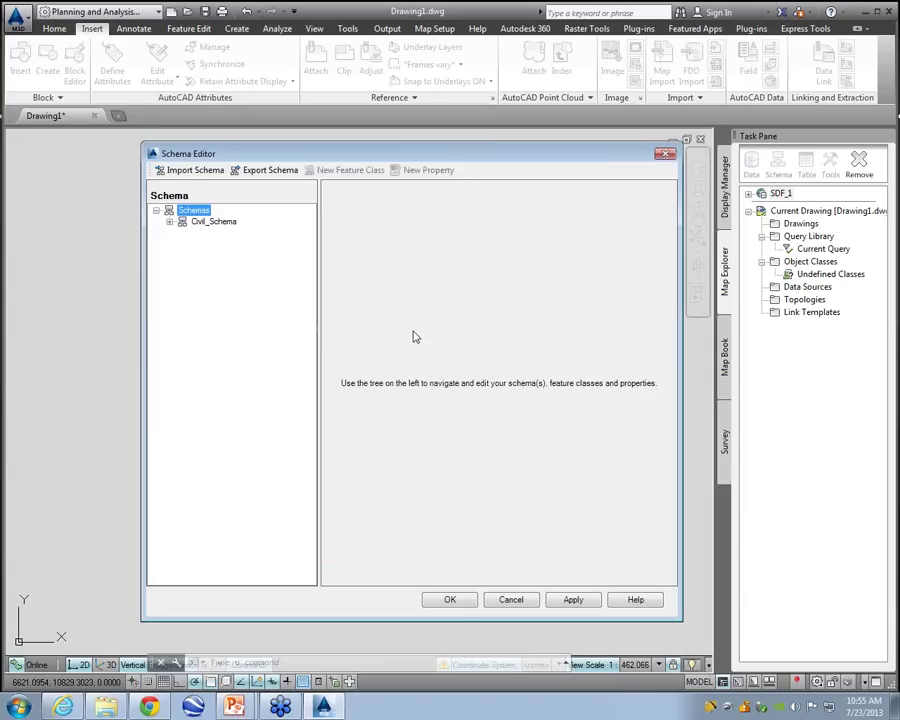
- Expand Civil_Schema to the Points class and delete its Latitude and Longitude properties
{"action": "left_click", "coordinate": [169, 222]}
{"action": "left_click", "coordinate": [183, 233]}
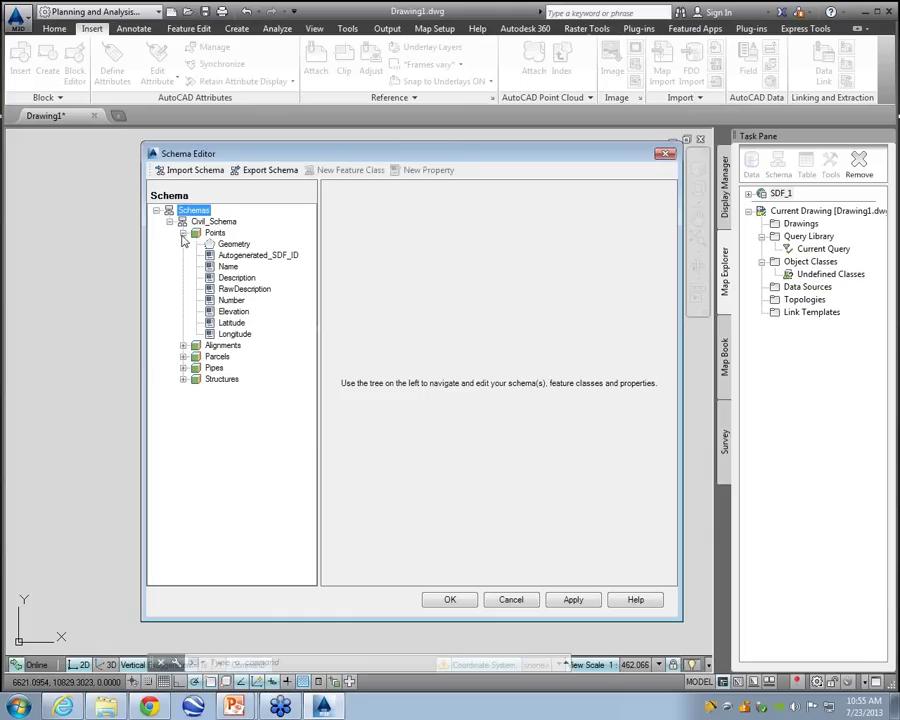
{"action": "left_click", "coordinate": [231, 322]}
{"action": "right_click", "coordinate": [258, 325]}
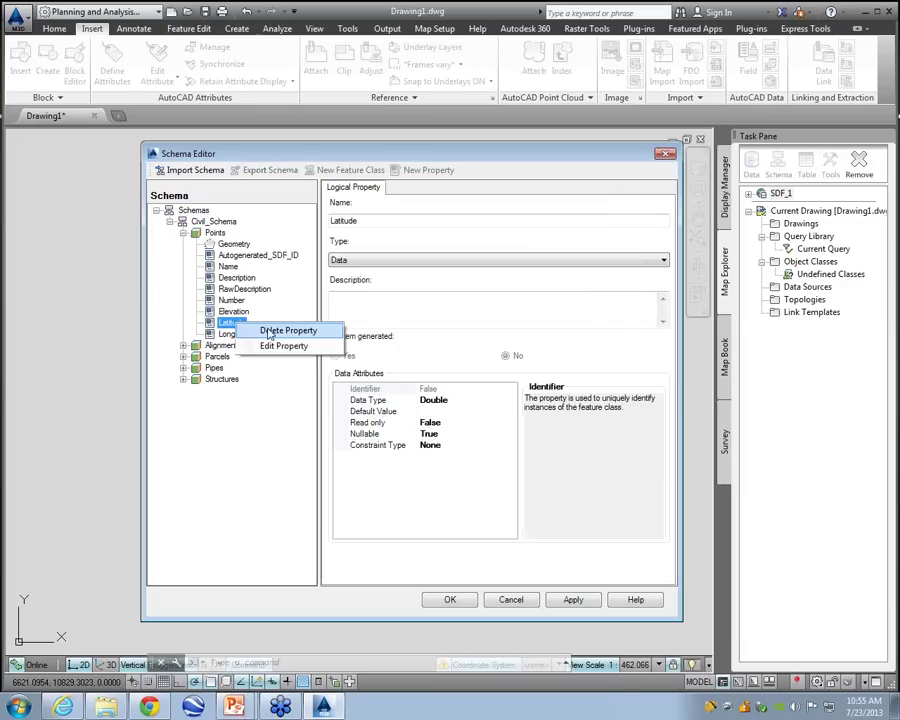
{"action": "left_click", "coordinate": [268, 331]}
{"action": "left_click", "coordinate": [422, 418]}
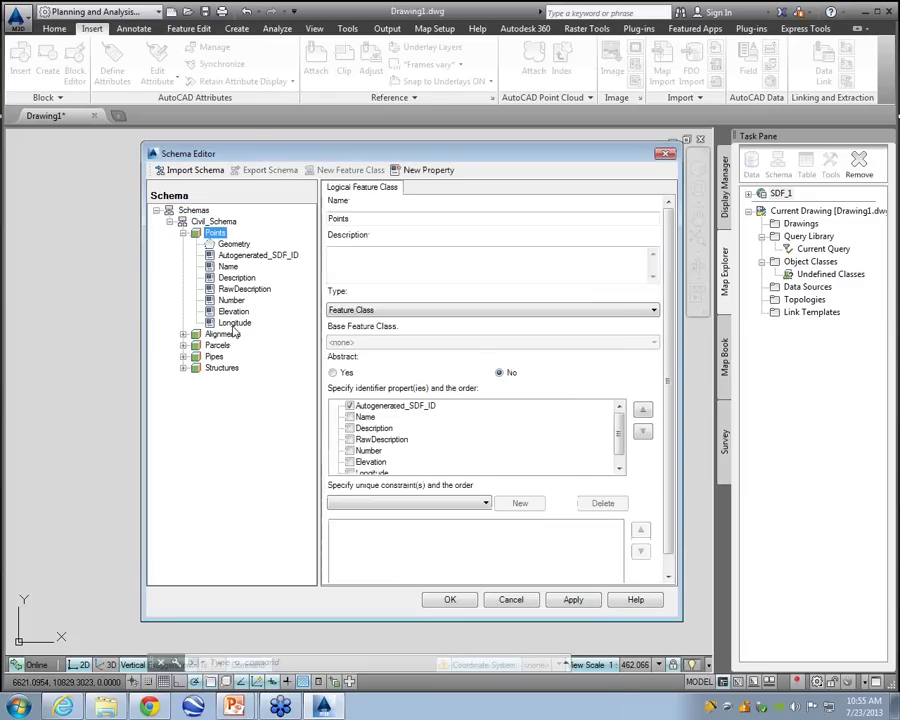
{"action": "left_click", "coordinate": [235, 322]}
{"action": "right_click", "coordinate": [236, 323]}
{"action": "left_click", "coordinate": [262, 331]}
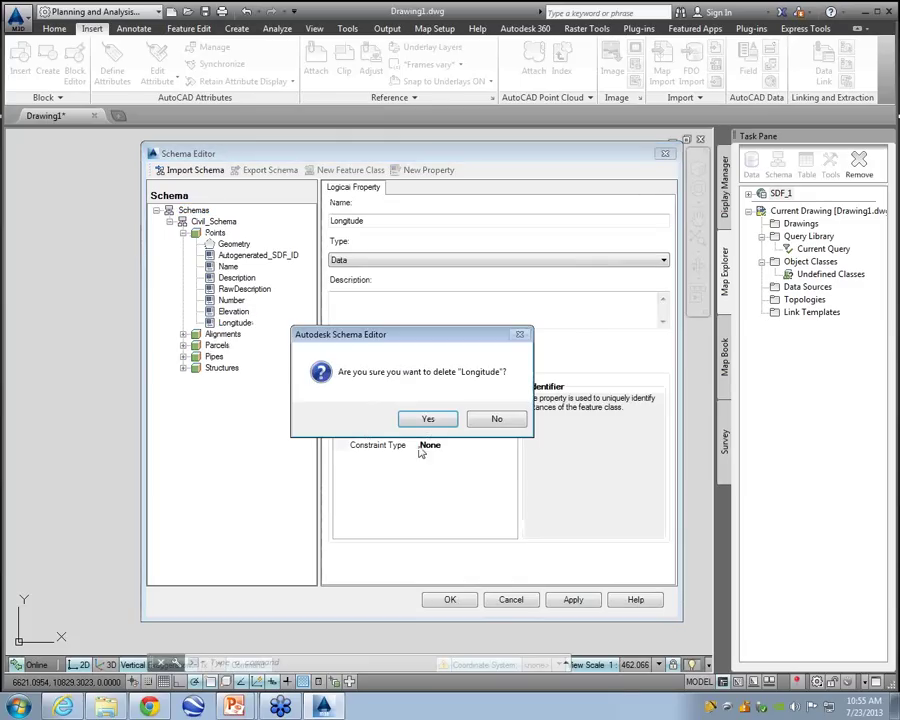
{"action": "left_click", "coordinate": [427, 418]}
- Delete the Name and RawDescription properties from the Points class
{"action": "left_click", "coordinate": [229, 266]}
{"action": "right_click", "coordinate": [222, 268]}
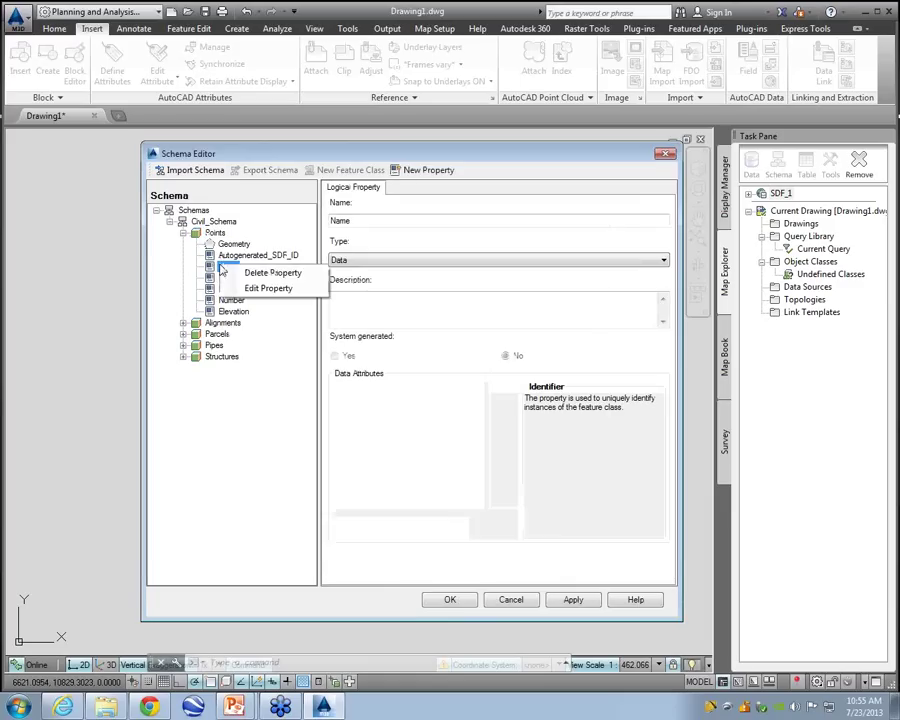
{"action": "left_click", "coordinate": [268, 330]}
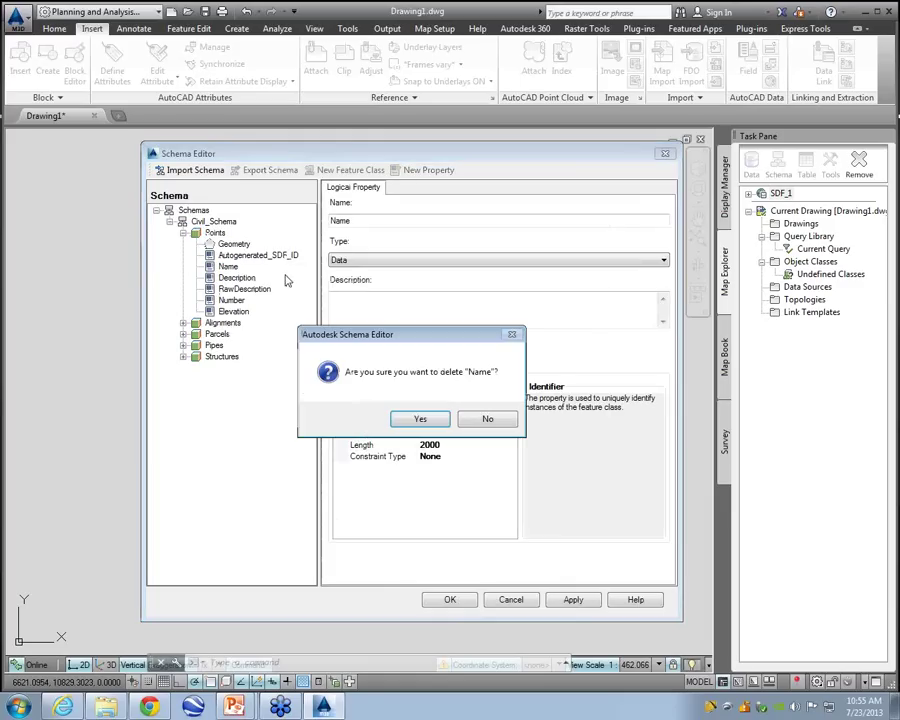
{"action": "left_click", "coordinate": [416, 420]}
{"action": "left_click", "coordinate": [244, 277]}
{"action": "right_click", "coordinate": [245, 278]}
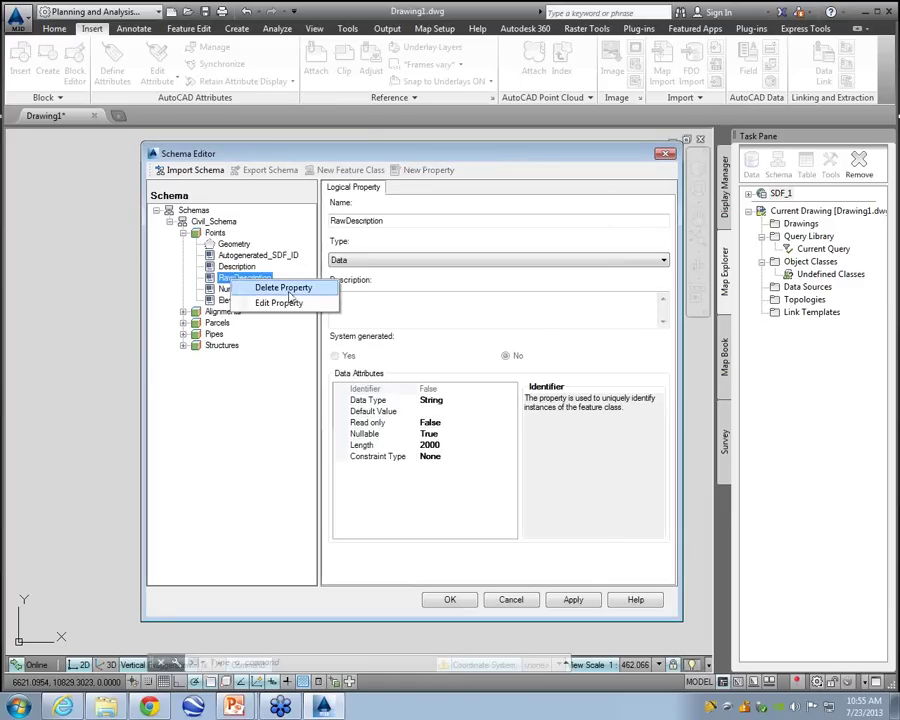
{"action": "left_click", "coordinate": [288, 290]}
{"action": "left_click", "coordinate": [440, 416]}
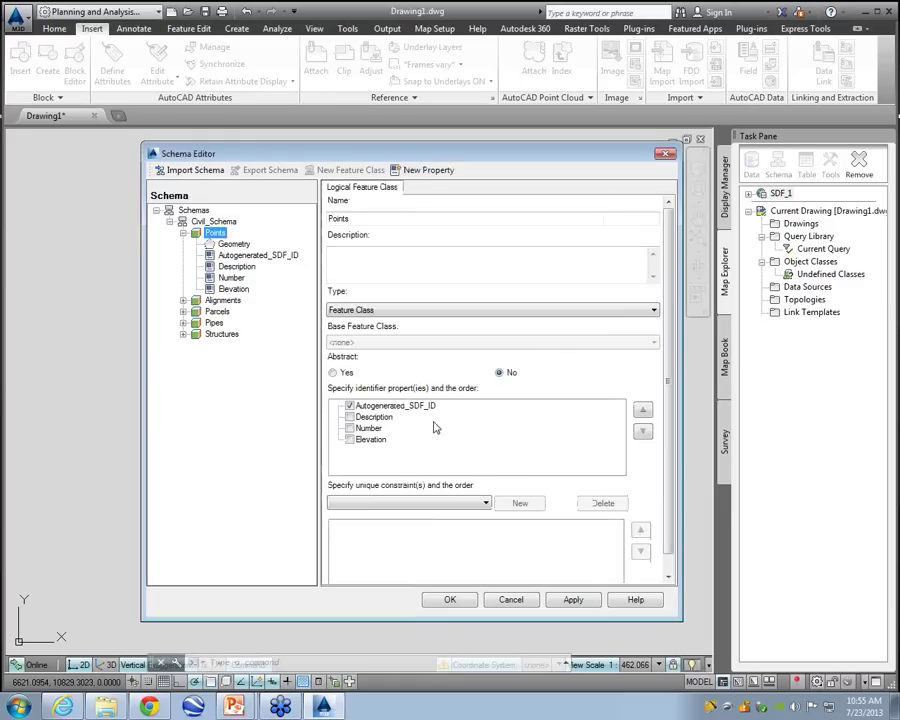
- Rename the Points class's Description property to Field Code and set its description to Field collection
{"action": "left_click", "coordinate": [242, 270]}
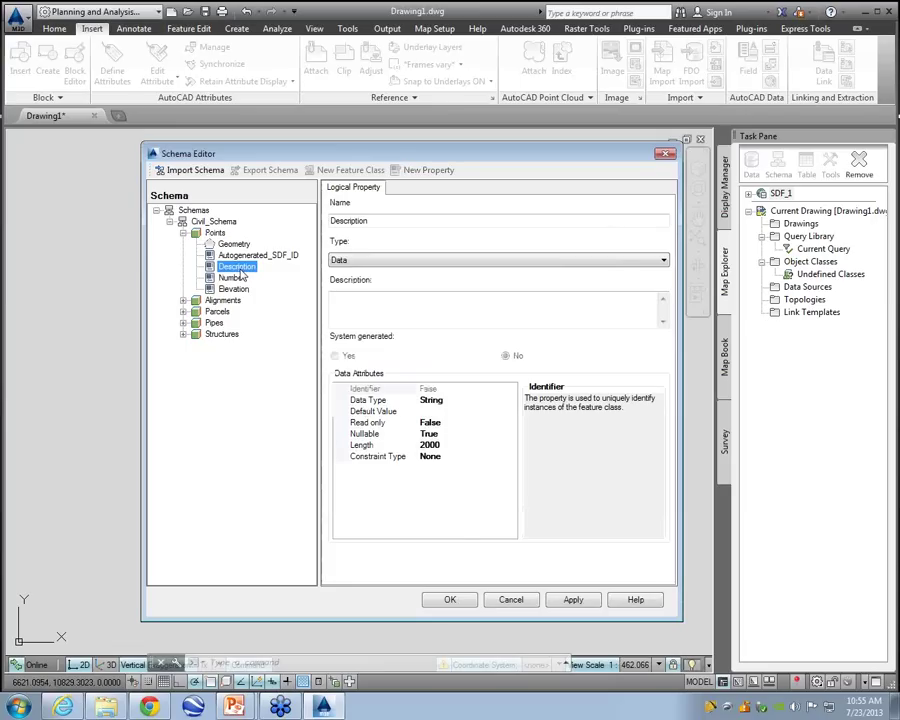
{"action": "left_click_drag", "start_coordinate": [382, 221], "coordinate": [329, 231]}
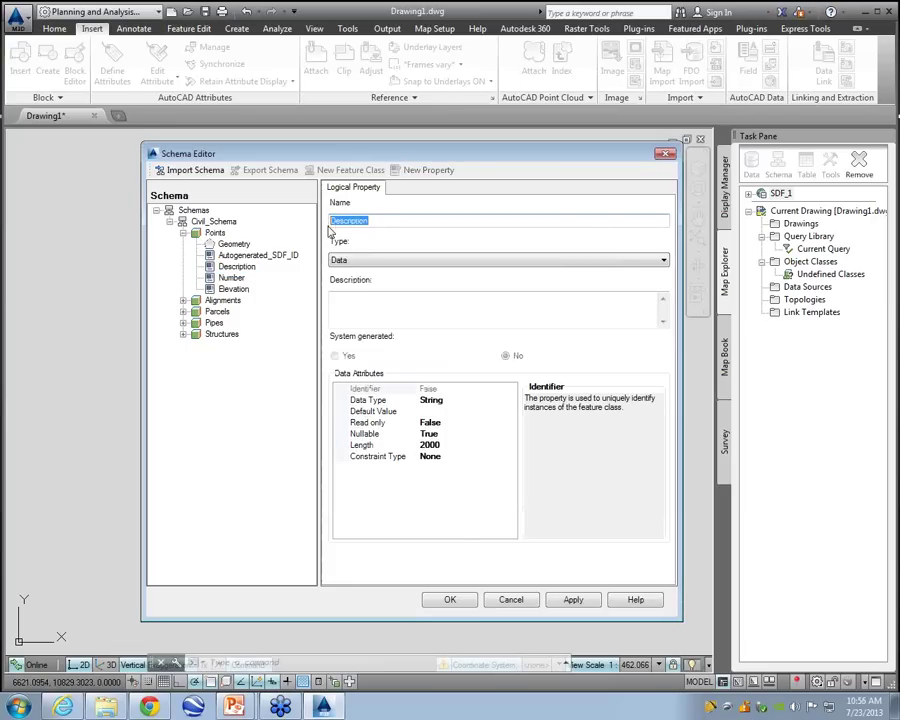
{"action": "type", "text": "Field Code"}
{"action": "left_click", "coordinate": [356, 304]}
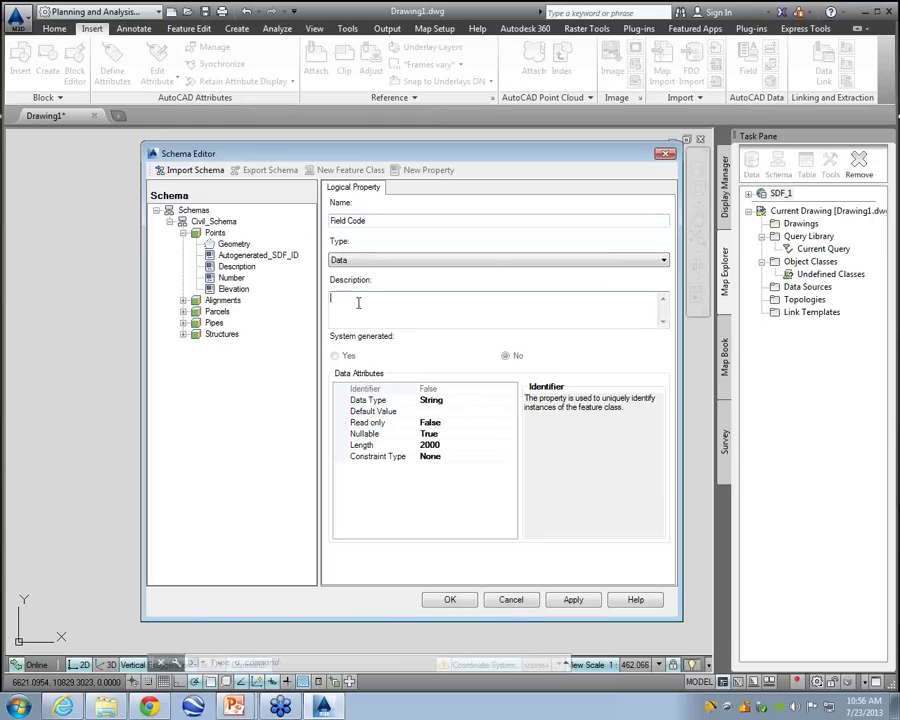
{"action": "type", "text": "Field collection"}
- Apply the schema changes, confirm their submission, and close the Schema Editor
{"action": "left_click", "coordinate": [573, 599]}
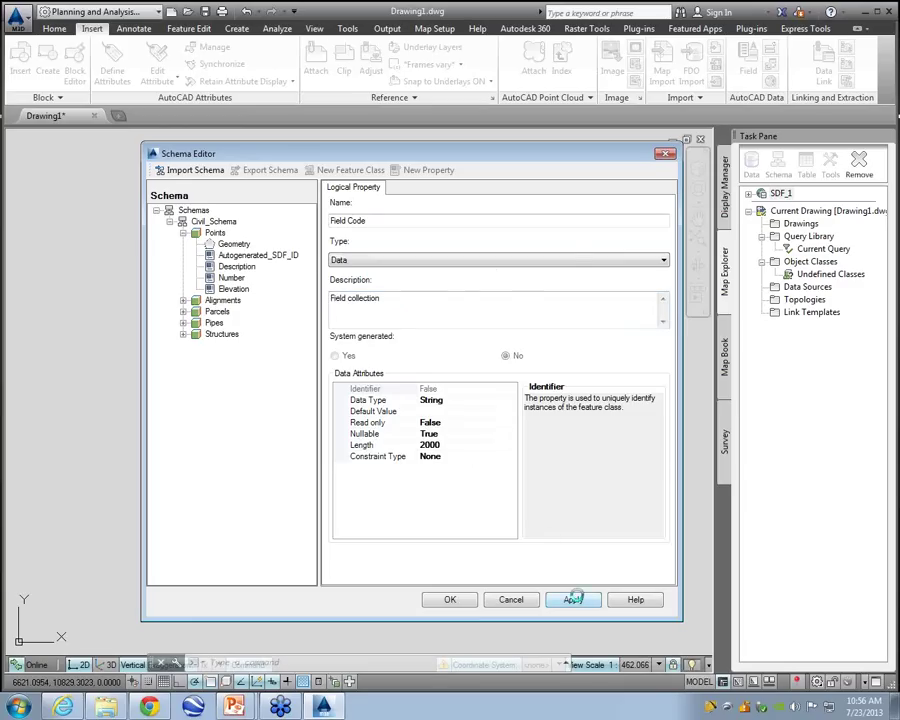
{"action": "left_click", "coordinate": [491, 386]}
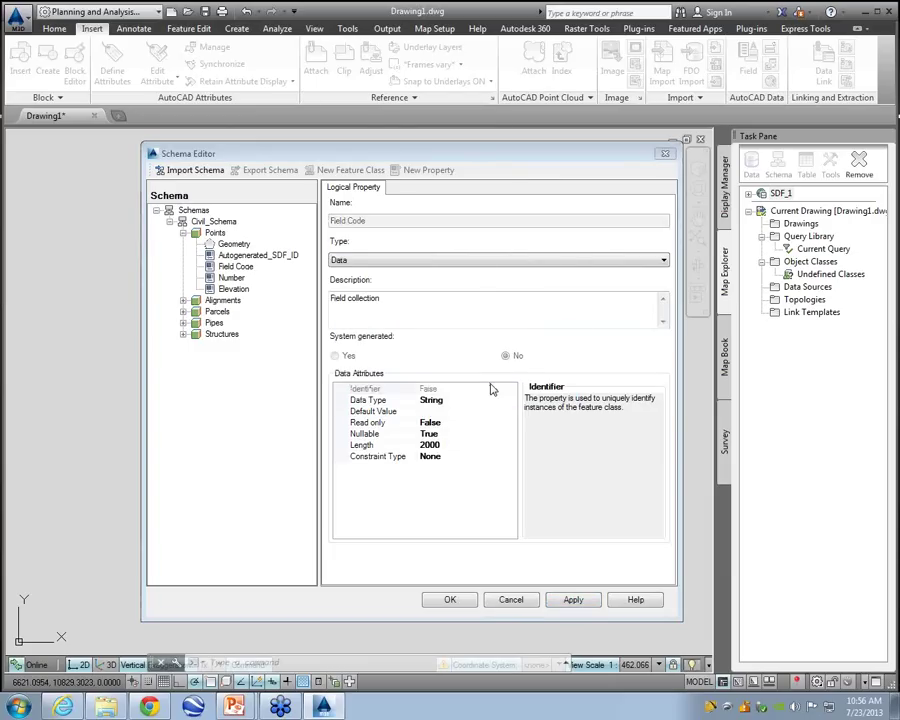
{"action": "left_click", "coordinate": [452, 600]}
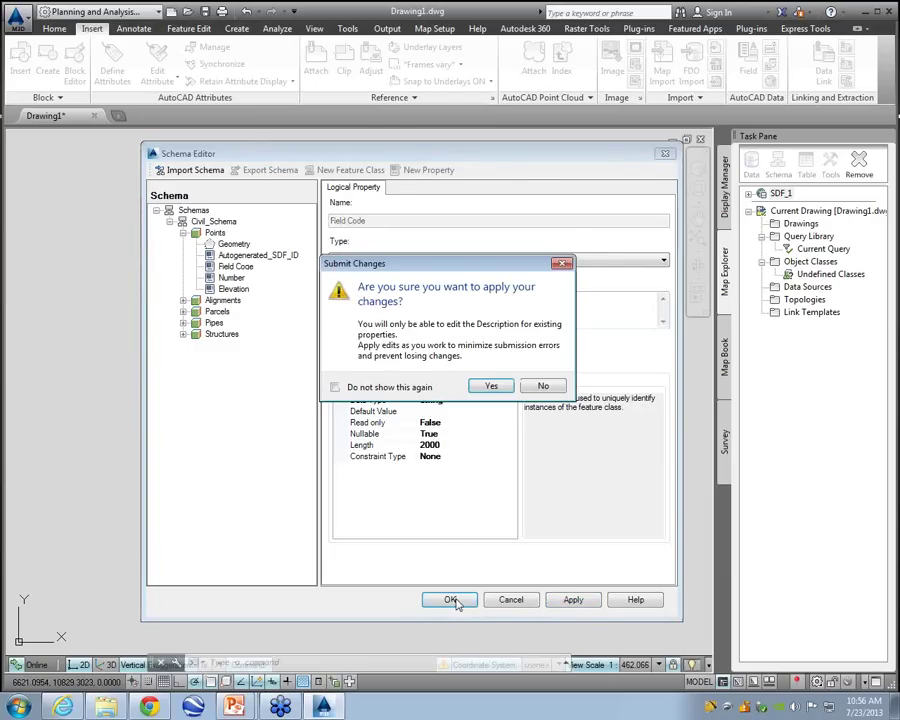
{"action": "left_click", "coordinate": [491, 386]}
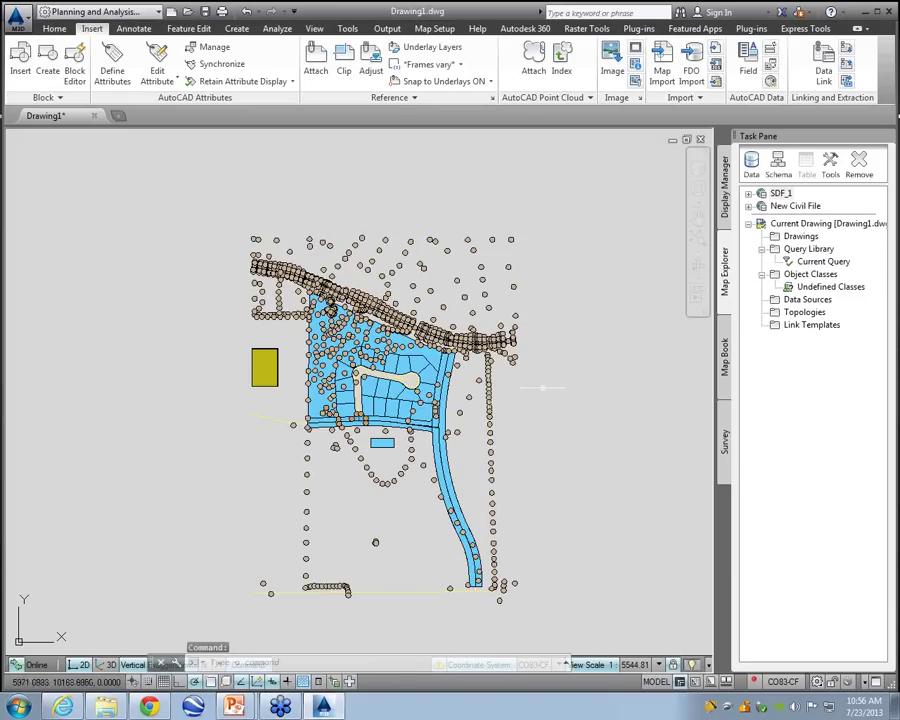
{"action": "mouse_move", "coordinate": [546, 386]}
{"action": "left_mouse_down"}
{"action": "mouse_move", "coordinate": [760, 240]}
{"action": "mouse_move", "coordinate": [760, 212]}
{"action": "left_mouse_up"}
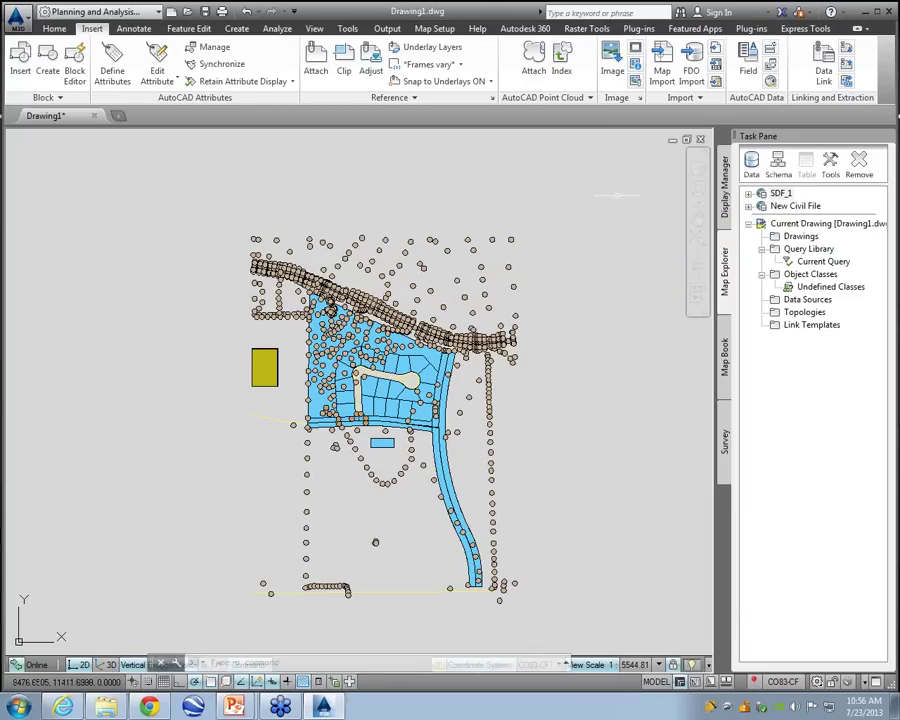
{"action": "left_click_drag", "start_coordinate": [617, 196], "coordinate": [484, 255]}
{"action": "left_click", "coordinate": [726, 195]}
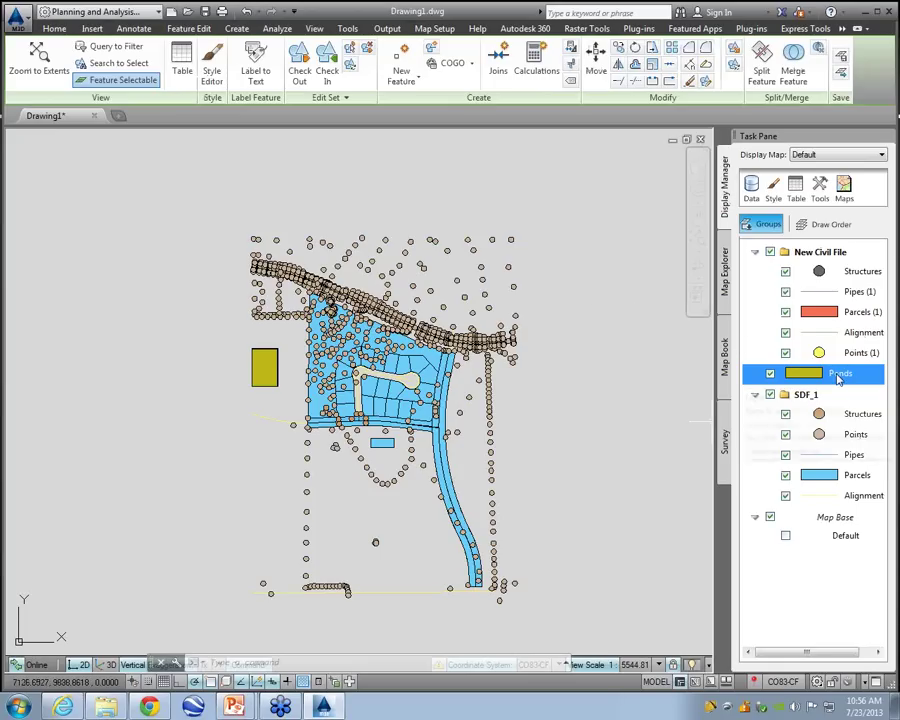
{"action": "mouse_move", "coordinate": [830, 372]}
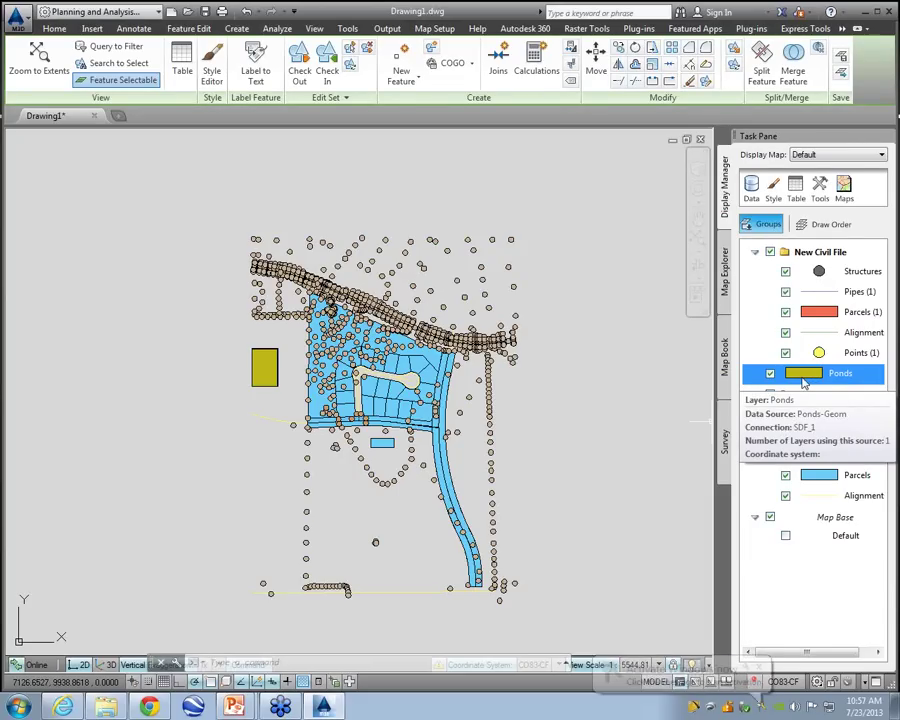
- Set up a bulk copy with SDF_1 as the source and New Civil File as the target
{"action": "left_click", "coordinate": [726, 272]}
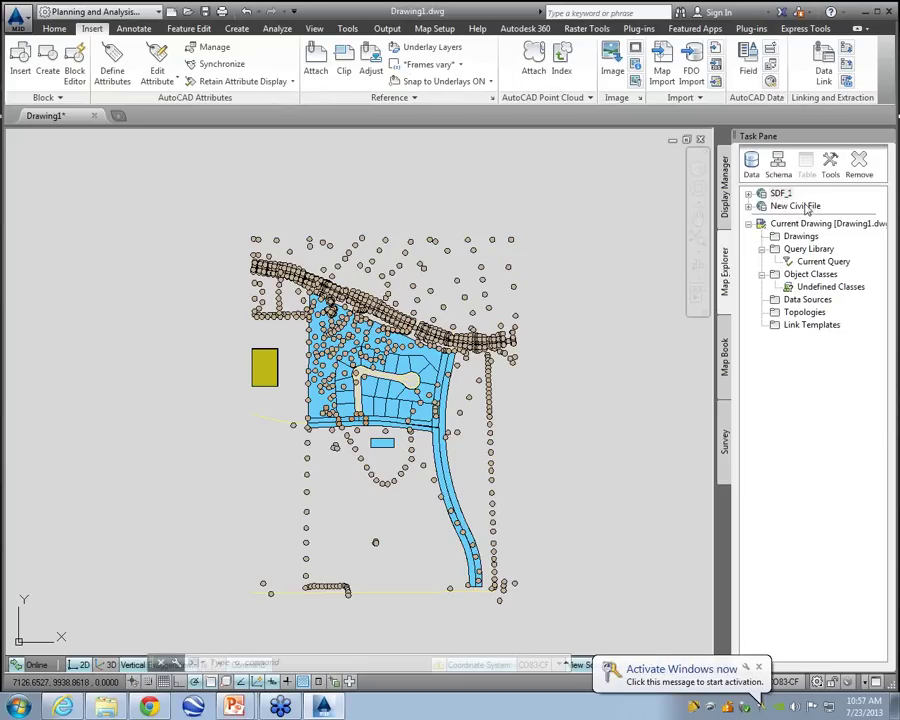
{"action": "left_click", "coordinate": [830, 162]}
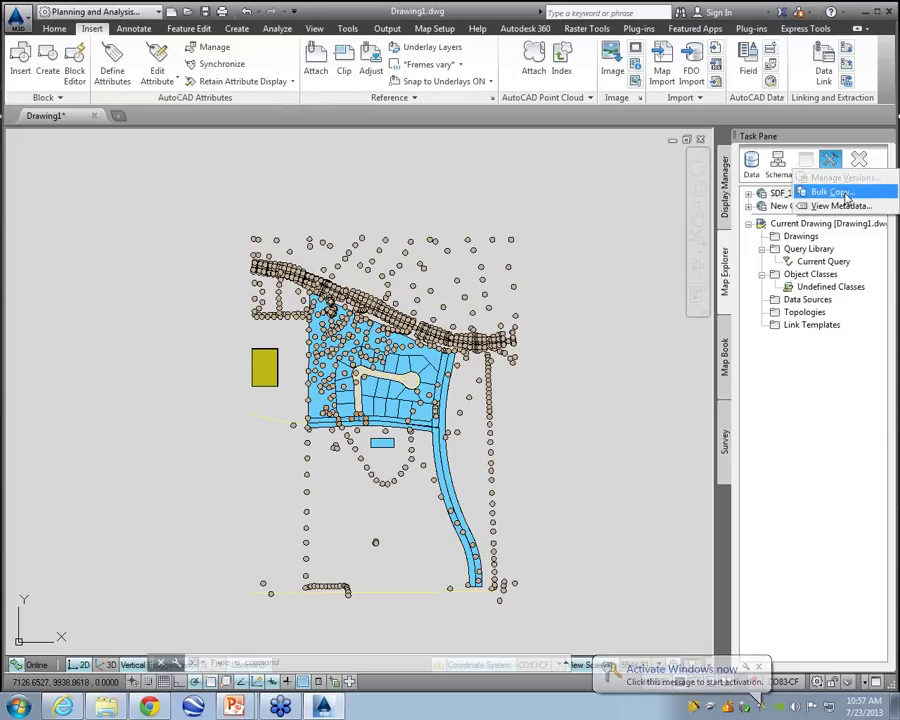
{"action": "left_click", "coordinate": [832, 192]}
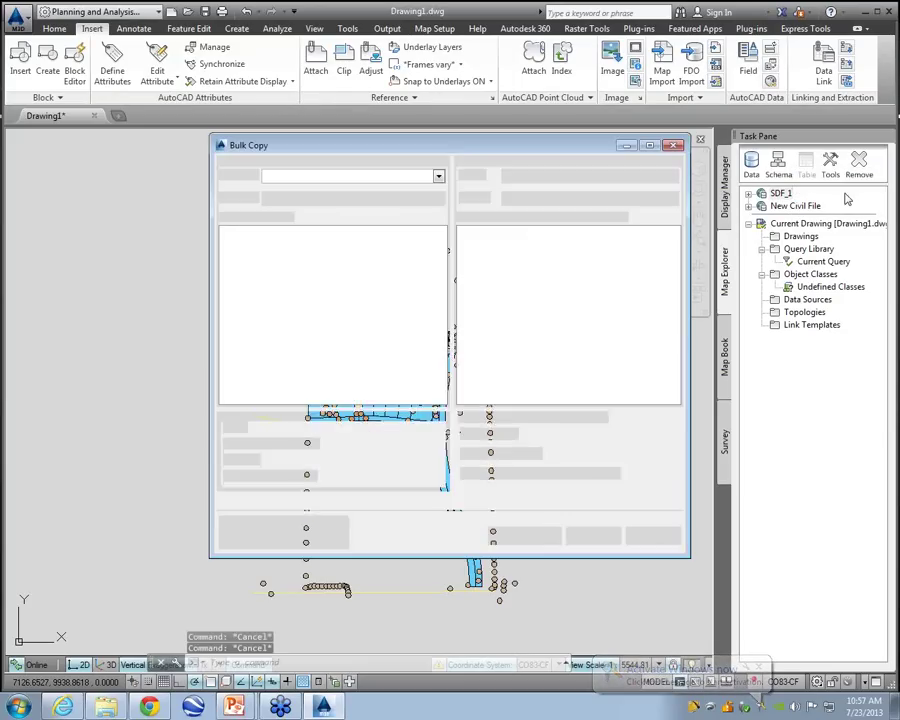
{"action": "left_click", "coordinate": [438, 177]}
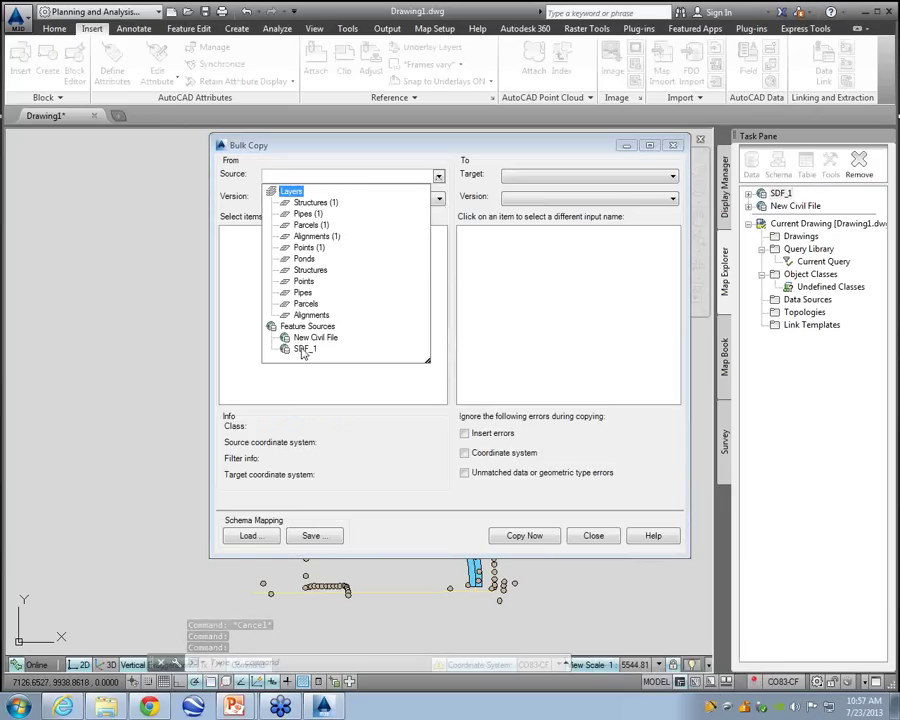
{"action": "left_click", "coordinate": [303, 350]}
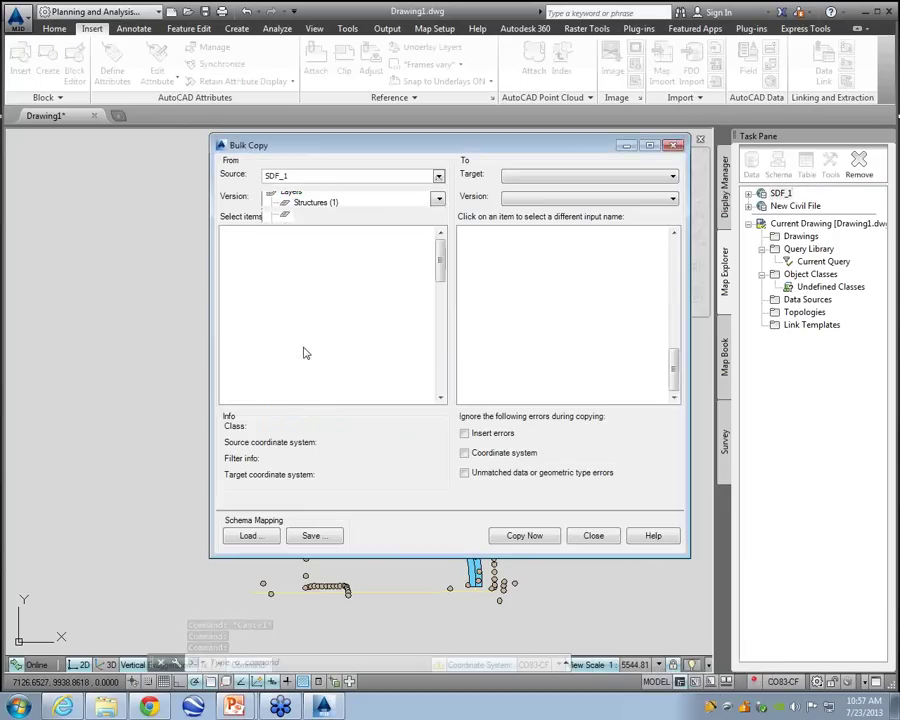
{"action": "left_click", "coordinate": [560, 176]}
{"action": "left_click", "coordinate": [545, 190]}
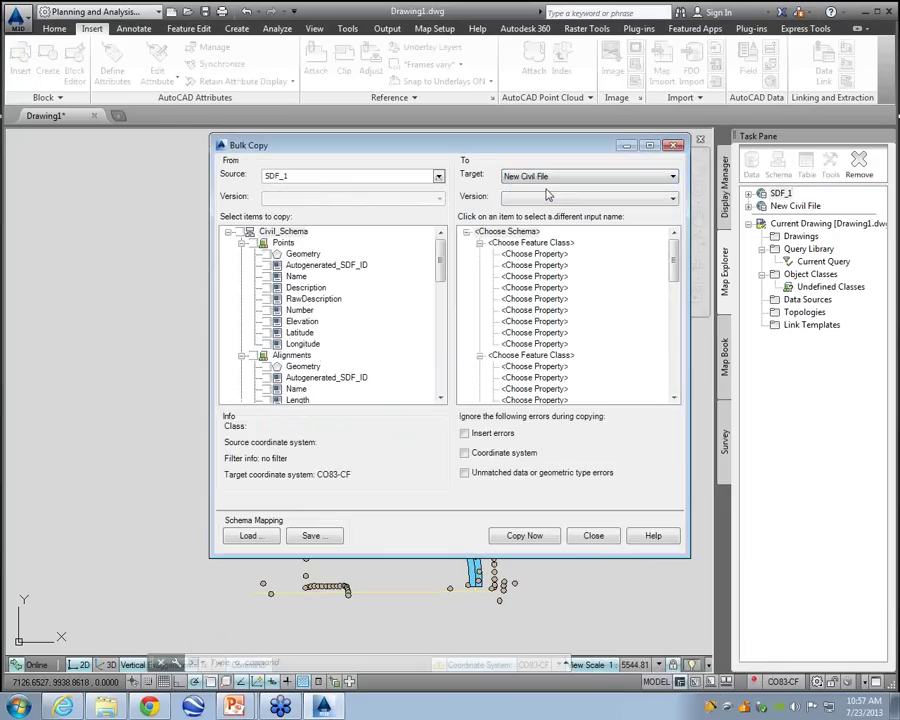
- Include the Points class in the bulk copy, leaving out its Longitude, Latitude, RawDescription and Name properties
{"action": "left_click", "coordinate": [261, 243]}
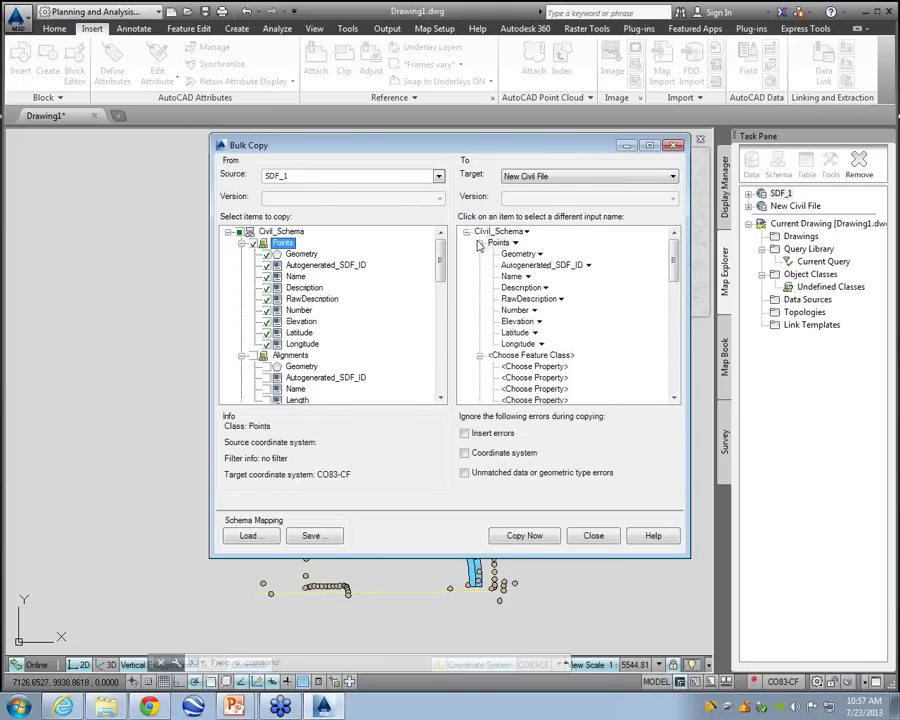
{"action": "left_click_drag", "start_coordinate": [300, 242], "coordinate": [482, 250]}
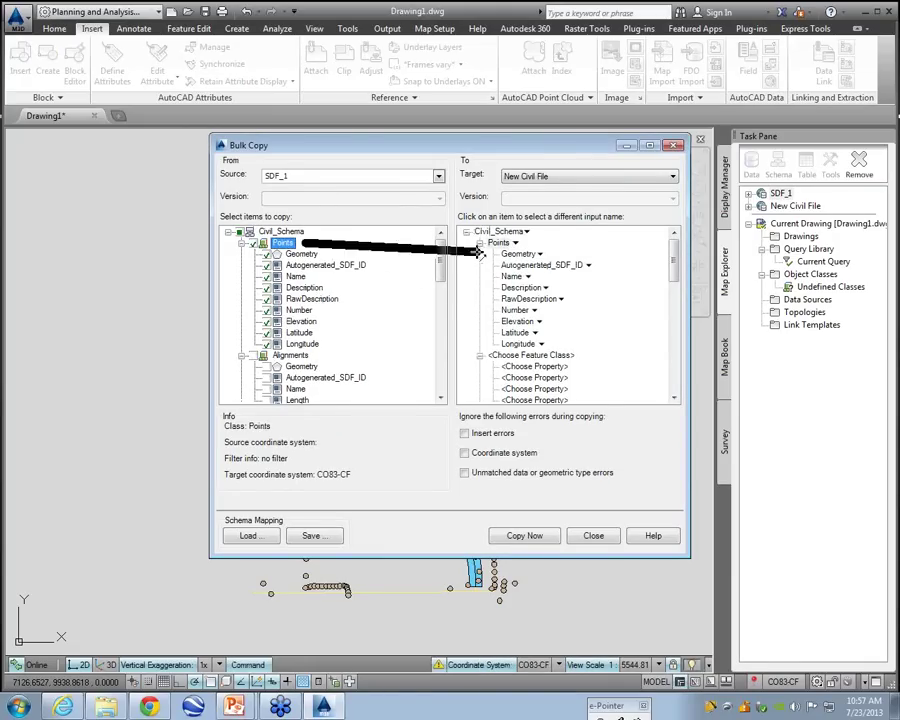
{"action": "left_click", "coordinate": [267, 345]}
{"action": "left_click", "coordinate": [267, 333]}
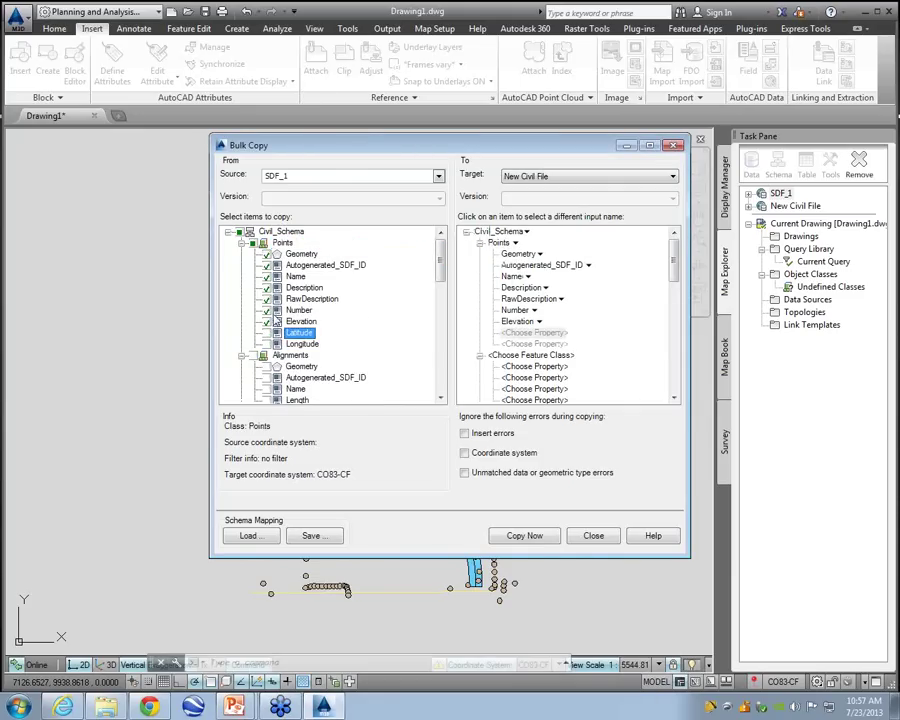
{"action": "left_click", "coordinate": [267, 299]}
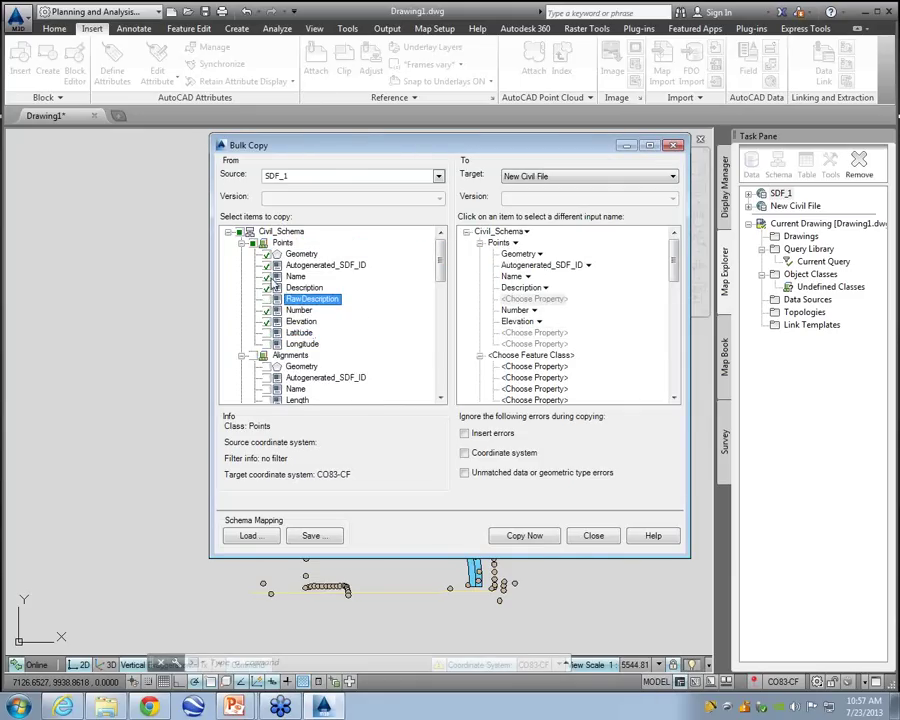
{"action": "left_click", "coordinate": [267, 276]}
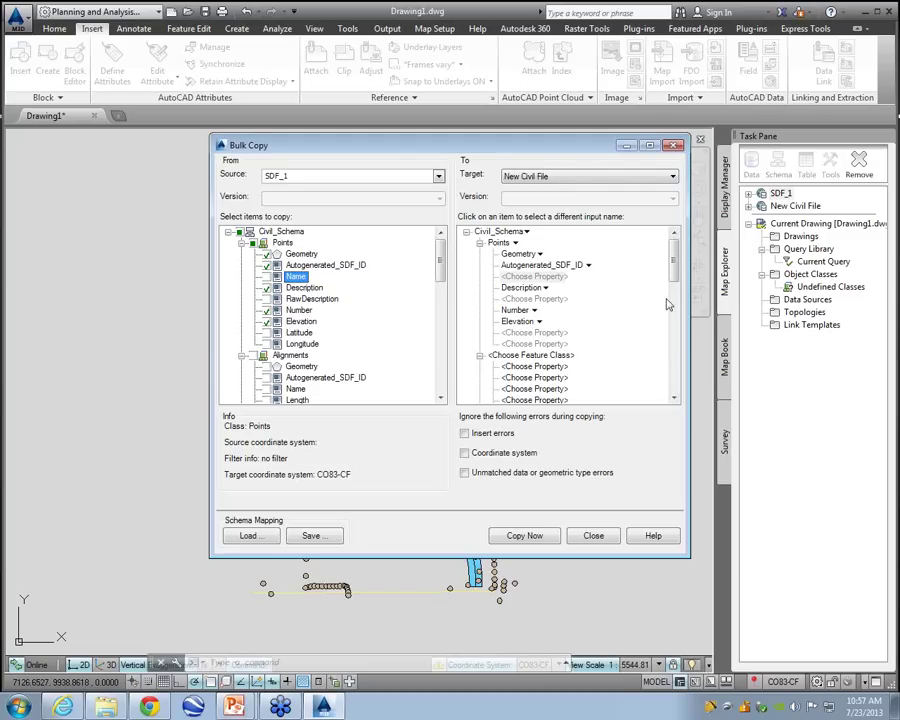
- Map the source Description property of Points to the target property Field Code
{"action": "left_click", "coordinate": [519, 288]}
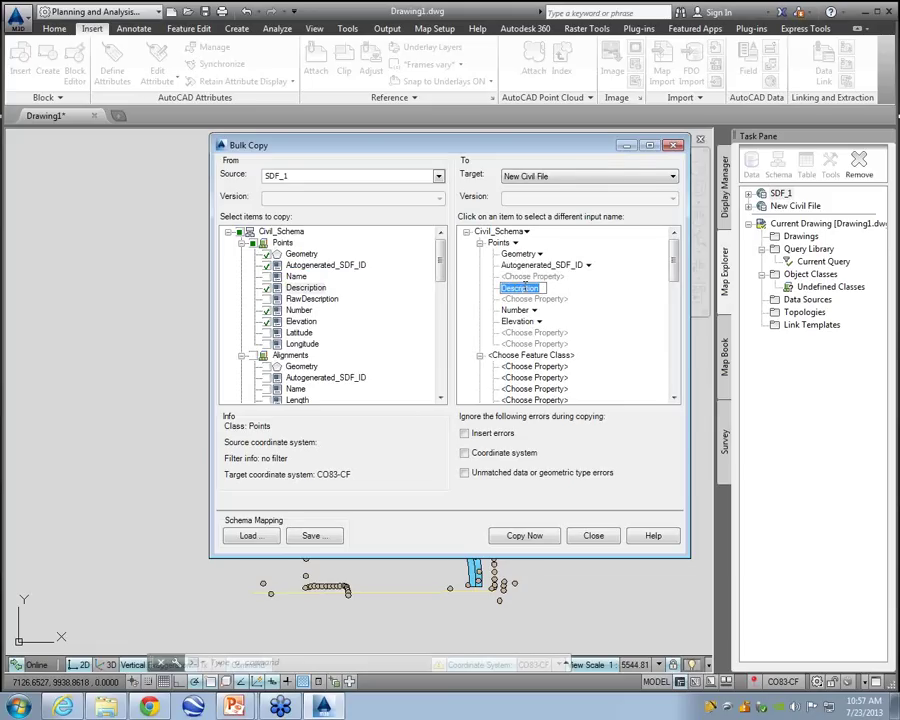
{"action": "left_click", "coordinate": [589, 267]}
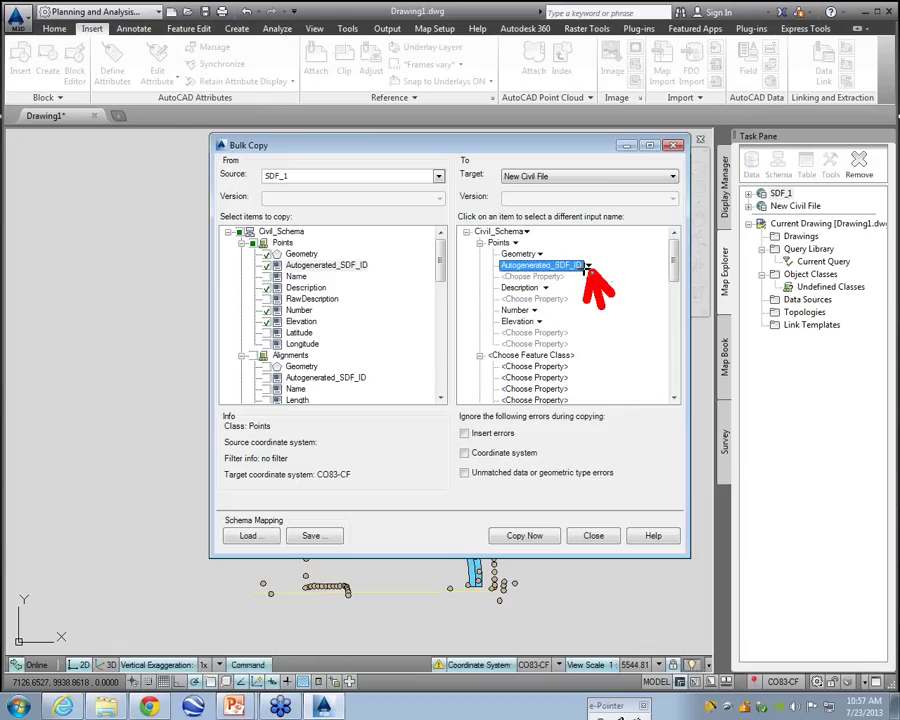
{"action": "left_click", "coordinate": [518, 287]}
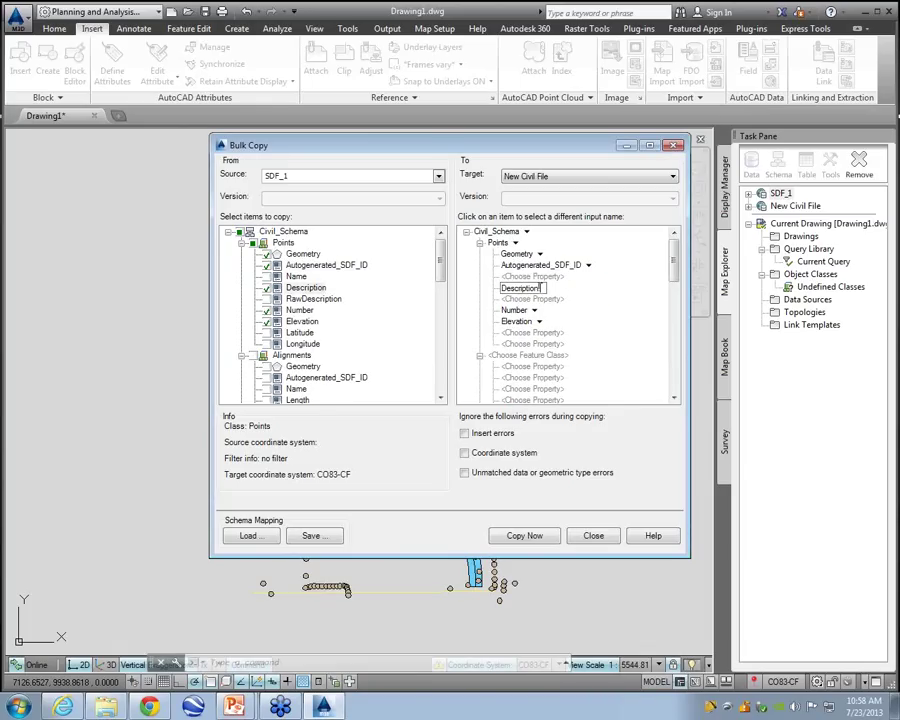
{"action": "left_click_drag", "start_coordinate": [538, 288], "coordinate": [501, 288]}
{"action": "type", "text": "Field Code"}
{"action": "key", "text": "Return"}
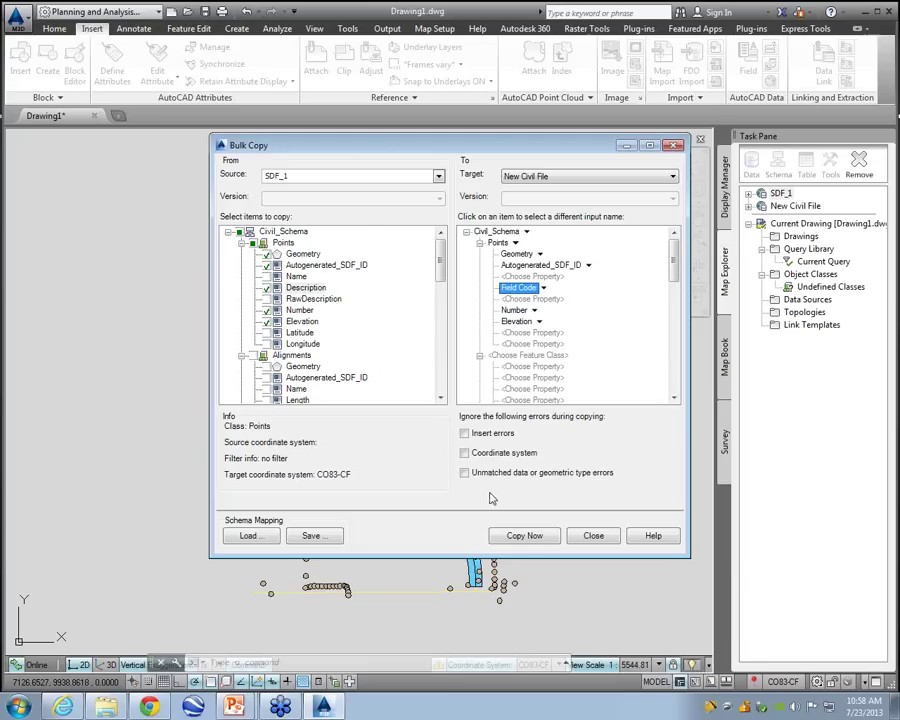
- Ignore coordinate system errors, run the bulk copy of the Points data, and close the Bulk Copy dialog
{"action": "left_click", "coordinate": [463, 456]}
{"action": "left_click_drag", "start_coordinate": [200, 478], "coordinate": [412, 494]}
{"action": "left_click_drag", "start_coordinate": [322, 432], "coordinate": [470, 462]}
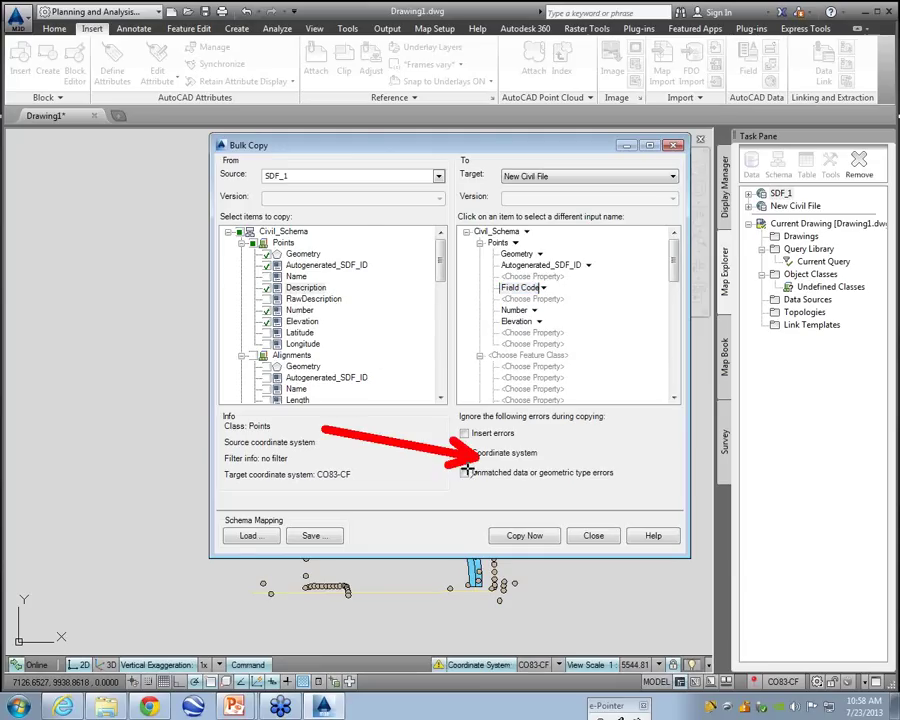
{"action": "key", "text": "Escape"}
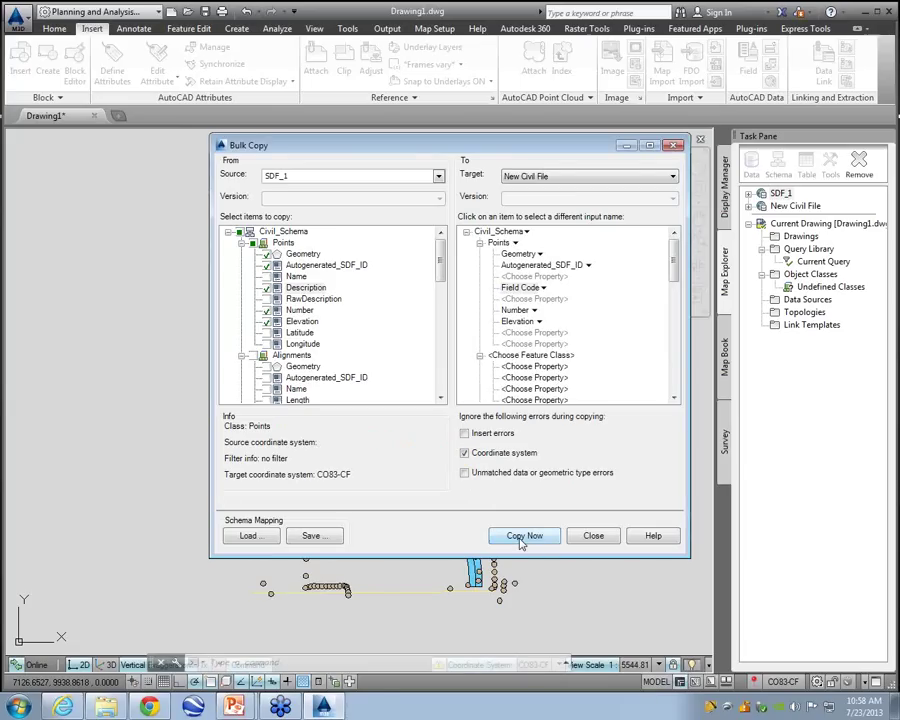
{"action": "left_click", "coordinate": [522, 536]}
{"action": "left_click", "coordinate": [400, 373]}
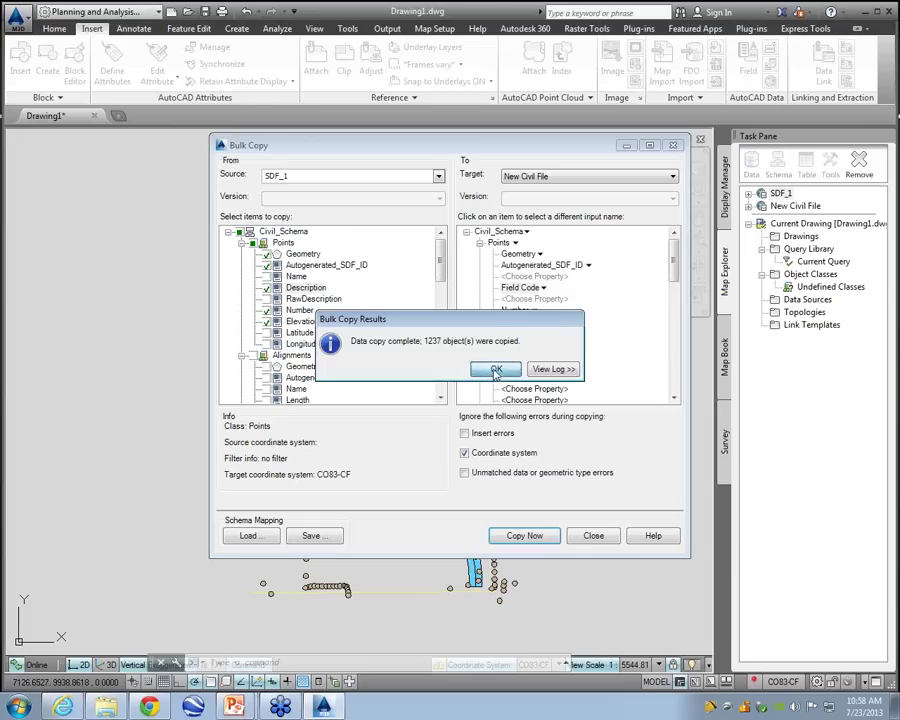
{"action": "left_click", "coordinate": [496, 370]}
{"action": "left_click", "coordinate": [596, 537]}
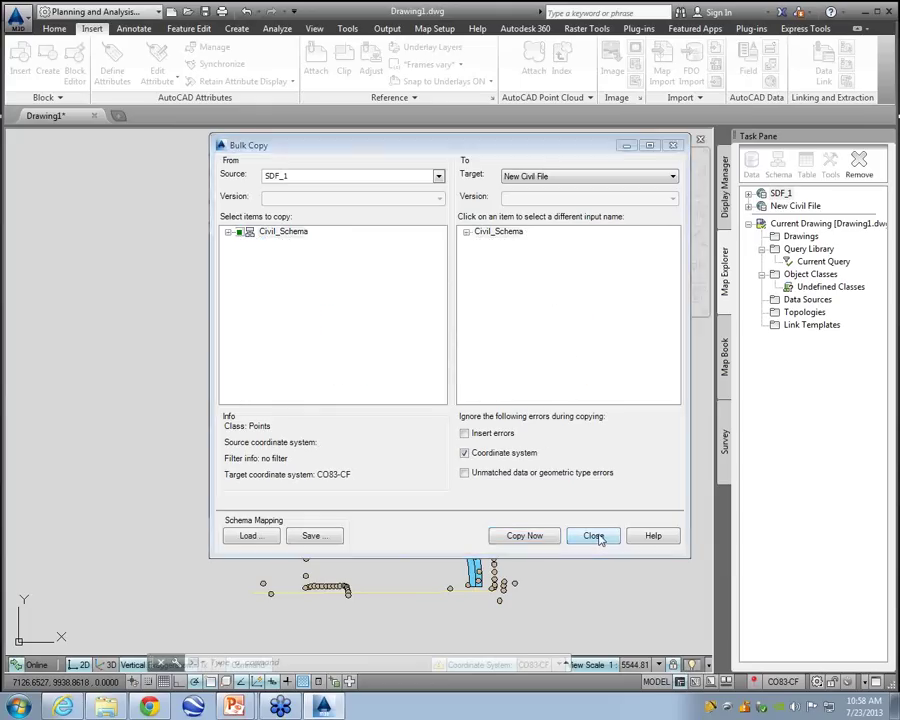
- Hide the SDF_1 layer group and the Ponds layer in the map display
{"action": "left_click", "coordinate": [726, 205]}
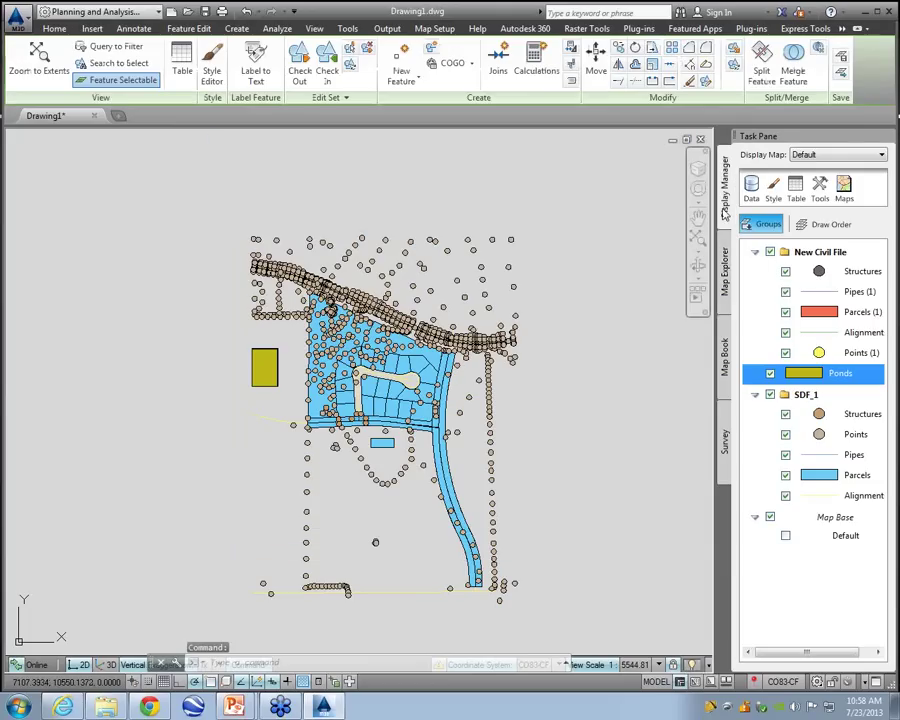
{"action": "left_click", "coordinate": [770, 394]}
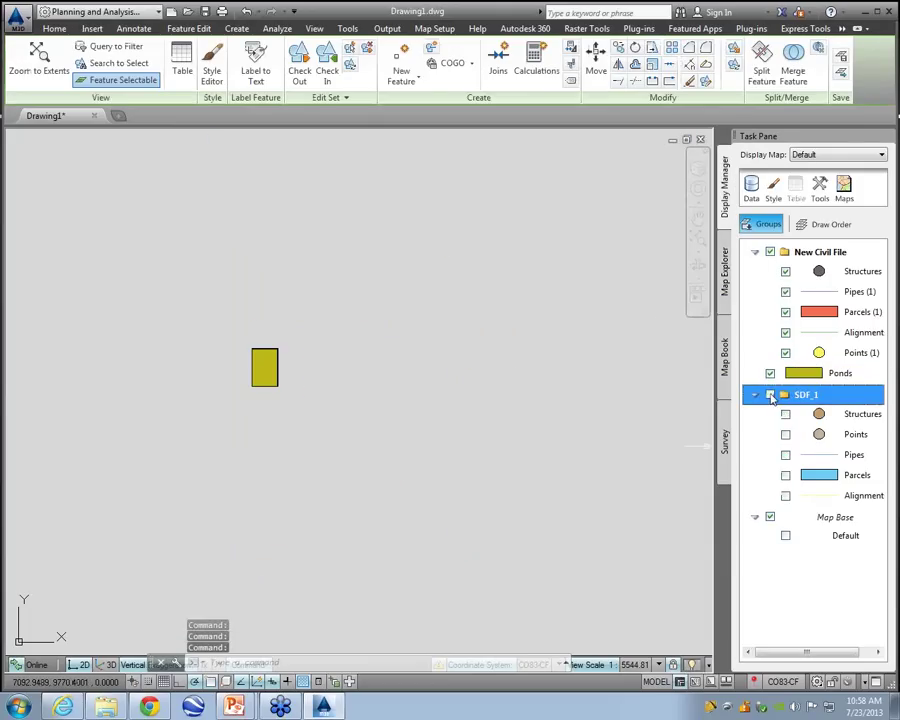
{"action": "left_click", "coordinate": [770, 373]}
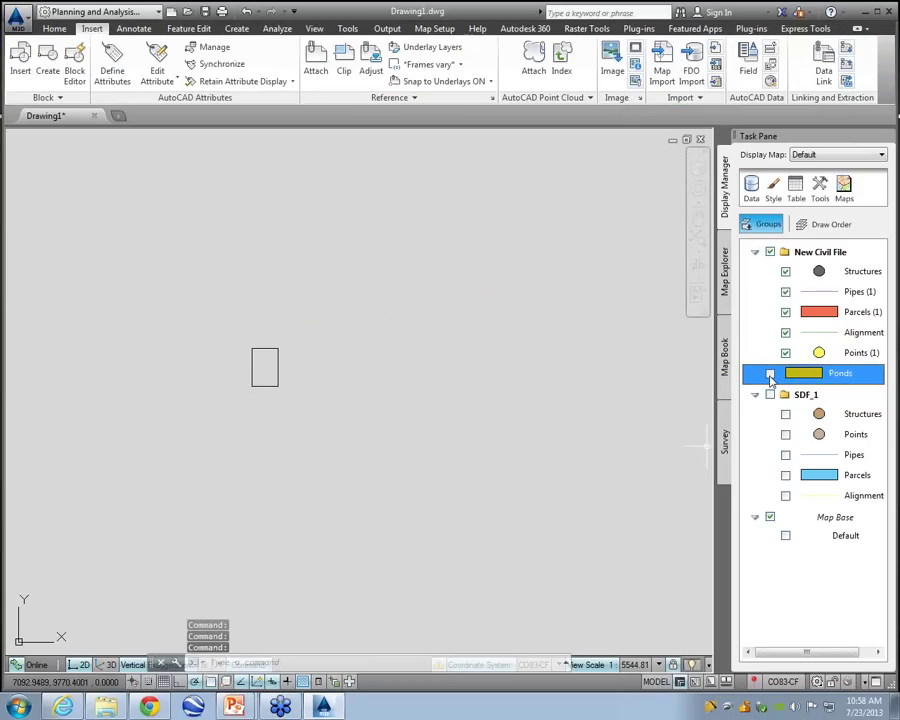
- Add the Points feature class from the New Civil File connection to the map
{"action": "left_click", "coordinate": [751, 193]}
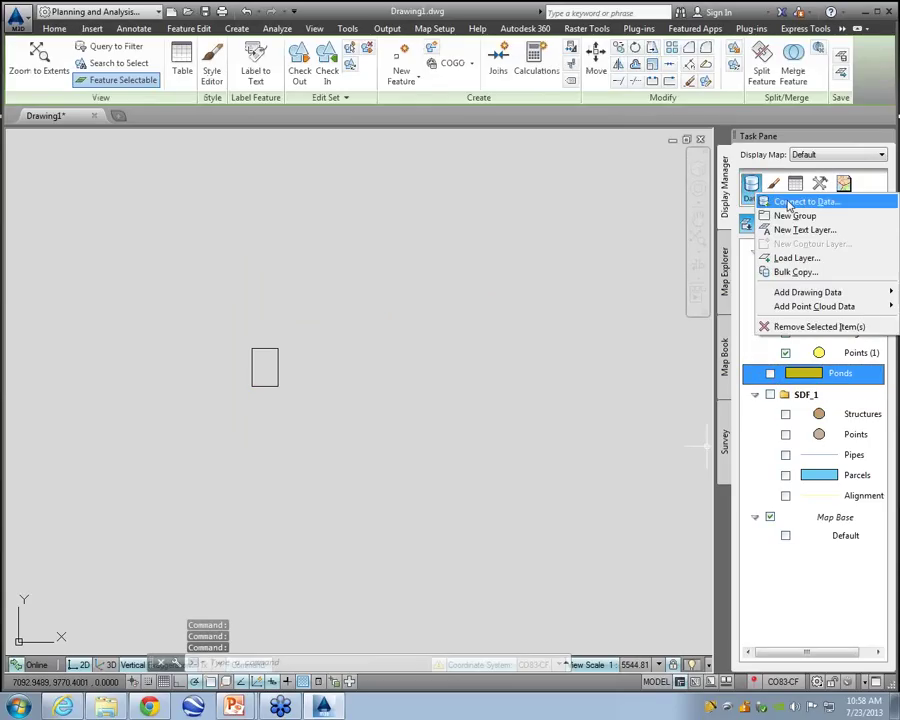
{"action": "left_click", "coordinate": [760, 198]}
{"action": "left_click", "coordinate": [130, 295]}
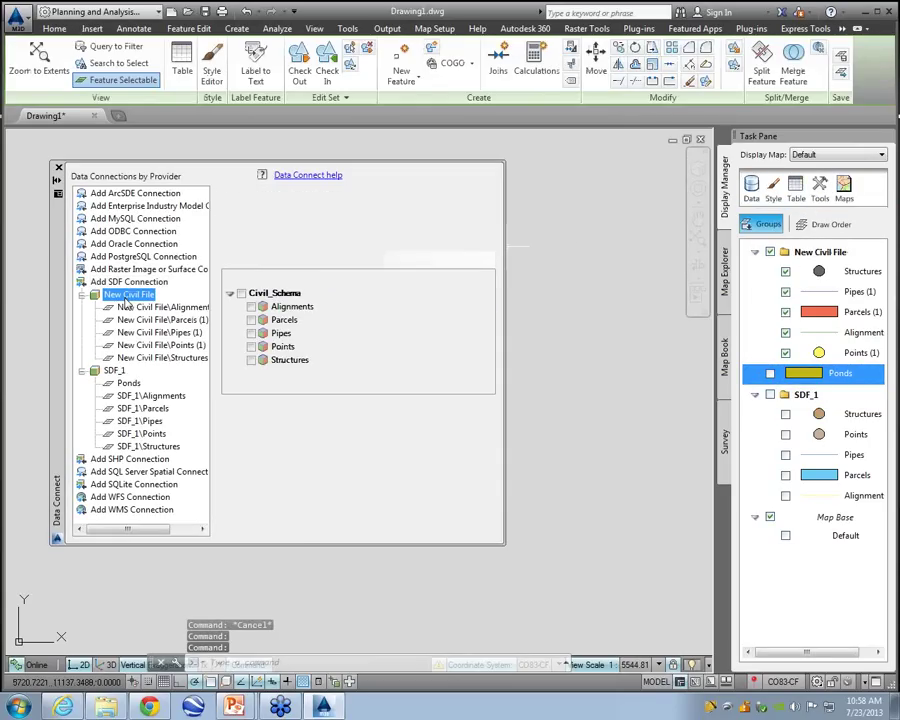
{"action": "left_click", "coordinate": [251, 346]}
{"action": "left_click", "coordinate": [451, 408]}
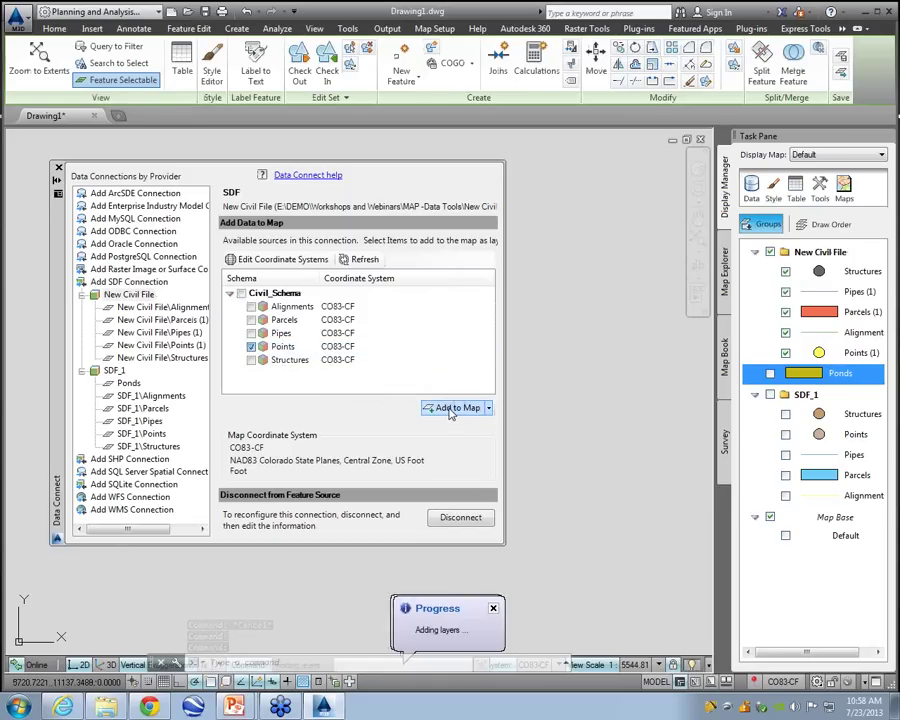
- Close the Data Connect window and examine the feature properties of the selected point in the Points (2) layer
{"action": "left_click", "coordinate": [58, 169]}
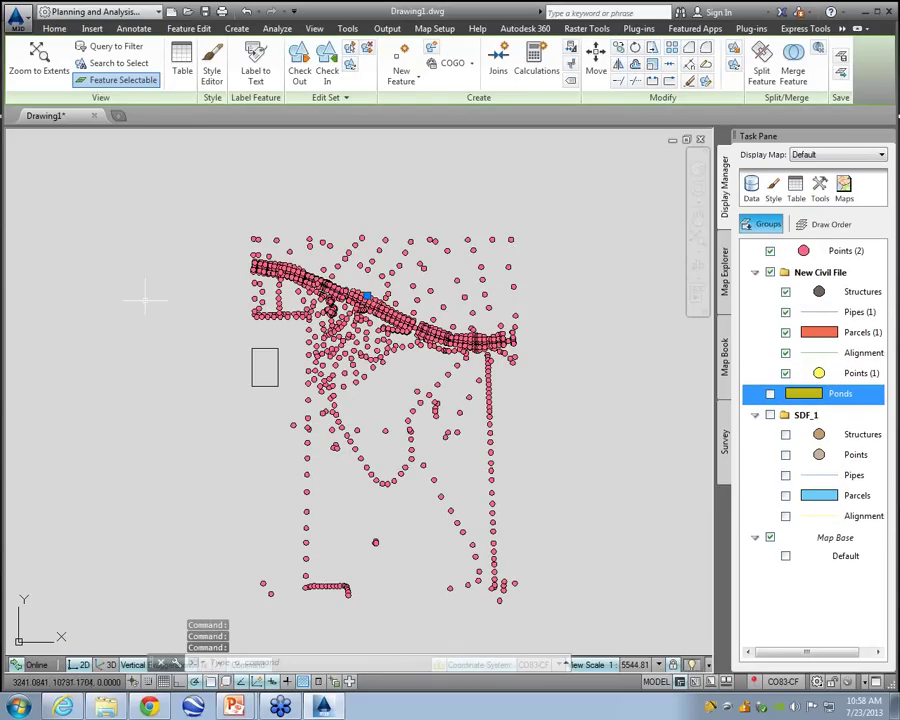
{"action": "key", "text": "ctrl+1"}
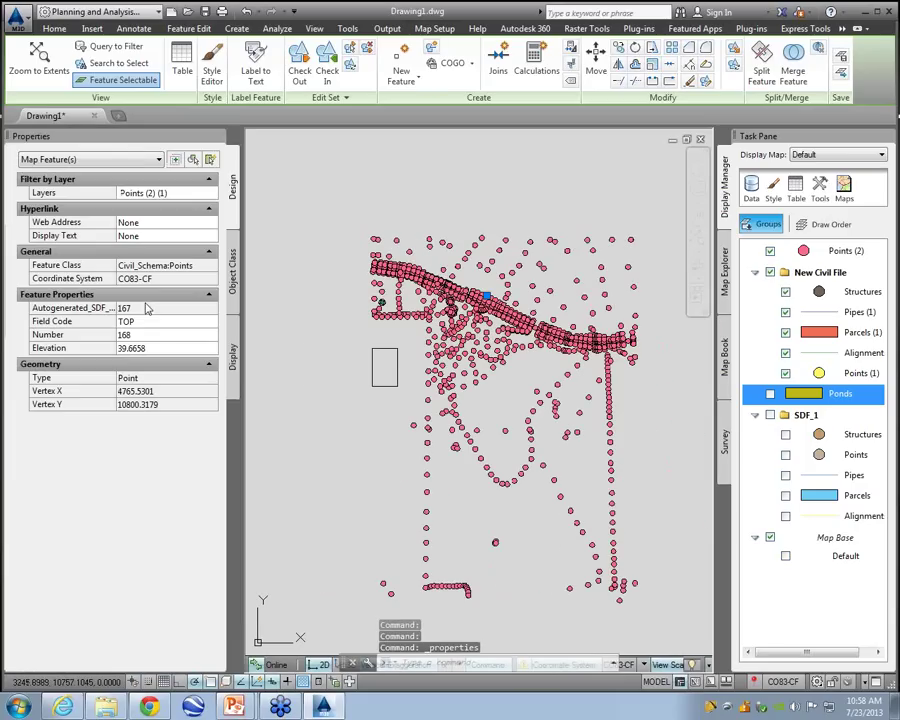
{"action": "left_click_drag", "start_coordinate": [394, 334], "coordinate": [188, 334]}
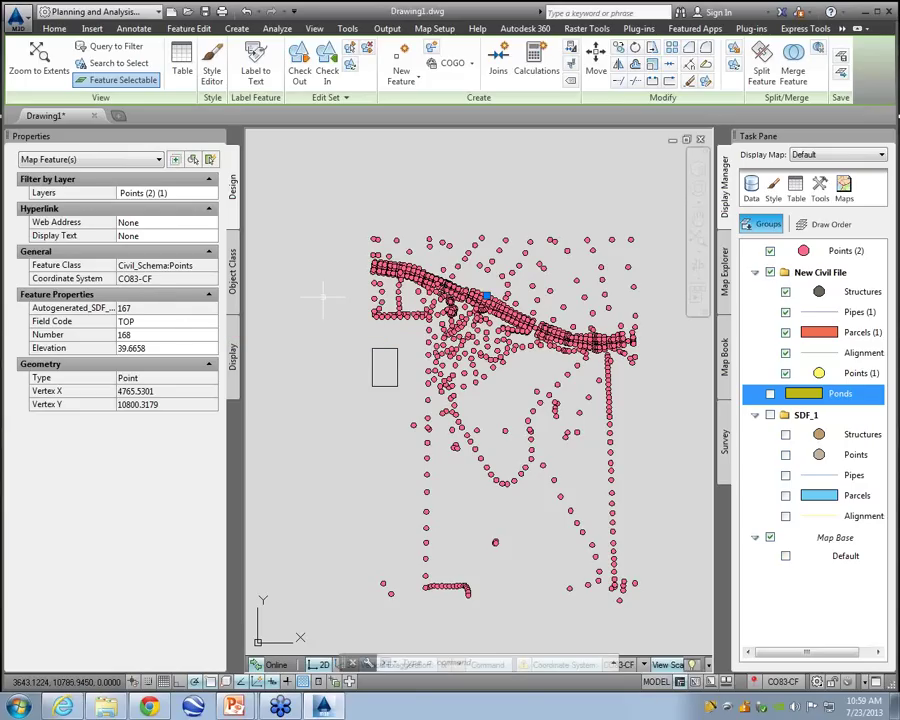
{"action": "key", "text": "Escape"}
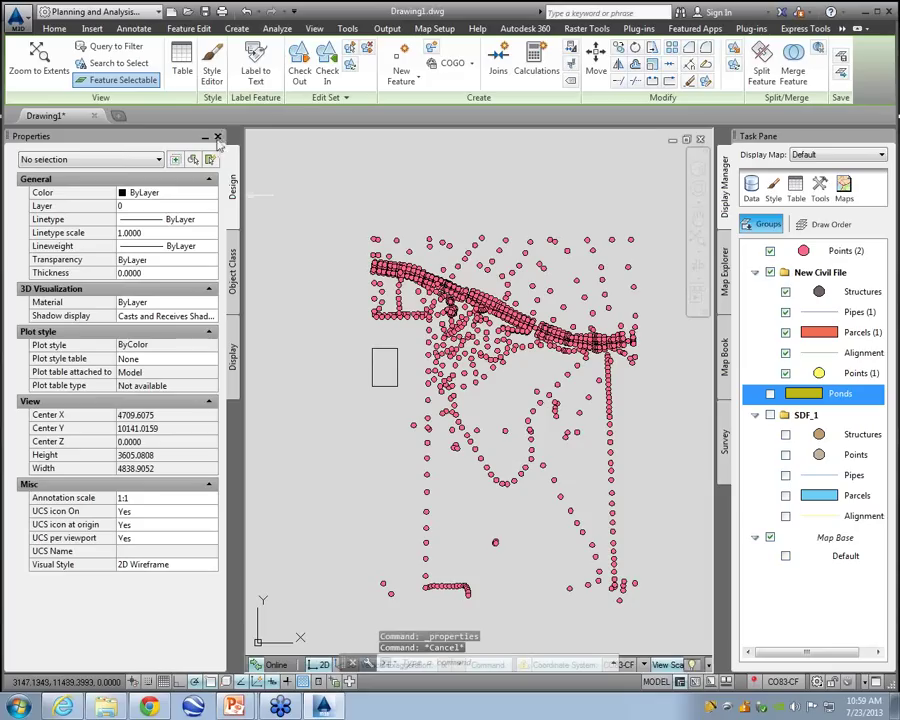
{"action": "left_click", "coordinate": [219, 137]}
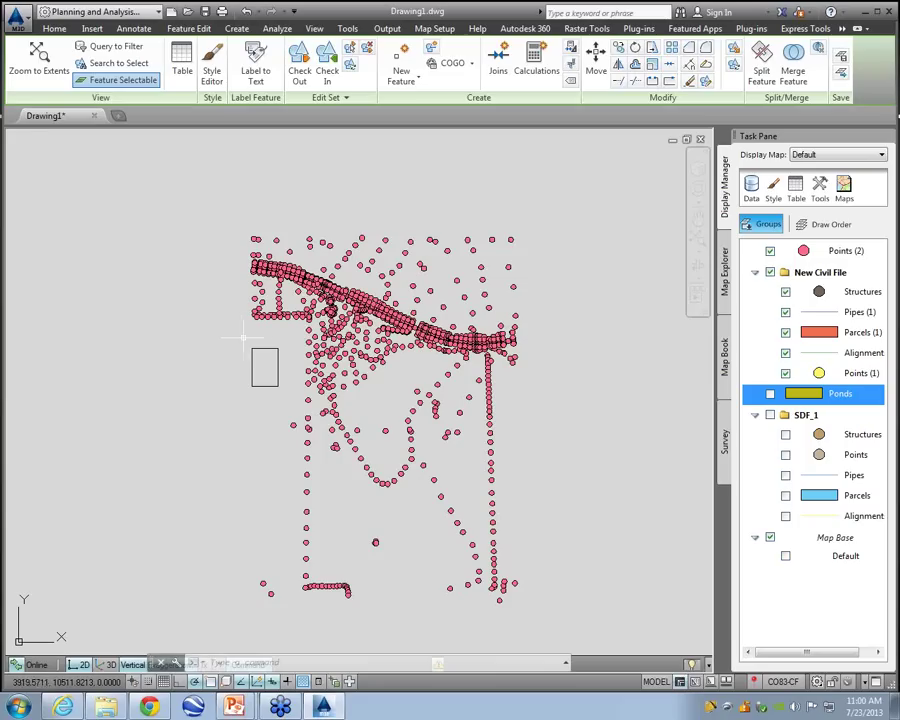
{"action": "left_click_drag", "start_coordinate": [581, 391], "coordinate": [794, 450]}
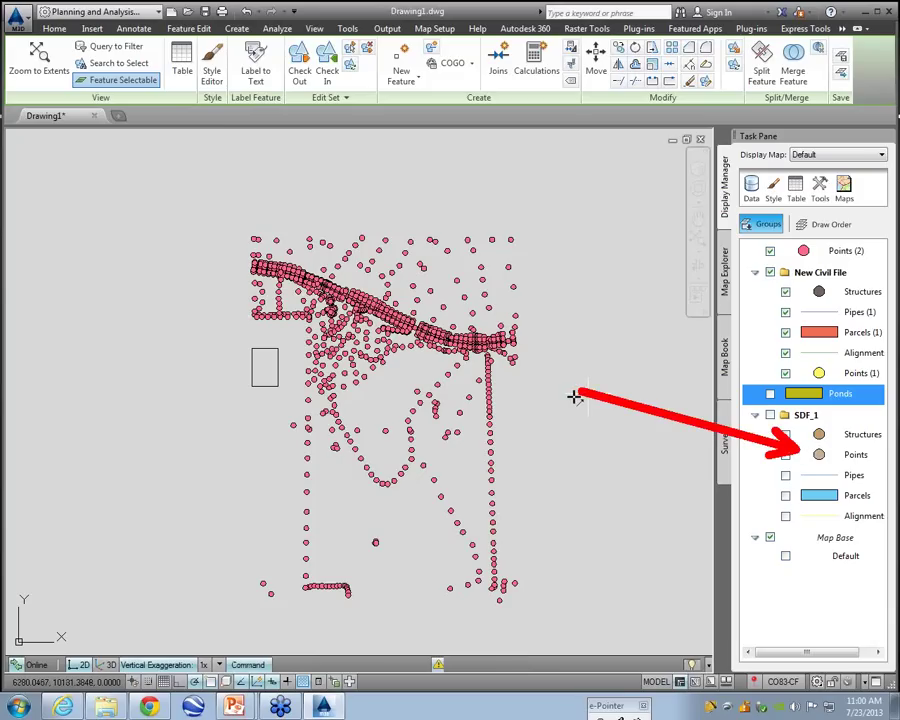
{"action": "key", "text": "Escape"}
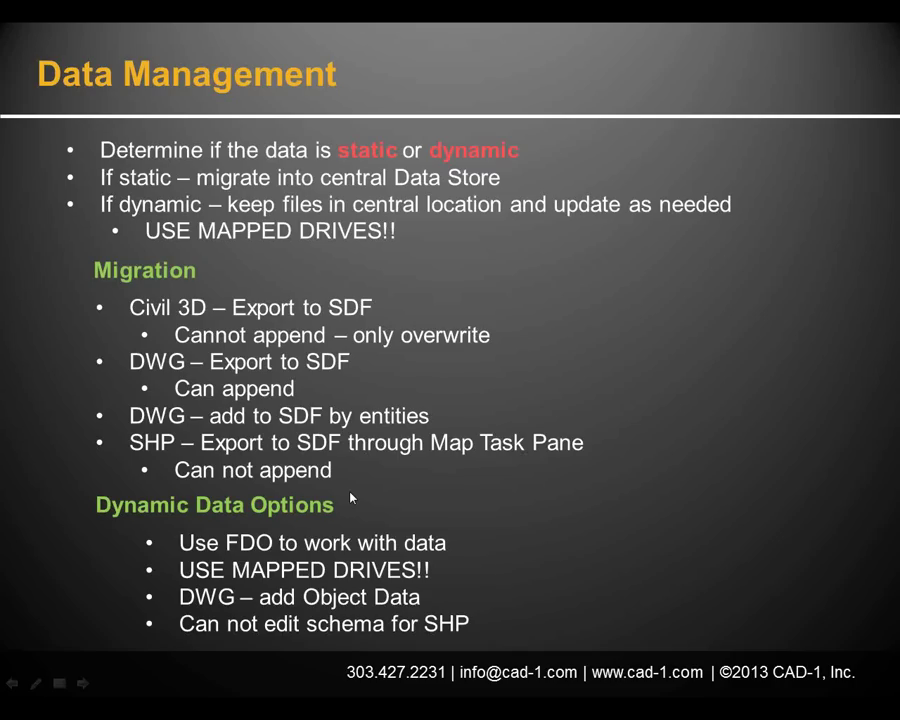
{"action": "left_click", "coordinate": [550, 480]}
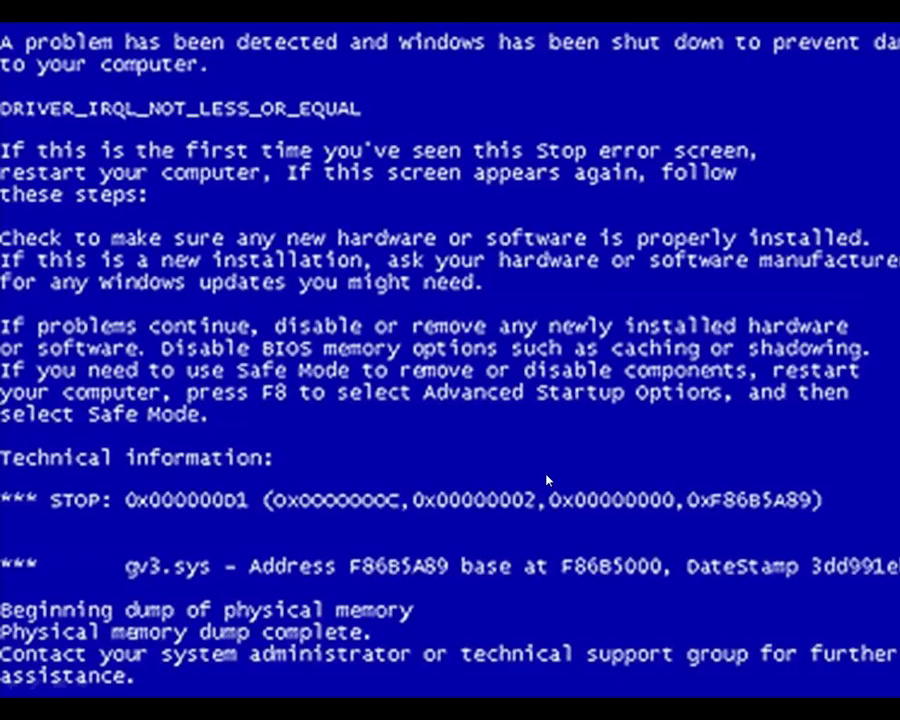
{"action": "left_click", "coordinate": [546, 480]}
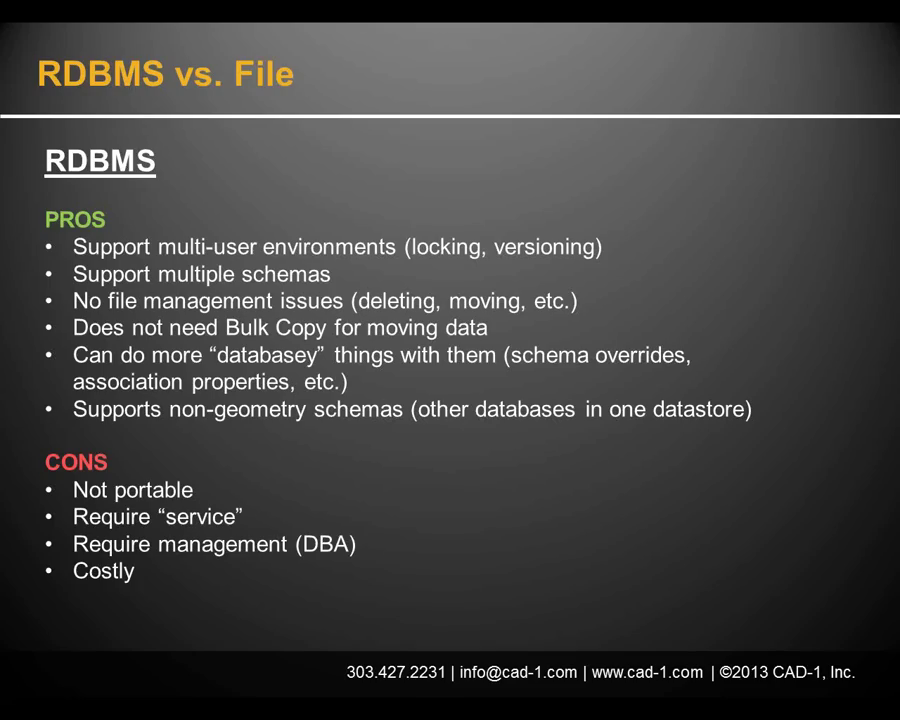
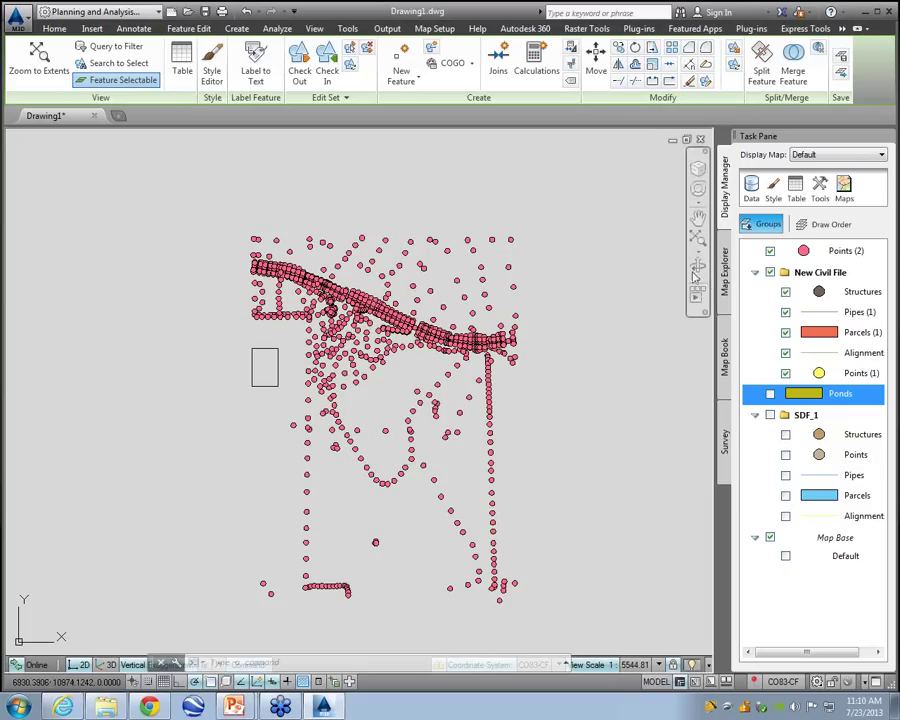
{"action": "left_click", "coordinate": [724, 274]}
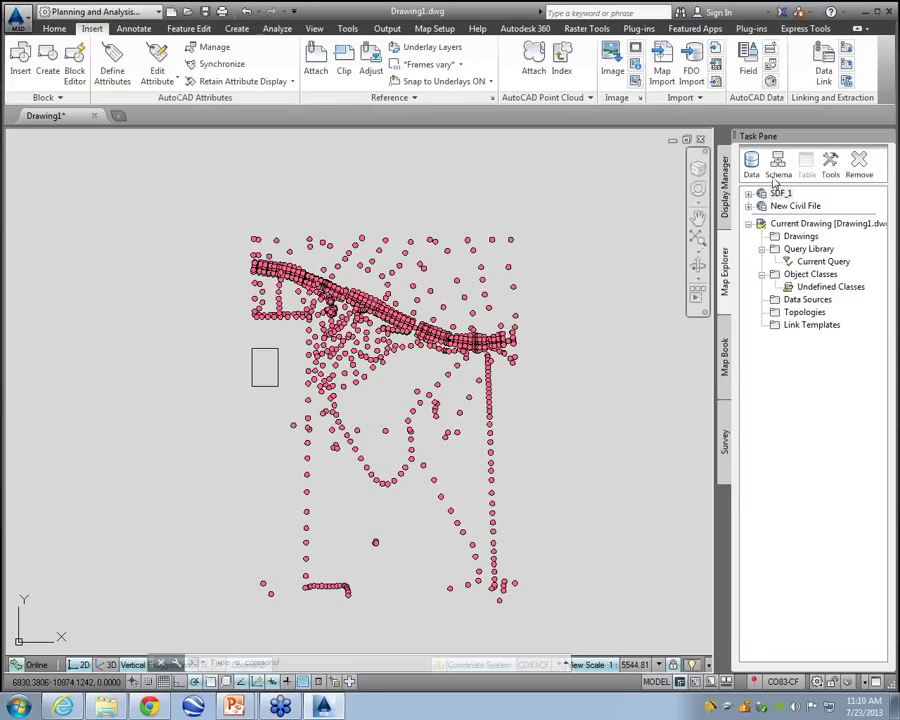
{"action": "left_click", "coordinate": [776, 176]}
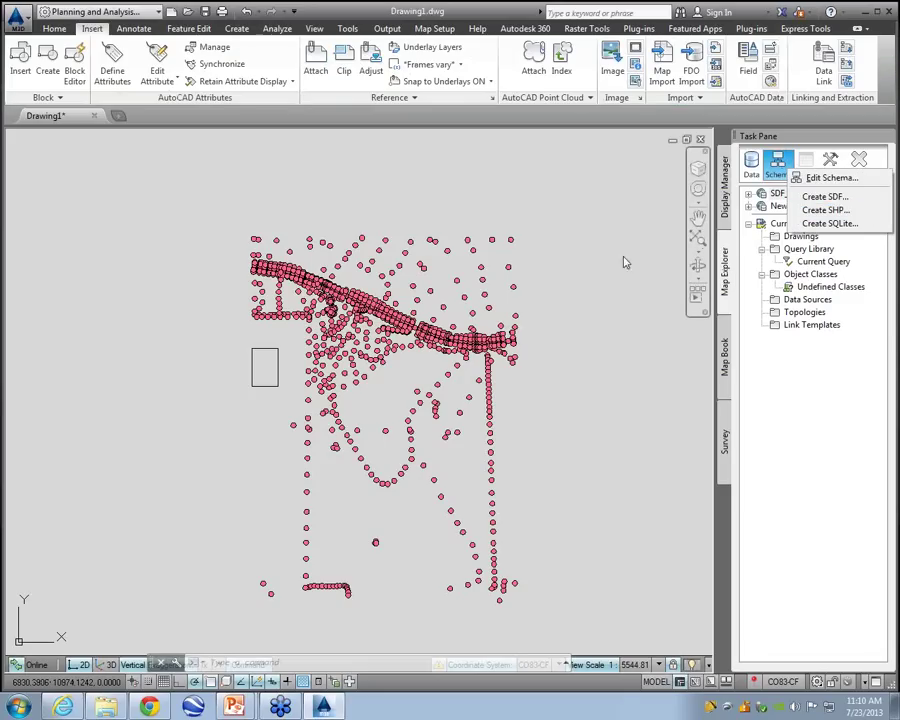
{"action": "key", "text": "Escape"}
{"action": "key", "text": "Escape"}
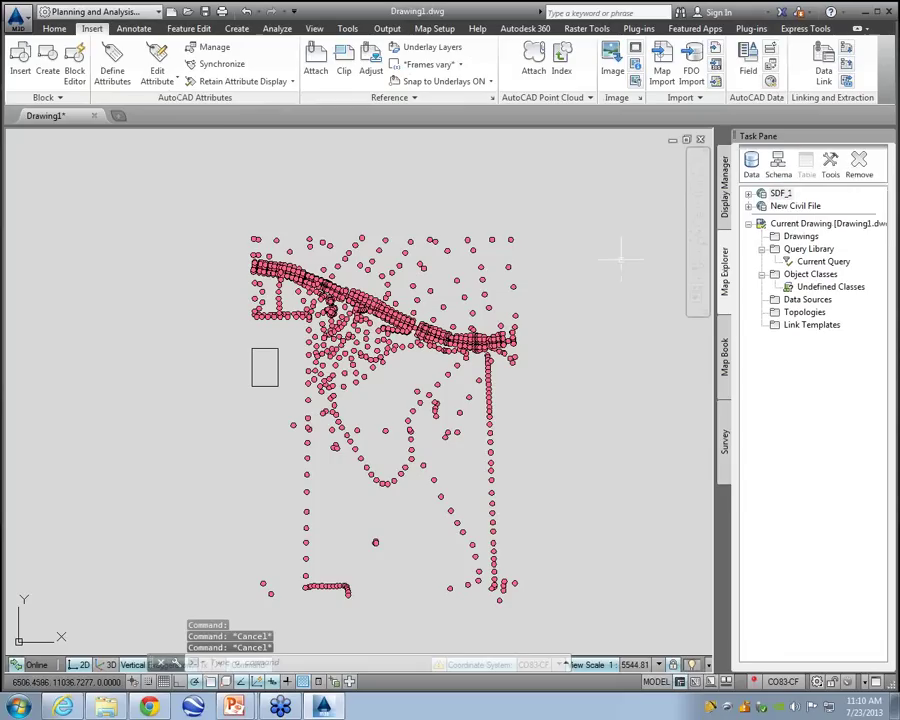
- Set up a new SHP data connection named SHP_1 with the folder C:\Temp as its source
{"action": "left_click", "coordinate": [724, 195]}
{"action": "left_click", "coordinate": [752, 184]}
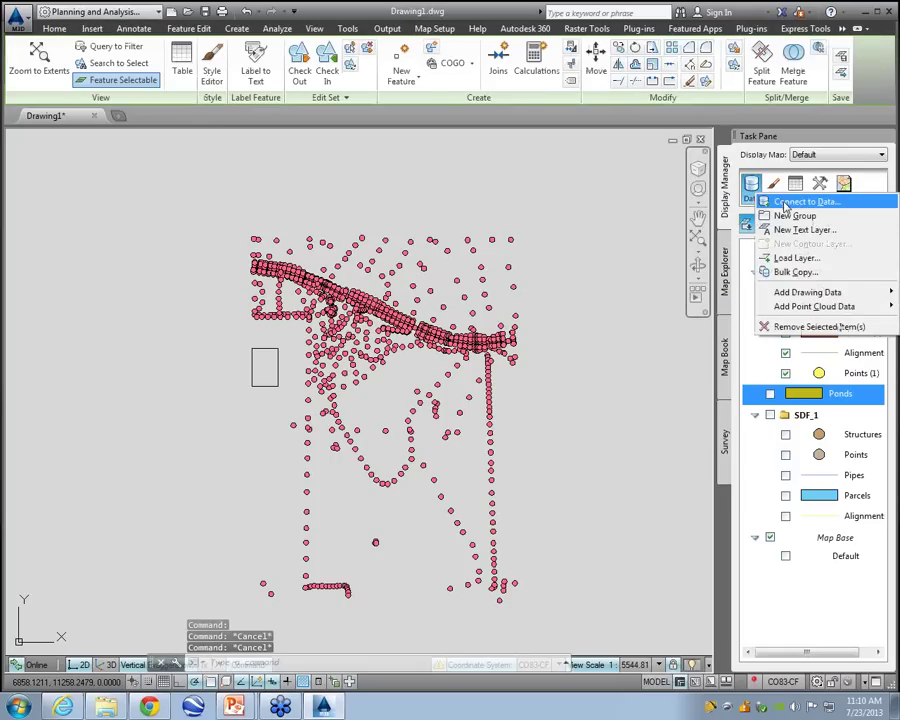
{"action": "left_click", "coordinate": [786, 201]}
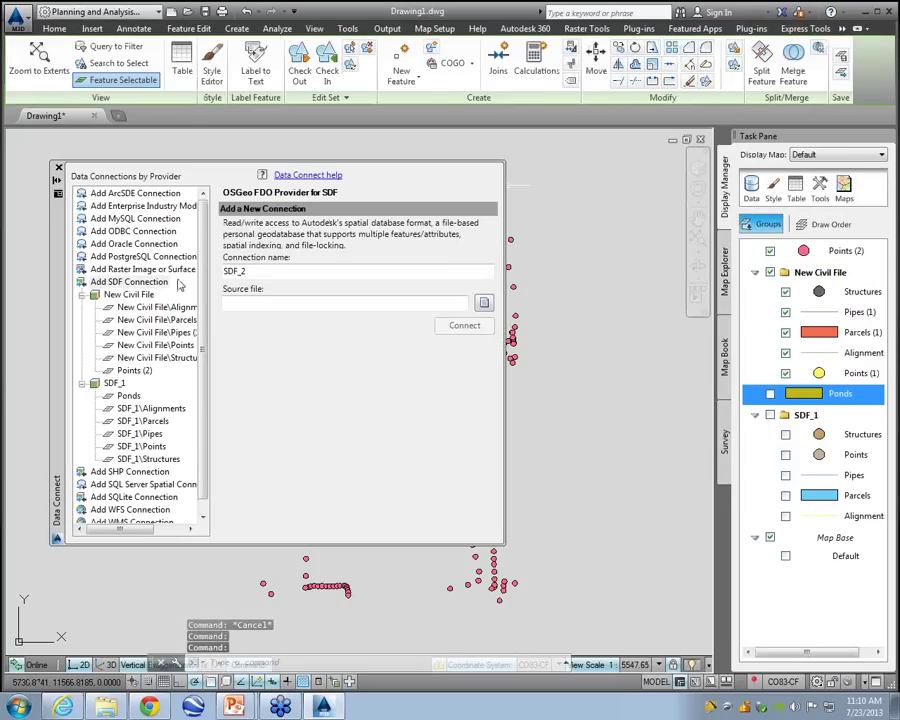
{"action": "left_click", "coordinate": [124, 473]}
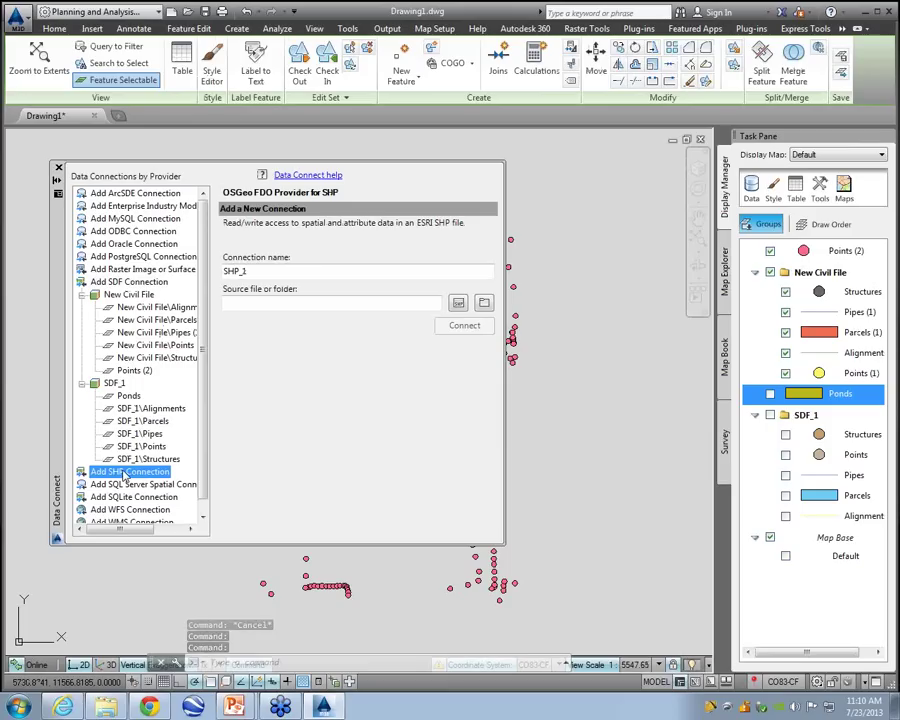
{"action": "left_click", "coordinate": [459, 303]}
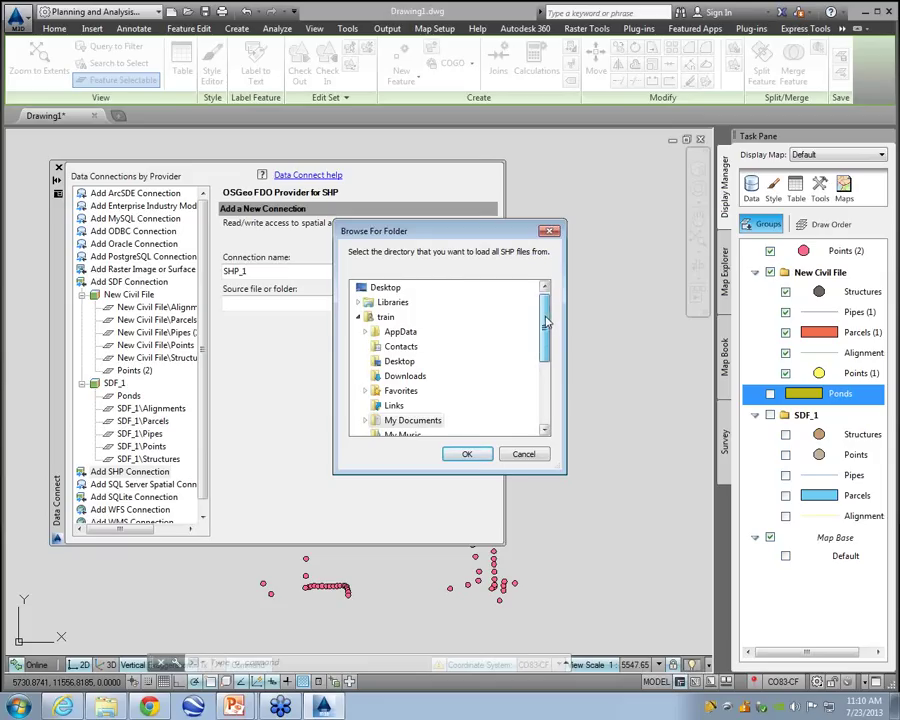
{"action": "left_click_drag", "start_coordinate": [547, 320], "coordinate": [546, 390]}
{"action": "left_click", "coordinate": [395, 377]}
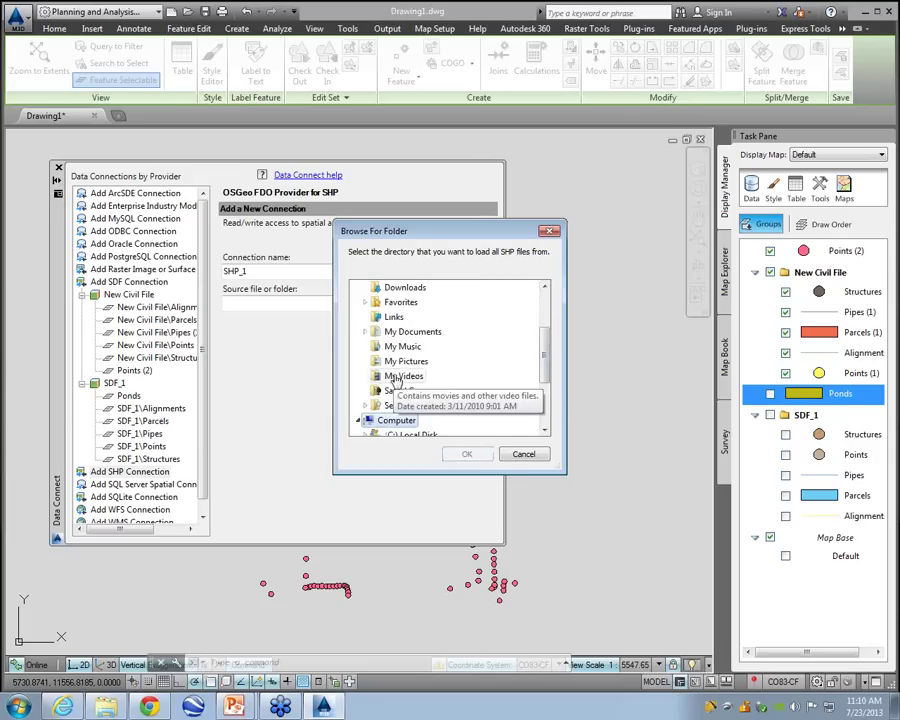
{"action": "left_click", "coordinate": [411, 331]}
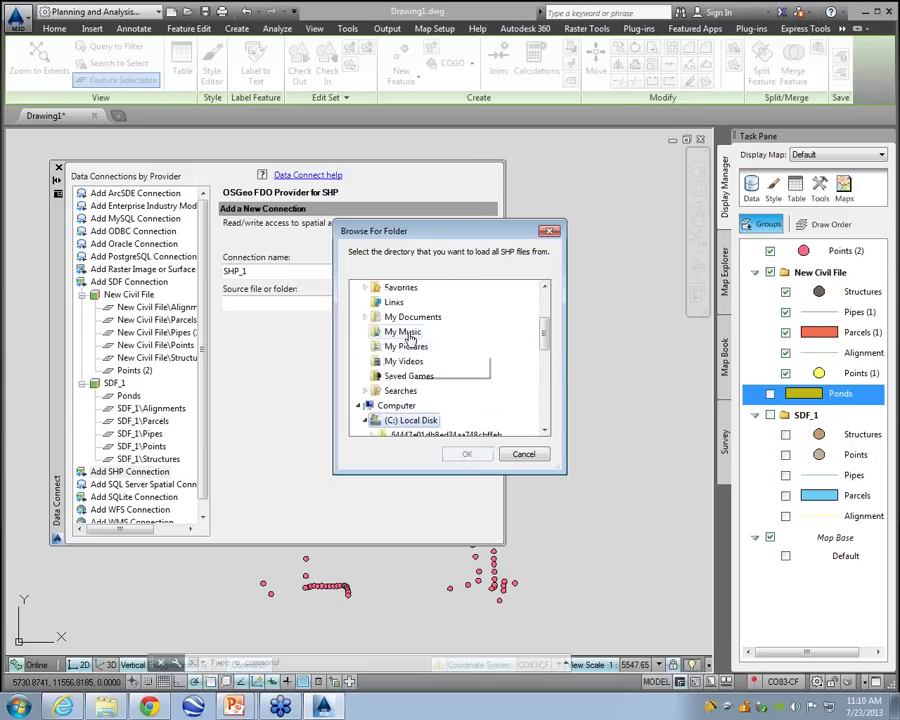
{"action": "scroll", "coordinate": [422, 410], "scroll_direction": "down", "scroll_amount": 1}
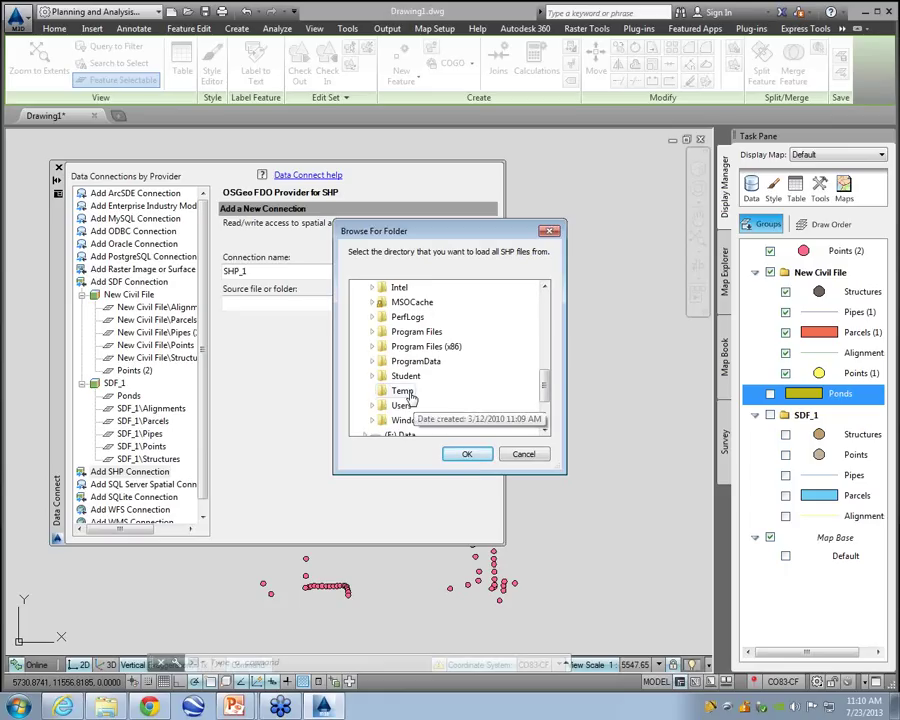
{"action": "left_click", "coordinate": [401, 391]}
{"action": "left_click", "coordinate": [466, 454]}
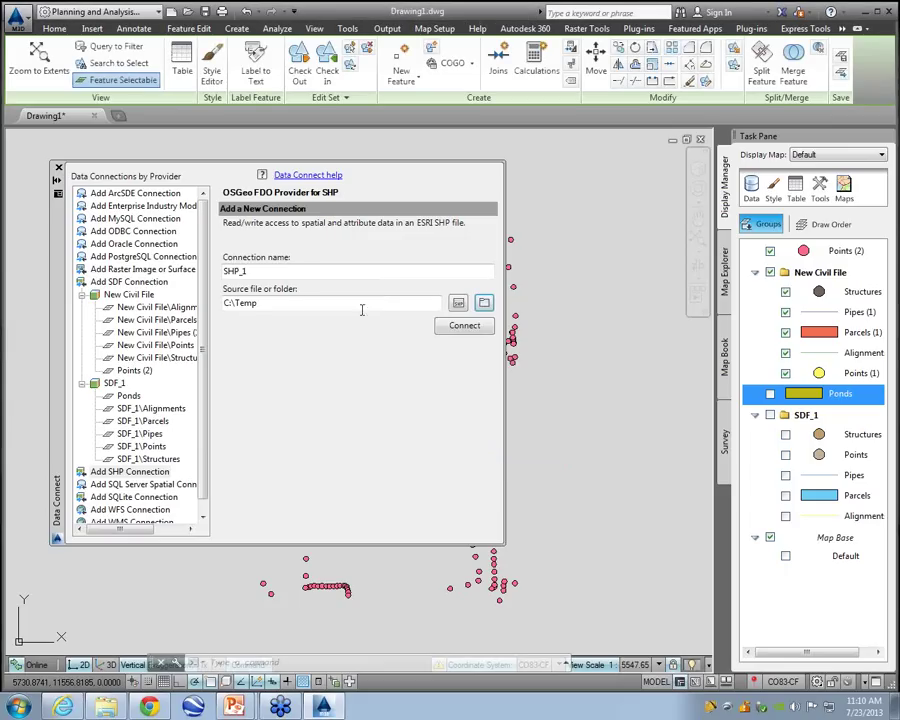
- Connect to the SHP_1 folder source and close the Data Connect window
{"action": "left_click", "coordinate": [463, 327]}
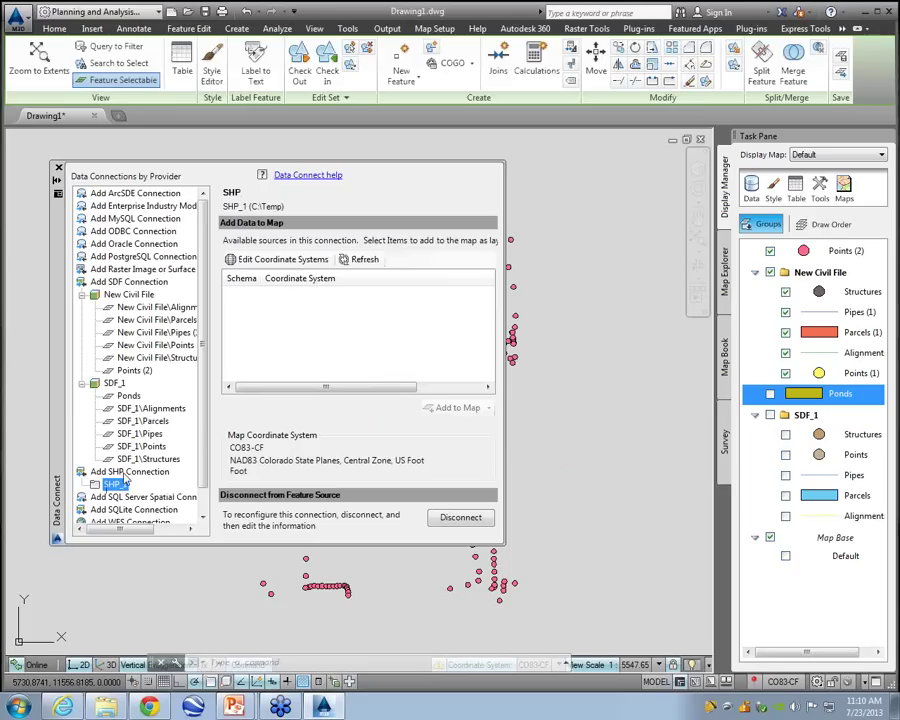
{"action": "left_click_drag", "start_coordinate": [172, 390], "coordinate": [127, 477]}
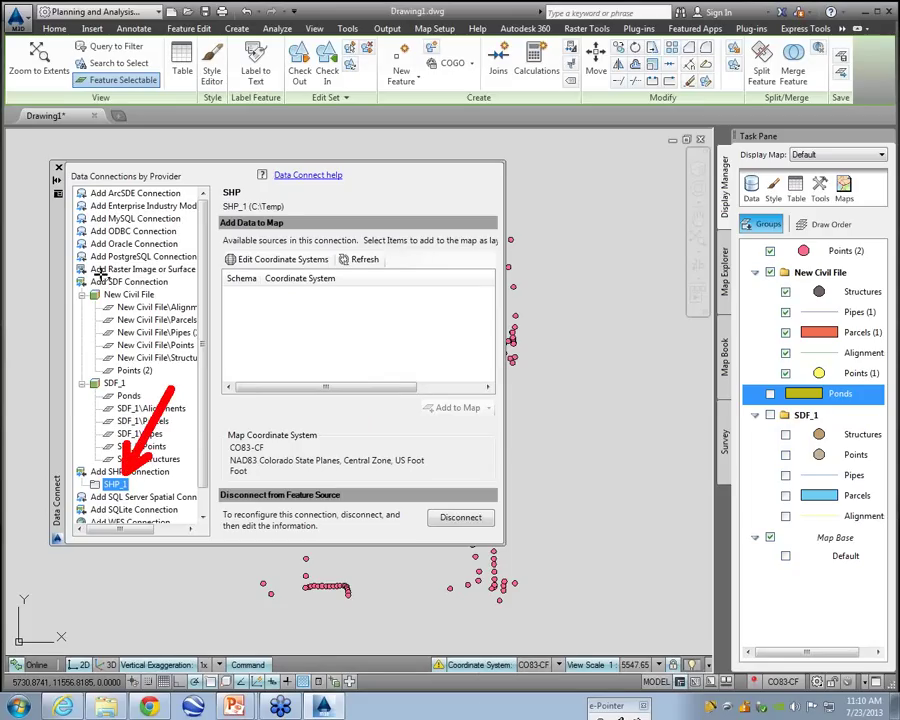
{"action": "left_click", "coordinate": [58, 168]}
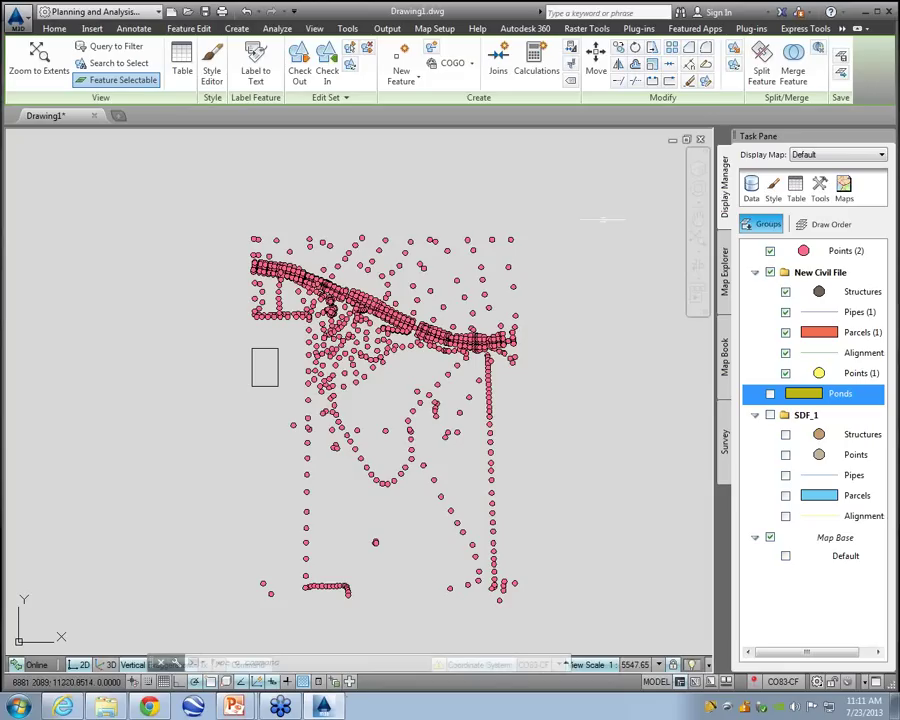
- Start a bulk copy with the New Civil File feature source and include its Points class with all properties
{"action": "left_click", "coordinate": [724, 275]}
{"action": "left_click", "coordinate": [829, 161]}
{"action": "left_click", "coordinate": [831, 191]}
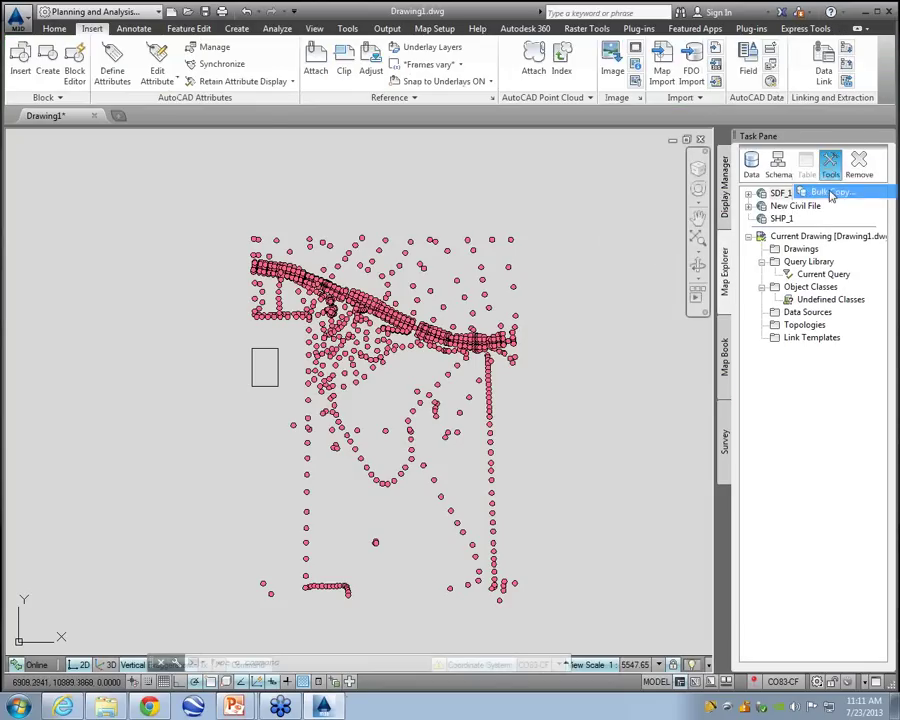
{"action": "left_click", "coordinate": [438, 176]}
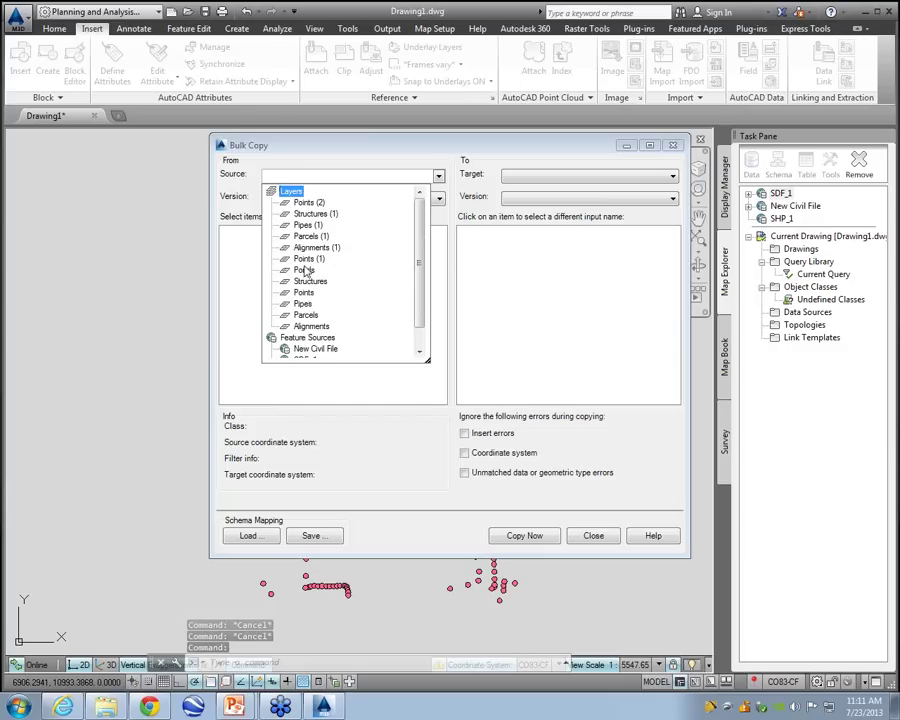
{"action": "left_click_drag", "start_coordinate": [424, 253], "coordinate": [428, 323]}
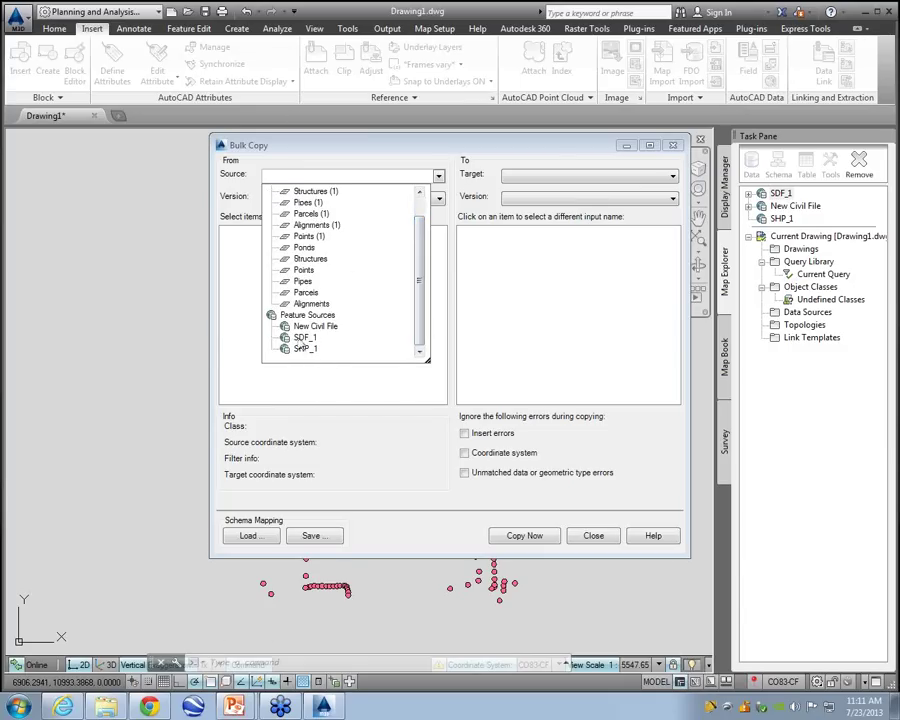
{"action": "left_click", "coordinate": [298, 327]}
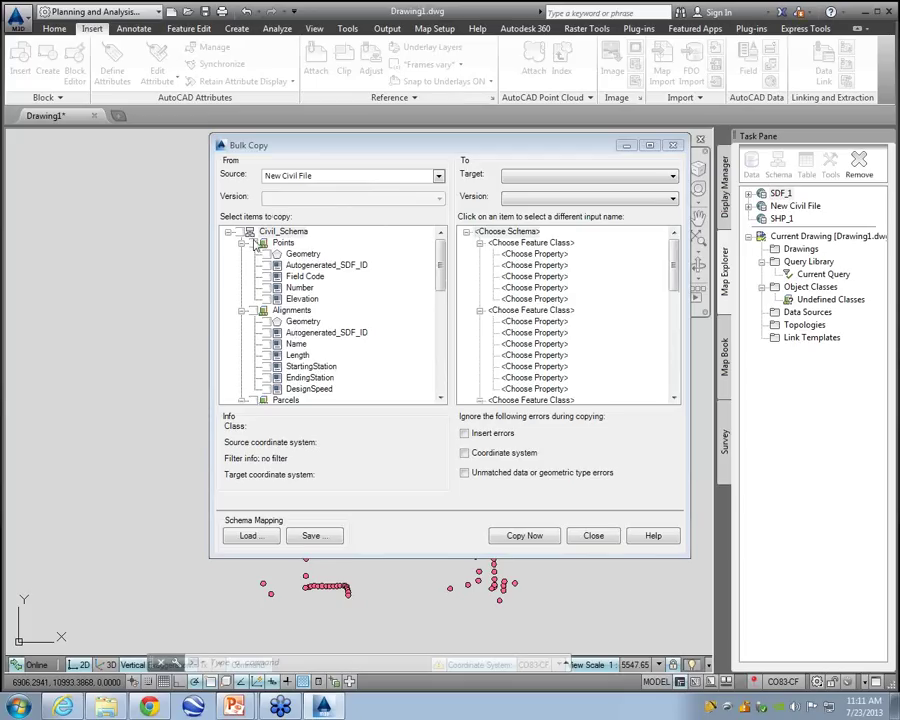
{"action": "left_click", "coordinate": [254, 244]}
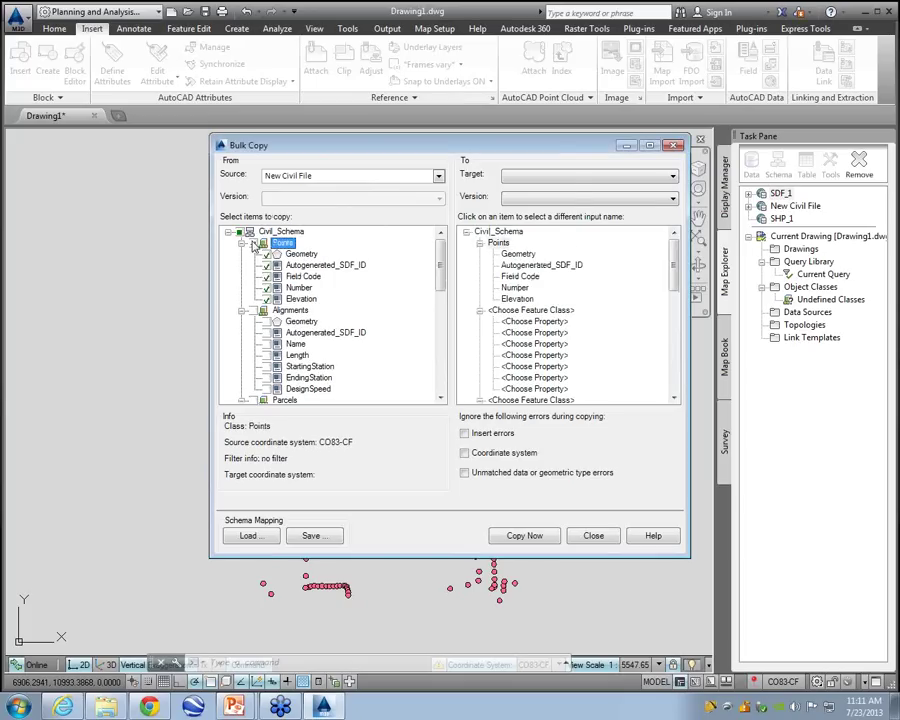
- Set SHP_1 as the bulk copy target and rename the target schema to Default
{"action": "left_click", "coordinate": [567, 182]}
{"action": "left_click", "coordinate": [517, 207]}
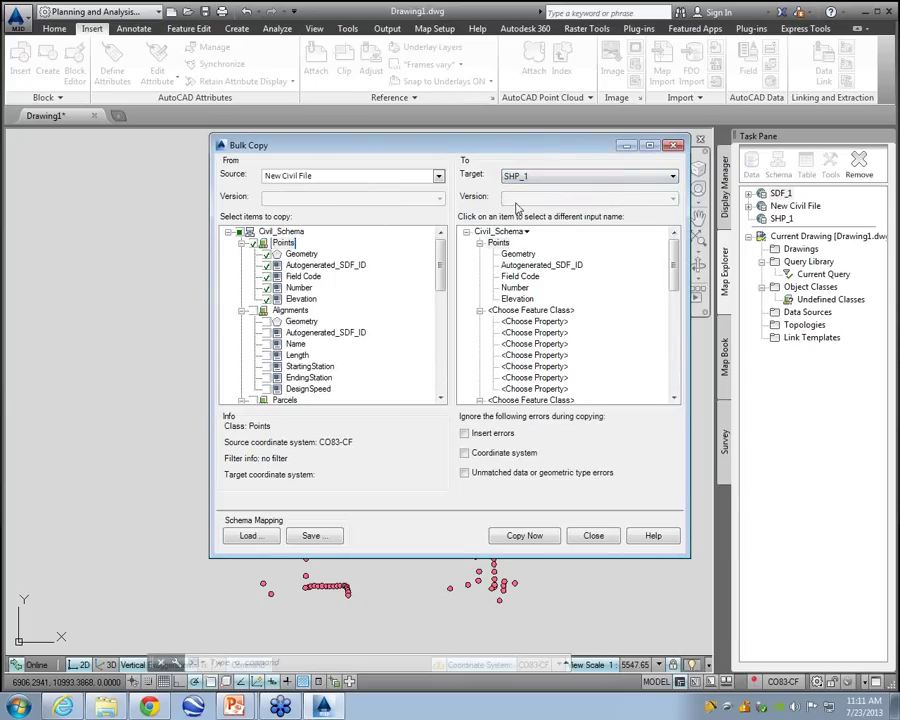
{"action": "left_click", "coordinate": [527, 233]}
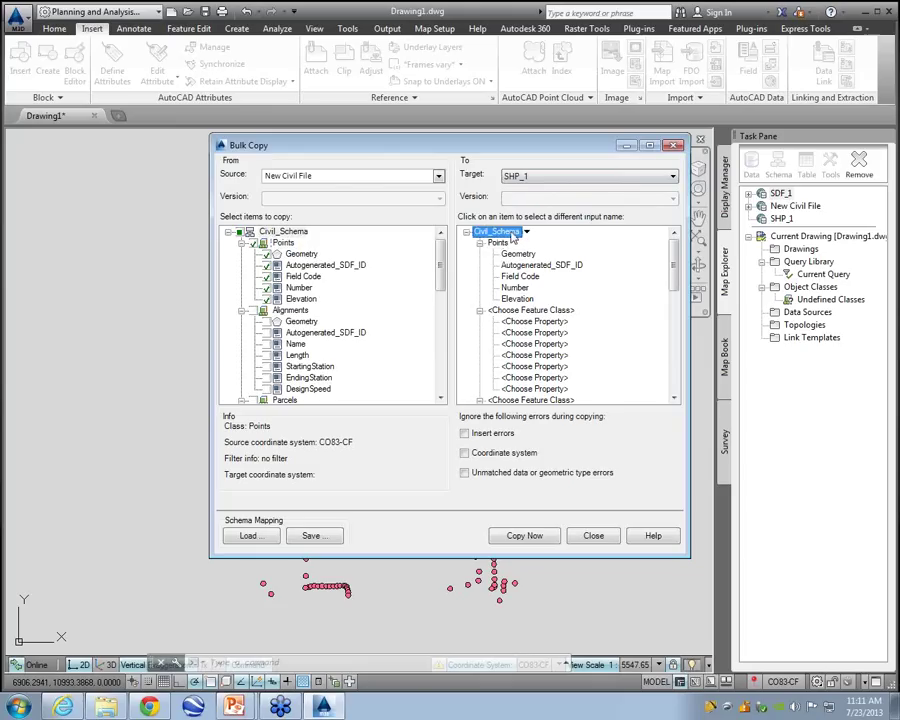
{"action": "left_click", "coordinate": [510, 235]}
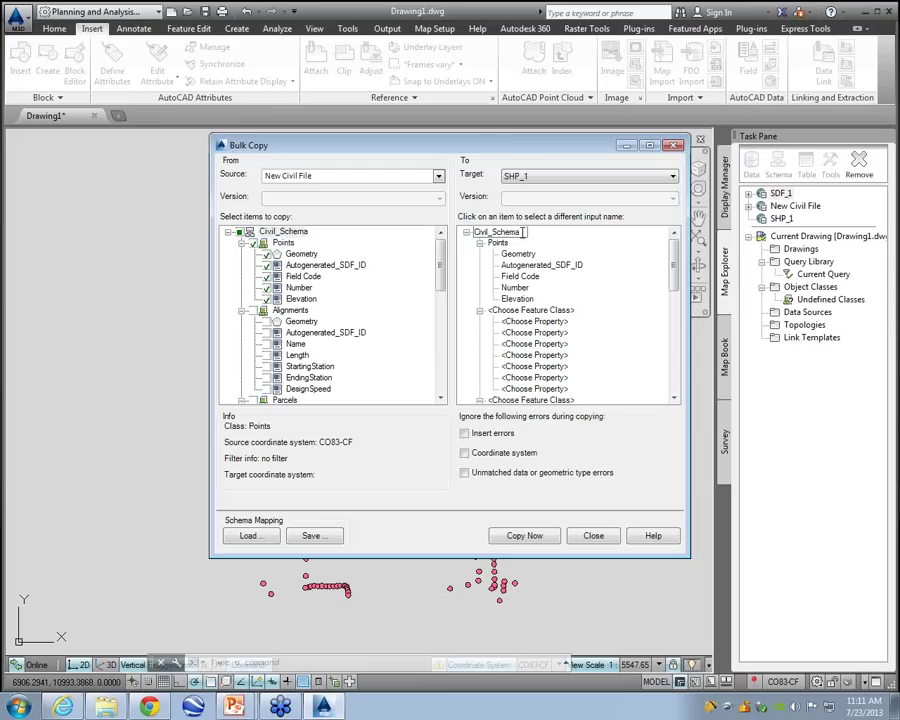
{"action": "type", "text": "Sel"}
{"action": "type", "text": "aul"}
{"action": "type", "text": "t"}
{"action": "left_click", "coordinate": [390, 286]}
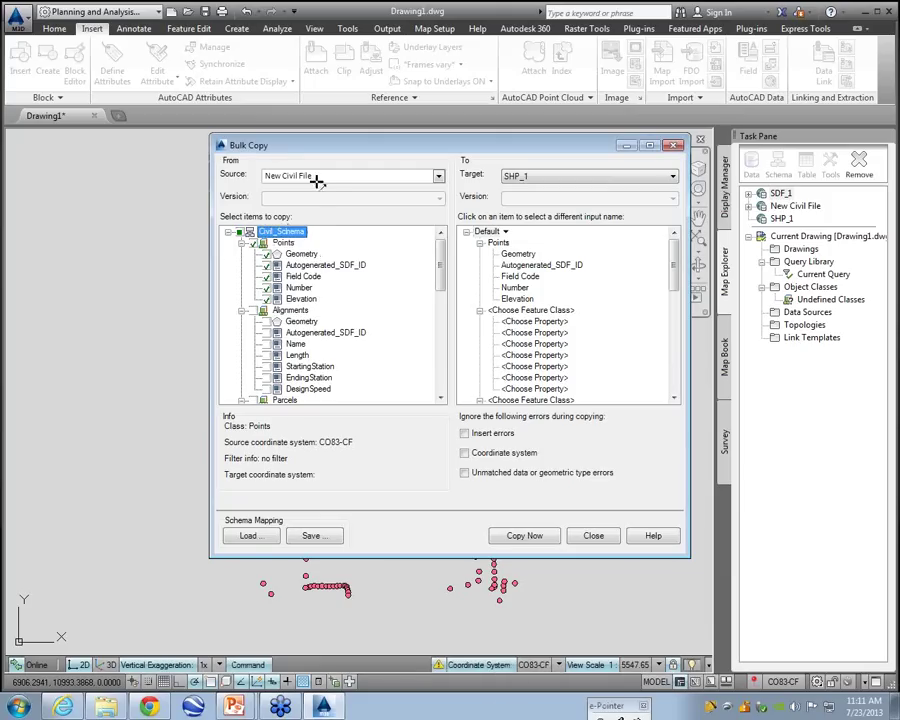
{"action": "left_click_drag", "start_coordinate": [318, 178], "coordinate": [282, 233]}
{"action": "left_click_drag", "start_coordinate": [335, 288], "coordinate": [467, 288]}
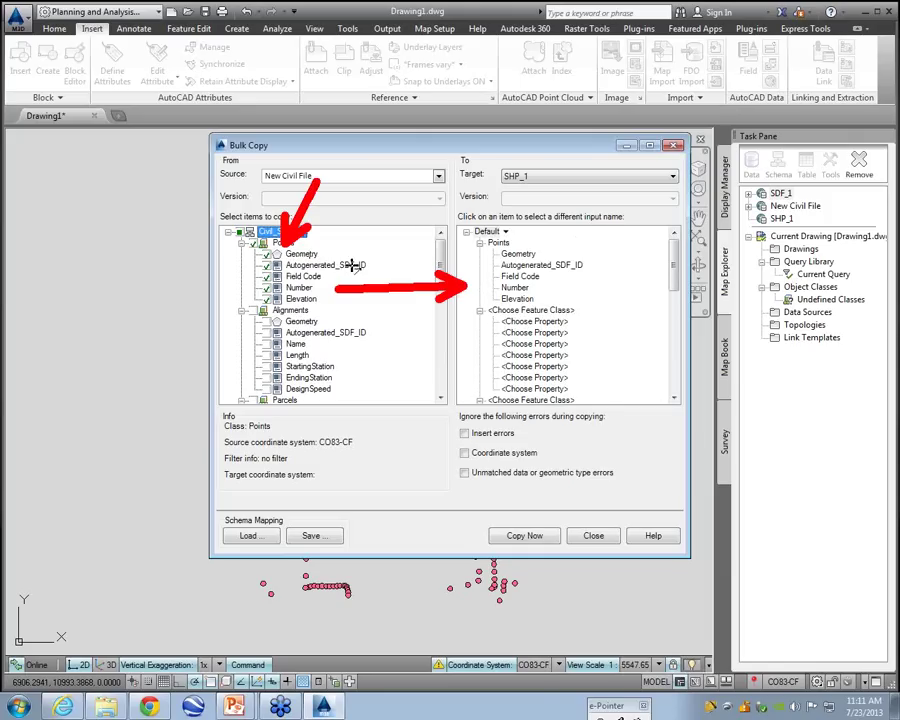
{"action": "mouse_move", "coordinate": [646, 205]}
{"action": "left_mouse_down"}
{"action": "mouse_move", "coordinate": [570, 254]}
{"action": "mouse_move", "coordinate": [576, 264]}
{"action": "left_mouse_up"}
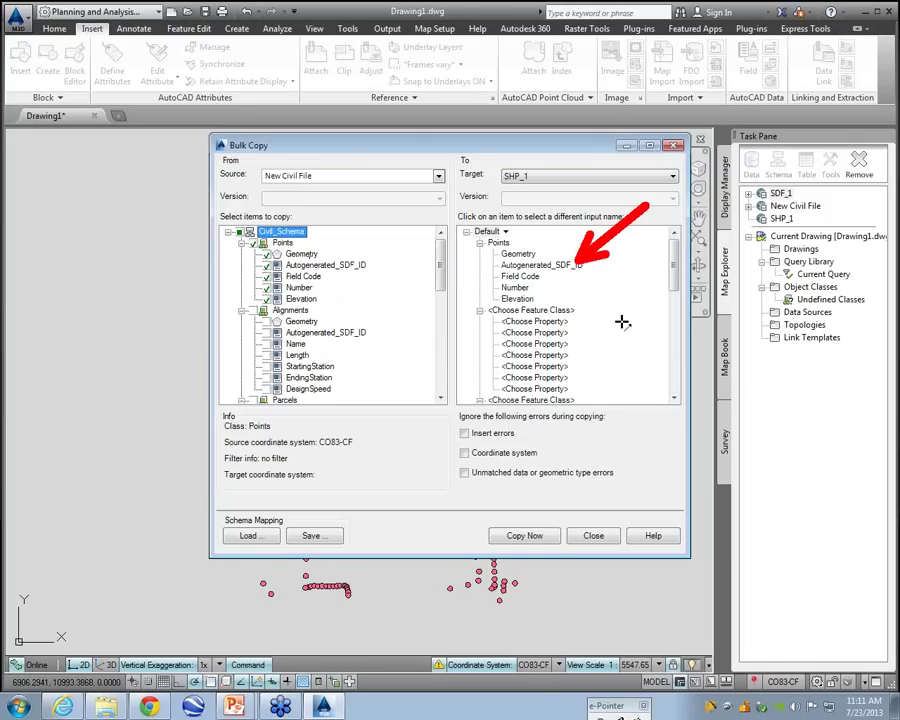
- Exclude the Autogenerated_SDF_ID property of the Points class from the bulk copy
{"action": "left_click", "coordinate": [266, 265]}
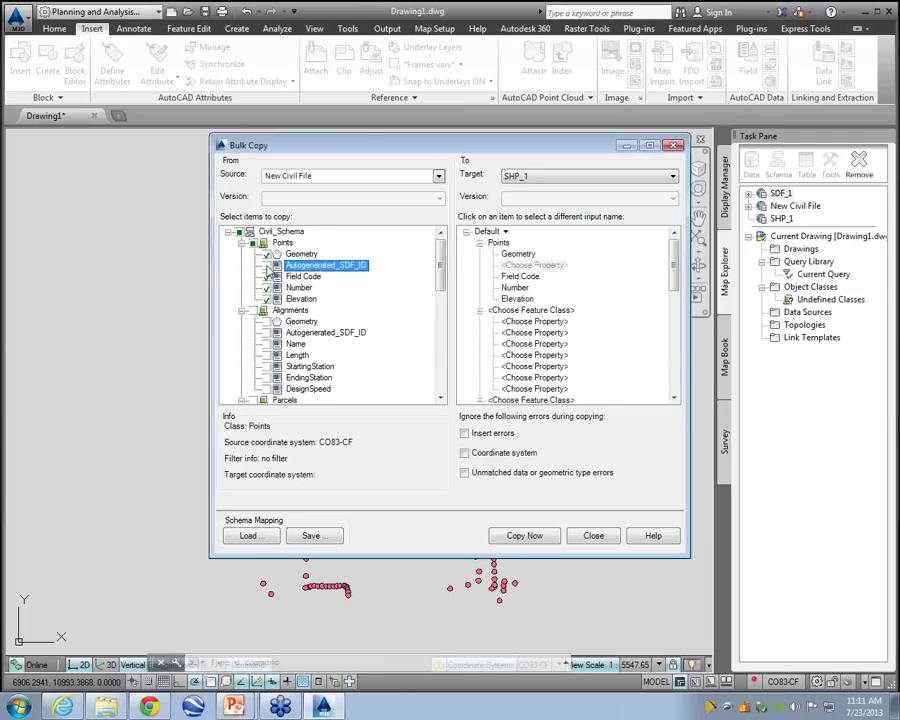
{"action": "left_click", "coordinate": [266, 265]}
{"action": "mouse_move", "coordinate": [452, 331]}
{"action": "left_mouse_down"}
{"action": "mouse_move", "coordinate": [502, 292]}
{"action": "mouse_move", "coordinate": [512, 268]}
{"action": "left_mouse_up"}
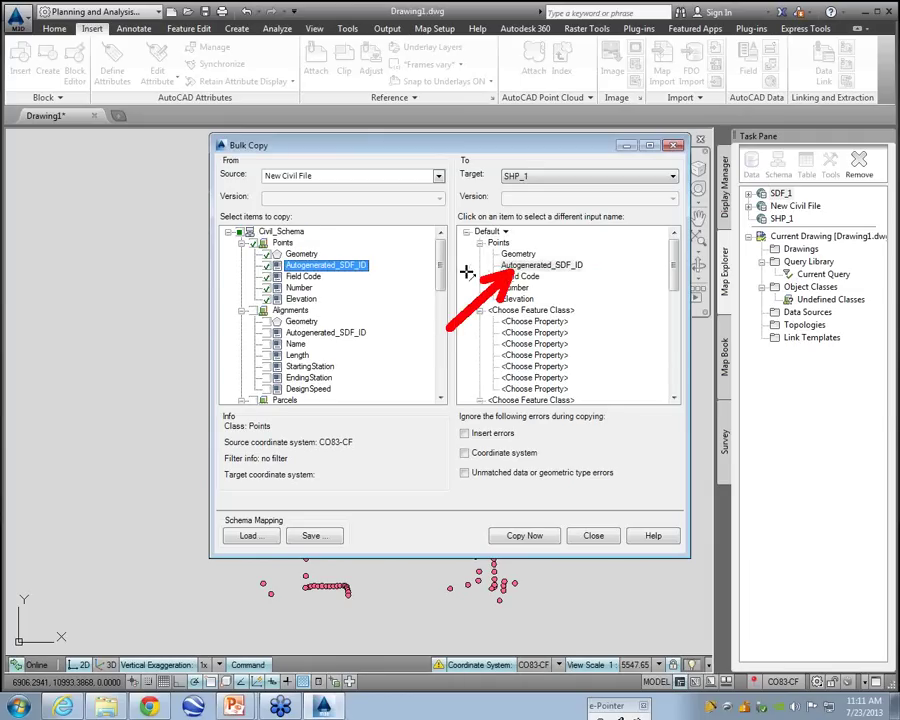
{"action": "left_click", "coordinate": [266, 266]}
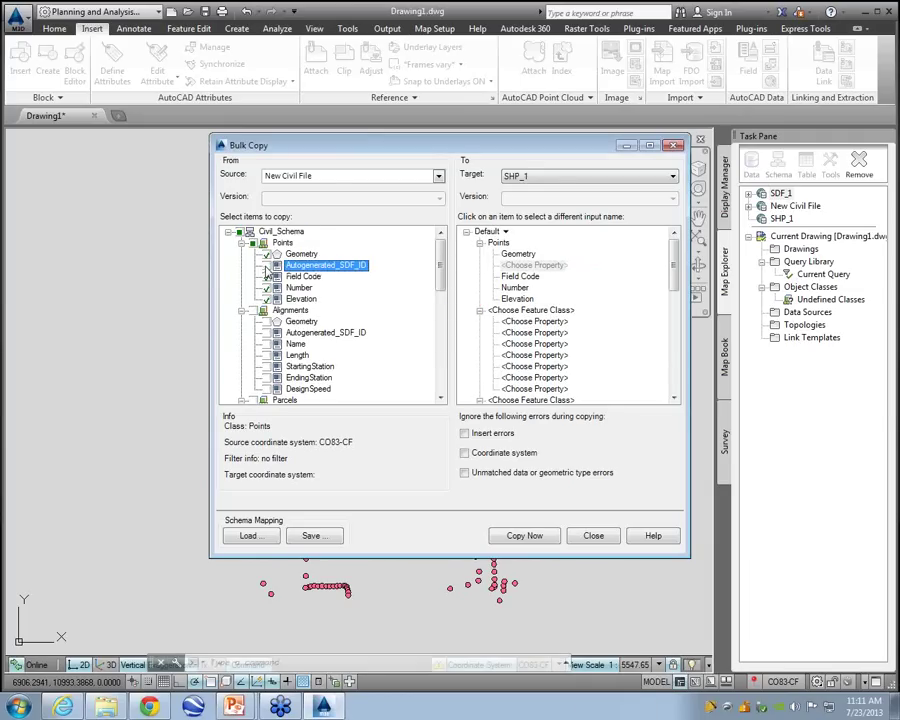
{"action": "left_click_drag", "start_coordinate": [625, 323], "coordinate": [530, 286]}
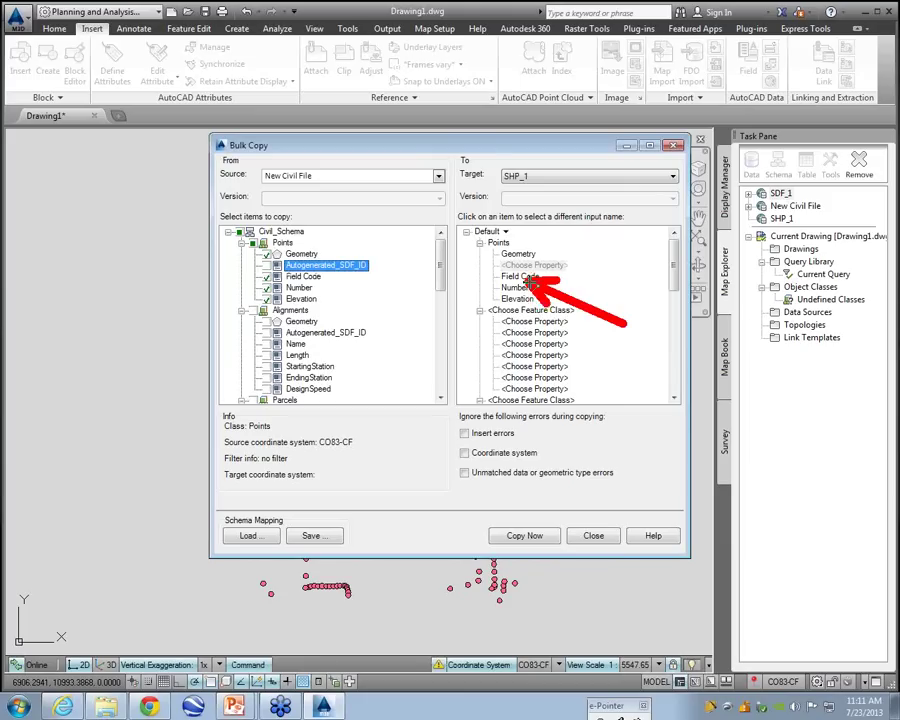
- Rename the target property for Field Code in the Points class to Code
{"action": "left_click", "coordinate": [519, 278]}
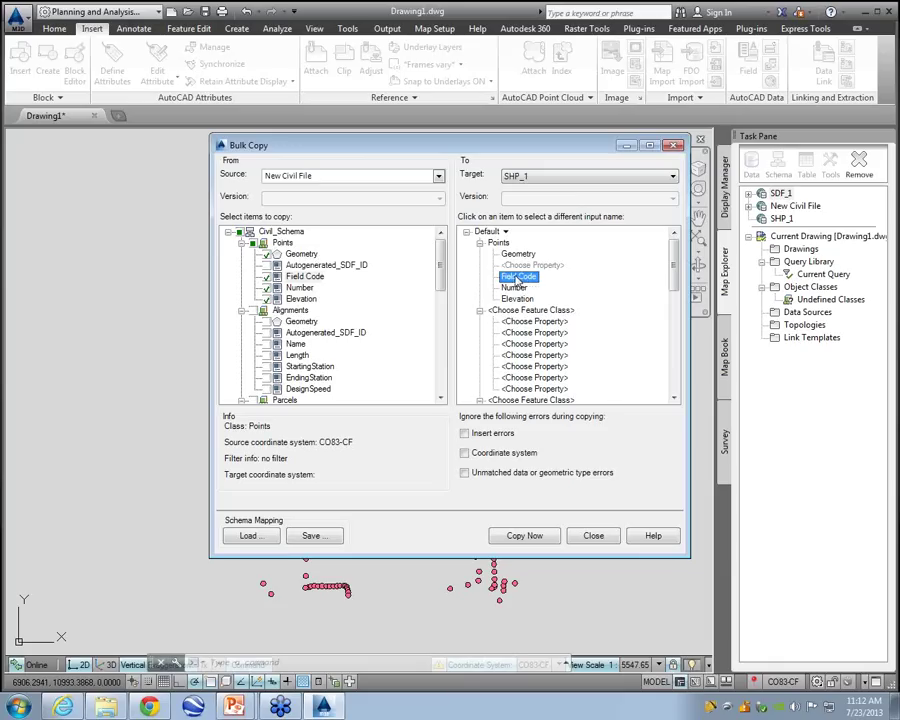
{"action": "left_click", "coordinate": [516, 278]}
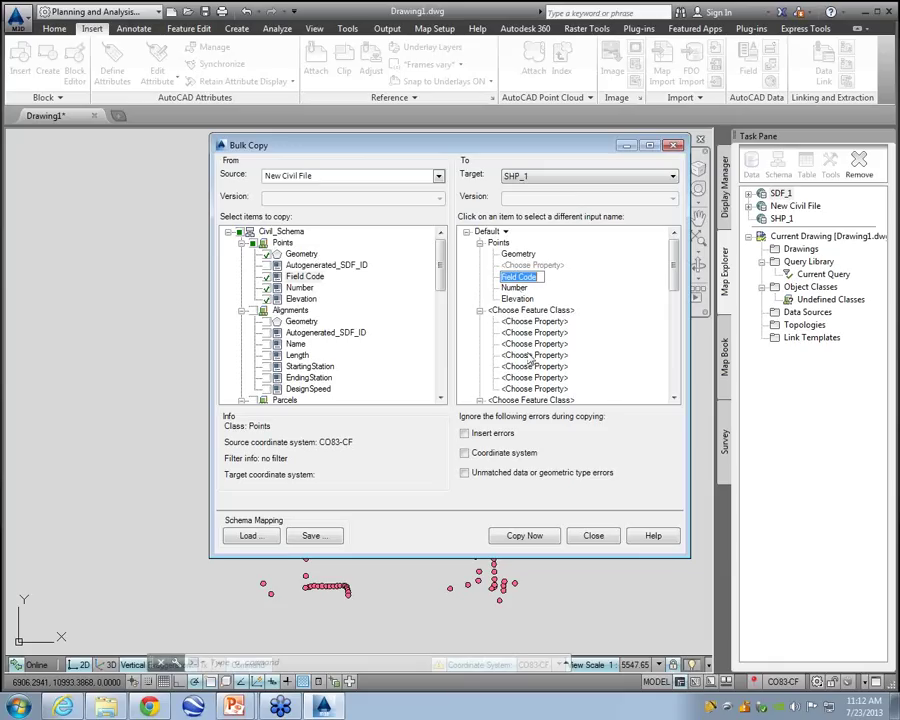
{"action": "type", "text": "Code"}
{"action": "left_click", "coordinate": [562, 333]}
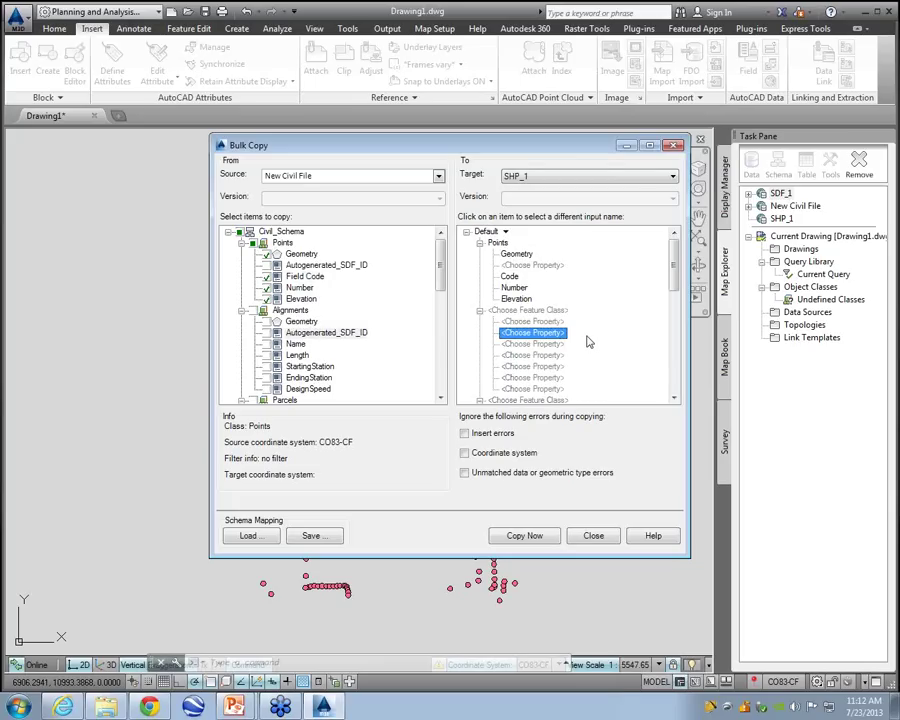
- Ignore coordinate system errors, run the bulk copy of the points to SHP_1, and close the Bulk Copy window
{"action": "left_click", "coordinate": [464, 452]}
{"action": "left_click", "coordinate": [524, 537]}
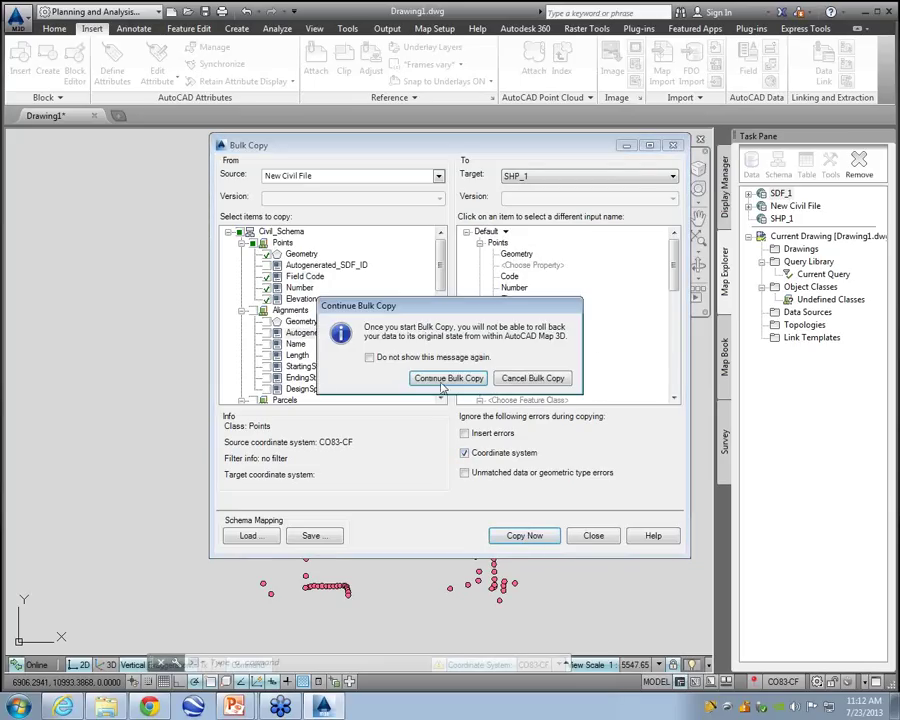
{"action": "left_click", "coordinate": [342, 376]}
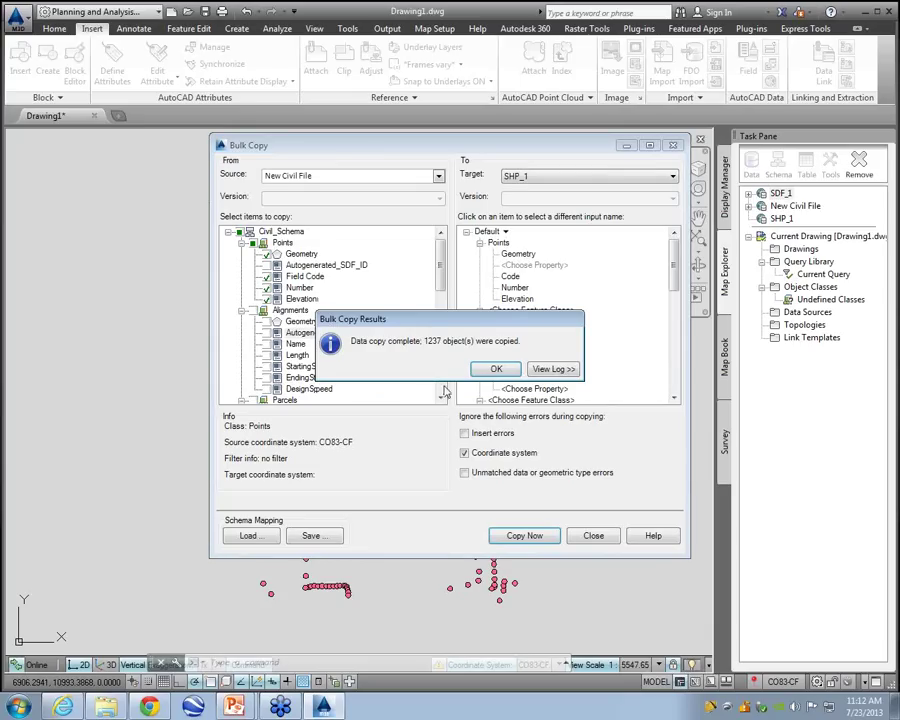
{"action": "left_click_drag", "start_coordinate": [578, 210], "coordinate": [496, 304]}
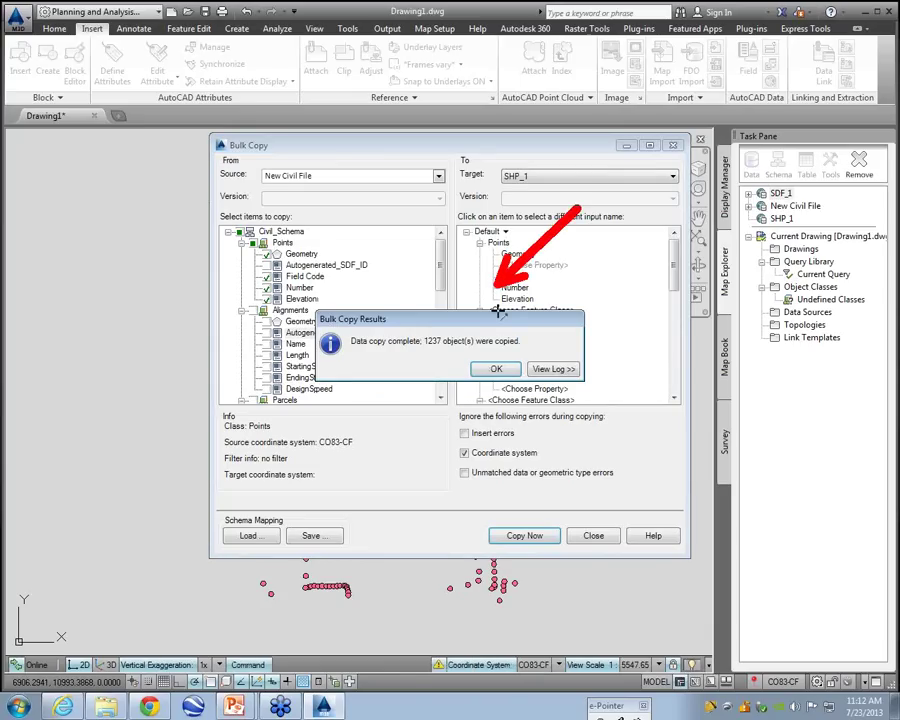
{"action": "left_click", "coordinate": [497, 370]}
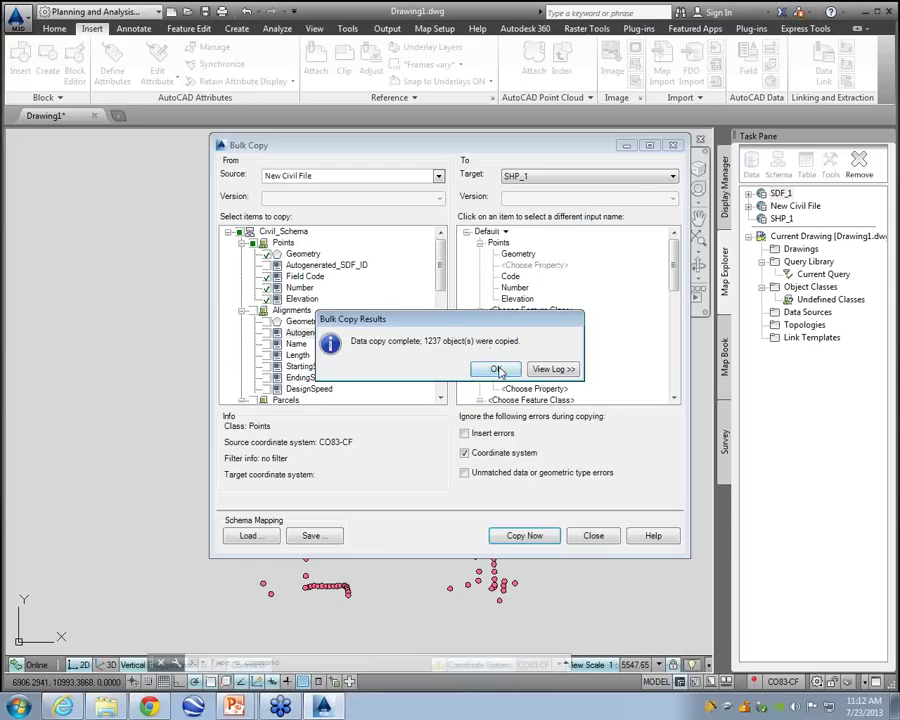
{"action": "left_click", "coordinate": [594, 535]}
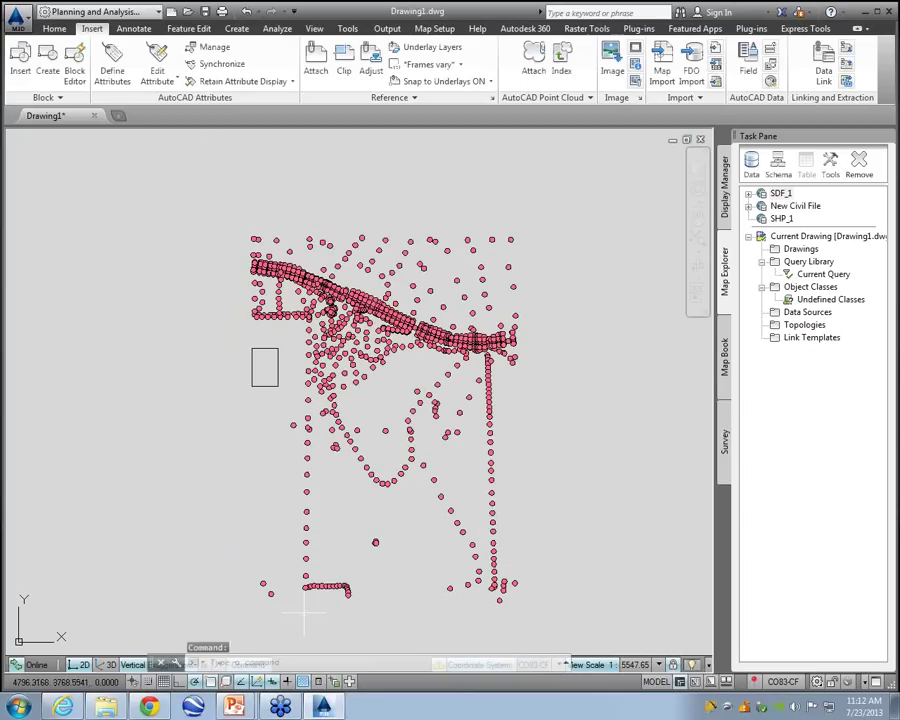
- Switch to Windows Explorer and examine the exported Points files in the C:\Temp folder
{"action": "left_click", "coordinate": [108, 707]}
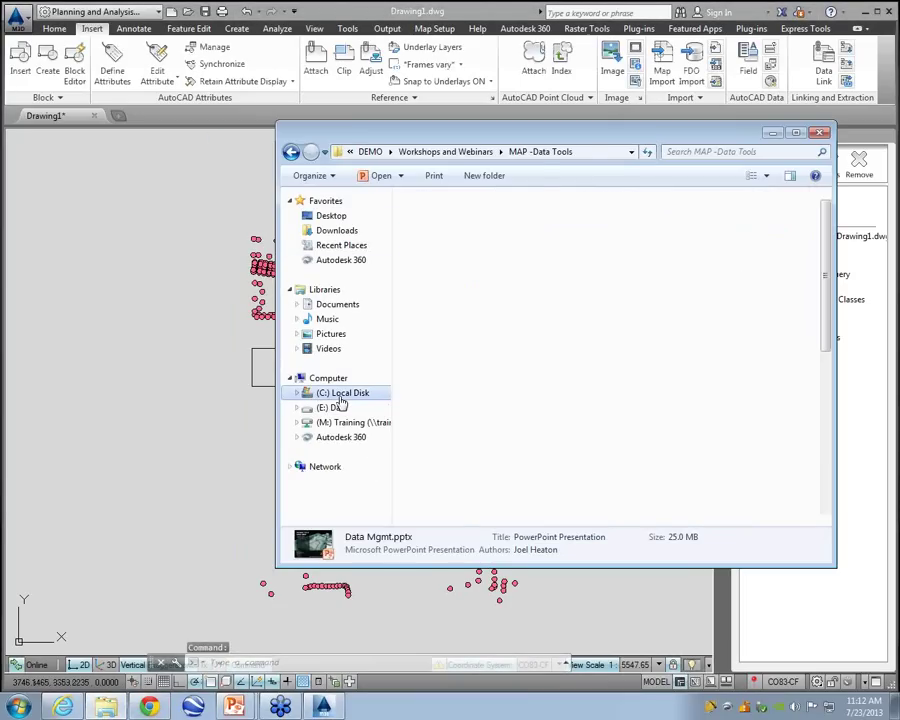
{"action": "left_click", "coordinate": [342, 393]}
{"action": "double_click", "coordinate": [430, 393]}
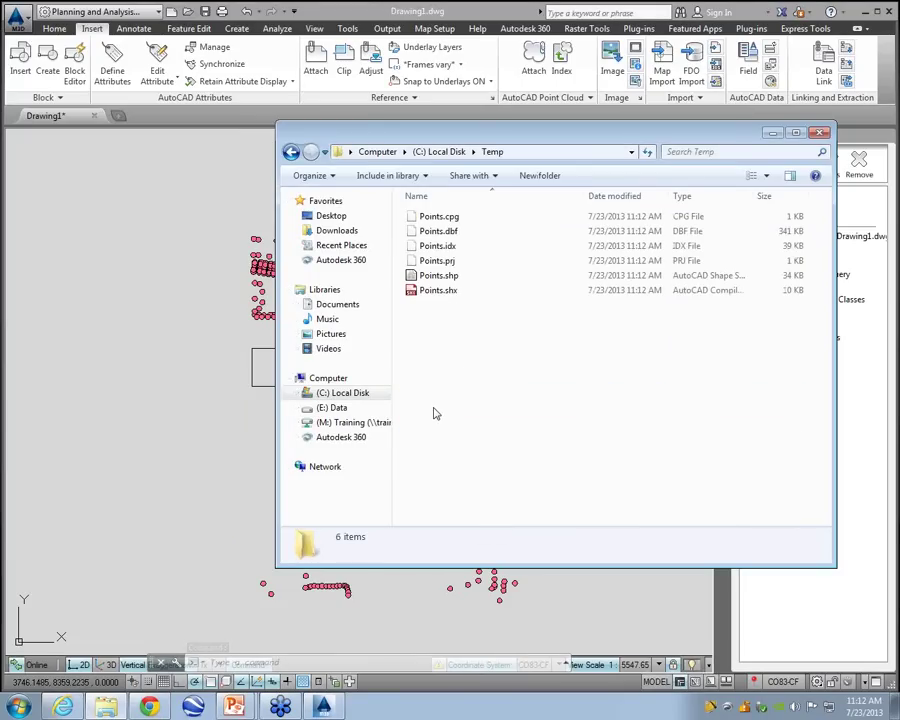
{"action": "left_click", "coordinate": [437, 280]}
{"action": "left_click", "coordinate": [438, 291]}
{"action": "left_click", "coordinate": [440, 262]}
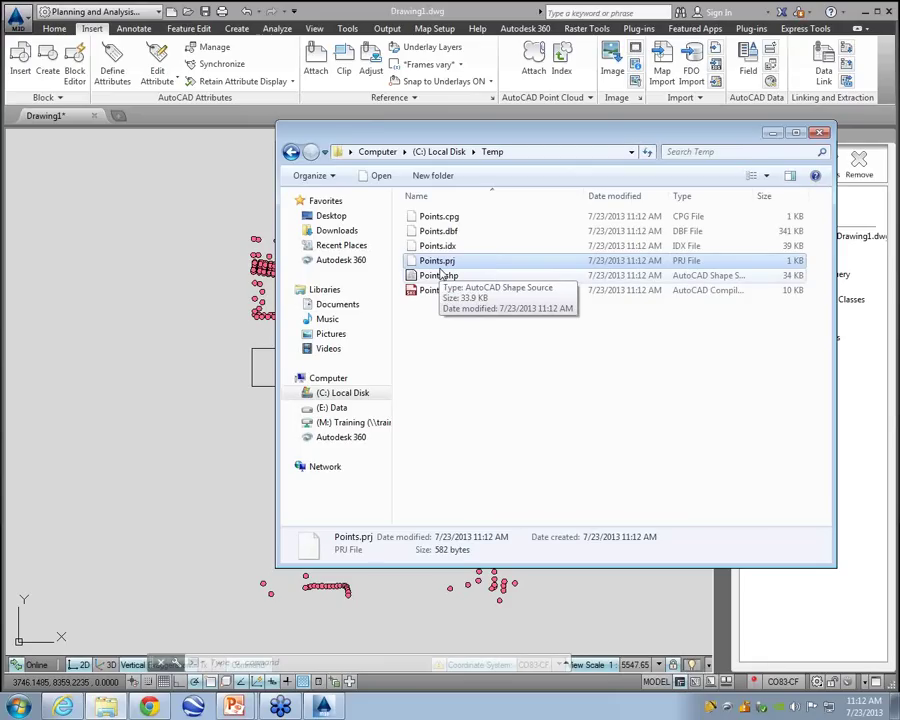
{"action": "key", "text": "F9"}
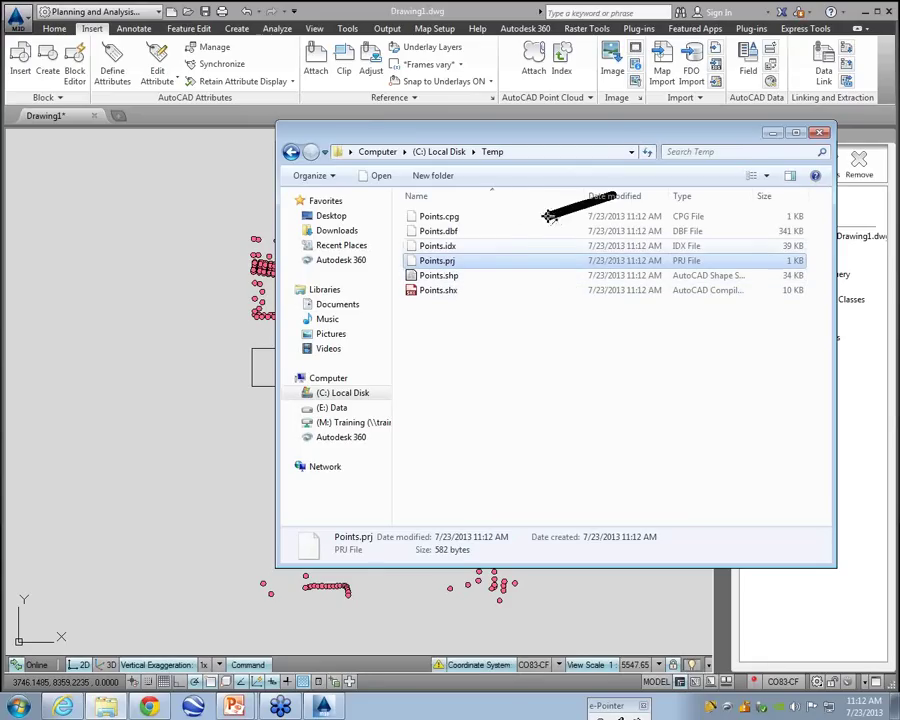
{"action": "left_click_drag", "start_coordinate": [548, 216], "coordinate": [456, 245]}
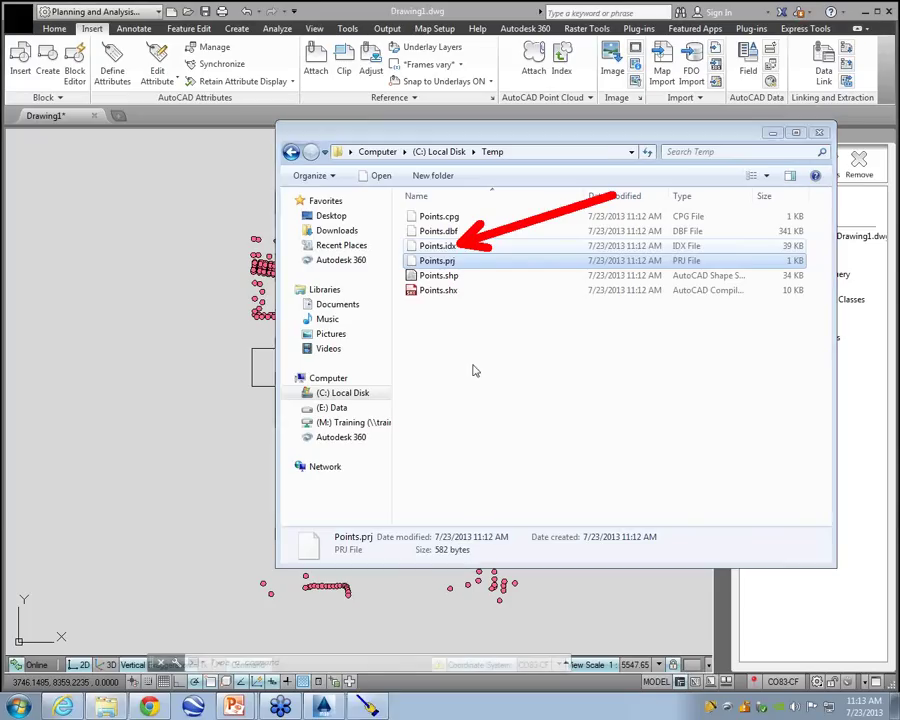
- Select Points.cpg, Points.dbf, Points.prj, Points.shp and Points.shx in the Temp folder, and return to the Map 3D drawing
{"action": "left_click", "coordinate": [441, 233]}
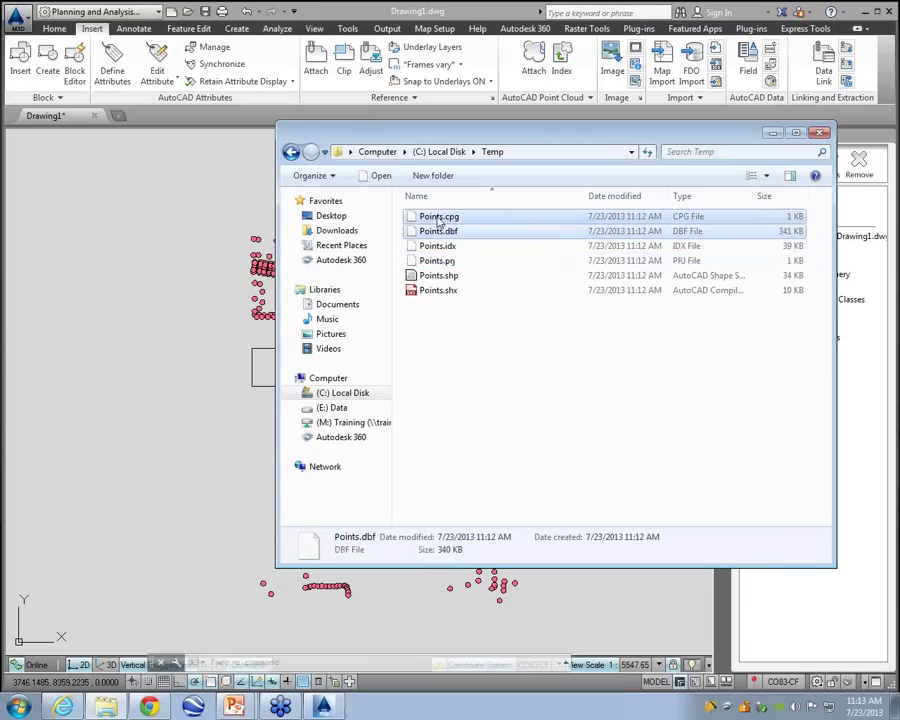
{"action": "left_click", "coordinate": [442, 224], "text": "shift"}
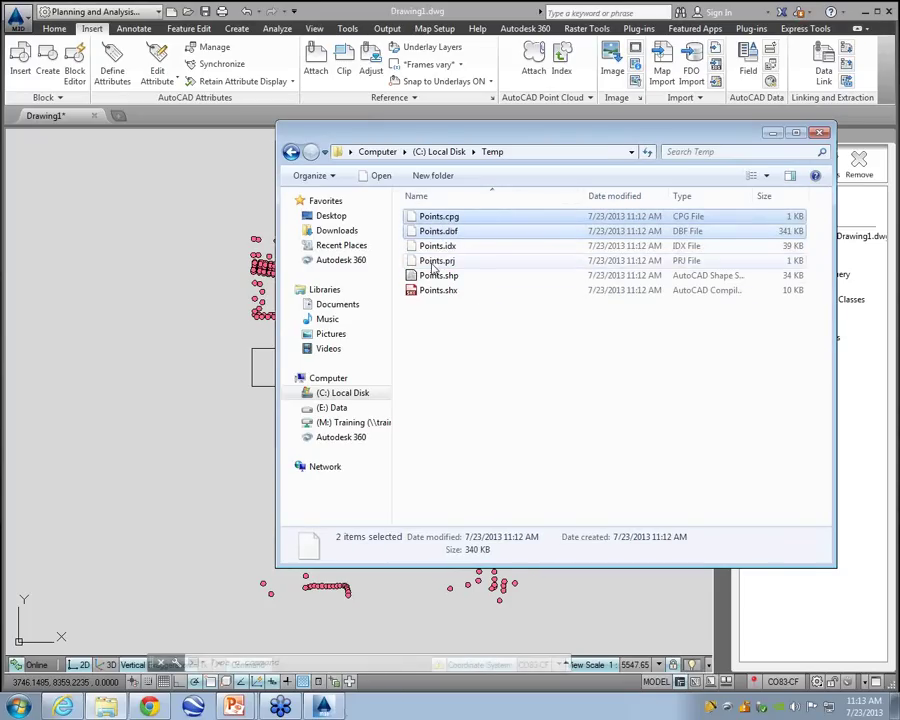
{"action": "left_click", "coordinate": [437, 260], "text": "ctrl"}
{"action": "left_click", "coordinate": [438, 275], "text": "ctrl"}
{"action": "left_click", "coordinate": [438, 291], "text": "ctrl"}
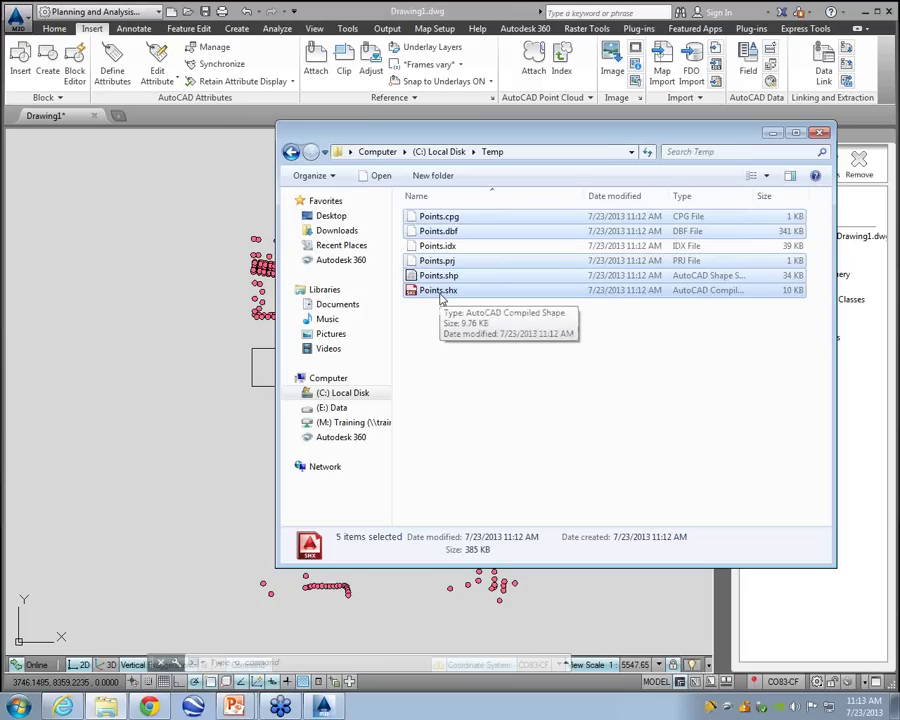
{"action": "mouse_move", "coordinate": [441, 290]}
{"action": "left_mouse_down"}
{"action": "mouse_move", "coordinate": [309, 210]}
{"action": "mouse_move", "coordinate": [244, 200]}
{"action": "left_mouse_up"}
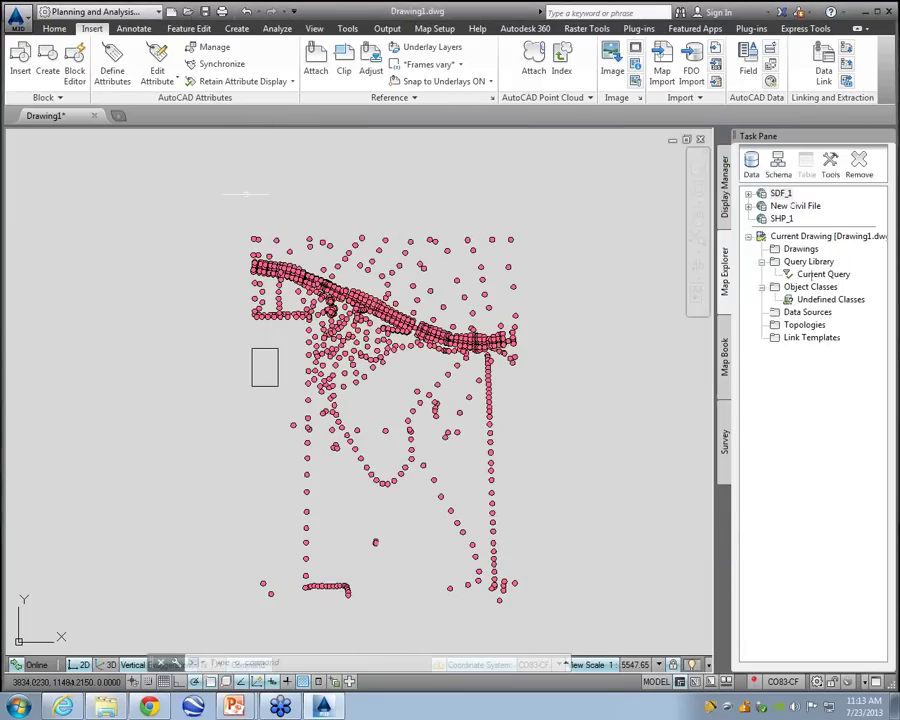